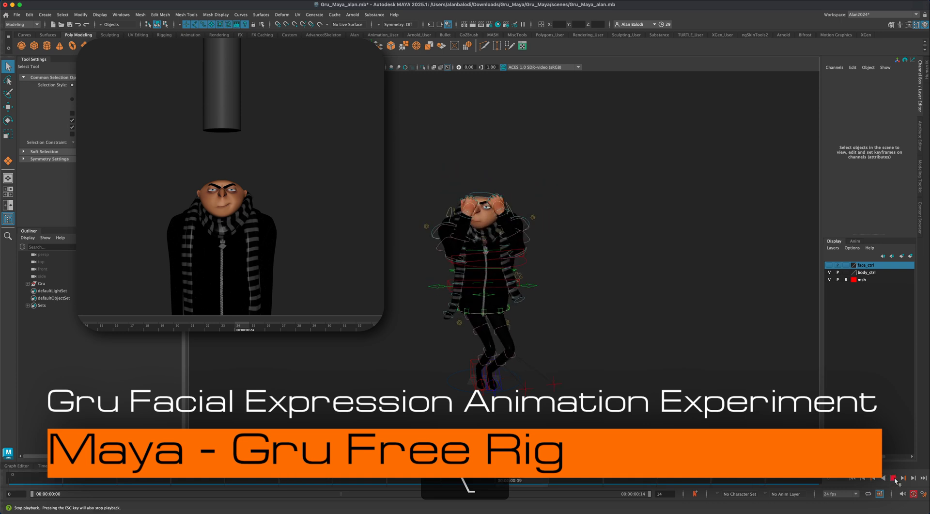
- Stop the playback of Gru's animation and return the timeline to frame 0
{"action": "left_click", "coordinate": [893, 478]}
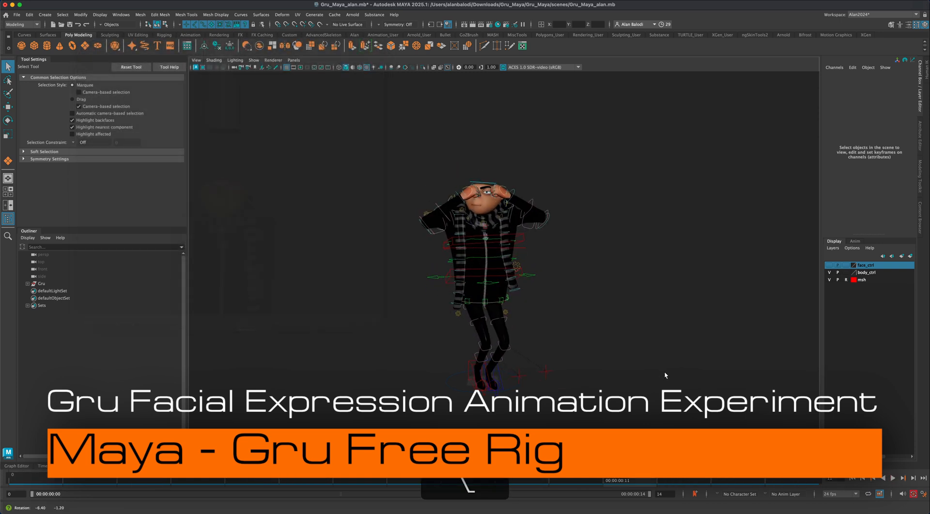
{"action": "scroll", "coordinate": [657, 377], "scroll_direction": "up", "scroll_amount": 3}
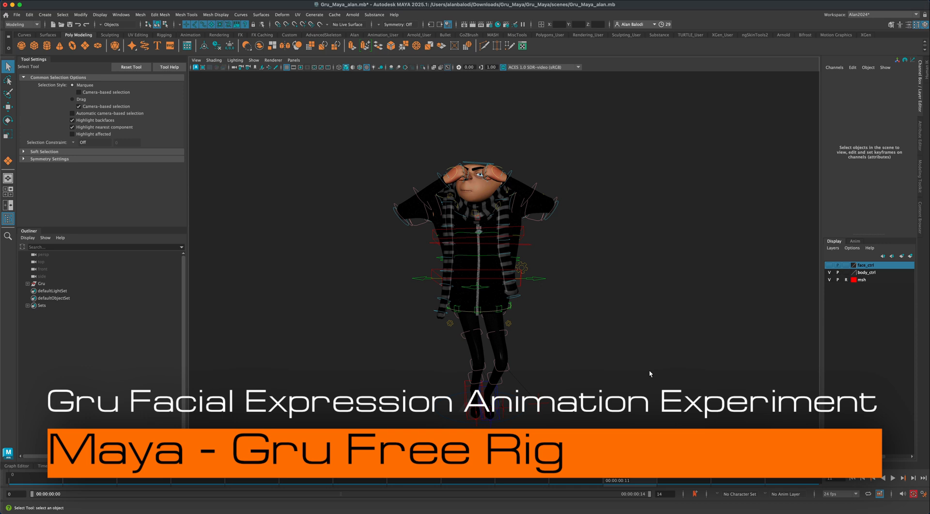
{"action": "left_click_drag", "start_coordinate": [597, 293], "coordinate": [593, 302], "text": "alt"}
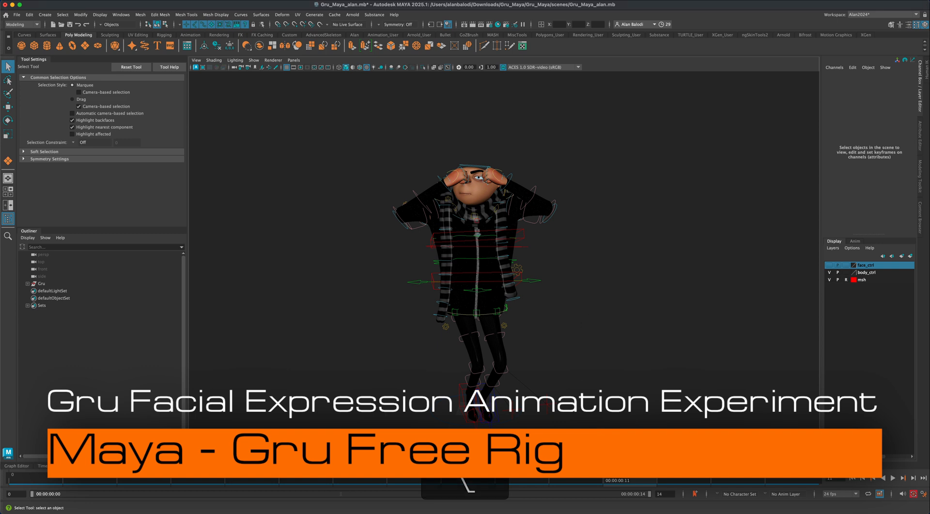
{"action": "left_click_drag", "start_coordinate": [634, 481], "coordinate": [32, 481]}
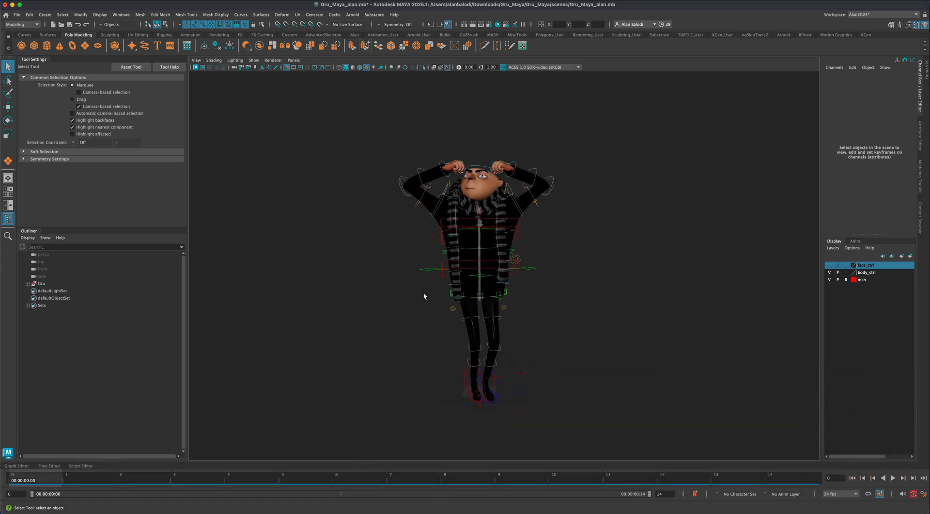
- Select all of Gru's body controls and play back their existing animation from frame 0
{"action": "left_click_drag", "start_coordinate": [378, 313], "coordinate": [410, 335], "text": "alt"}
{"action": "left_click_drag", "start_coordinate": [330, 125], "coordinate": [651, 429]}
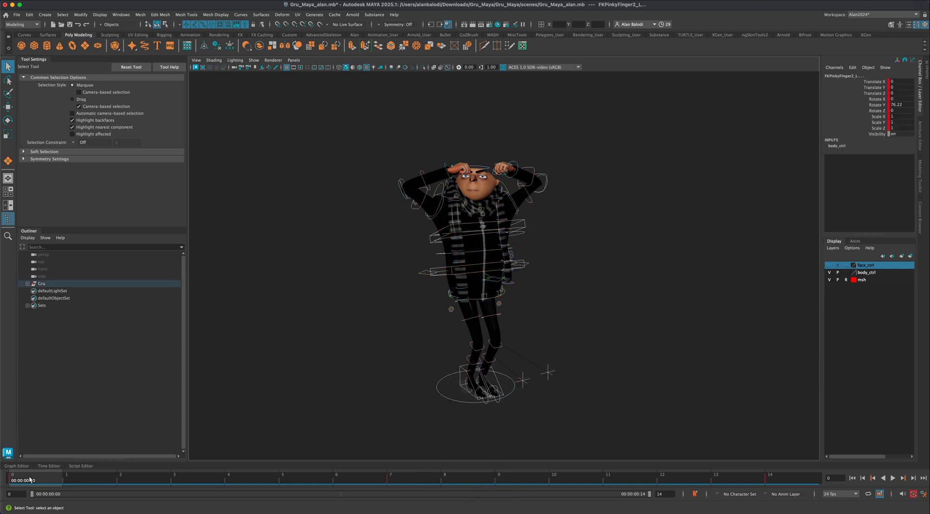
{"action": "key", "text": "alt+v"}
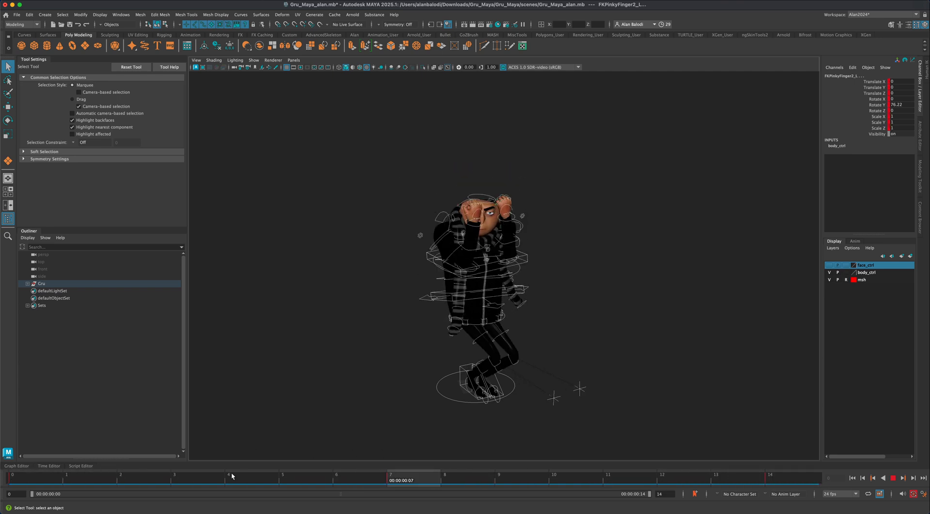
{"action": "left_click", "coordinate": [38, 472]}
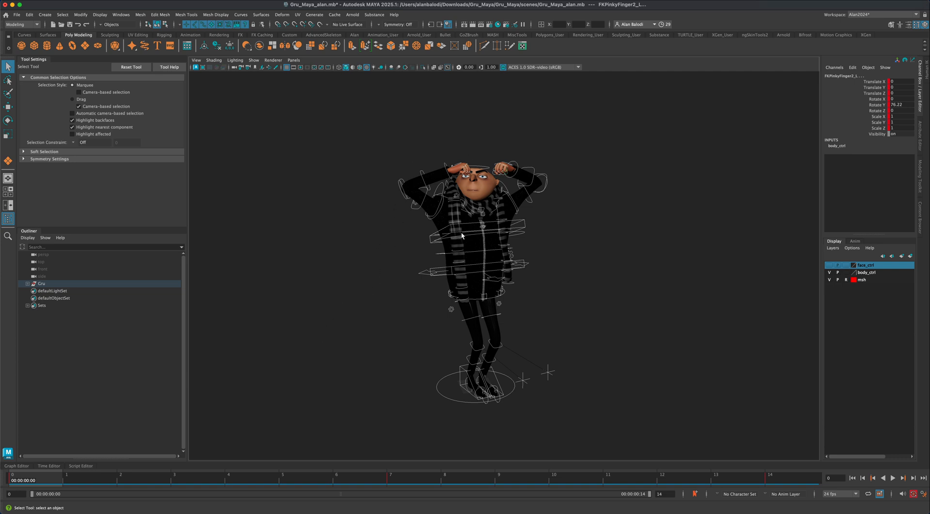
{"action": "left_click_drag", "start_coordinate": [327, 388], "coordinate": [386, 277], "text": "alt"}
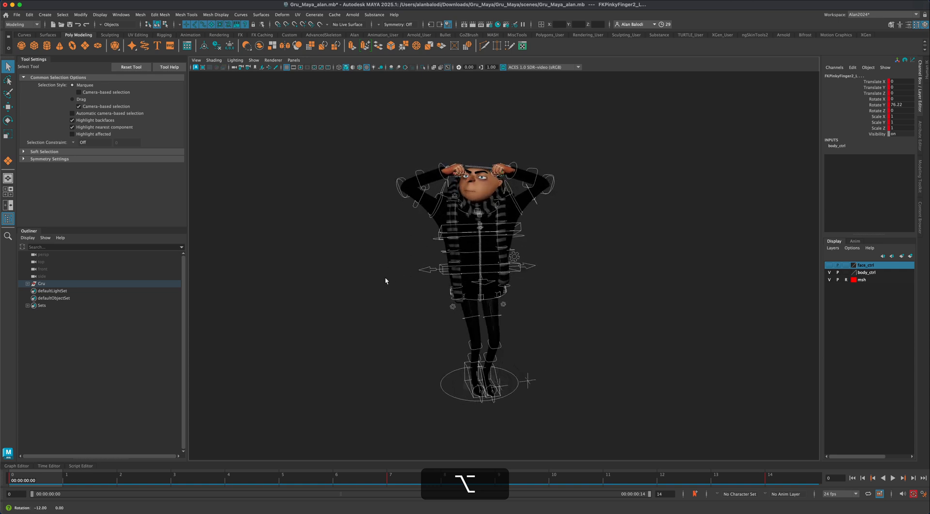
{"action": "key", "text": "alt+v"}
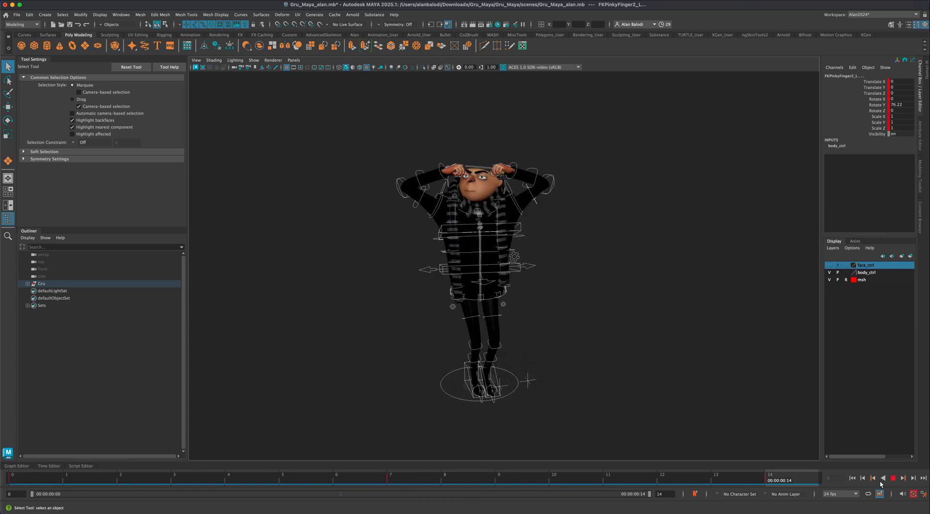
{"action": "key", "text": "alt+v"}
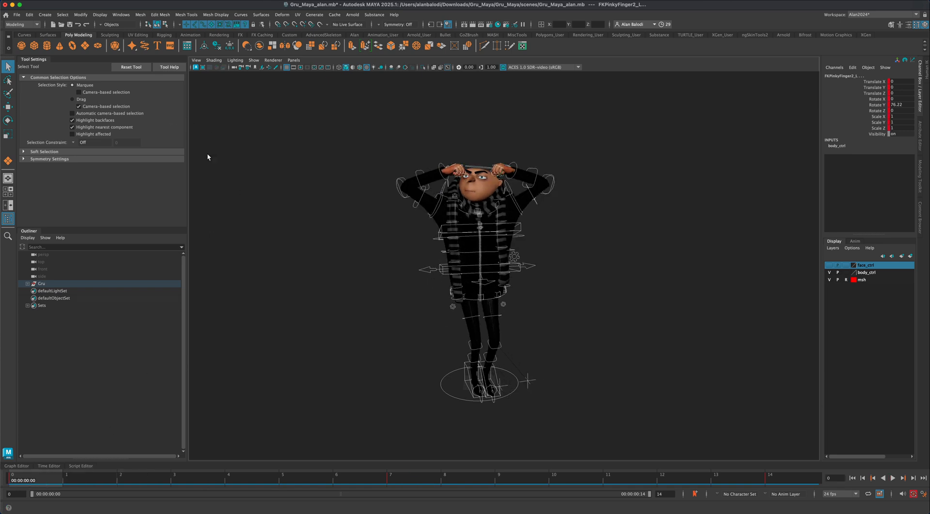
- Select all of Gru's body controls at frame 0 and set their Translate and Rotate values to 0
{"action": "left_click_drag", "start_coordinate": [301, 228], "coordinate": [332, 194], "text": "alt"}
{"action": "left_click", "coordinate": [339, 173]}
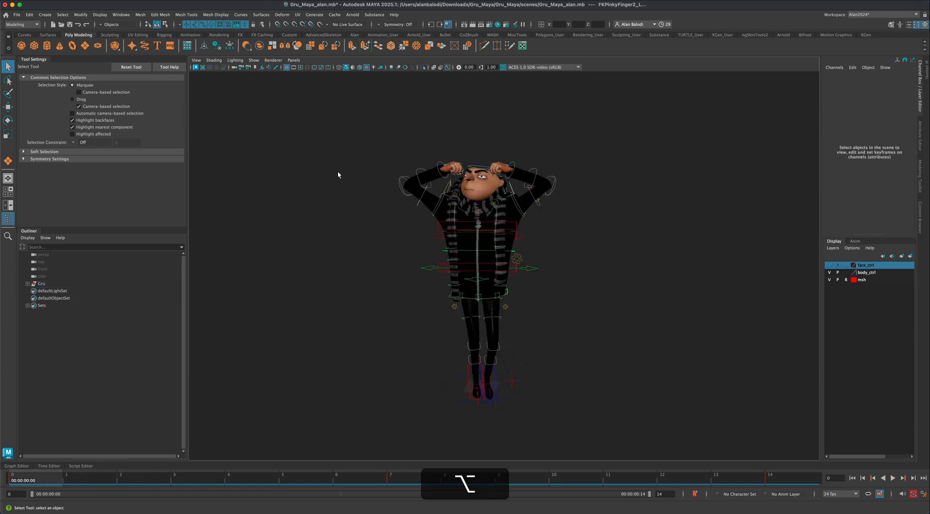
{"action": "left_click_drag", "start_coordinate": [350, 114], "coordinate": [638, 431]}
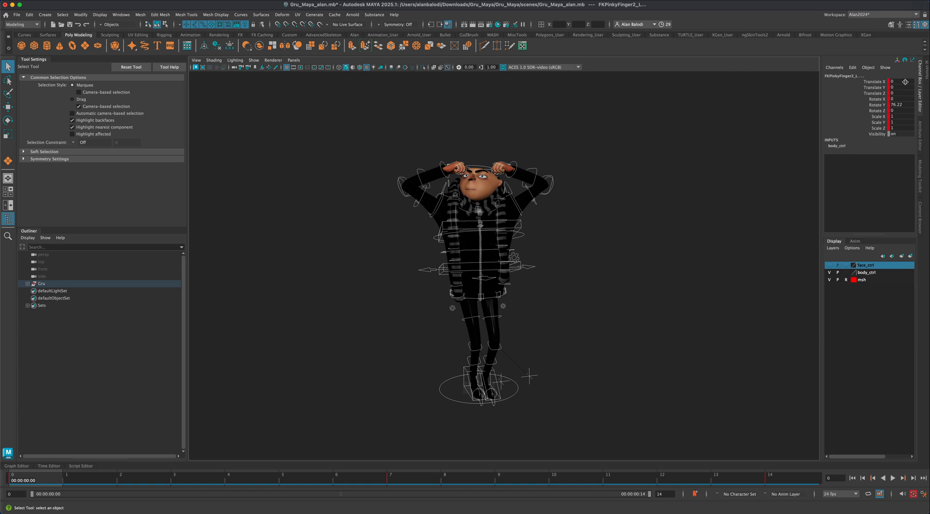
{"action": "left_click_drag", "start_coordinate": [905, 82], "coordinate": [905, 110]}
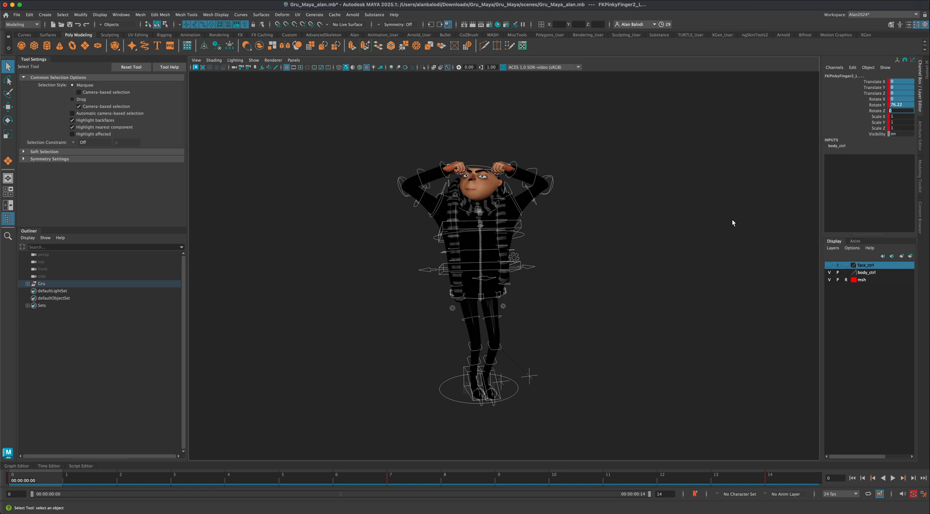
{"action": "type", "text": "0"}
{"action": "key", "text": "Return"}
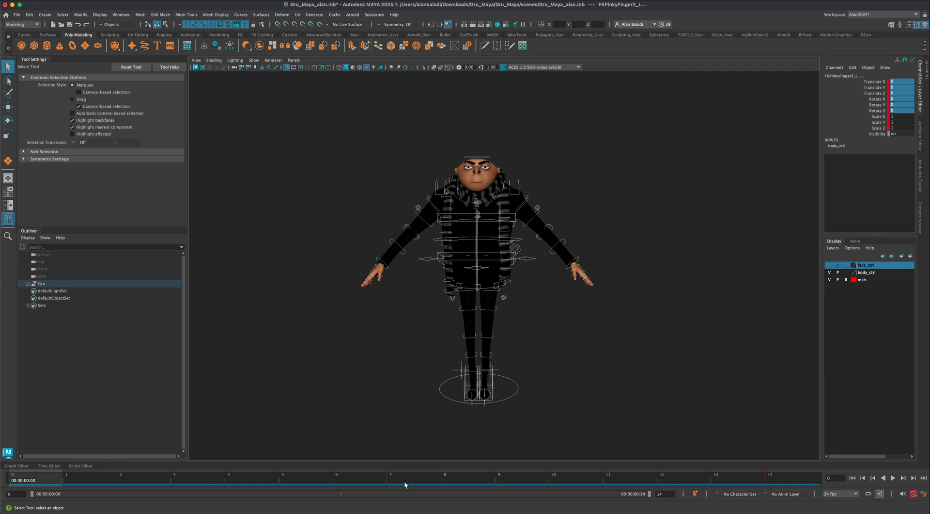
- Delete the selected controls' keyframes from frame 5 through 14, check the playback, and clear the selection at frame 0
{"action": "left_click", "coordinate": [374, 482]}
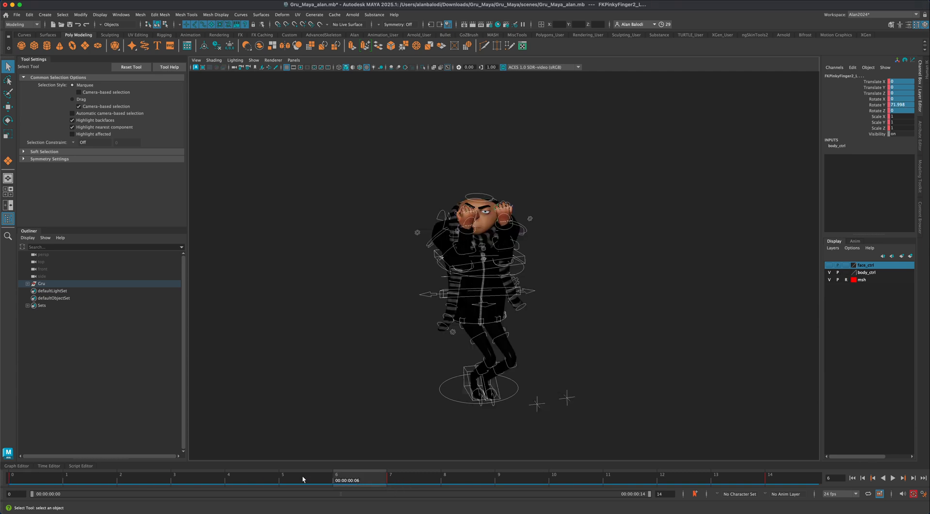
{"action": "left_click_drag", "start_coordinate": [304, 479], "coordinate": [827, 481], "text": "shift"}
{"action": "right_click", "coordinate": [428, 477]}
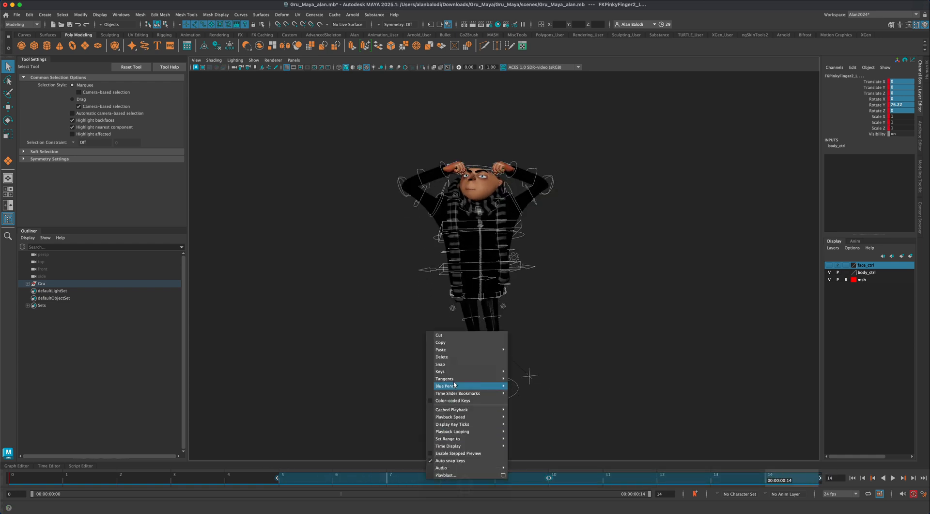
{"action": "left_click", "coordinate": [459, 357]}
{"action": "key", "text": "alt+v"}
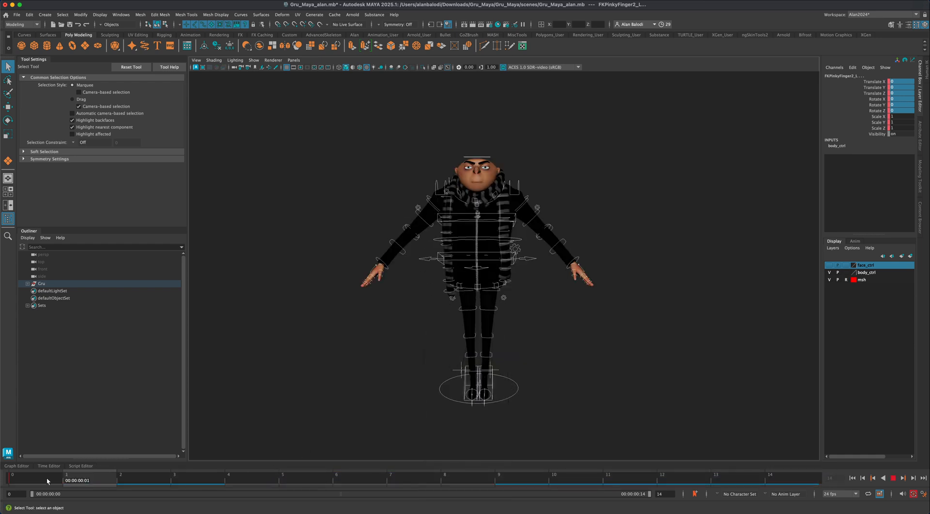
{"action": "left_click_drag", "start_coordinate": [115, 497], "coordinate": [29, 491]}
{"action": "left_click", "coordinate": [416, 368]}
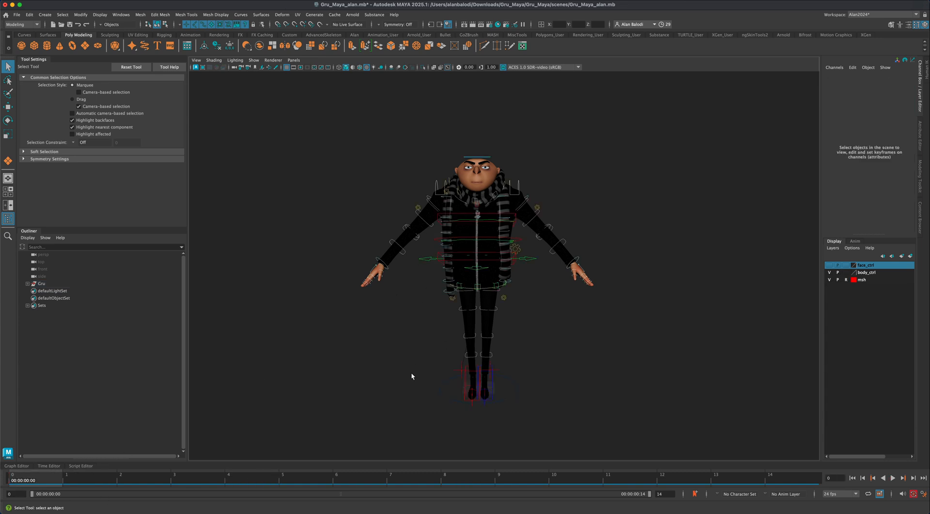
- Examine Gru's reset pose from the front and inspect the head up close
{"action": "left_click_drag", "start_coordinate": [411, 372], "coordinate": [553, 370], "text": "alt"}
{"action": "middle_click_drag", "start_coordinate": [553, 368], "coordinate": [558, 372], "text": "alt"}
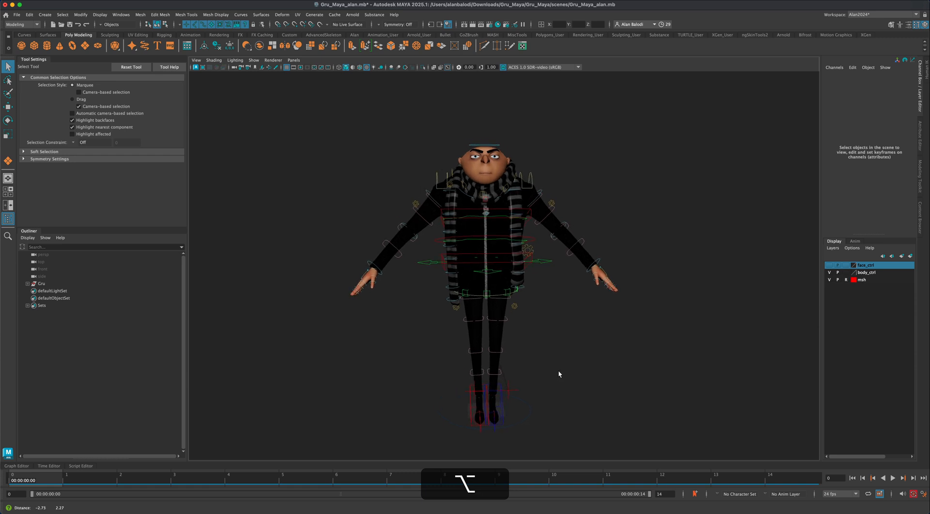
{"action": "scroll", "coordinate": [548, 372], "scroll_direction": "up", "scroll_amount": 1, "text": "alt"}
{"action": "left_click_drag", "start_coordinate": [591, 363], "coordinate": [589, 363], "text": "alt"}
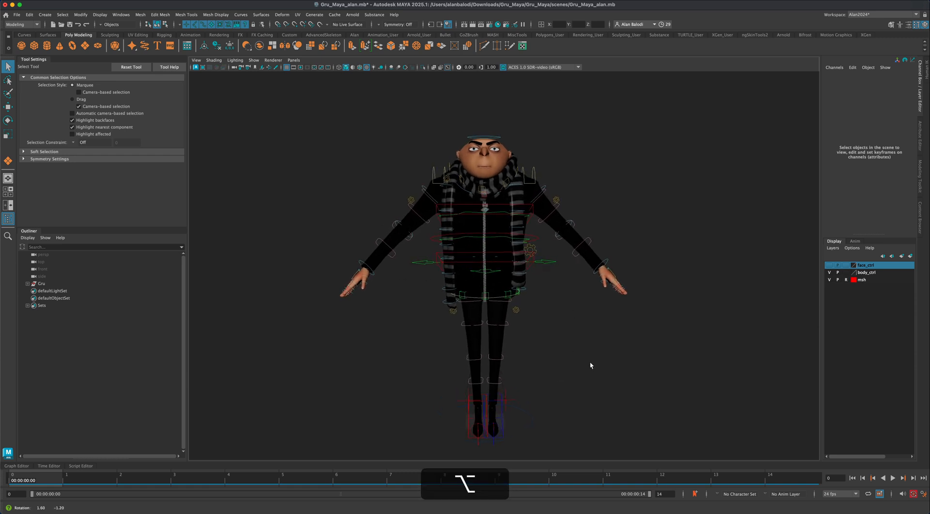
{"action": "mouse_move", "coordinate": [564, 333]}
{"action": "middle_mouse_down", "text": "alt"}
{"action": "mouse_move", "coordinate": [586, 333]}
{"action": "mouse_move", "coordinate": [577, 332]}
{"action": "middle_mouse_up", "text": "alt"}
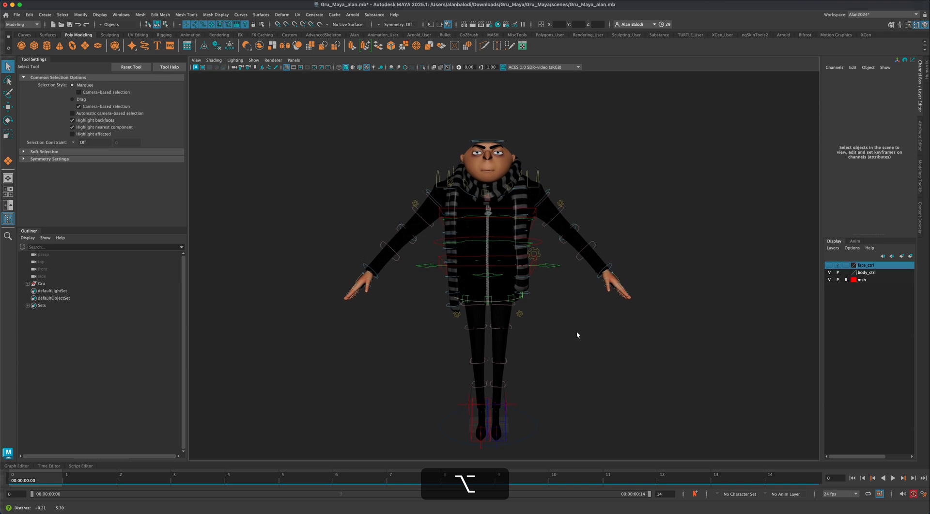
{"action": "middle_click_drag", "start_coordinate": [684, 246], "coordinate": [704, 320], "text": "alt"}
{"action": "scroll", "coordinate": [673, 334], "scroll_direction": "up", "scroll_amount": 2, "text": "alt"}
{"action": "scroll", "coordinate": [688, 327], "scroll_direction": "up", "scroll_amount": 5, "text": "alt"}
{"action": "scroll", "coordinate": [699, 310], "scroll_direction": "up", "scroll_amount": 3, "text": "alt"}
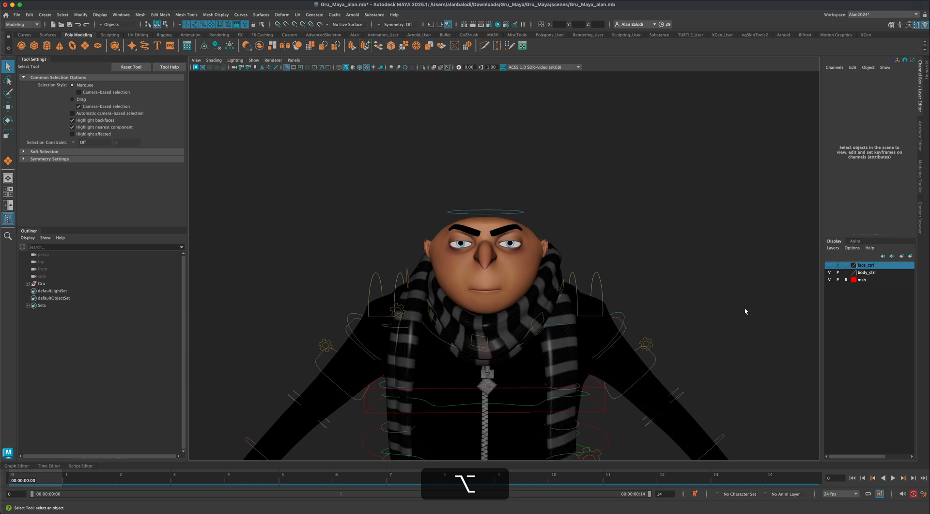
- Turn on visibility of the face_ctrl display layer
{"action": "left_click", "coordinate": [830, 273]}
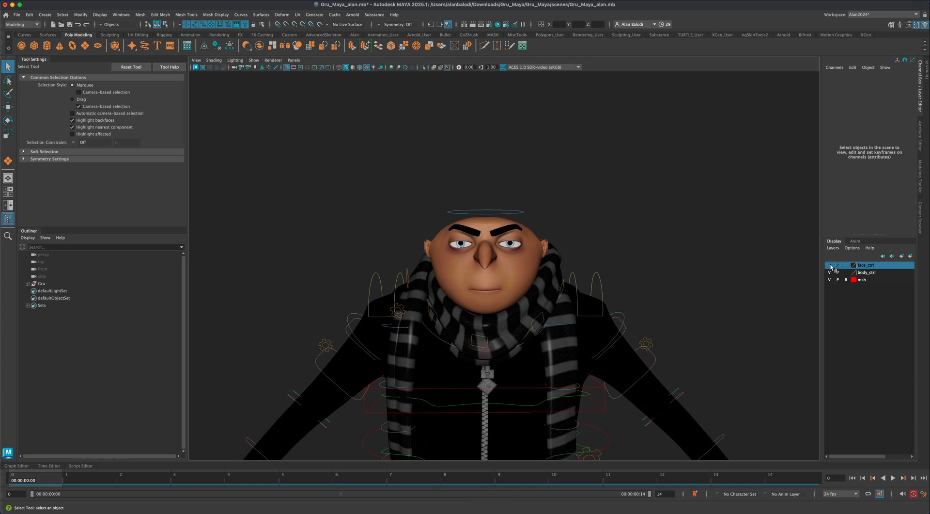
{"action": "left_click", "coordinate": [830, 265]}
{"action": "left_click_drag", "start_coordinate": [714, 303], "coordinate": [655, 257], "text": "alt"}
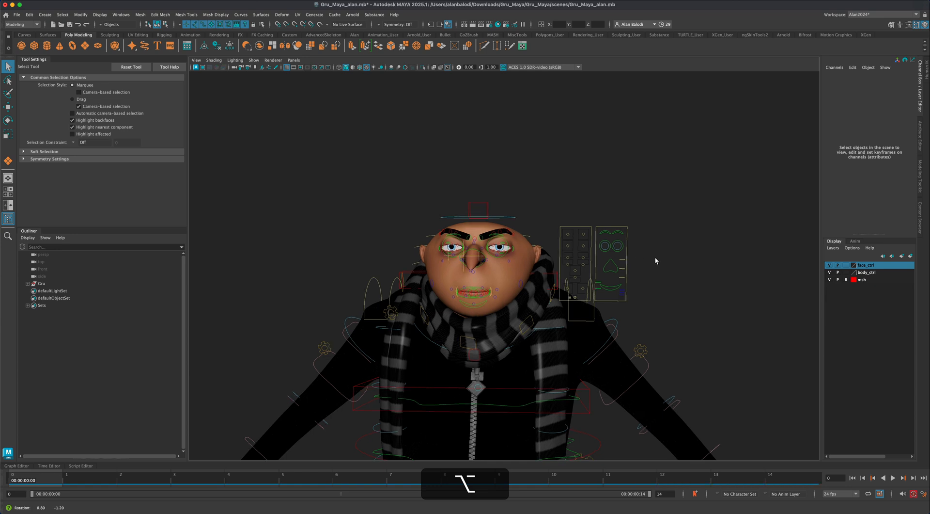
- Move the facial control box sideways along X, away from Gru's head and shoulder, and deselect it
{"action": "left_click", "coordinate": [603, 225]}
{"action": "key", "text": "w"}
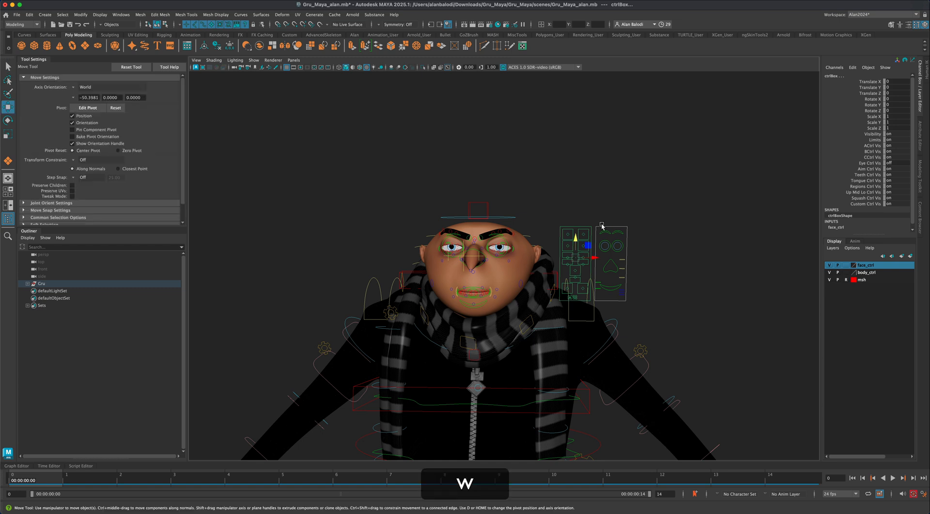
{"action": "left_click_drag", "start_coordinate": [598, 260], "coordinate": [723, 249]}
{"action": "left_click", "coordinate": [632, 272]}
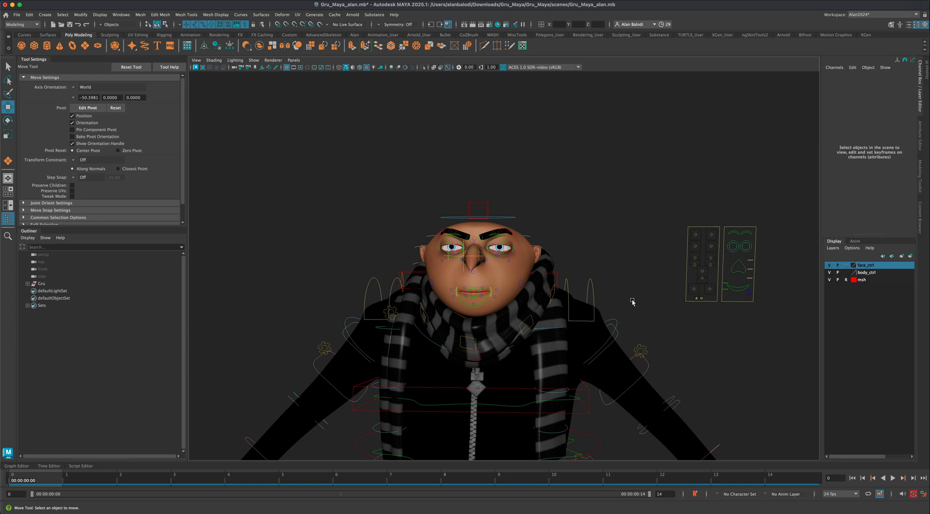
- Try moving the brow control ctrlBrow_R in the facial control box and undo the change
{"action": "left_click_drag", "start_coordinate": [631, 299], "coordinate": [644, 288], "text": "alt"}
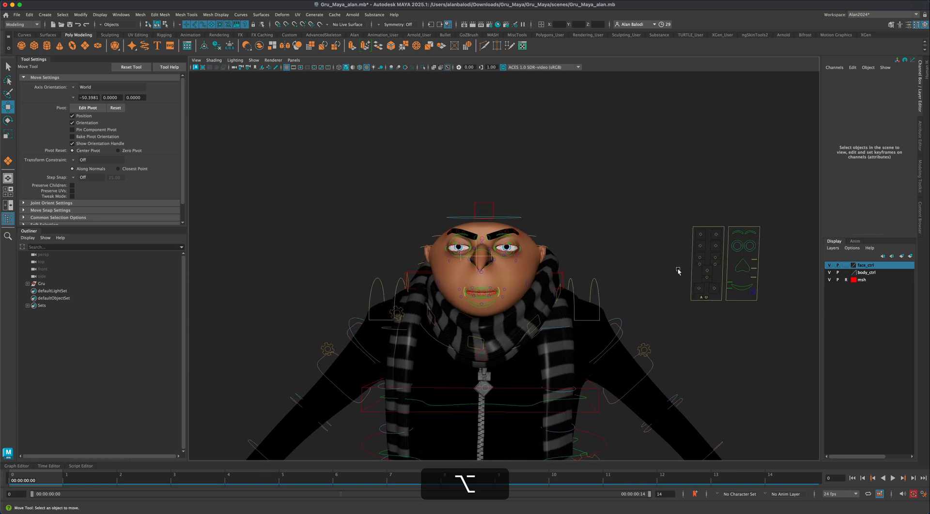
{"action": "middle_click_drag", "start_coordinate": [667, 269], "coordinate": [646, 276], "text": "alt"}
{"action": "scroll", "coordinate": [673, 274], "scroll_direction": "up", "scroll_amount": 4, "text": "alt"}
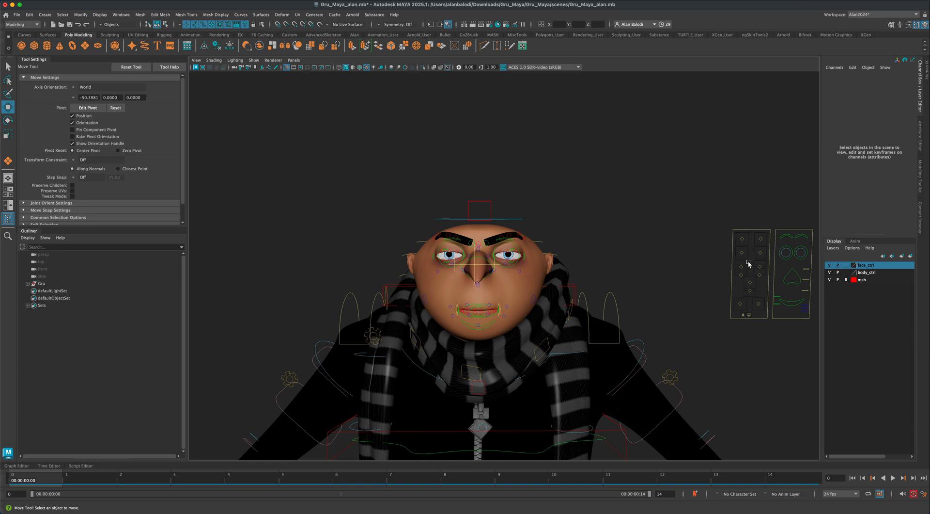
{"action": "left_click_drag", "start_coordinate": [738, 234], "coordinate": [763, 207]}
{"action": "key", "text": "super+z"}
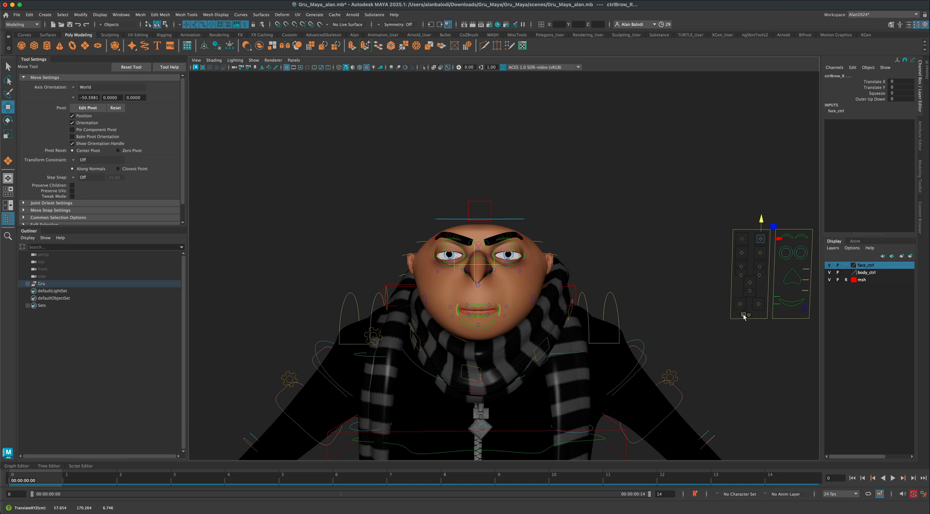
- View the phoneme control's attributes, try moving the mouth control ctrlMouth_M, and undo the change
{"action": "left_click", "coordinate": [744, 315]}
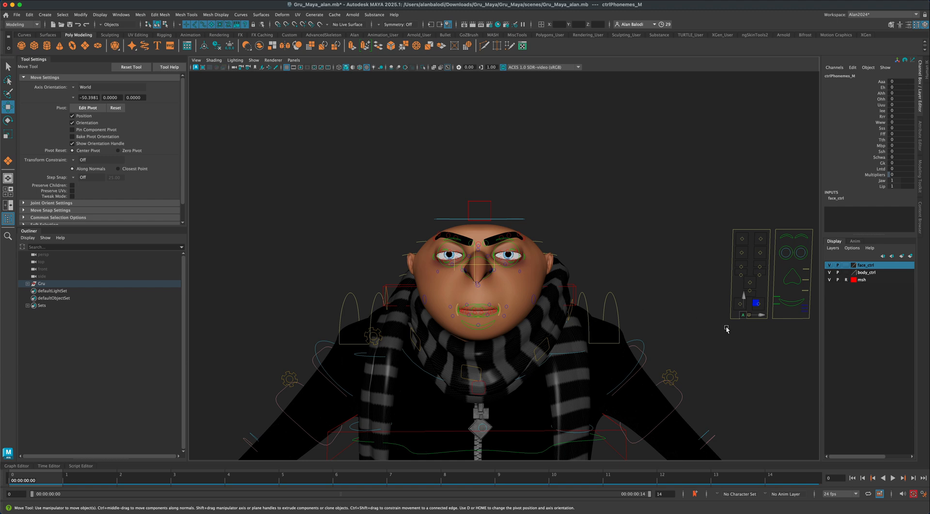
{"action": "left_click", "coordinate": [739, 318]}
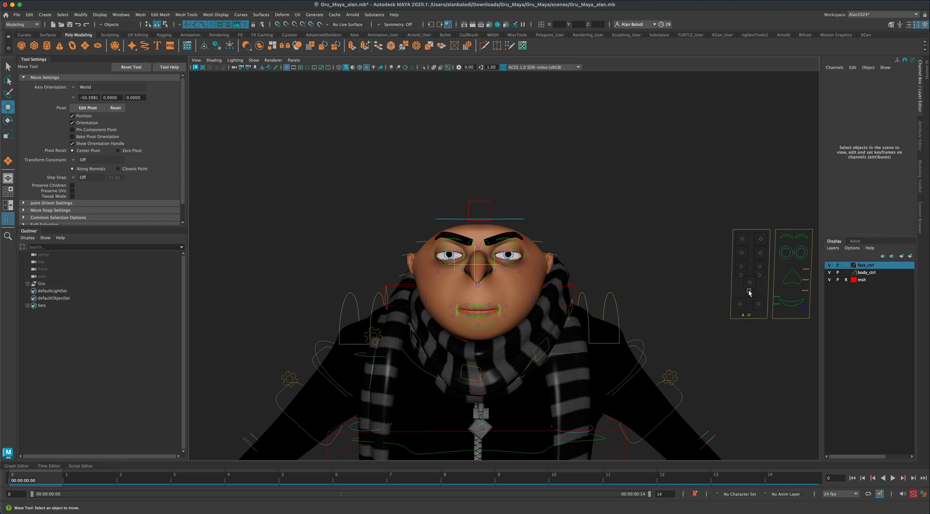
{"action": "left_click", "coordinate": [749, 290]}
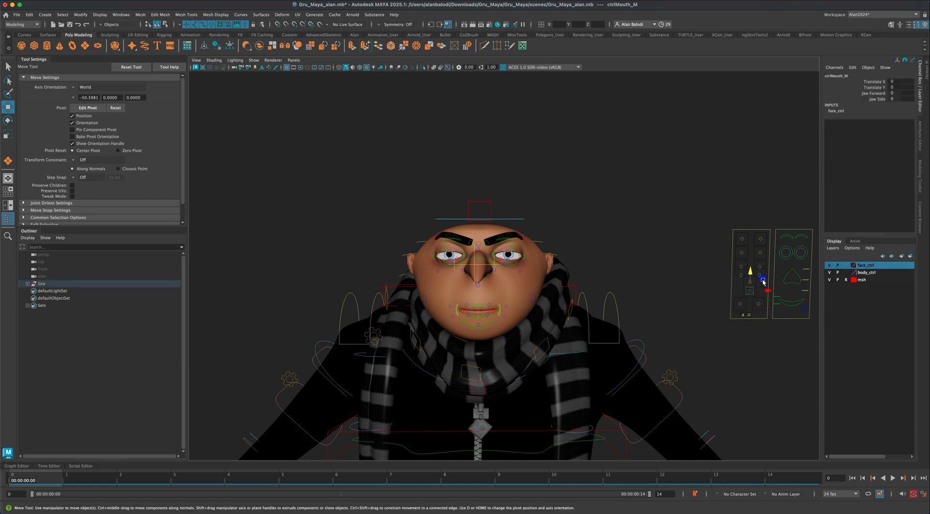
{"action": "left_click_drag", "start_coordinate": [764, 282], "coordinate": [762, 279]}
{"action": "key", "text": "super+z"}
{"action": "key", "text": "super+z"}
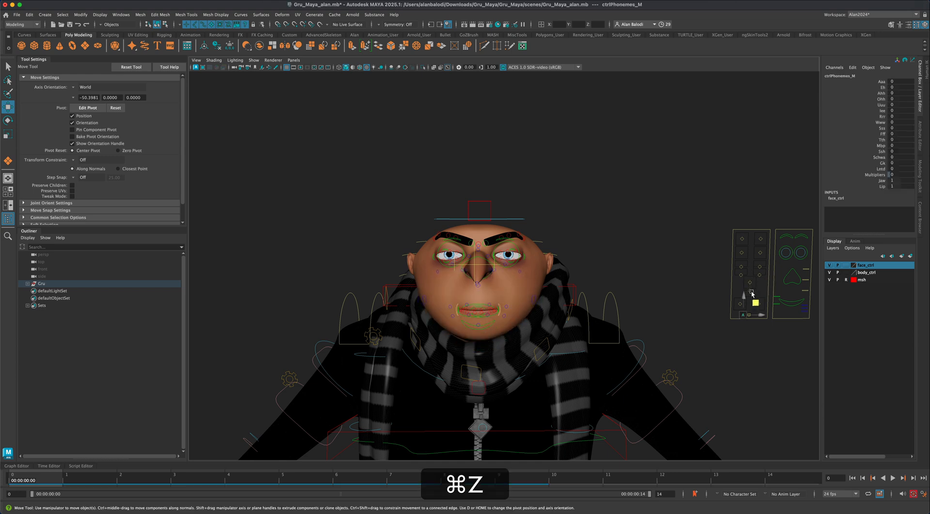
- Move the mouth control ctrlMouth_M to about Translate X 0.48 and Translate Y -0.12
{"action": "left_click", "coordinate": [752, 296]}
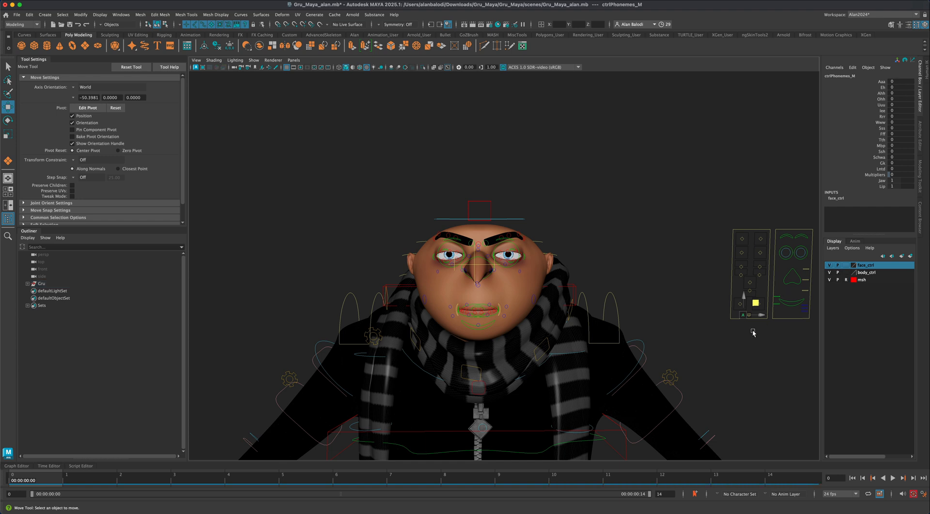
{"action": "left_click", "coordinate": [750, 290]}
{"action": "left_click_drag", "start_coordinate": [764, 283], "coordinate": [766, 272]}
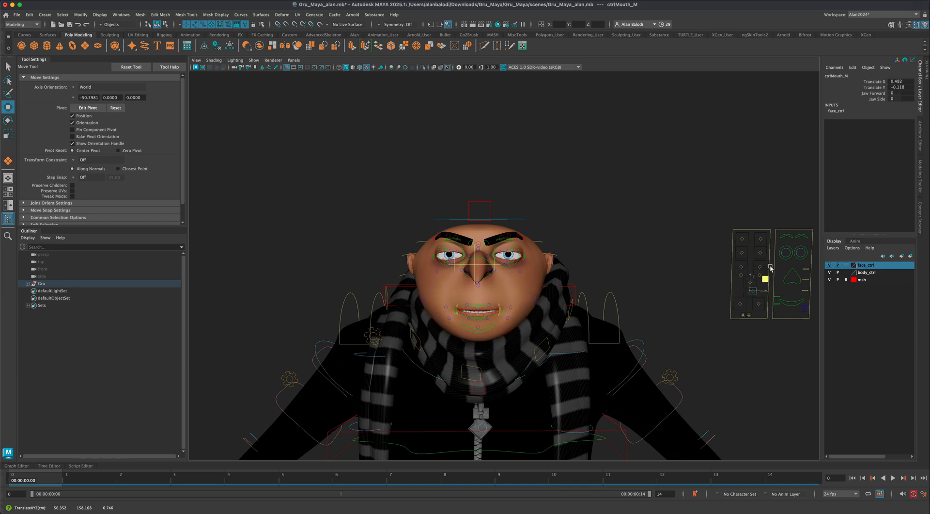
- Undo the mouth control's move, view the phoneme control's attributes, and deselect it
{"action": "key", "text": "super+z"}
{"action": "left_click", "coordinate": [741, 315]}
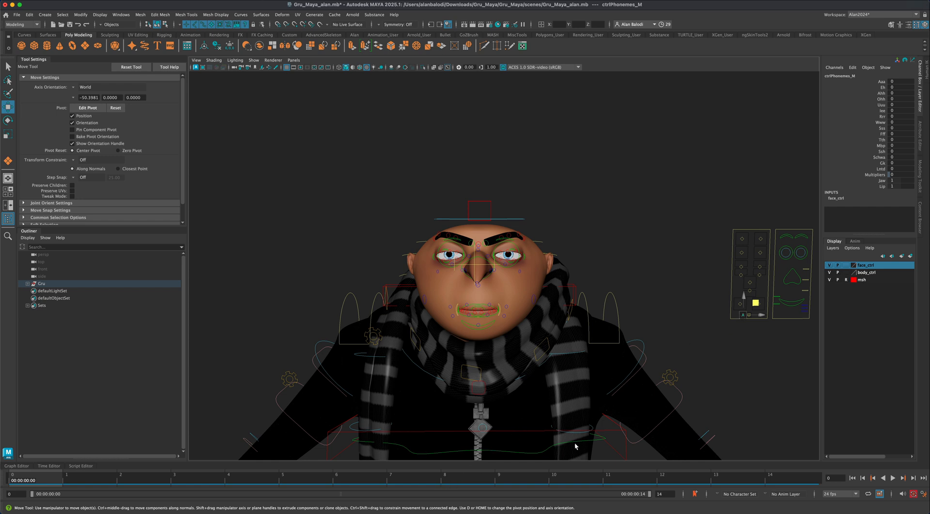
{"action": "left_click", "coordinate": [749, 324]}
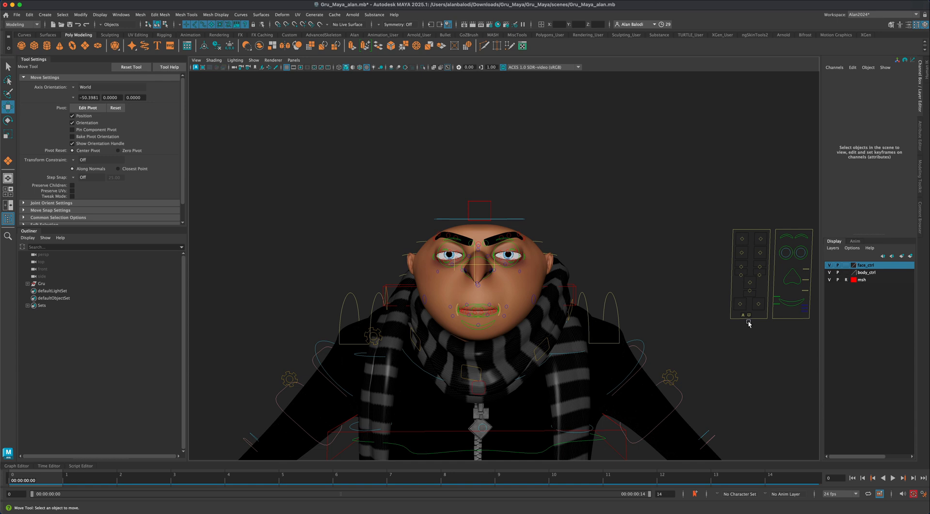
- Try the Happy attribute of the emotions control ctrlEmotions_M at 10 and undo the change
{"action": "left_click", "coordinate": [749, 314]}
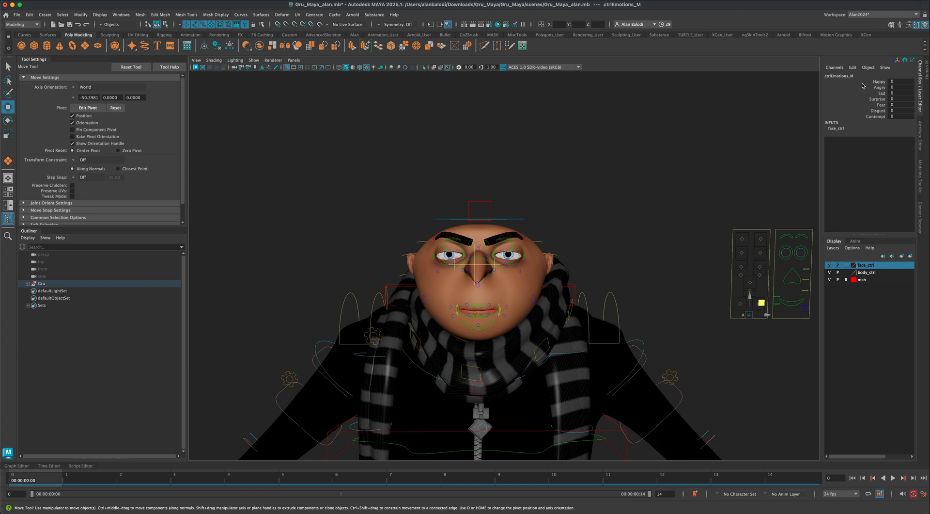
{"action": "left_click", "coordinate": [862, 83]}
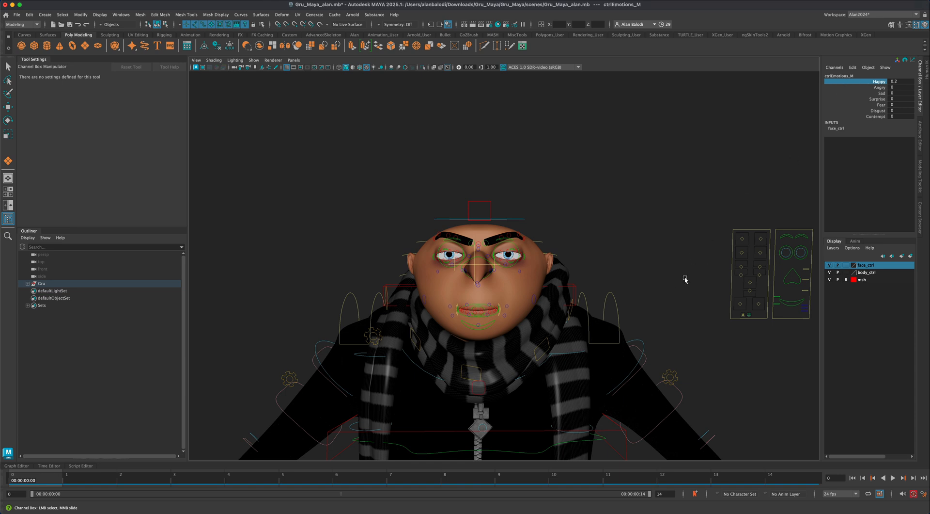
{"action": "middle_click_drag", "start_coordinate": [685, 279], "coordinate": [728, 276]}
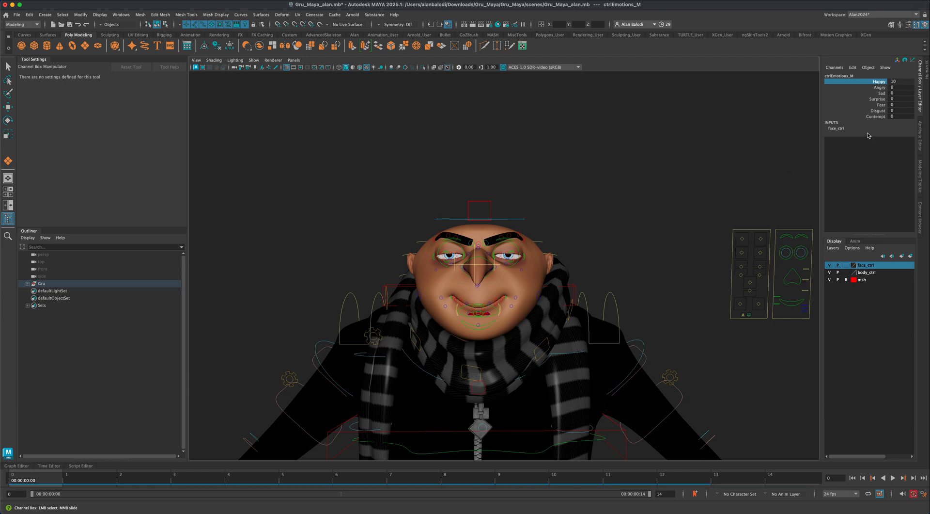
{"action": "key", "text": "super+z"}
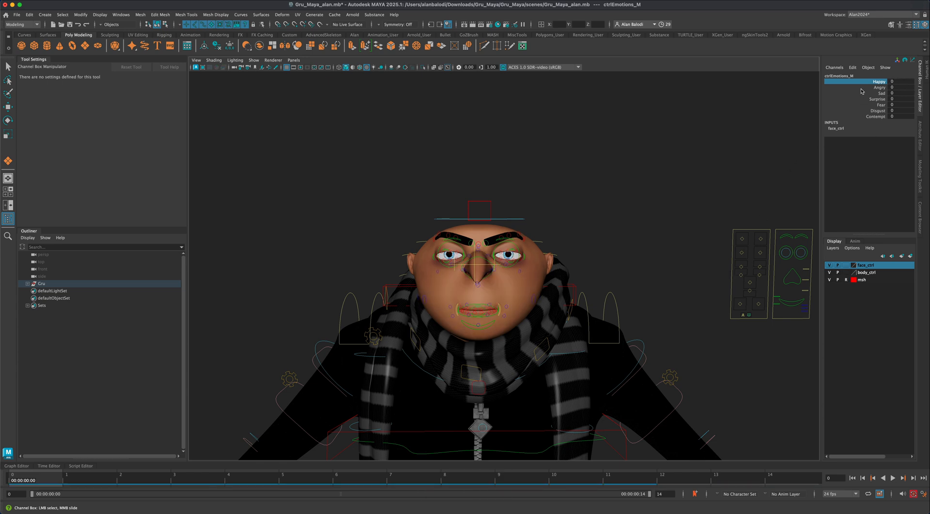
- Try the Angry and Sad attributes of the emotions control at 10 one at a time, undoing each change
{"action": "left_click", "coordinate": [862, 88]}
{"action": "middle_click_drag", "start_coordinate": [685, 273], "coordinate": [779, 267]}
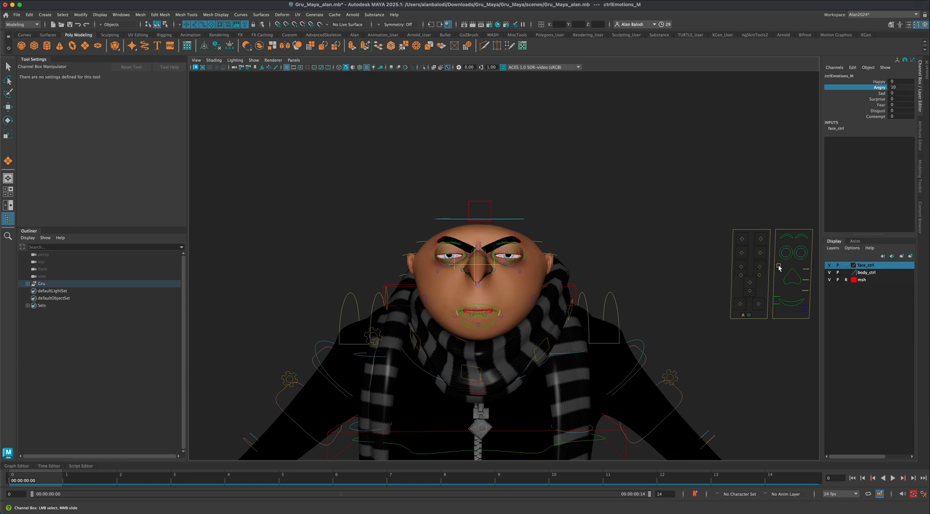
{"action": "key", "text": "super+z"}
{"action": "left_click", "coordinate": [868, 94]}
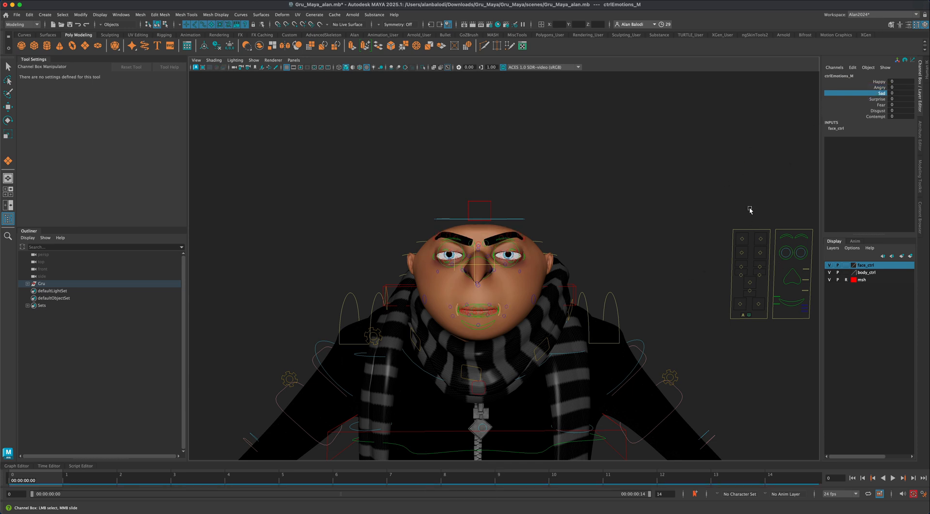
{"action": "middle_click_drag", "start_coordinate": [690, 274], "coordinate": [790, 267]}
{"action": "key", "text": "super+z"}
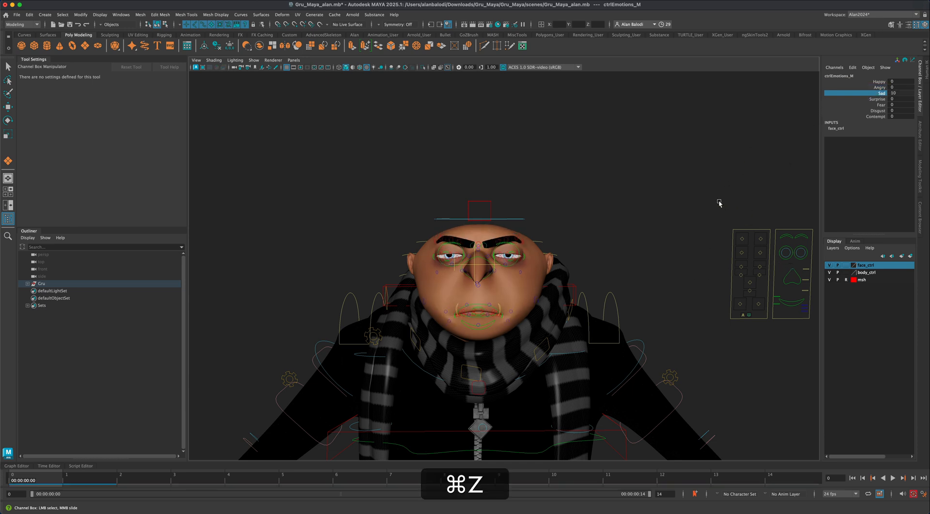
- Try Surprise at 10 on the emotions control, then try raising Fear, undoing each change
{"action": "left_click", "coordinate": [874, 99]}
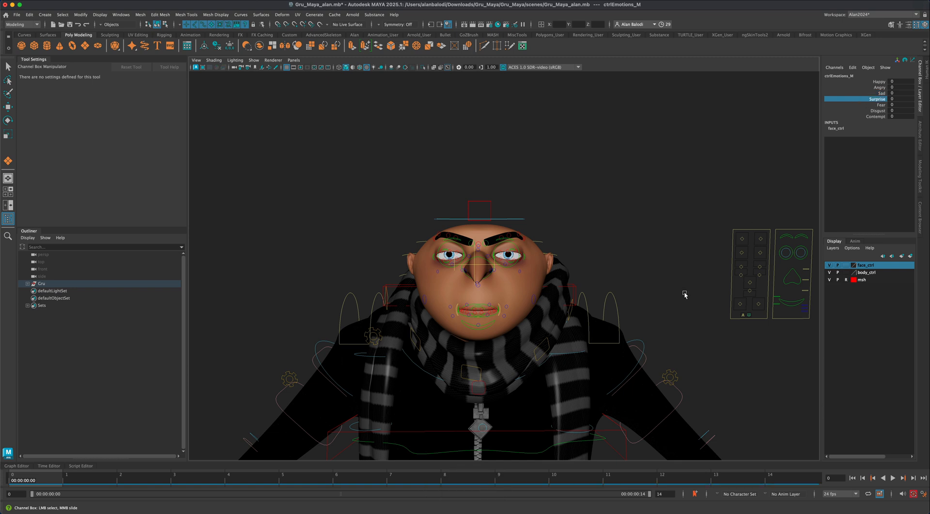
{"action": "middle_click_drag", "start_coordinate": [685, 294], "coordinate": [789, 289]}
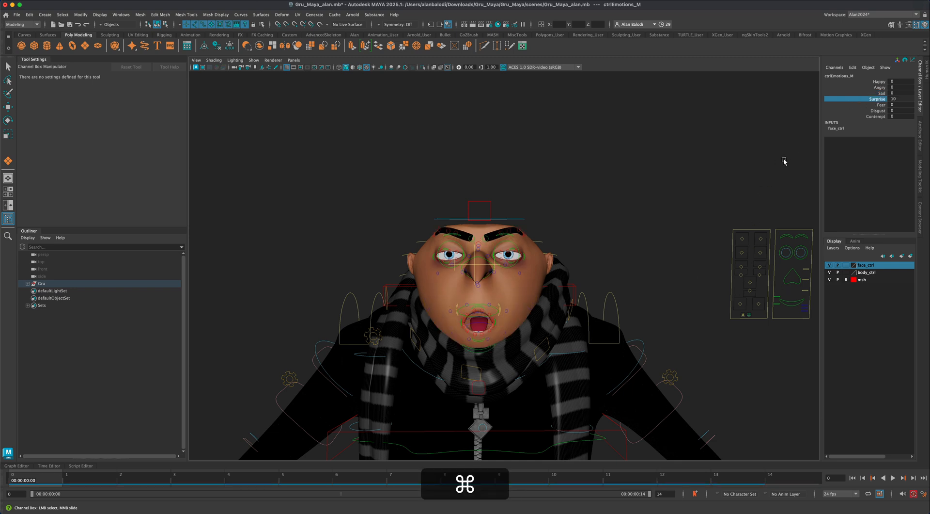
{"action": "key", "text": "super+z"}
{"action": "left_click", "coordinate": [881, 105]}
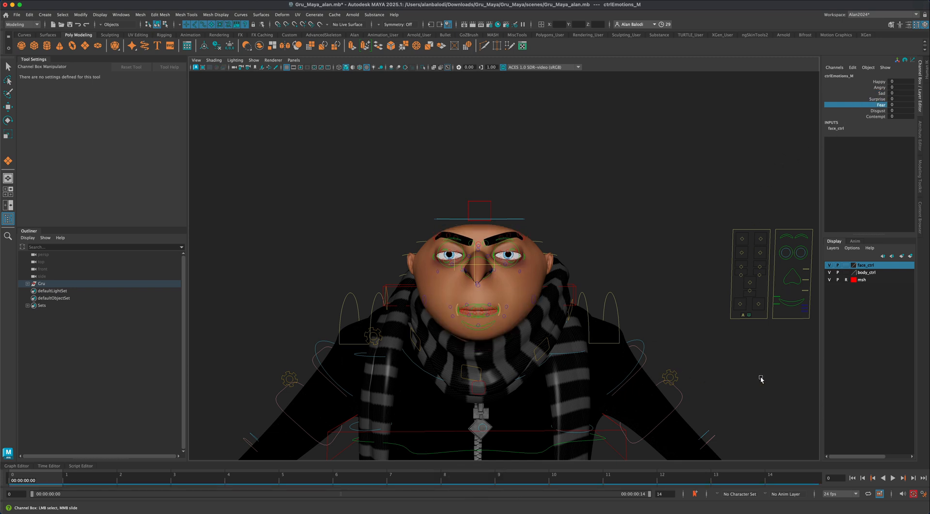
{"action": "middle_click_drag", "start_coordinate": [761, 379], "coordinate": [766, 376]}
{"action": "key", "text": "super+z"}
- Try raising Disgust and setting Contempt to 10 on the emotions control, undoing each change
{"action": "left_click", "coordinate": [879, 110]}
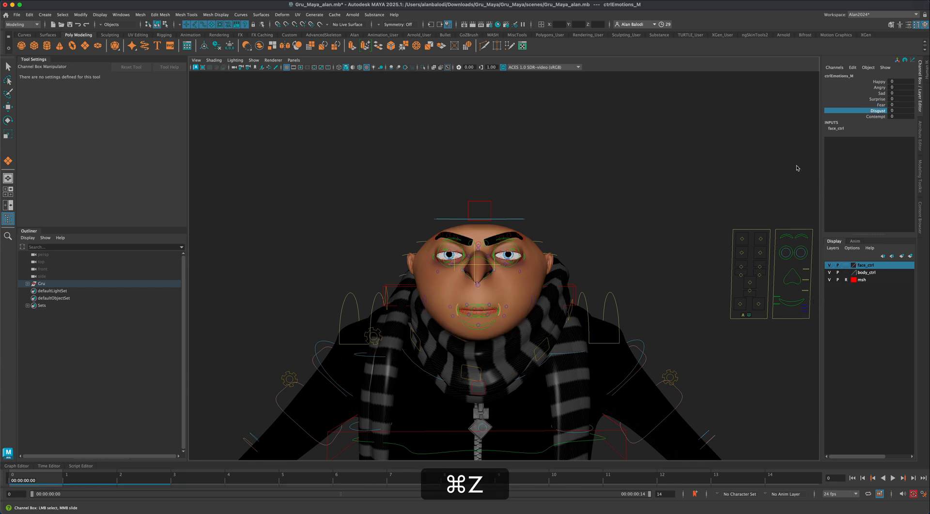
{"action": "middle_click_drag", "start_coordinate": [686, 272], "coordinate": [804, 276]}
{"action": "key", "text": "super+z"}
{"action": "left_click", "coordinate": [865, 116]}
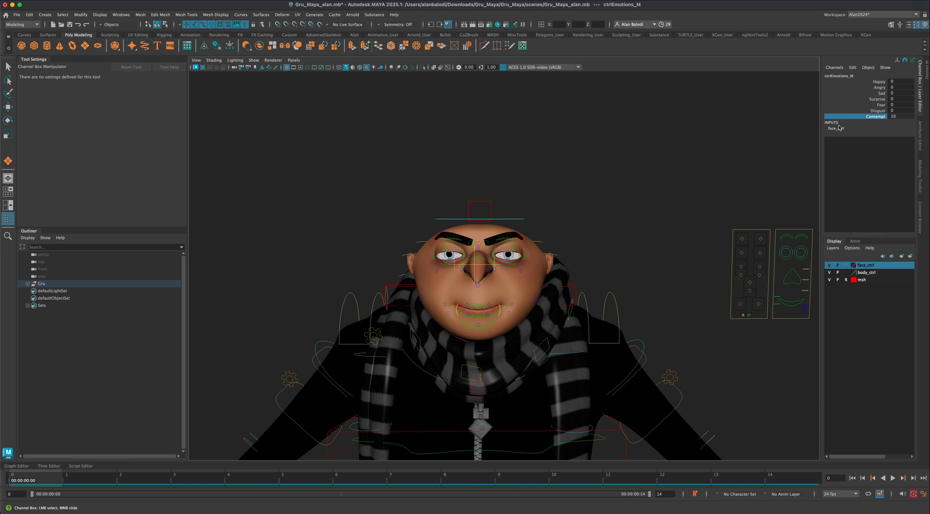
{"action": "key", "text": "super+z"}
{"action": "key", "text": "super+z"}
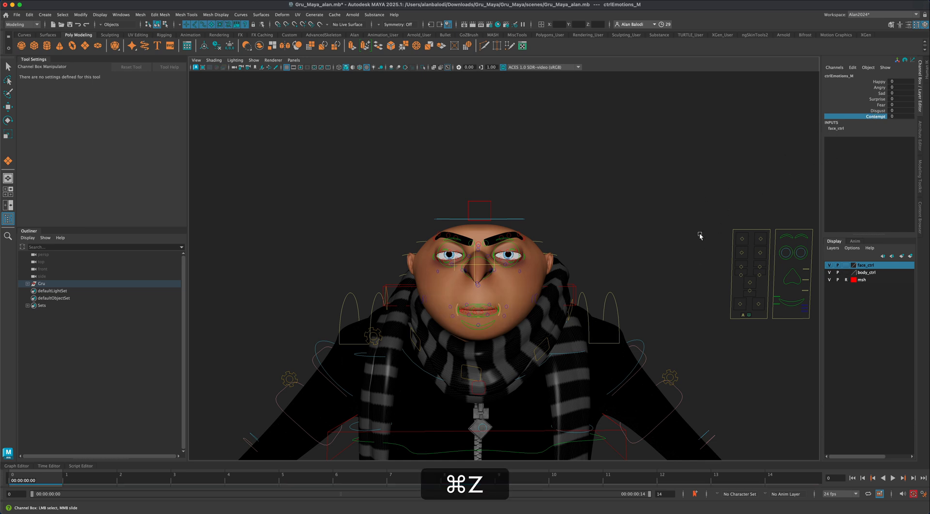
{"action": "middle_click_drag", "start_coordinate": [689, 266], "coordinate": [691, 270], "text": "alt"}
{"action": "scroll", "coordinate": [691, 271], "scroll_direction": "down", "scroll_amount": 1}
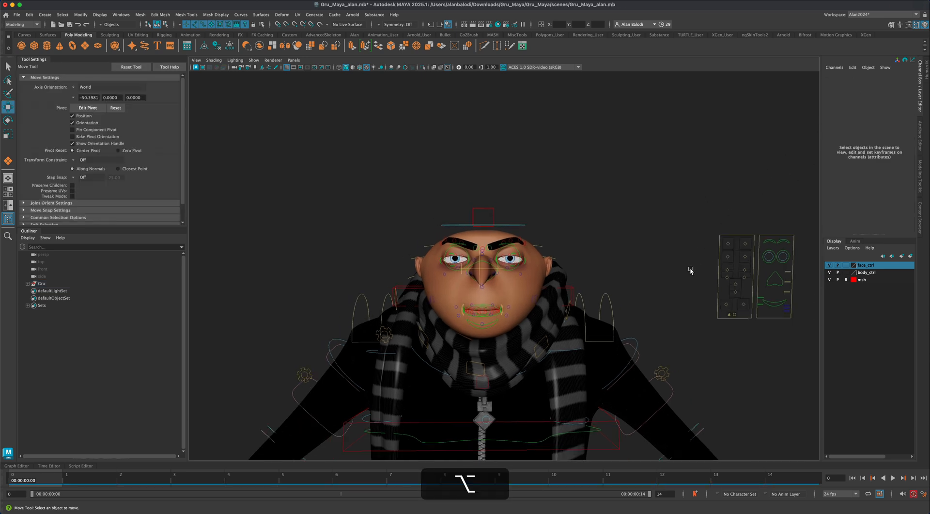
{"action": "left_click_drag", "start_coordinate": [676, 264], "coordinate": [671, 286], "text": "alt"}
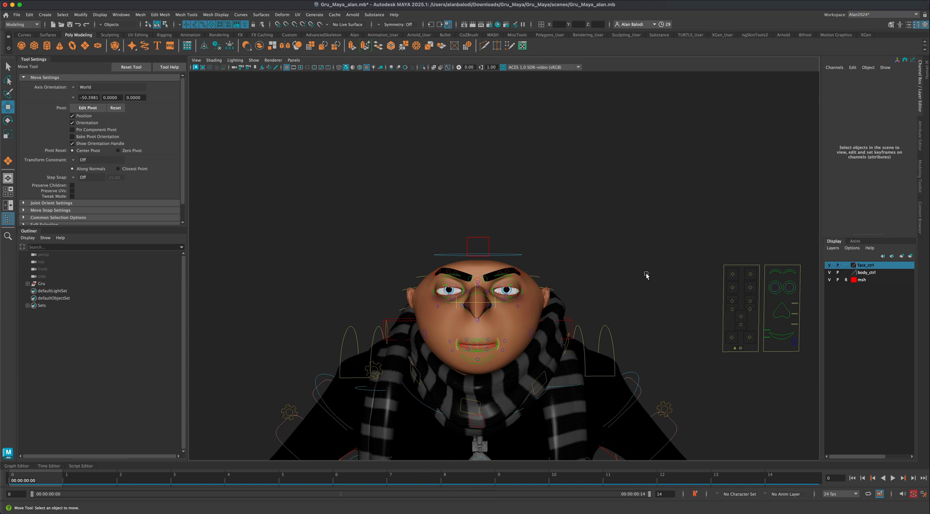
{"action": "middle_click_drag", "start_coordinate": [610, 266], "coordinate": [607, 273], "text": "alt"}
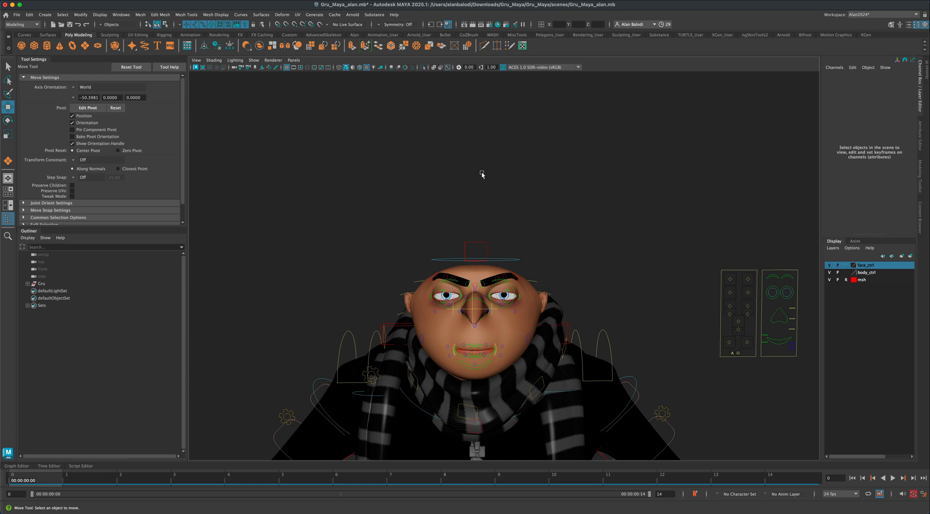
{"action": "right_click_drag", "start_coordinate": [526, 201], "coordinate": [525, 212], "text": "alt"}
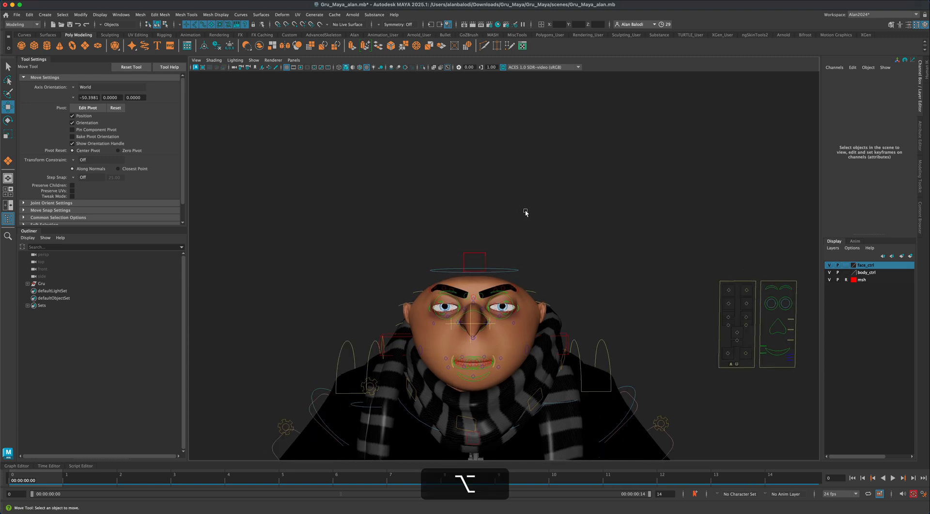
{"action": "mouse_move", "coordinate": [535, 218]}
{"action": "middle_mouse_down", "text": "alt"}
{"action": "mouse_move", "coordinate": [533, 206]}
{"action": "mouse_move", "coordinate": [533, 216]}
{"action": "middle_mouse_up", "text": "alt"}
{"action": "middle_click_drag", "start_coordinate": [303, 337], "coordinate": [323, 260], "text": "alt"}
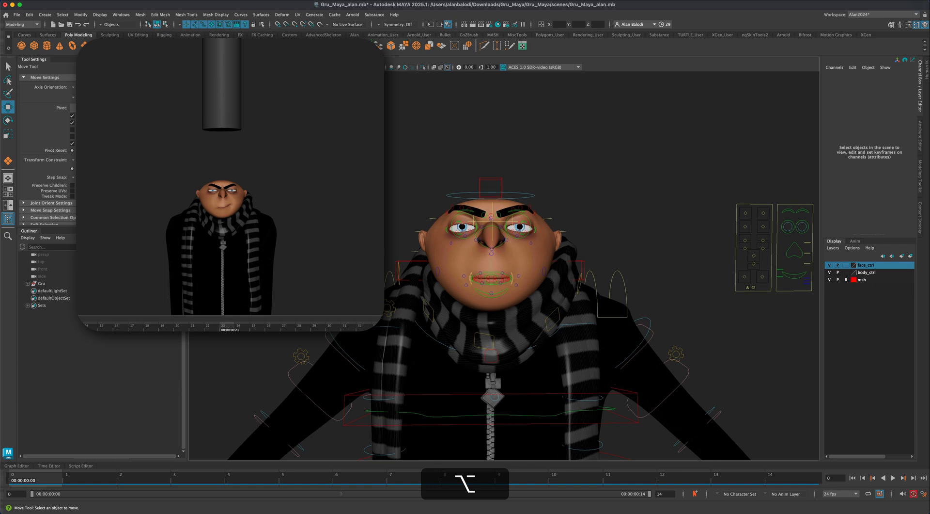
{"action": "right_click_drag", "start_coordinate": [323, 259], "coordinate": [310, 266], "text": "alt"}
{"action": "middle_click_drag", "start_coordinate": [326, 293], "coordinate": [302, 354], "text": "alt"}
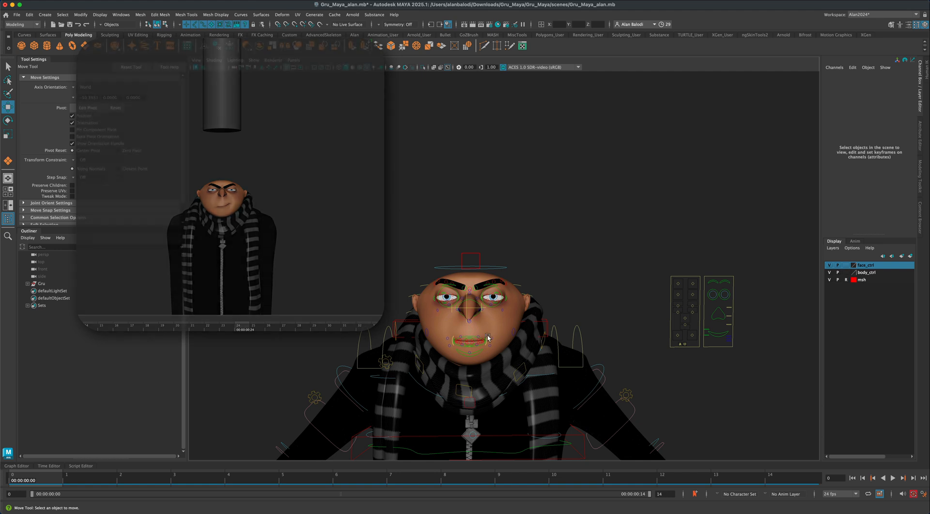
{"action": "middle_click_drag", "start_coordinate": [600, 281], "coordinate": [609, 215], "text": "alt"}
{"action": "scroll", "coordinate": [602, 288], "scroll_direction": "up", "scroll_amount": 3, "text": "alt"}
{"action": "scroll", "coordinate": [619, 258], "scroll_direction": "down", "scroll_amount": 1, "text": "alt"}
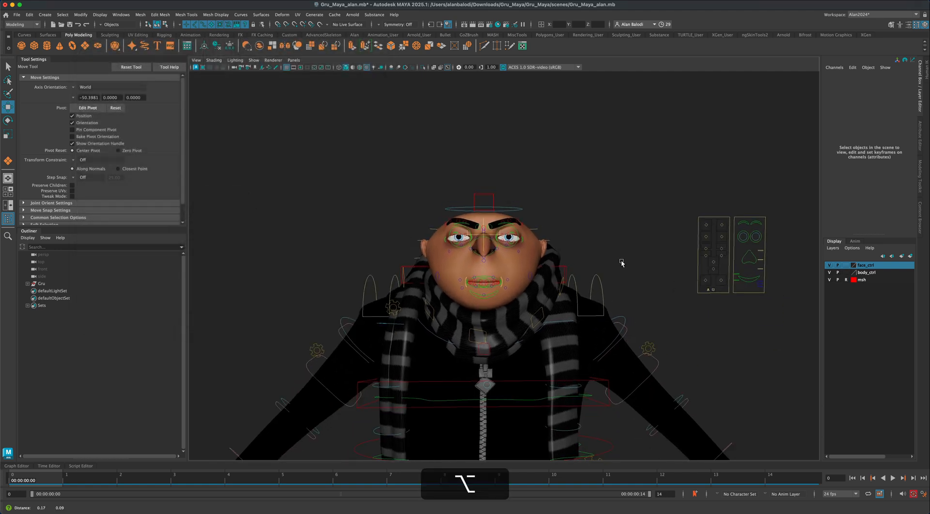
{"action": "middle_click_drag", "start_coordinate": [624, 262], "coordinate": [619, 260], "text": "alt"}
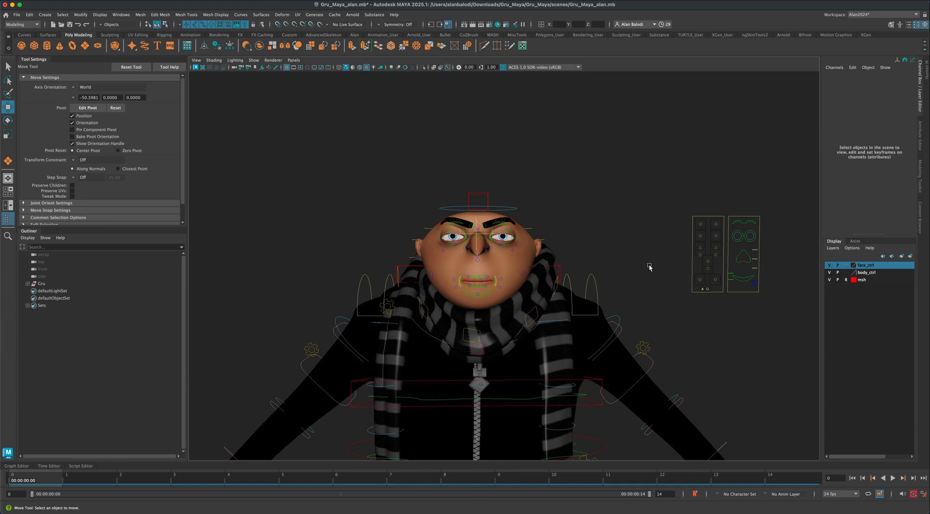
{"action": "left_click_drag", "start_coordinate": [659, 278], "coordinate": [657, 278], "text": "alt"}
{"action": "scroll", "coordinate": [650, 291], "scroll_direction": "down", "scroll_amount": 3, "text": "alt"}
{"action": "middle_click_drag", "start_coordinate": [643, 297], "coordinate": [648, 258], "text": "alt"}
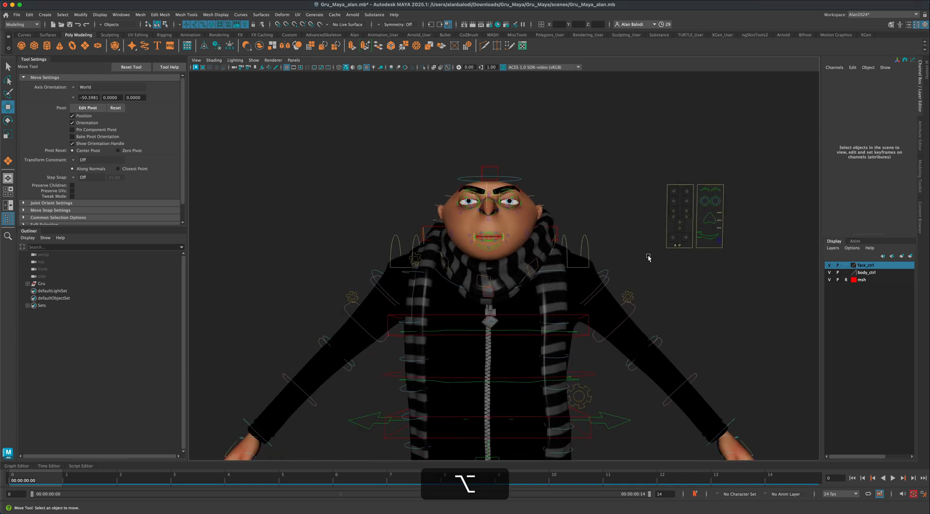
- Select both FK shoulder controls and rotate them to about Rotate Y 45.7 so Gru's arms hang down beside the body
{"action": "scroll", "coordinate": [695, 326], "scroll_direction": "down", "scroll_amount": 12}
{"action": "middle_click_drag", "start_coordinate": [691, 335], "coordinate": [689, 310], "text": "alt"}
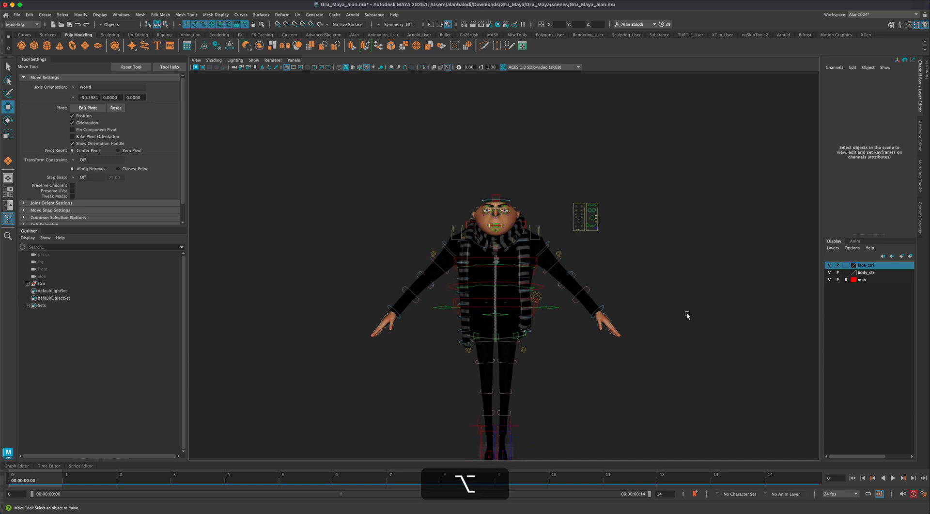
{"action": "scroll", "coordinate": [688, 316], "scroll_direction": "up", "scroll_amount": 4}
{"action": "left_click_drag", "start_coordinate": [714, 318], "coordinate": [696, 292], "text": "alt"}
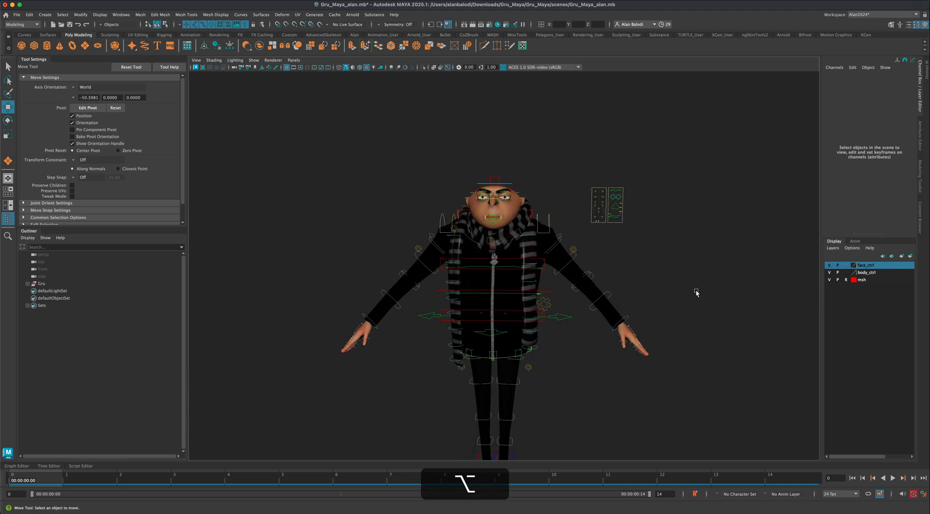
{"action": "middle_click_drag", "start_coordinate": [697, 291], "coordinate": [701, 328], "text": "alt"}
{"action": "scroll", "coordinate": [701, 328], "scroll_direction": "up", "scroll_amount": 3}
{"action": "left_click_drag", "start_coordinate": [702, 328], "coordinate": [697, 328], "text": "alt"}
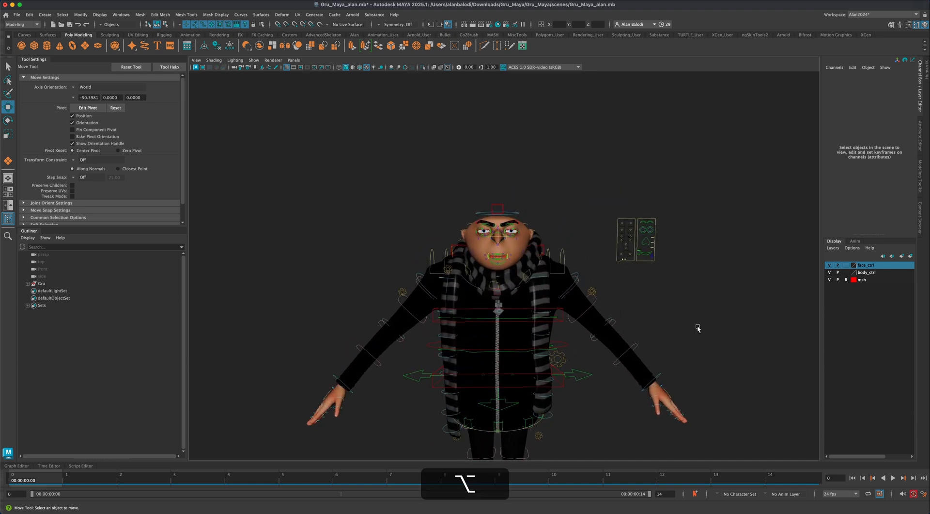
{"action": "left_click", "coordinate": [417, 275]}
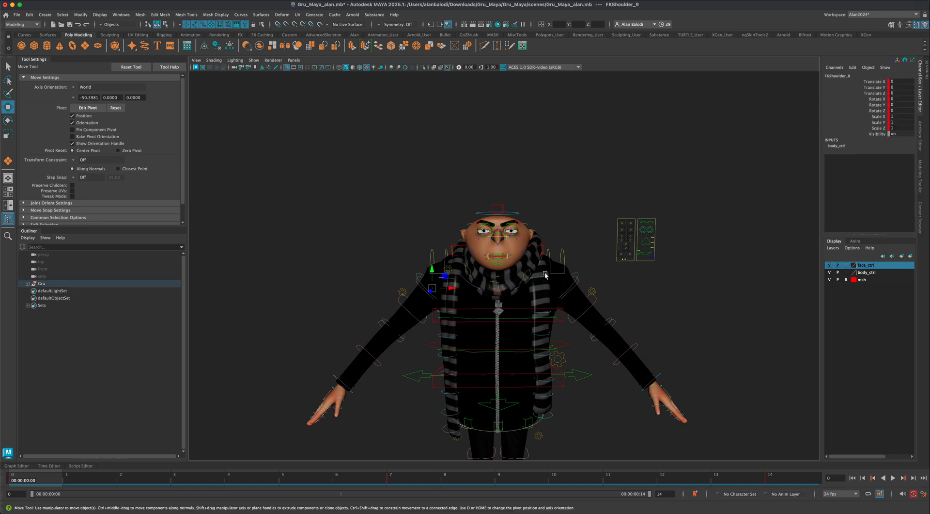
{"action": "left_click", "coordinate": [577, 274], "text": "shift"}
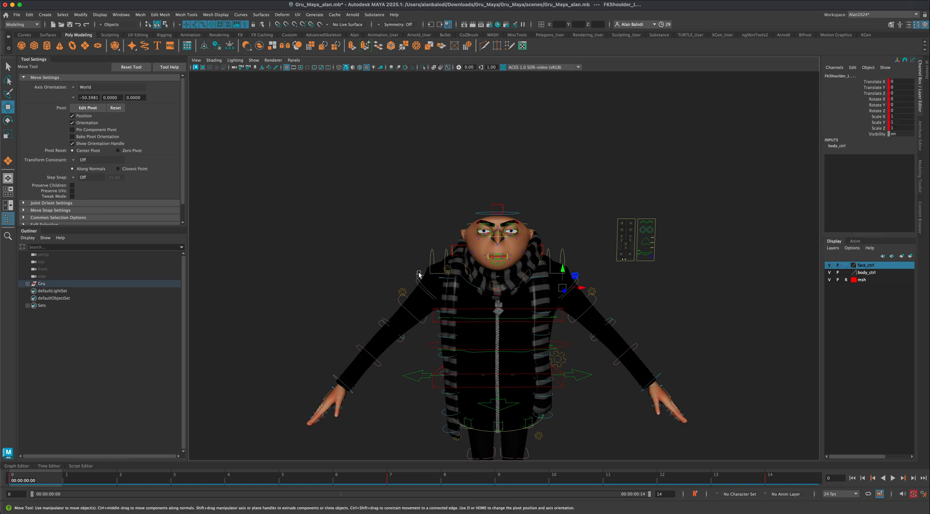
{"action": "key", "text": "e"}
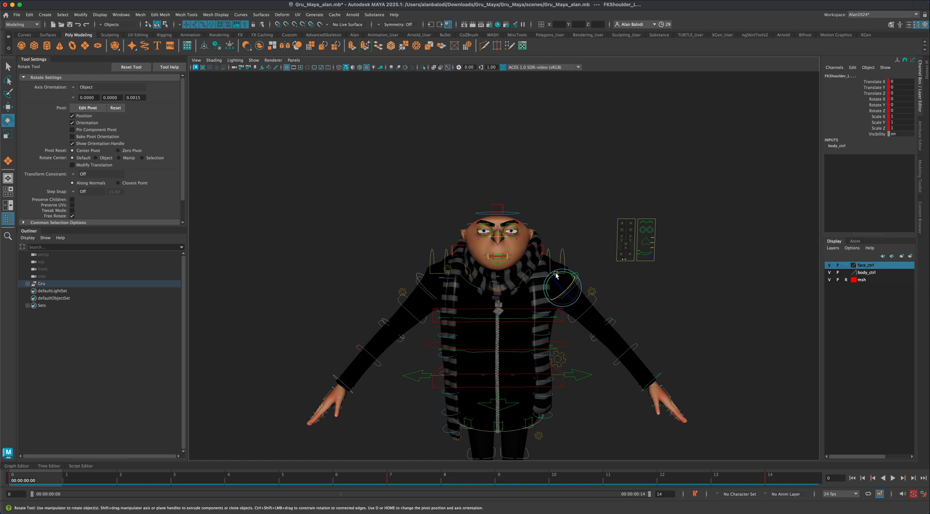
{"action": "left_click_drag", "start_coordinate": [564, 274], "coordinate": [577, 277]}
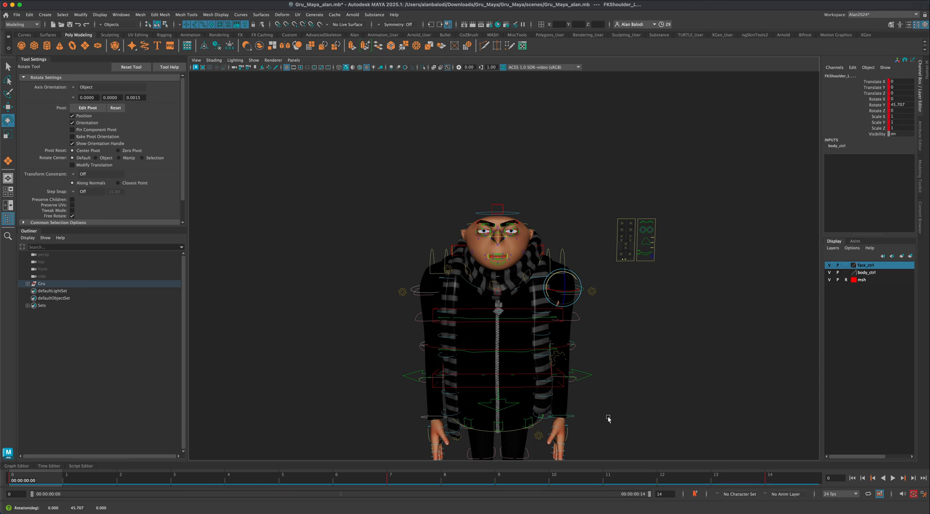
- Rotate both FK shoulder controls to about Rotate Z -8.2, judging the arms in side view
{"action": "key", "text": "alt"}
{"action": "left_click_drag", "start_coordinate": [611, 414], "coordinate": [588, 341], "text": "alt"}
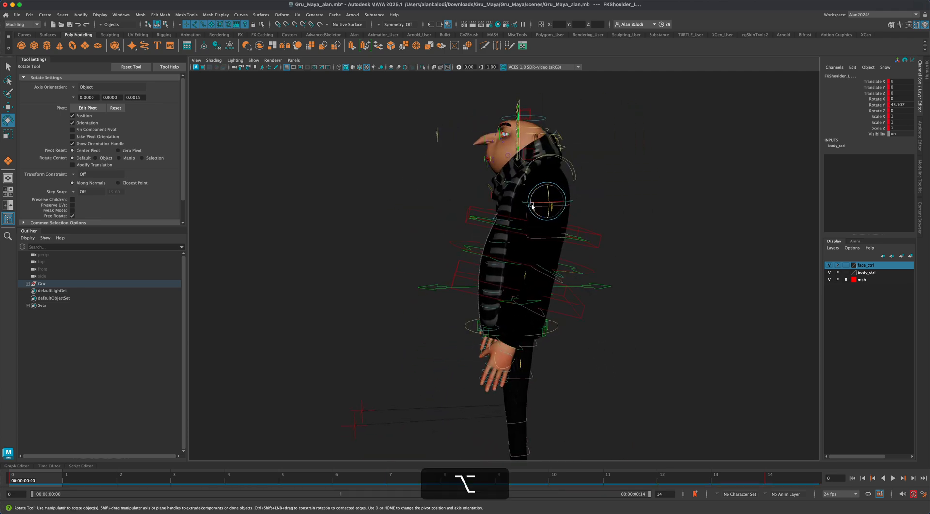
{"action": "left_click_drag", "start_coordinate": [531, 200], "coordinate": [497, 241]}
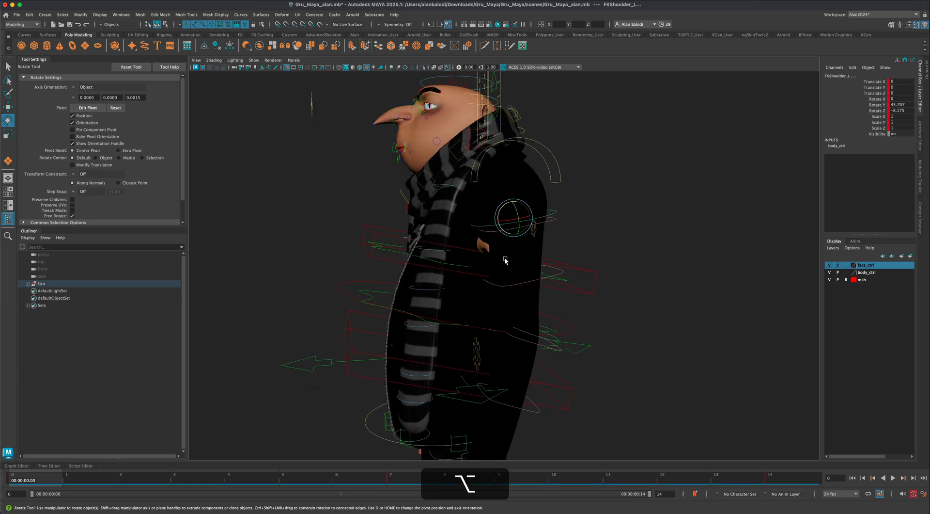
- Move both FK shoulder controls to about Translate X -0.65, Translate Y -1.41 and Translate Z 0.66
{"action": "key", "text": "w"}
{"action": "left_click_drag", "start_coordinate": [502, 204], "coordinate": [498, 212]}
{"action": "mouse_move", "coordinate": [644, 241]}
{"action": "left_mouse_down", "text": "alt"}
{"action": "mouse_move", "coordinate": [656, 239]}
{"action": "mouse_move", "coordinate": [648, 239]}
{"action": "left_mouse_up", "text": "alt"}
{"action": "left_click_drag", "start_coordinate": [537, 224], "coordinate": [623, 257], "text": "alt"}
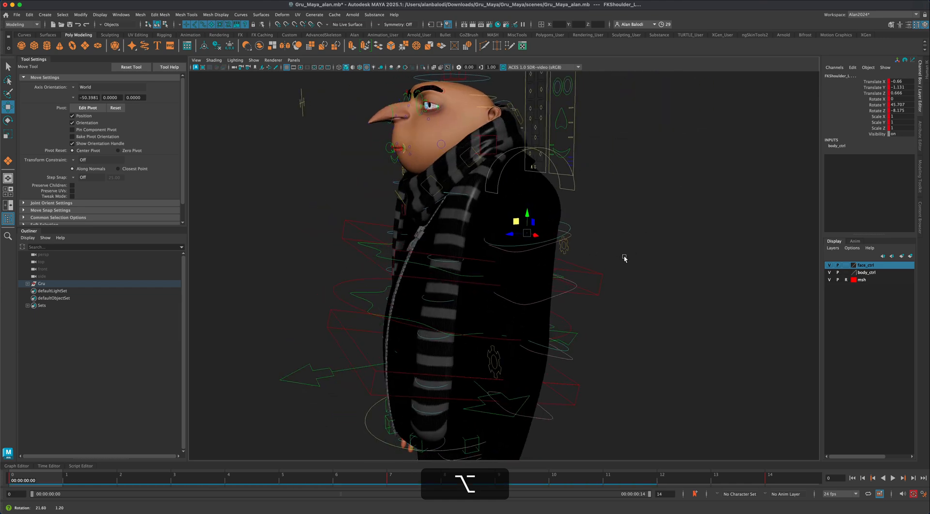
{"action": "left_click_drag", "start_coordinate": [509, 237], "coordinate": [511, 244]}
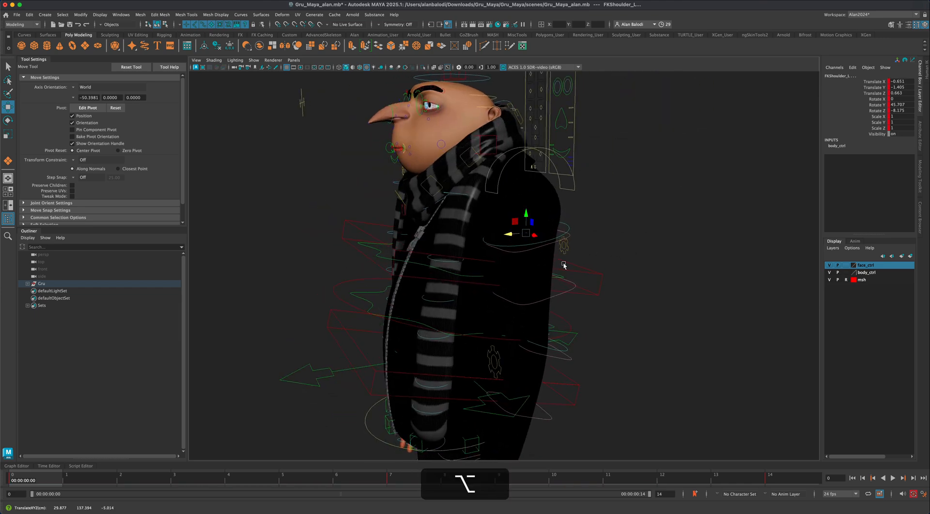
- Select the left hand's finger controls and curl them inward to about Rotate Y 10.6
{"action": "left_click_drag", "start_coordinate": [561, 264], "coordinate": [608, 327], "text": "alt"}
{"action": "scroll", "coordinate": [621, 334], "scroll_direction": "down", "scroll_amount": 5}
{"action": "scroll", "coordinate": [592, 332], "scroll_direction": "up", "scroll_amount": 5}
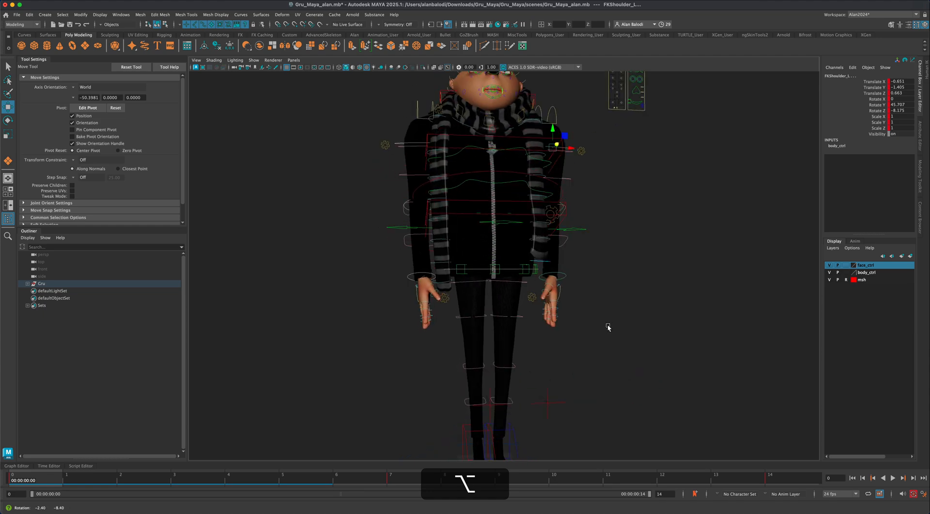
{"action": "scroll", "coordinate": [620, 347], "scroll_direction": "up", "scroll_amount": 5}
{"action": "middle_click_drag", "start_coordinate": [621, 347], "coordinate": [594, 347], "text": "alt"}
{"action": "scroll", "coordinate": [594, 347], "scroll_direction": "up", "scroll_amount": 4}
{"action": "left_click_drag", "start_coordinate": [595, 346], "coordinate": [615, 344], "text": "alt"}
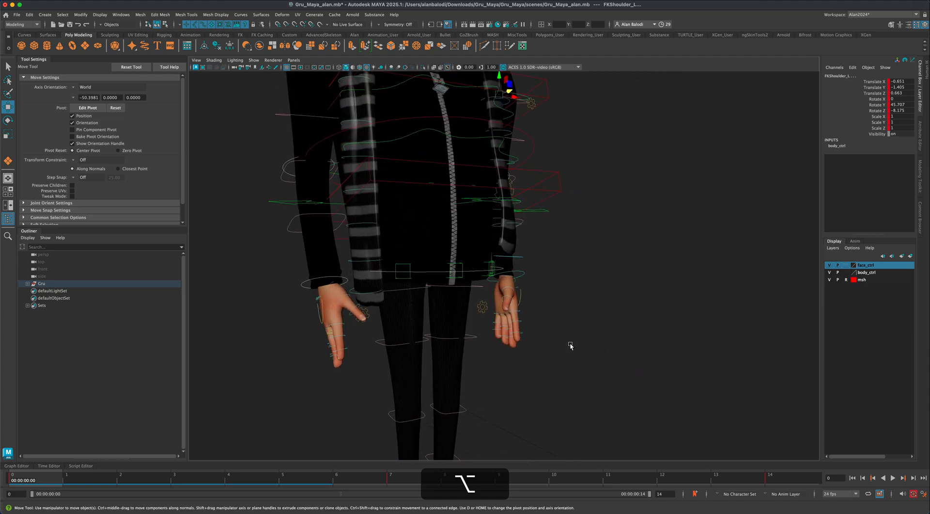
{"action": "left_click_drag", "start_coordinate": [551, 348], "coordinate": [562, 347], "text": "alt"}
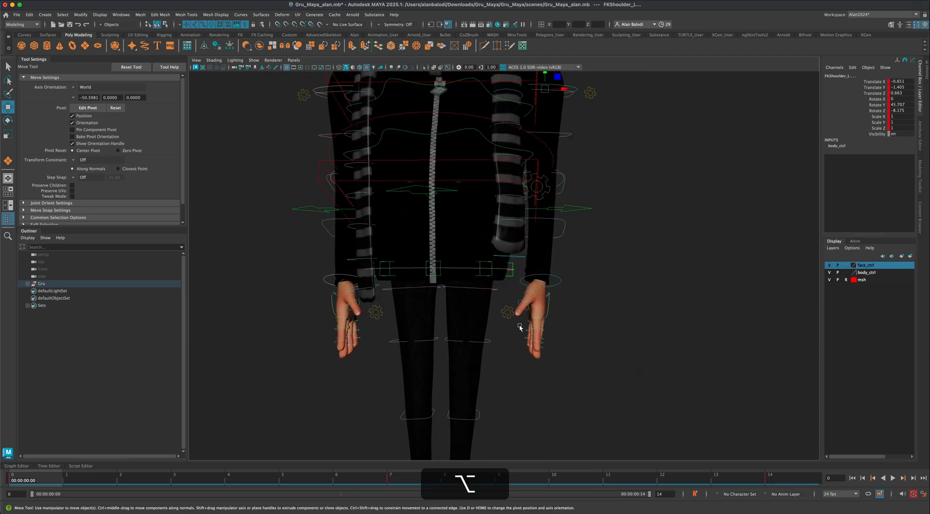
{"action": "left_click_drag", "start_coordinate": [522, 386], "coordinate": [549, 318]}
{"action": "left_click_drag", "start_coordinate": [592, 346], "coordinate": [596, 347], "text": "alt"}
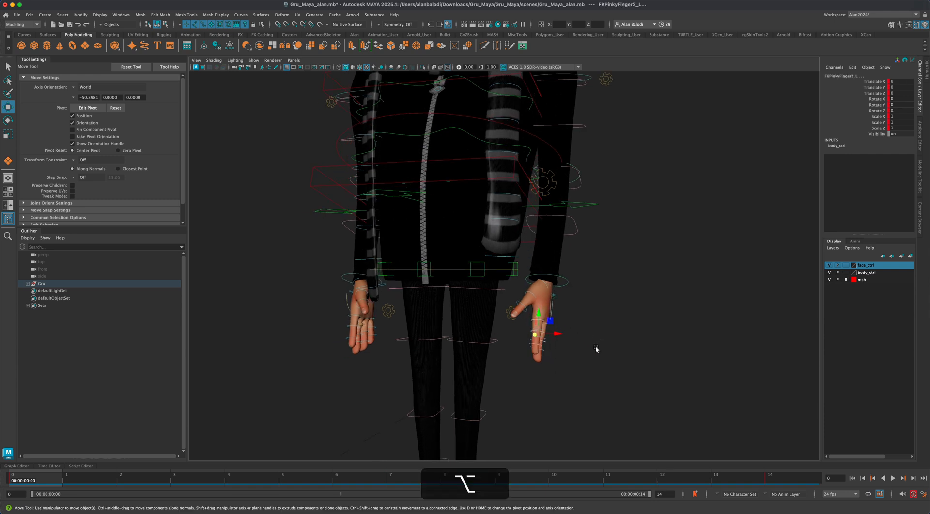
{"action": "key", "text": "e"}
{"action": "left_click_drag", "start_coordinate": [555, 330], "coordinate": [558, 331]}
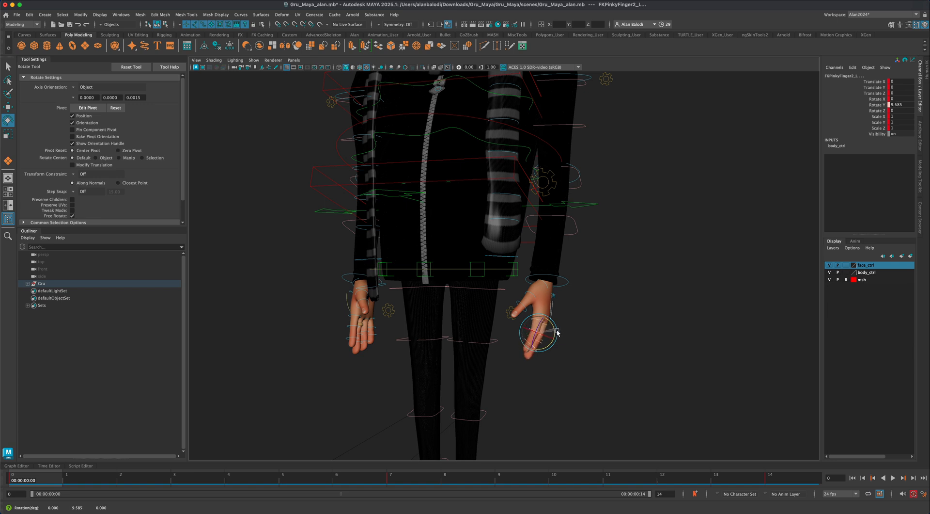
- Select finger controls on the left hand in side view and save the scene
{"action": "left_click_drag", "start_coordinate": [557, 332], "coordinate": [556, 375], "text": "alt"}
{"action": "left_click", "coordinate": [412, 403]}
{"action": "left_click_drag", "start_coordinate": [404, 400], "coordinate": [429, 363]}
{"action": "left_click_drag", "start_coordinate": [378, 395], "coordinate": [433, 363], "text": "alt"}
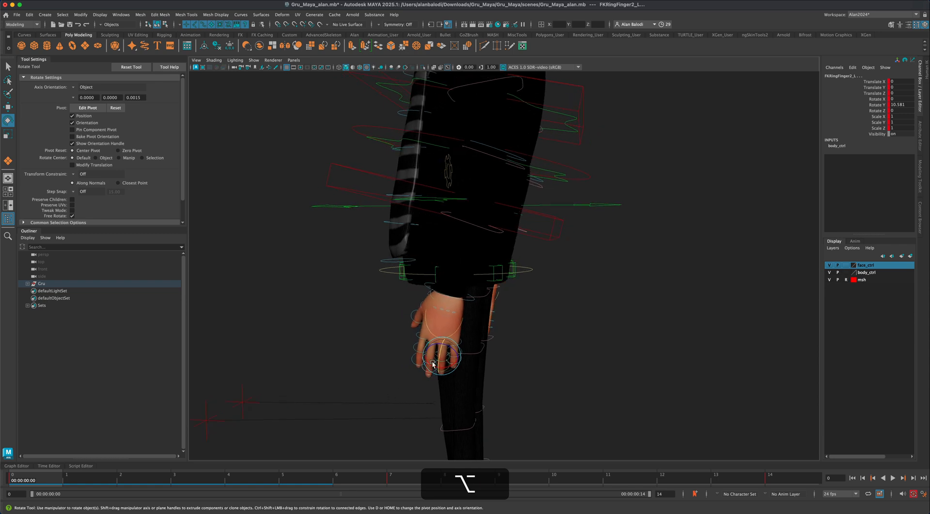
{"action": "key", "text": "super+s"}
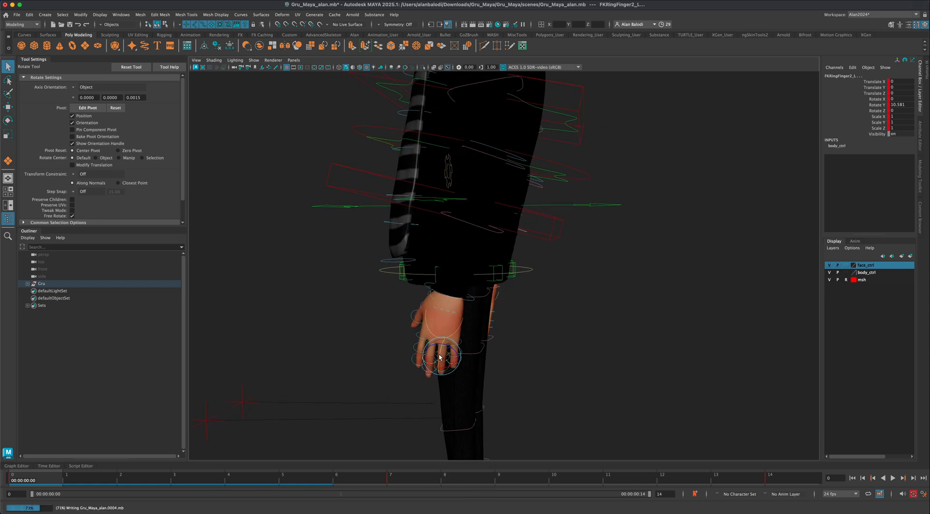
- Rotate the base control of the left index finger to about Rotate Y 4.3
{"action": "left_click_drag", "start_coordinate": [440, 357], "coordinate": [428, 382]}
{"action": "left_click", "coordinate": [558, 379]}
{"action": "left_click_drag", "start_coordinate": [568, 395], "coordinate": [545, 367], "text": "alt"}
{"action": "left_click", "coordinate": [538, 326]}
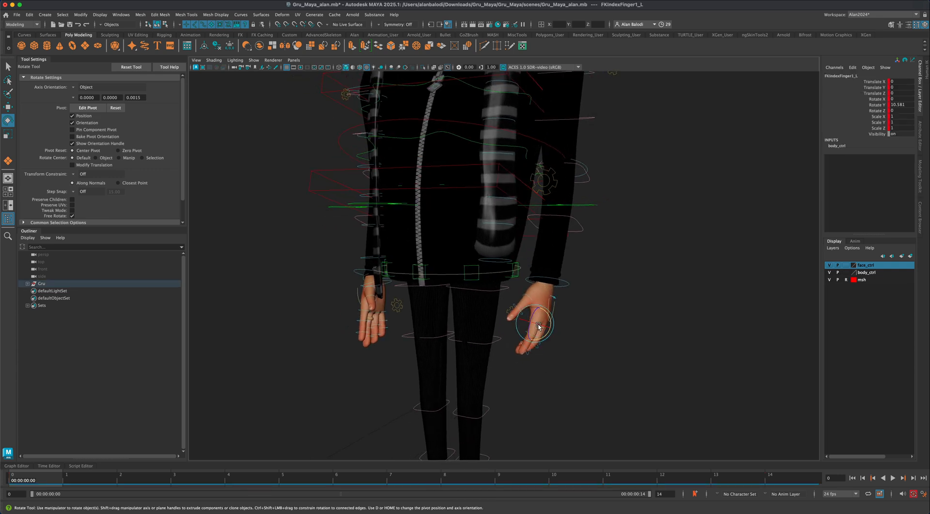
{"action": "left_click_drag", "start_coordinate": [551, 334], "coordinate": [550, 332]}
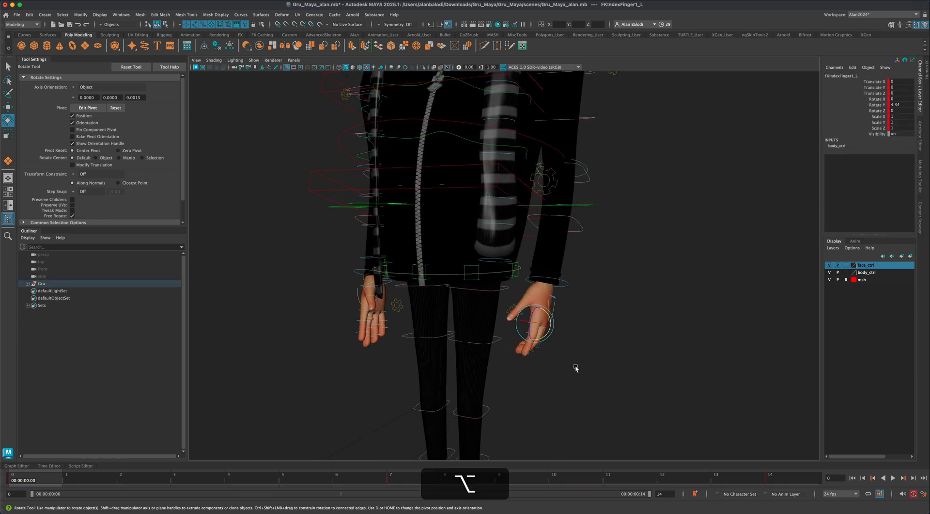
- Rotate the left thumb's base control to about Rotate X -3.2, Rotate Y 14.8 and Rotate Z -17.0
{"action": "left_click_drag", "start_coordinate": [575, 368], "coordinate": [563, 315], "text": "alt"}
{"action": "left_click", "coordinate": [530, 286]}
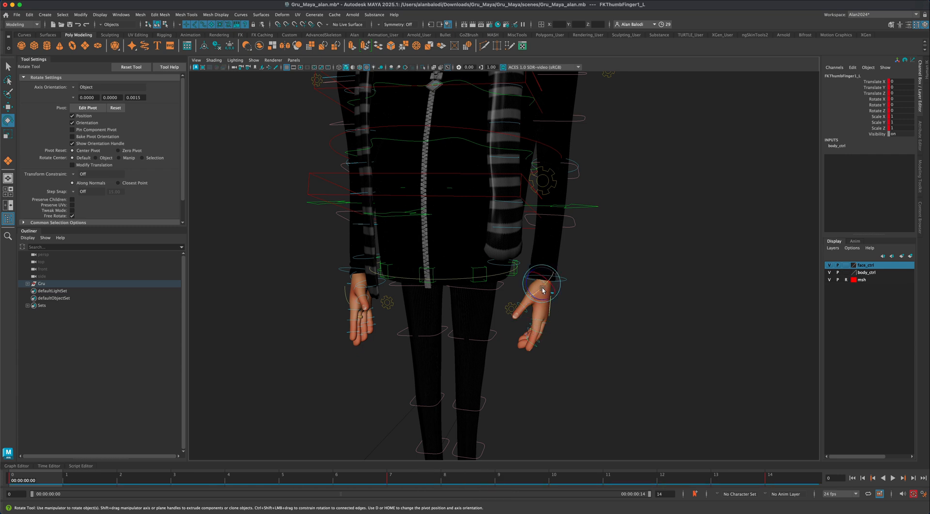
{"action": "left_click_drag", "start_coordinate": [530, 284], "coordinate": [528, 288]}
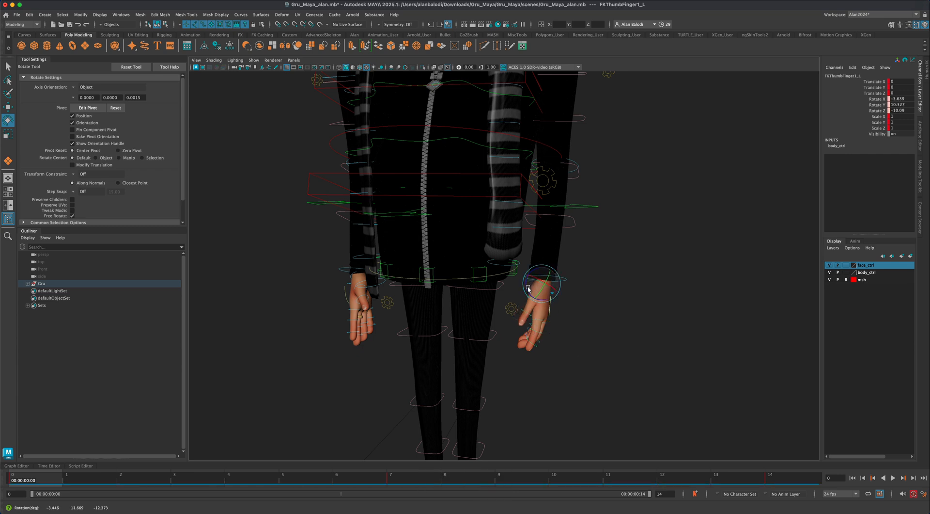
{"action": "left_click_drag", "start_coordinate": [598, 363], "coordinate": [611, 371], "text": "alt"}
{"action": "right_click_drag", "start_coordinate": [611, 371], "coordinate": [613, 339], "text": "alt"}
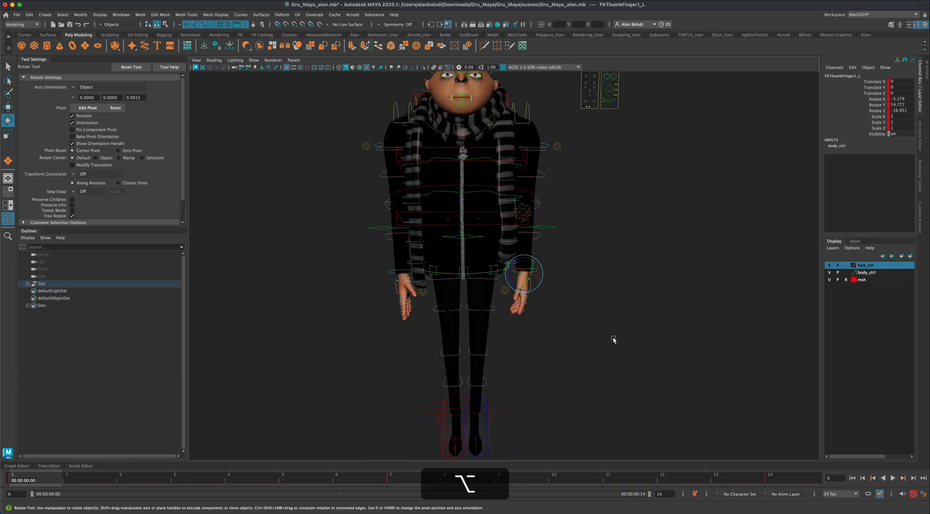
{"action": "middle_click_drag", "start_coordinate": [613, 338], "coordinate": [622, 365], "text": "alt"}
{"action": "mouse_move", "coordinate": [622, 365]}
{"action": "left_mouse_down", "text": "alt"}
{"action": "mouse_move", "coordinate": [573, 366]}
{"action": "mouse_move", "coordinate": [627, 368]}
{"action": "left_mouse_up", "text": "alt"}
{"action": "right_click_drag", "start_coordinate": [626, 368], "coordinate": [625, 383], "text": "alt"}
- Select the right hand's finger controls and curl them inward to match the left hand's relaxed pose
{"action": "left_click_drag", "start_coordinate": [628, 383], "coordinate": [469, 340], "text": "alt"}
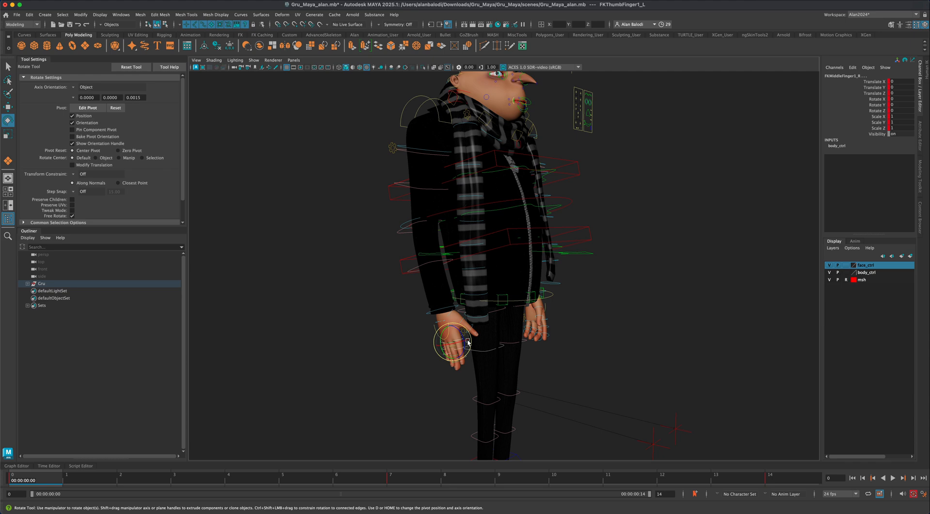
{"action": "left_click_drag", "start_coordinate": [383, 371], "coordinate": [509, 375], "text": "alt"}
{"action": "left_click_drag", "start_coordinate": [555, 400], "coordinate": [487, 359]}
{"action": "middle_click_drag", "start_coordinate": [502, 376], "coordinate": [483, 315], "text": "alt"}
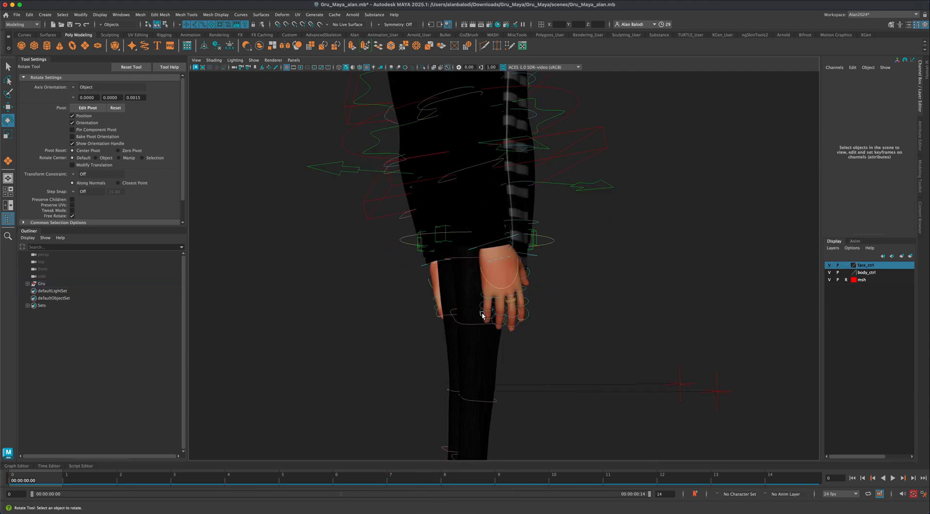
{"action": "left_click_drag", "start_coordinate": [484, 314], "coordinate": [513, 326], "text": "shift"}
{"action": "key", "text": "shift+super+z"}
{"action": "right_click_drag", "start_coordinate": [502, 337], "coordinate": [543, 335], "text": "alt"}
{"action": "left_click_drag", "start_coordinate": [399, 257], "coordinate": [516, 310]}
{"action": "left_click_drag", "start_coordinate": [538, 317], "coordinate": [588, 315], "text": "alt"}
- Rotate the right thumb's base control to about Rotate X 5.9, Rotate Y 6.3 and Rotate Z -16.7
{"action": "left_click_drag", "start_coordinate": [489, 267], "coordinate": [538, 297], "text": "shift"}
{"action": "left_click_drag", "start_coordinate": [601, 310], "coordinate": [484, 301], "text": "alt"}
{"action": "left_click_drag", "start_coordinate": [717, 373], "coordinate": [587, 369], "text": "alt"}
{"action": "right_click_drag", "start_coordinate": [596, 369], "coordinate": [594, 334], "text": "alt"}
{"action": "middle_click_drag", "start_coordinate": [594, 334], "coordinate": [591, 353], "text": "alt"}
{"action": "right_click_drag", "start_coordinate": [616, 363], "coordinate": [589, 365], "text": "alt"}
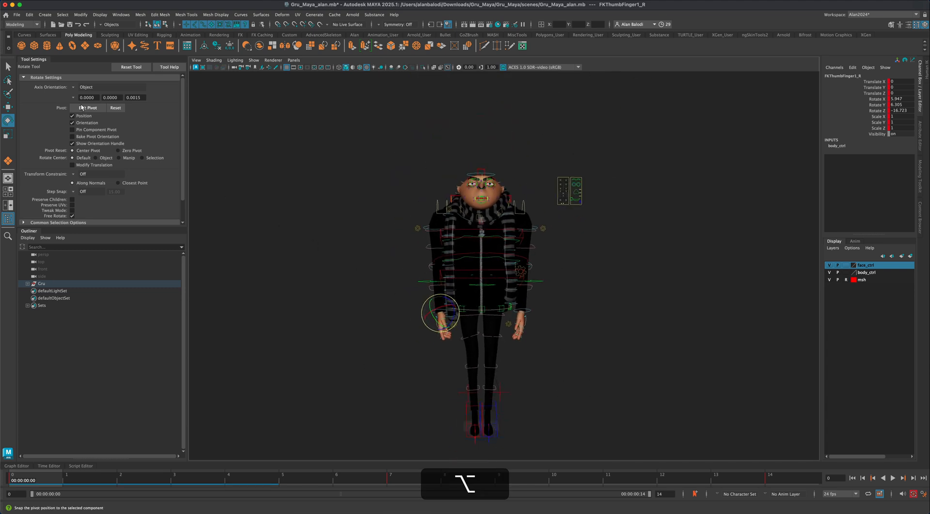
- Deselect the rig controls and examine Gru's face and the facial control boards from the front
{"action": "key", "text": "q"}
{"action": "left_click", "coordinate": [672, 401]}
{"action": "left_click_drag", "start_coordinate": [672, 401], "coordinate": [650, 377], "text": "alt"}
{"action": "middle_click_drag", "start_coordinate": [650, 376], "coordinate": [611, 395], "text": "alt"}
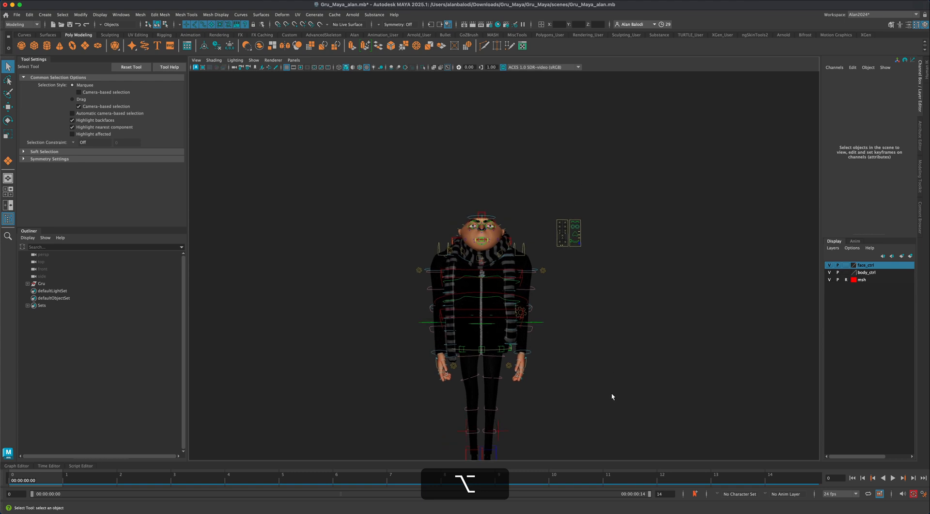
{"action": "middle_click_drag", "start_coordinate": [647, 360], "coordinate": [676, 379], "text": "alt"}
{"action": "scroll", "coordinate": [645, 380], "scroll_direction": "up", "scroll_amount": 9}
{"action": "right_click_drag", "start_coordinate": [678, 379], "coordinate": [696, 395], "text": "alt"}
{"action": "middle_click_drag", "start_coordinate": [695, 394], "coordinate": [678, 375], "text": "alt"}
{"action": "left_click_drag", "start_coordinate": [678, 375], "coordinate": [678, 376], "text": "alt"}
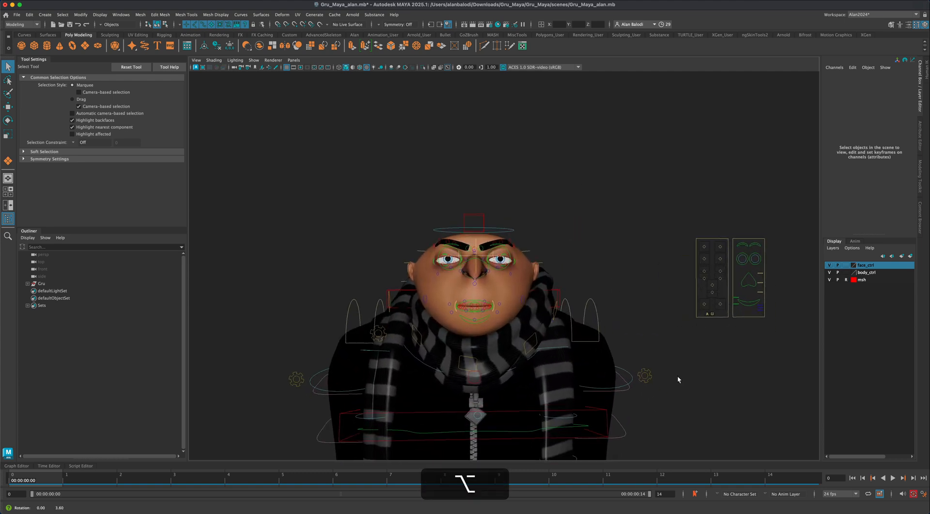
{"action": "middle_click_drag", "start_coordinate": [679, 376], "coordinate": [677, 380], "text": "alt"}
{"action": "left_click_drag", "start_coordinate": [678, 380], "coordinate": [691, 384], "text": "alt"}
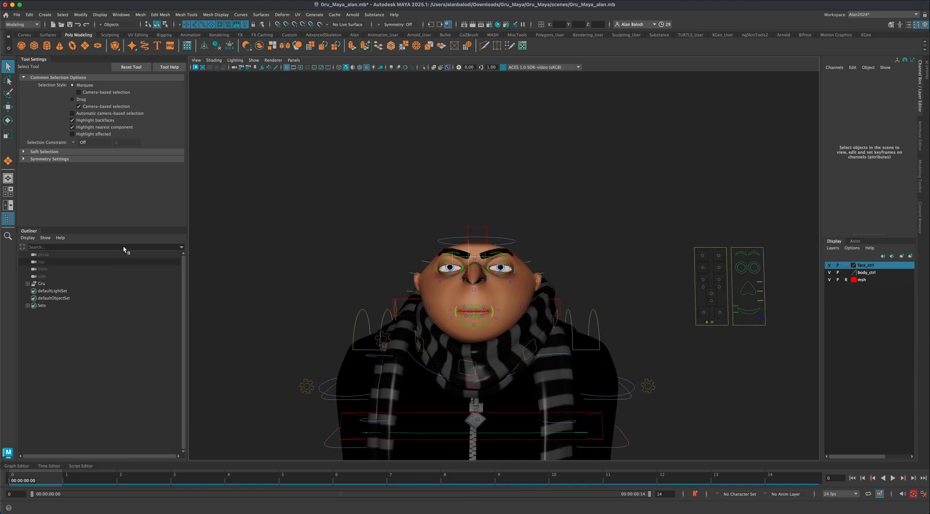
- Create a new camera in the scene
{"action": "scroll", "coordinate": [316, 263], "scroll_direction": "down", "scroll_amount": 5}
{"action": "left_click_drag", "start_coordinate": [316, 279], "coordinate": [376, 278], "text": "alt"}
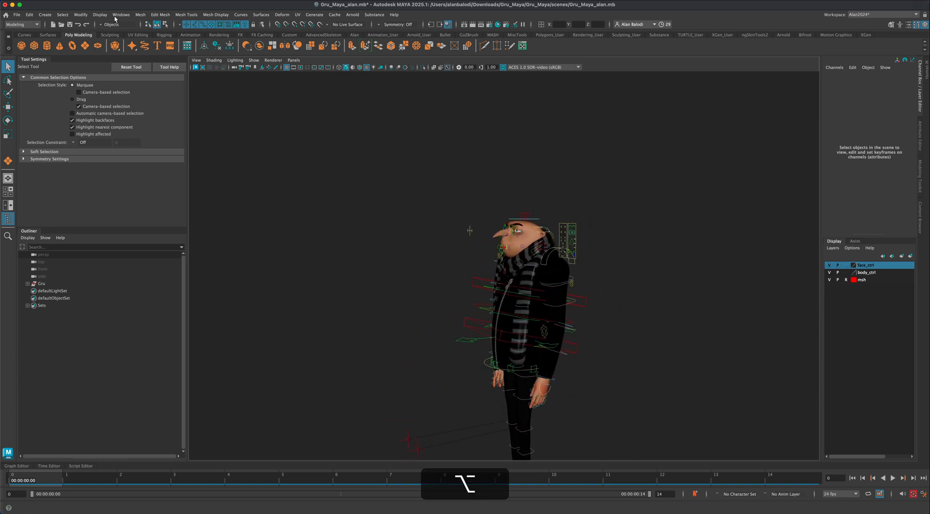
{"action": "left_click", "coordinate": [45, 14]}
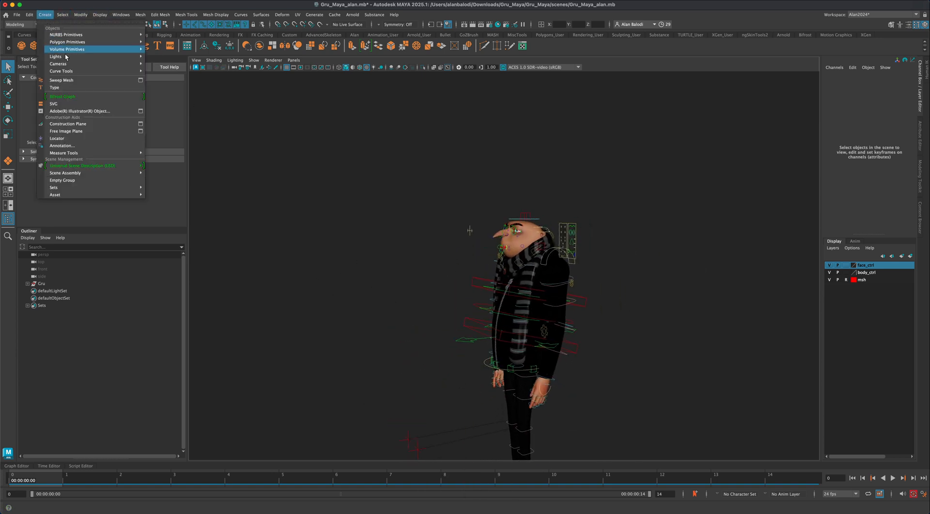
{"action": "mouse_move", "coordinate": [69, 64]}
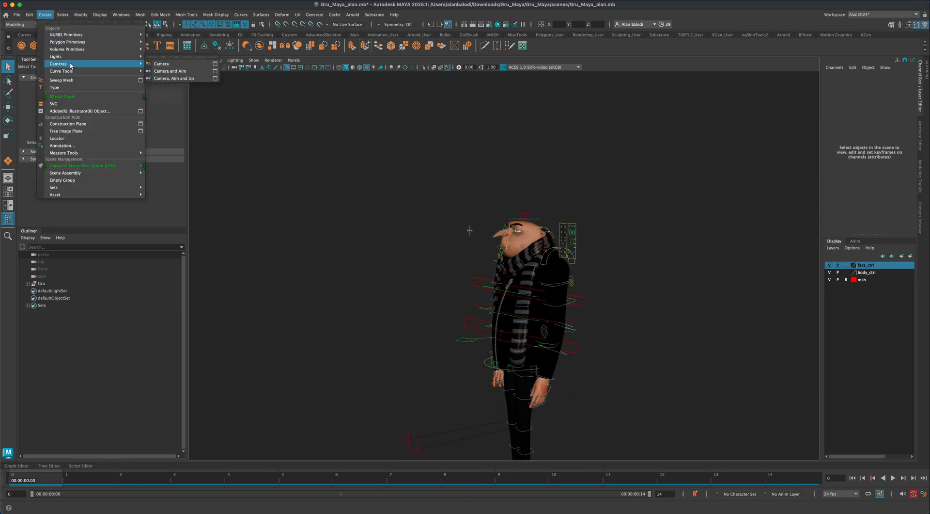
{"action": "left_click", "coordinate": [172, 64]}
- Move the new camera in front of Gru to about Translate Y 113.1 and Translate Z 139.2
{"action": "right_click_drag", "start_coordinate": [370, 299], "coordinate": [357, 269], "text": "alt"}
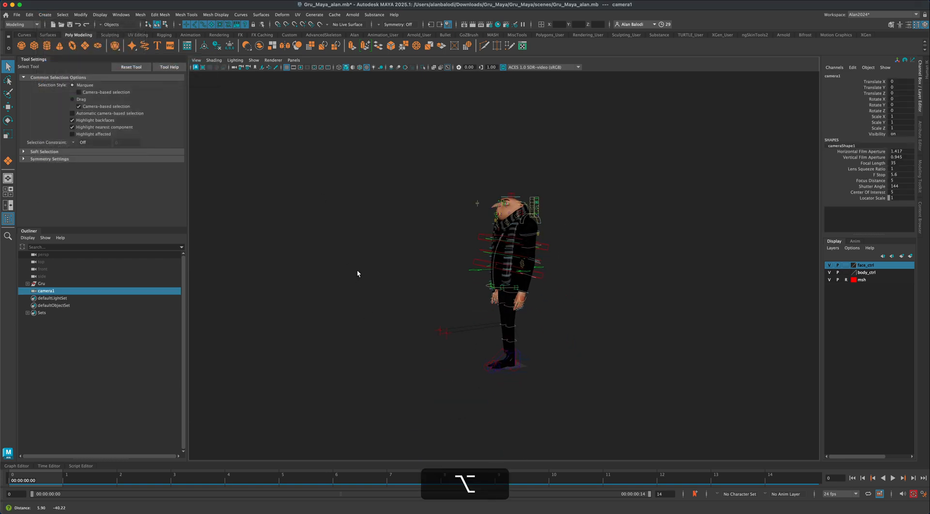
{"action": "middle_click_drag", "start_coordinate": [358, 270], "coordinate": [356, 270], "text": "alt"}
{"action": "left_click", "coordinate": [7, 109]}
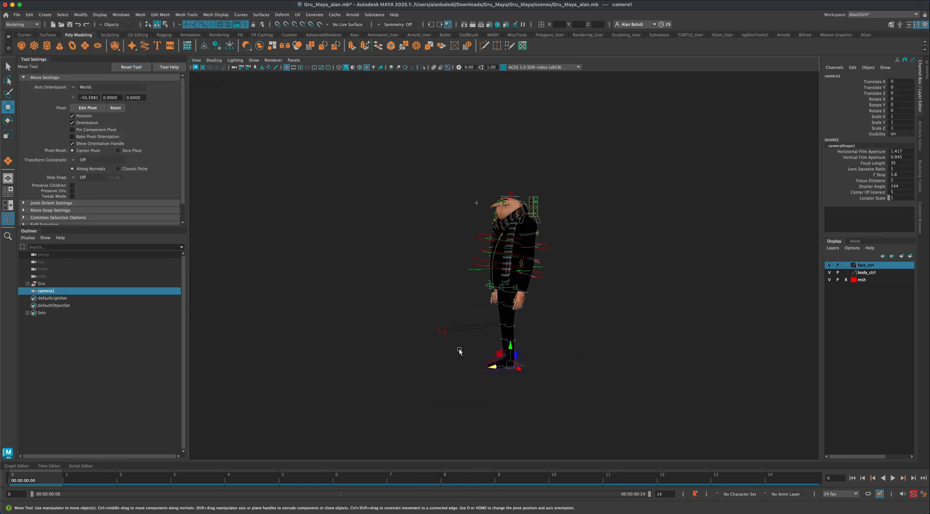
{"action": "left_click_drag", "start_coordinate": [489, 371], "coordinate": [402, 369]}
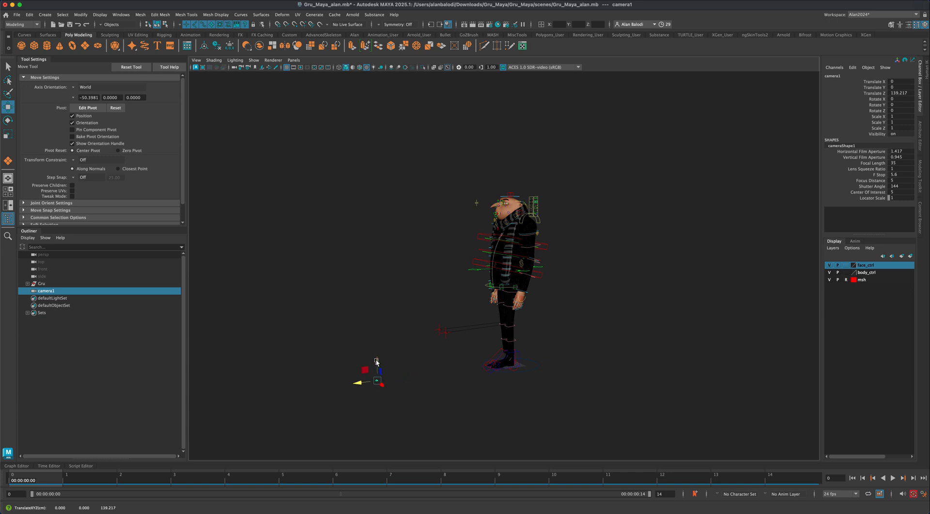
- Scale the camera uniformly to about 29.5 to enlarge its icon
{"action": "key", "text": "r"}
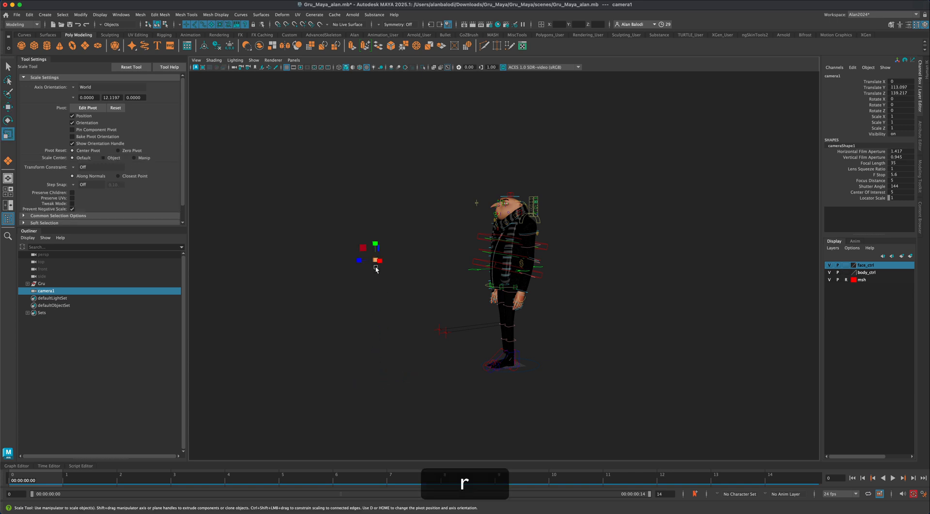
{"action": "left_click_drag", "start_coordinate": [374, 260], "coordinate": [449, 175]}
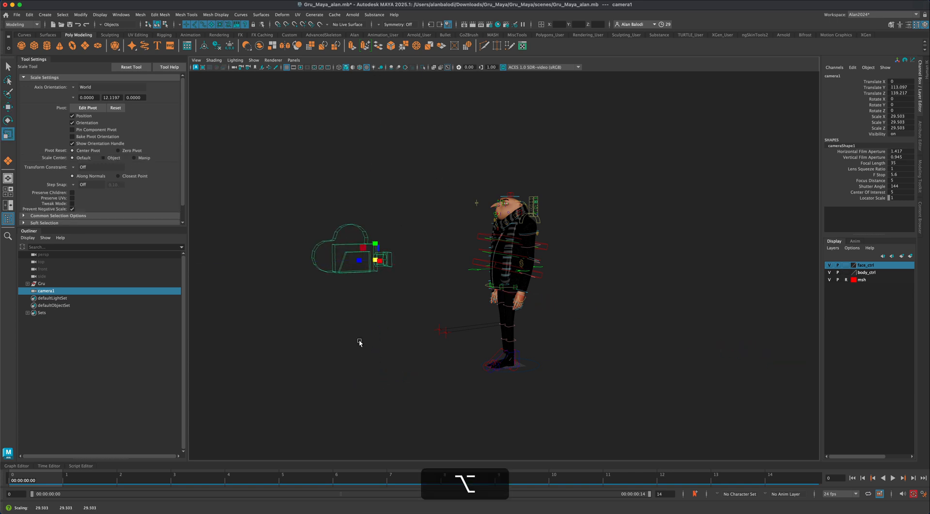
{"action": "mouse_move", "coordinate": [359, 343]}
{"action": "left_mouse_down", "text": "alt"}
{"action": "mouse_move", "coordinate": [374, 347]}
{"action": "mouse_move", "coordinate": [358, 350]}
{"action": "left_mouse_up", "text": "alt"}
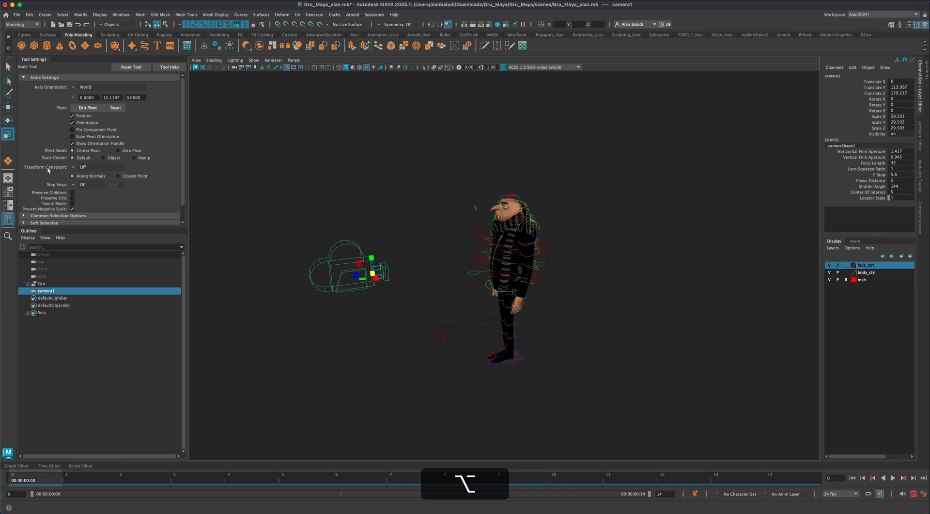
- Raise the camera toward Gru's head height, to about Translate Y 140.0
{"action": "left_click", "coordinate": [10, 108]}
{"action": "left_click_drag", "start_coordinate": [372, 257], "coordinate": [367, 228]}
{"action": "mouse_move", "coordinate": [361, 300]}
{"action": "left_mouse_down", "text": "alt"}
{"action": "mouse_move", "coordinate": [357, 321]}
{"action": "mouse_move", "coordinate": [398, 322]}
{"action": "mouse_move", "coordinate": [376, 313]}
{"action": "mouse_move", "coordinate": [372, 295]}
{"action": "left_mouse_up", "text": "alt"}
{"action": "left_click_drag", "start_coordinate": [403, 323], "coordinate": [400, 313], "text": "alt"}
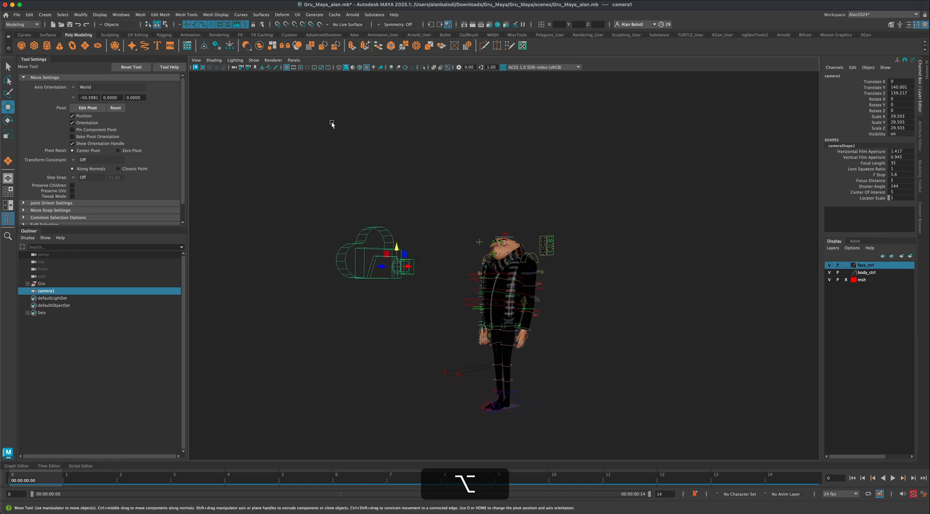
- Switch the viewport to look through camera1
{"action": "left_click", "coordinate": [294, 60]}
{"action": "mouse_move", "coordinate": [321, 69]}
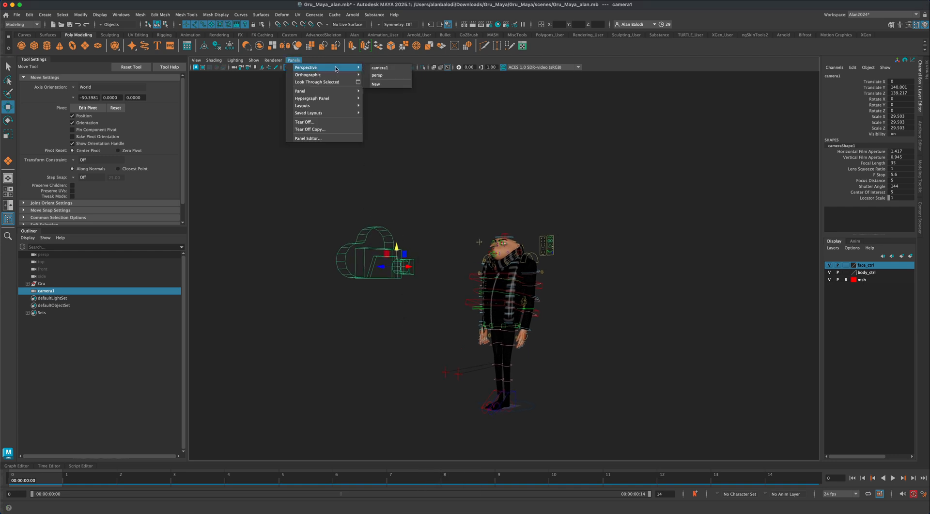
{"action": "left_click", "coordinate": [383, 68]}
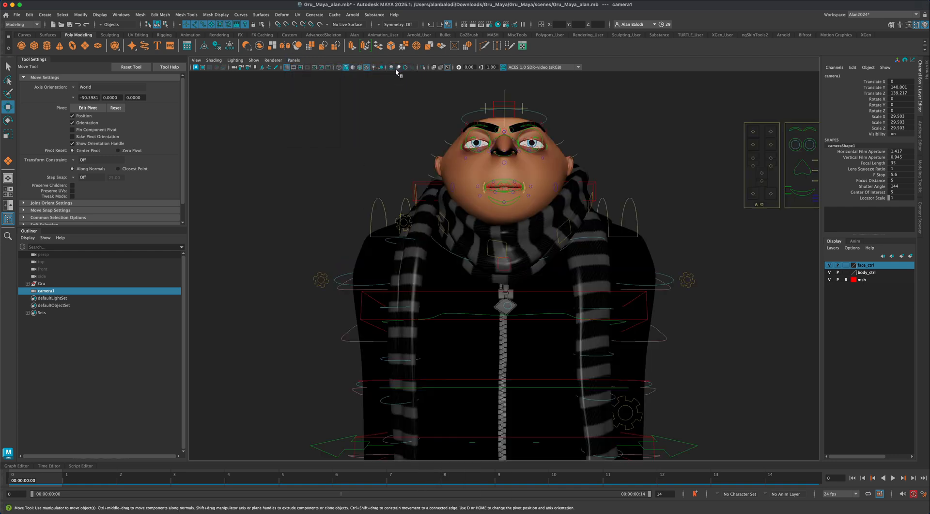
- Frame Gru's head, upper body and facial boards with camera1 at about Translate X 6.9, Translate Y 166.3 and Translate Z 194.5
{"action": "scroll", "coordinate": [694, 371], "scroll_direction": "down", "scroll_amount": 3}
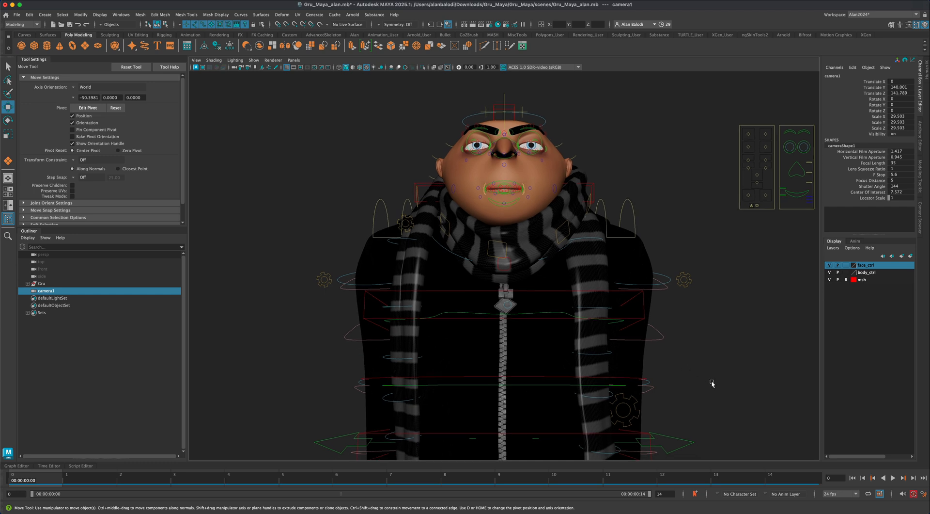
{"action": "scroll", "coordinate": [716, 386], "scroll_direction": "down", "scroll_amount": 12}
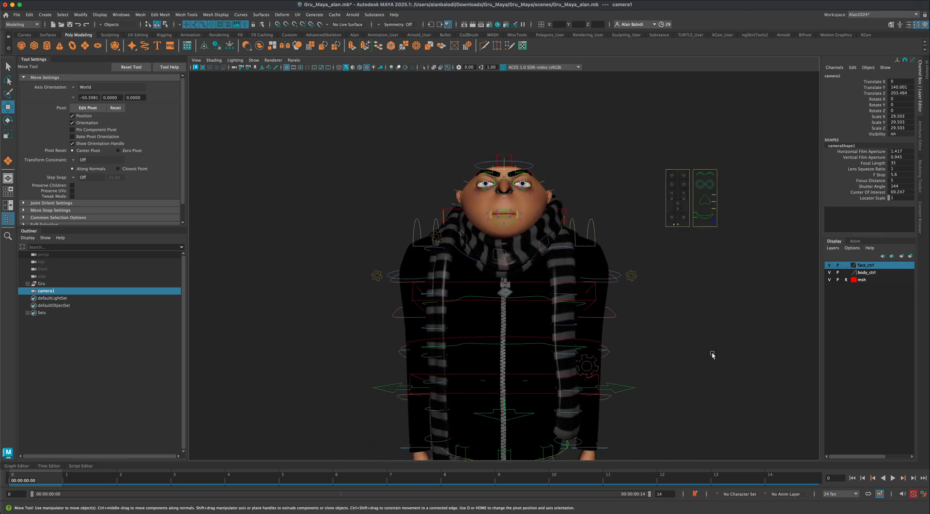
{"action": "key", "text": "alt"}
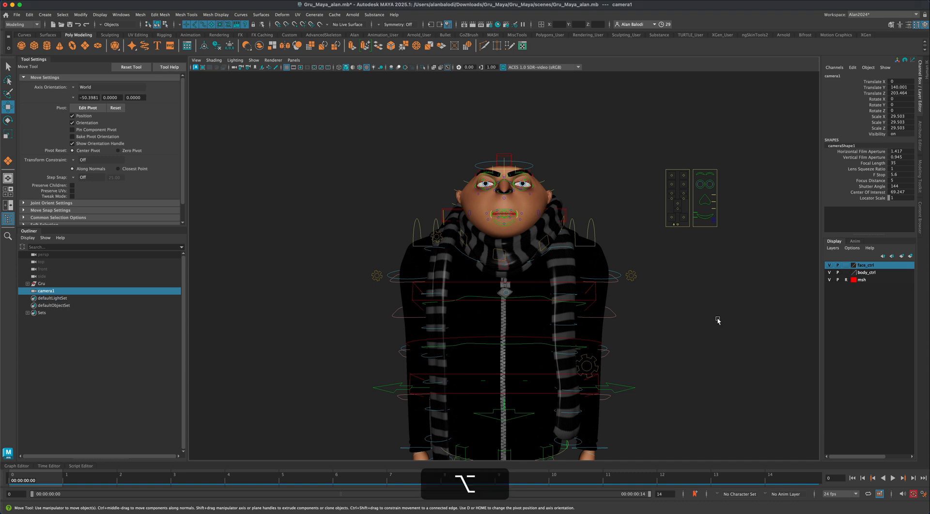
{"action": "left_click_drag", "start_coordinate": [718, 320], "coordinate": [669, 491], "text": "alt"}
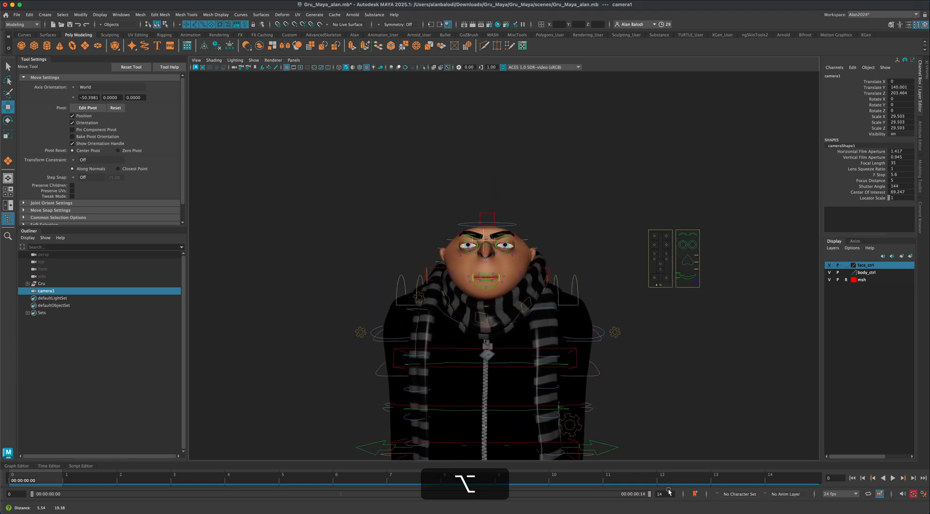
{"action": "middle_click_drag", "start_coordinate": [668, 491], "coordinate": [663, 492], "text": "alt"}
{"action": "middle_click_drag", "start_coordinate": [689, 324], "coordinate": [684, 382], "text": "alt"}
{"action": "scroll", "coordinate": [684, 373], "scroll_direction": "up", "scroll_amount": 2}
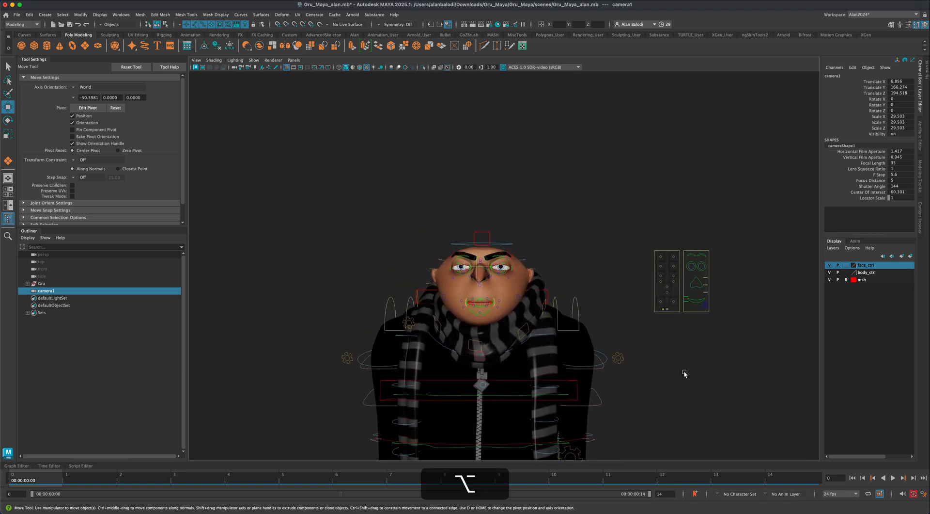
- Move camera1 closer and angle it slightly down at Gru, to about Translate X 2.2, Y 173.5, Z 167.0
{"action": "scroll", "coordinate": [685, 372], "scroll_direction": "up", "scroll_amount": 3}
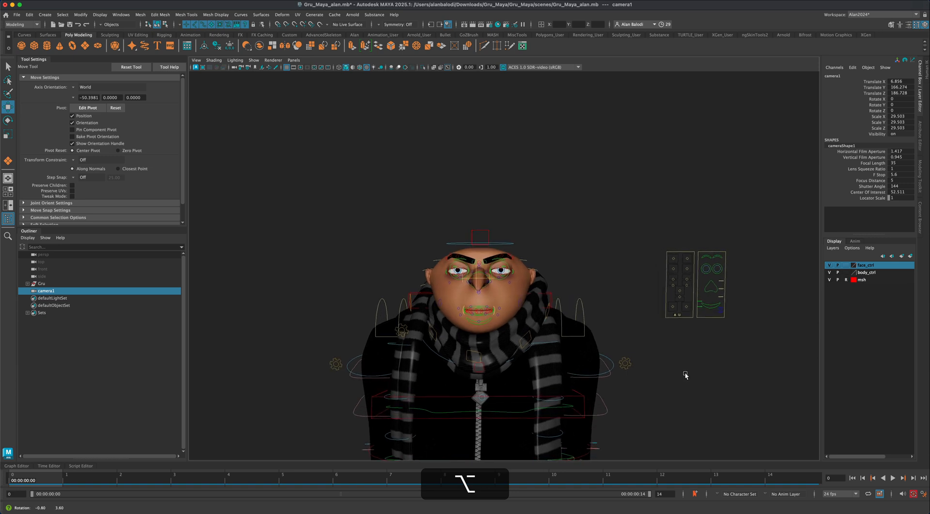
{"action": "left_click_drag", "start_coordinate": [685, 373], "coordinate": [685, 372], "text": "alt"}
{"action": "scroll", "coordinate": [685, 374], "scroll_direction": "up", "scroll_amount": 2}
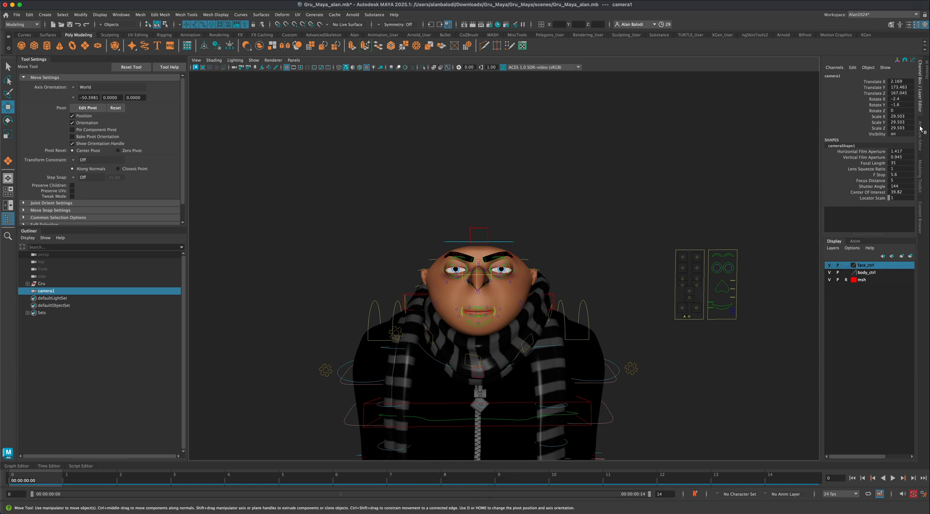
- Try a longer focal length of about 45.8 on camera1 and undo the change
{"action": "left_click", "coordinate": [849, 163]}
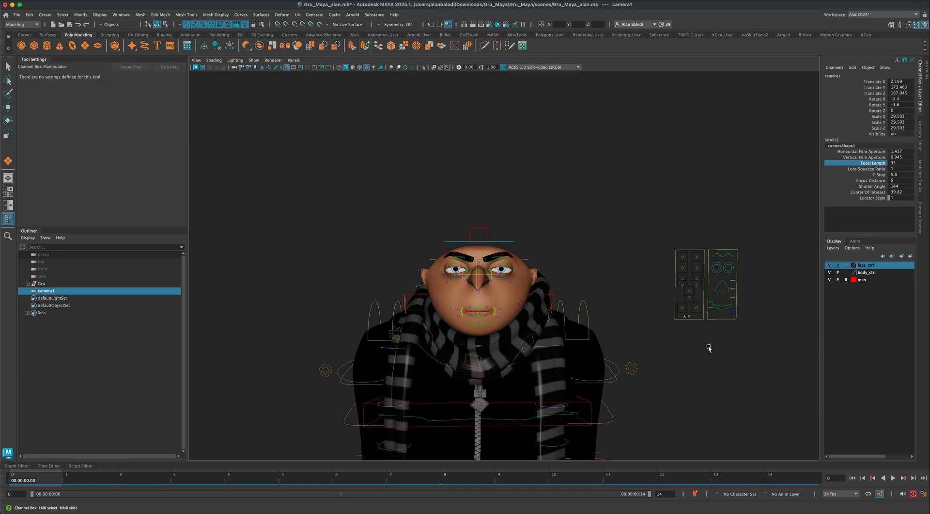
{"action": "middle_click_drag", "start_coordinate": [709, 349], "coordinate": [725, 327]}
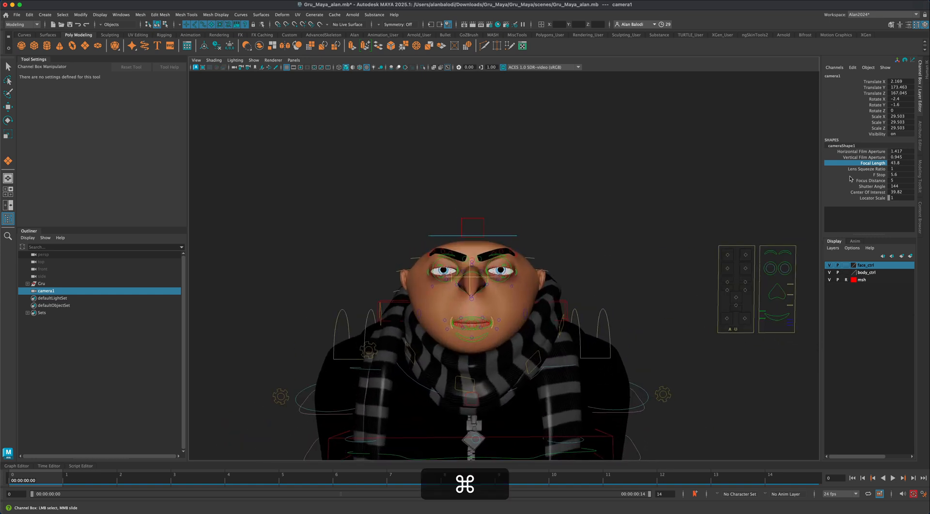
{"action": "key", "text": "super+z"}
{"action": "key", "text": "alt+super+z"}
- Tighten camera1's framing of Gru's face and the facial boards to about Translate X 2.1, Y 174.5, Z 150.1
{"action": "right_click_drag", "start_coordinate": [665, 208], "coordinate": [693, 206], "text": "alt"}
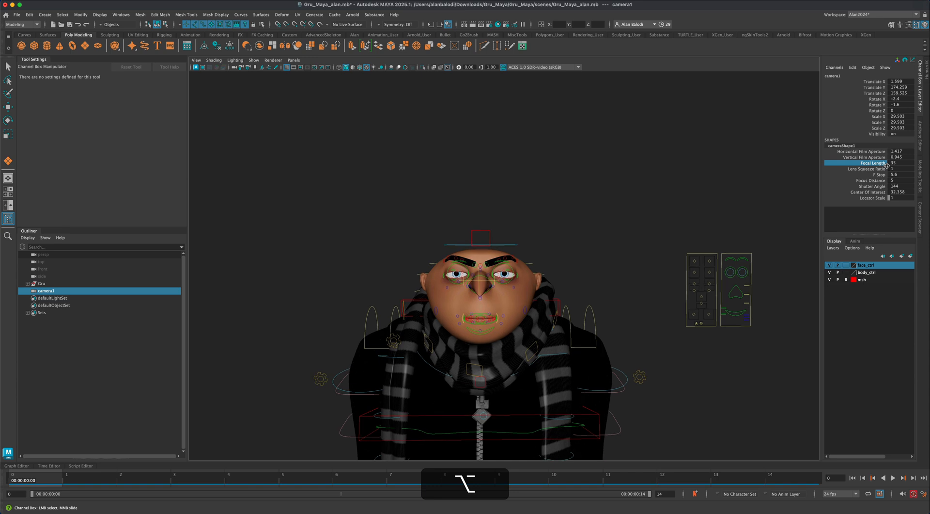
{"action": "middle_click_drag", "start_coordinate": [650, 239], "coordinate": [646, 249], "text": "alt"}
{"action": "right_click_drag", "start_coordinate": [621, 249], "coordinate": [646, 248], "text": "alt"}
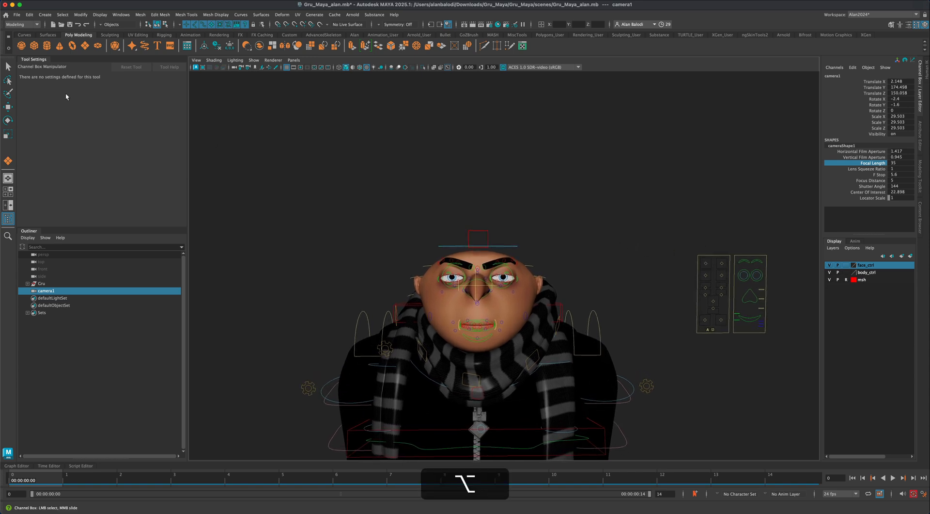
{"action": "key", "text": "q"}
- Create a polygon cylinder of about radius 12.3 and height 17.3 on the grid beside Gru's feet
{"action": "scroll", "coordinate": [344, 243], "scroll_direction": "down", "scroll_amount": 5}
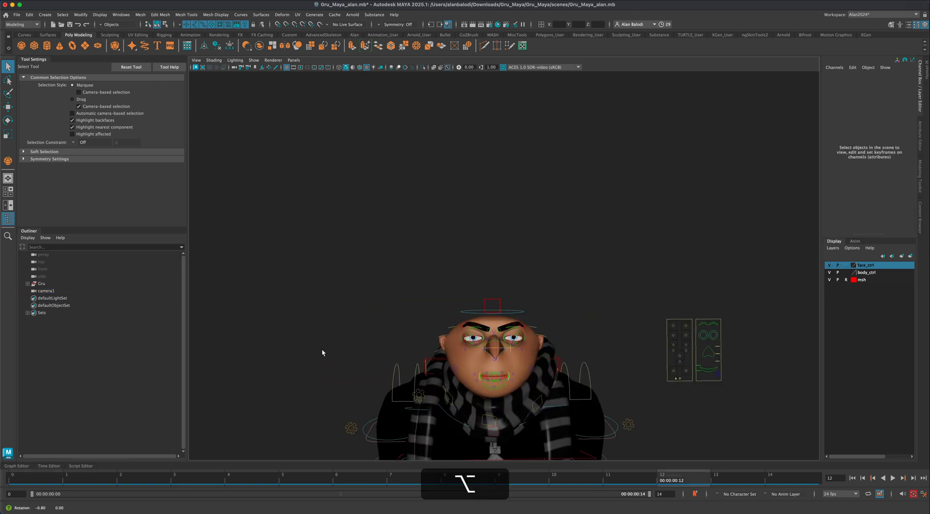
{"action": "left_click_drag", "start_coordinate": [322, 348], "coordinate": [319, 349], "text": "alt"}
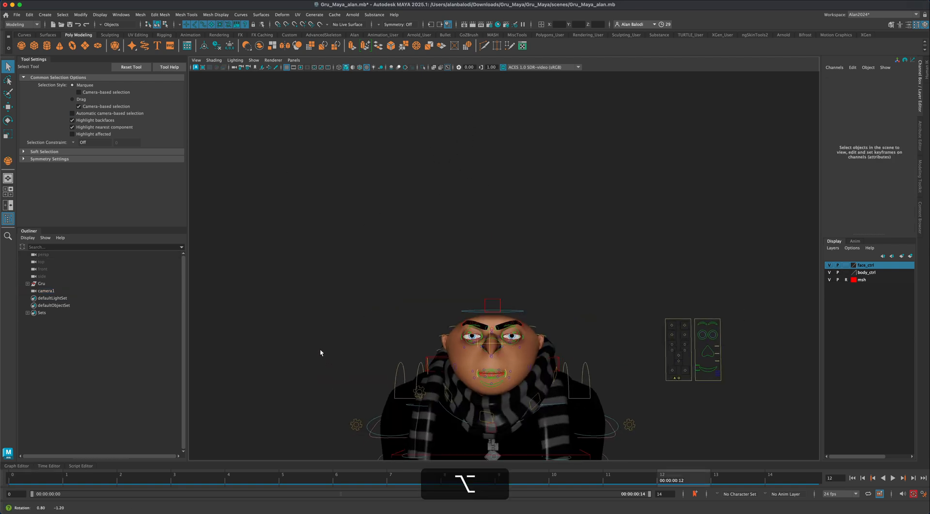
{"action": "left_click", "coordinate": [46, 45]}
{"action": "scroll", "coordinate": [315, 328], "scroll_direction": "down", "scroll_amount": 5}
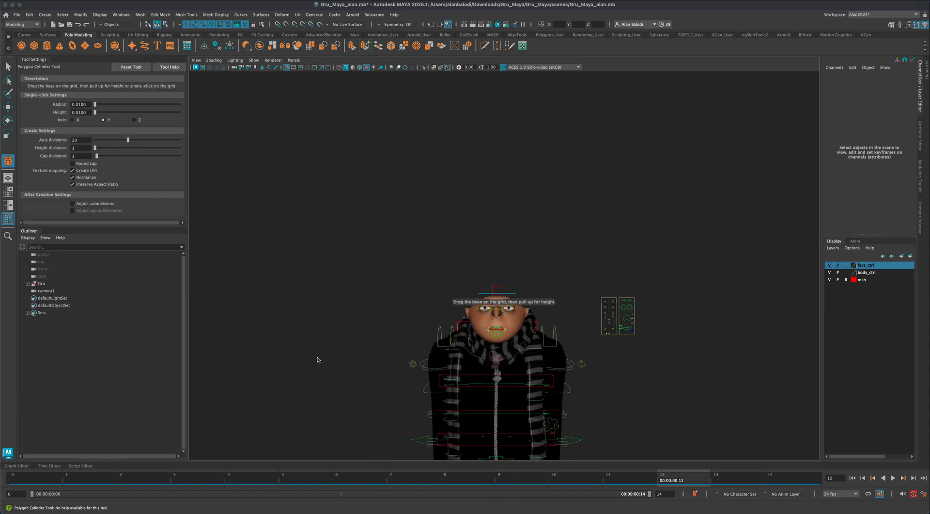
{"action": "scroll", "coordinate": [318, 356], "scroll_direction": "down", "scroll_amount": 5}
{"action": "mouse_move", "coordinate": [340, 355]}
{"action": "left_mouse_down", "text": "alt"}
{"action": "mouse_move", "coordinate": [357, 359]}
{"action": "mouse_move", "coordinate": [349, 356]}
{"action": "left_mouse_up", "text": "alt"}
{"action": "middle_click_drag", "start_coordinate": [353, 355], "coordinate": [345, 279], "text": "alt"}
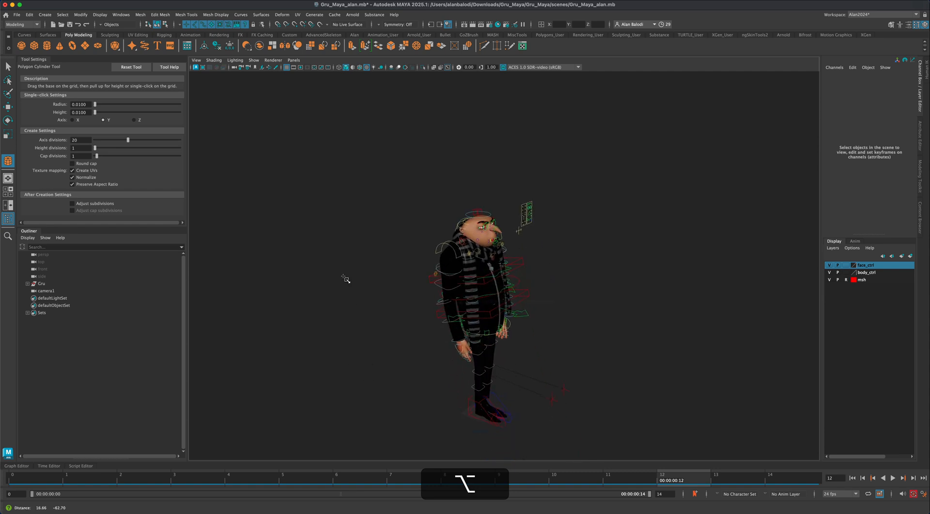
{"action": "left_click_drag", "start_coordinate": [465, 413], "coordinate": [468, 421], "text": "shift"}
{"action": "left_click_drag", "start_coordinate": [373, 407], "coordinate": [341, 396], "text": "alt+shift"}
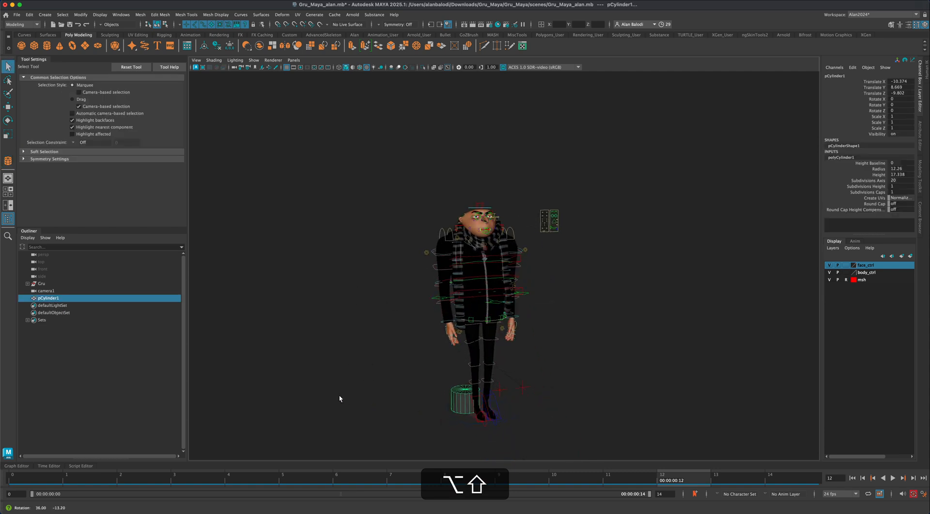
- Set the cylinder's Translate X, Y and Z to 0 to centre it at the origin
{"action": "left_click", "coordinate": [8, 108]}
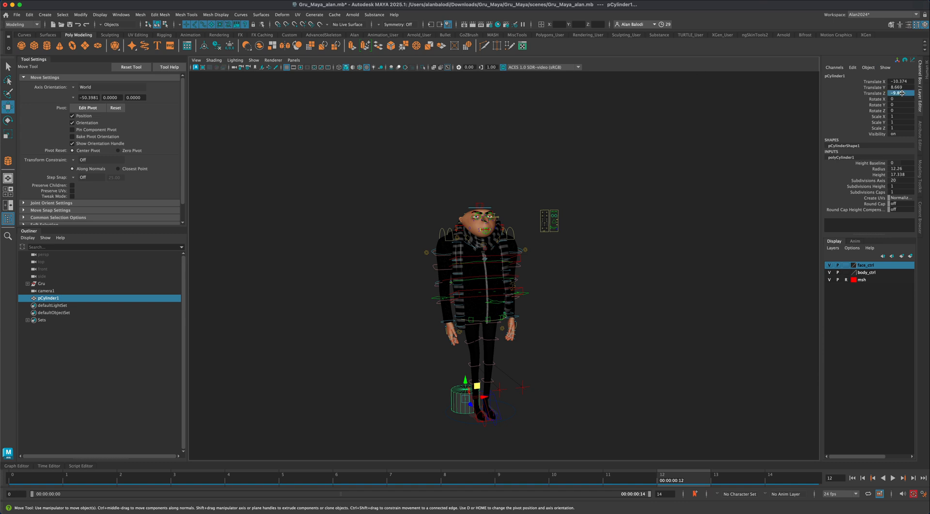
{"action": "type", "text": "0"}
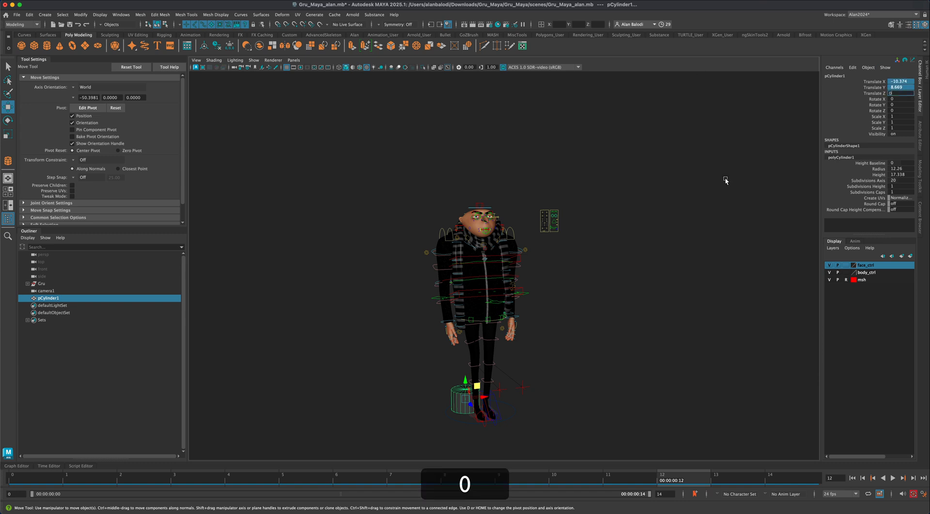
{"action": "key", "text": "Return"}
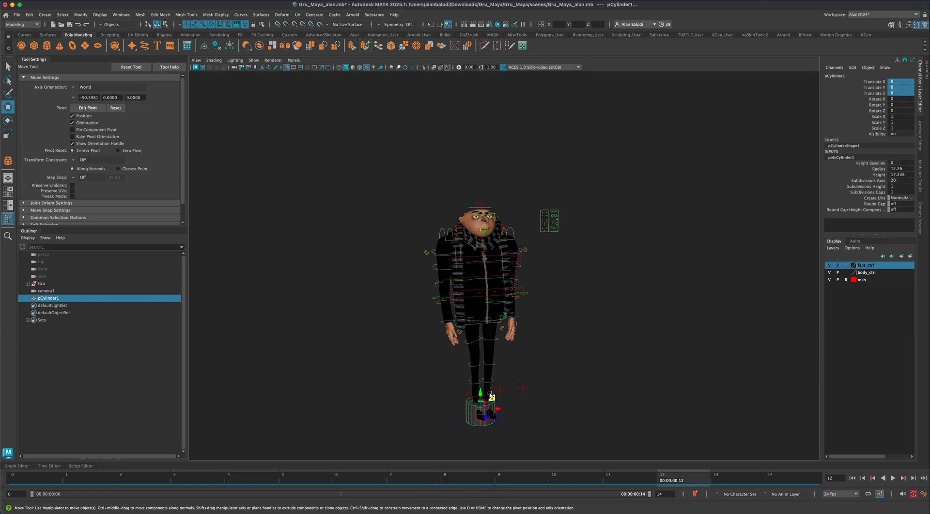
- Raise the cylinder above Gru's head to about Translate Y 190.3
{"action": "left_click_drag", "start_coordinate": [481, 395], "coordinate": [501, 167]}
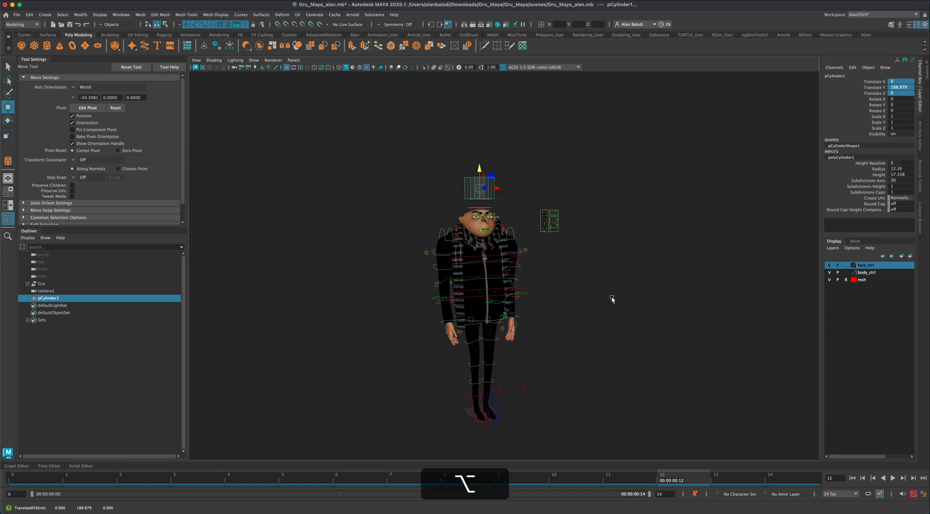
{"action": "mouse_move", "coordinate": [610, 299]}
{"action": "right_mouse_down", "text": "alt"}
{"action": "mouse_move", "coordinate": [593, 389]}
{"action": "mouse_move", "coordinate": [609, 365]}
{"action": "mouse_move", "coordinate": [590, 370]}
{"action": "mouse_move", "coordinate": [652, 353]}
{"action": "mouse_move", "coordinate": [633, 381]}
{"action": "mouse_move", "coordinate": [650, 407]}
{"action": "mouse_move", "coordinate": [583, 322]}
{"action": "mouse_move", "coordinate": [619, 322]}
{"action": "mouse_move", "coordinate": [609, 315]}
{"action": "right_mouse_up", "text": "alt"}
{"action": "left_click_drag", "start_coordinate": [598, 322], "coordinate": [586, 316], "text": "alt"}
{"action": "mouse_move", "coordinate": [476, 239]}
{"action": "left_mouse_down"}
{"action": "mouse_move", "coordinate": [479, 192]}
{"action": "mouse_move", "coordinate": [488, 269]}
{"action": "mouse_move", "coordinate": [490, 194]}
{"action": "mouse_move", "coordinate": [486, 235]}
{"action": "left_mouse_up"}
{"action": "right_click_drag", "start_coordinate": [522, 249], "coordinate": [531, 250], "text": "alt"}
{"action": "middle_click_drag", "start_coordinate": [531, 251], "coordinate": [529, 263], "text": "alt"}
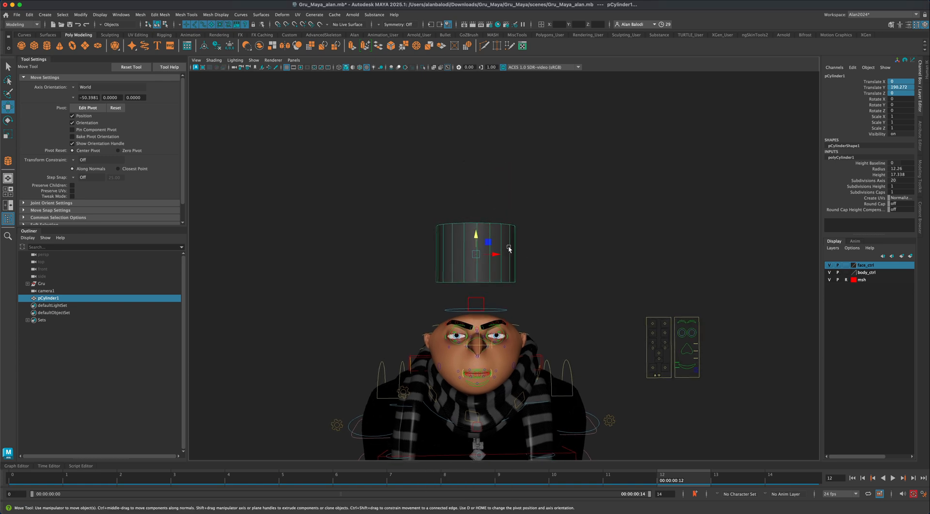
- Stretch the cylinder into a tall column by moving its top vertices far upward, and return to object selection
{"action": "right_click_drag", "start_coordinate": [505, 236], "coordinate": [473, 235]}
{"action": "left_click_drag", "start_coordinate": [394, 197], "coordinate": [562, 228]}
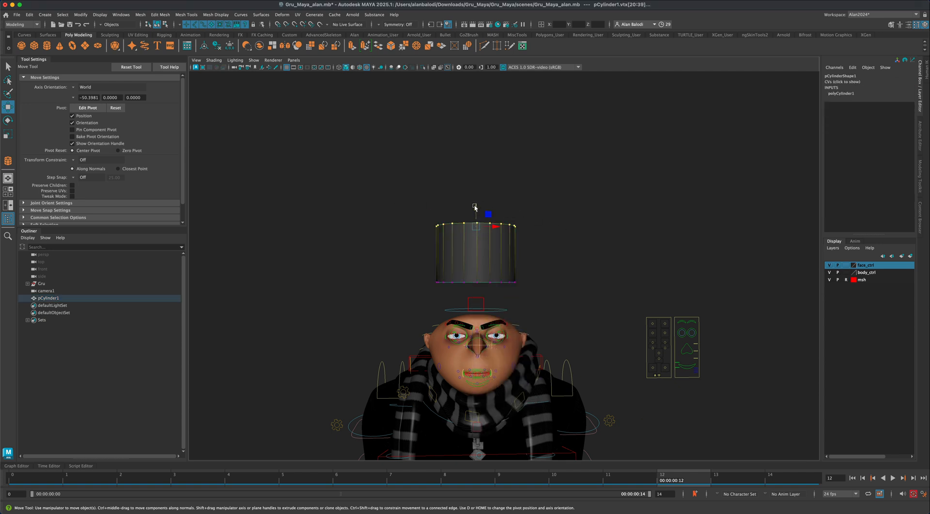
{"action": "key", "text": "b"}
{"action": "left_click_drag", "start_coordinate": [476, 206], "coordinate": [483, 56]}
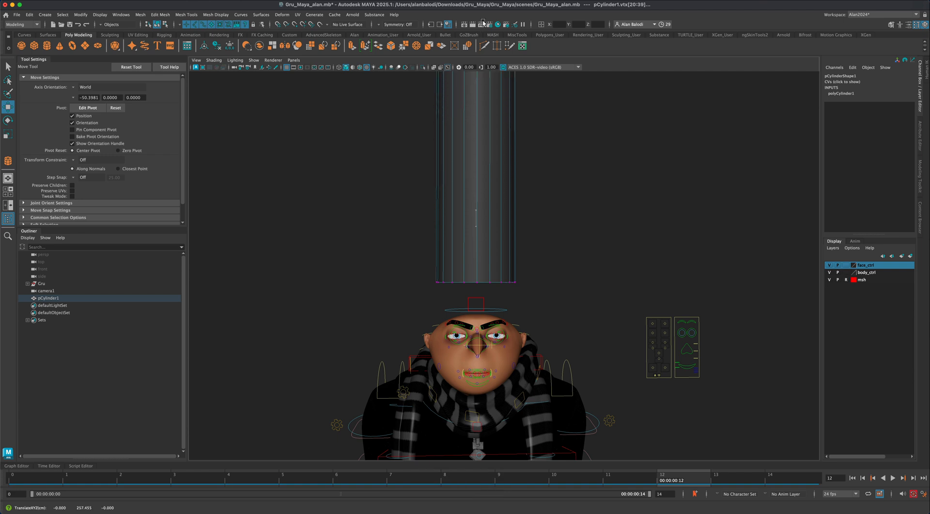
{"action": "key", "text": "ctrl+s"}
{"action": "left_click_drag", "start_coordinate": [569, 240], "coordinate": [534, 272], "text": "alt"}
{"action": "scroll", "coordinate": [534, 272], "scroll_direction": "down", "scroll_amount": 2}
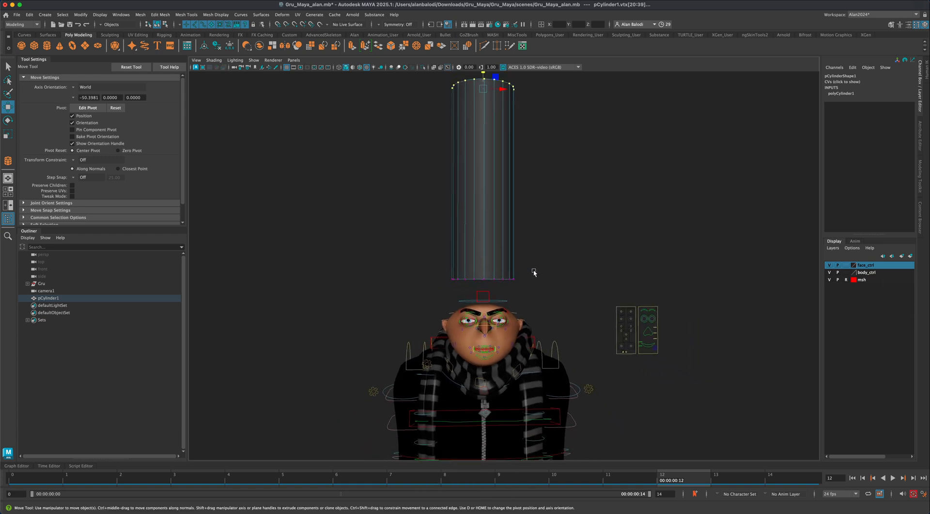
{"action": "left_click_drag", "start_coordinate": [523, 144], "coordinate": [479, 31], "text": "alt"}
{"action": "right_click_drag", "start_coordinate": [474, 242], "coordinate": [505, 230]}
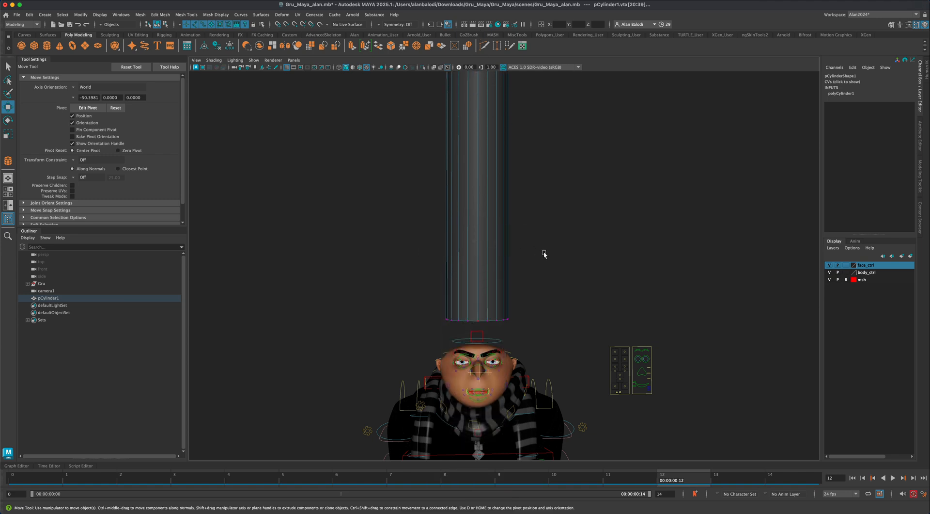
{"action": "left_click", "coordinate": [544, 254]}
- Select the cylinder and set a keyframe on its transforms at frame 0
{"action": "middle_click_drag", "start_coordinate": [546, 307], "coordinate": [548, 268], "text": "alt"}
{"action": "right_click_drag", "start_coordinate": [548, 268], "coordinate": [539, 299], "text": "alt"}
{"action": "middle_click_drag", "start_coordinate": [540, 299], "coordinate": [561, 192], "text": "alt"}
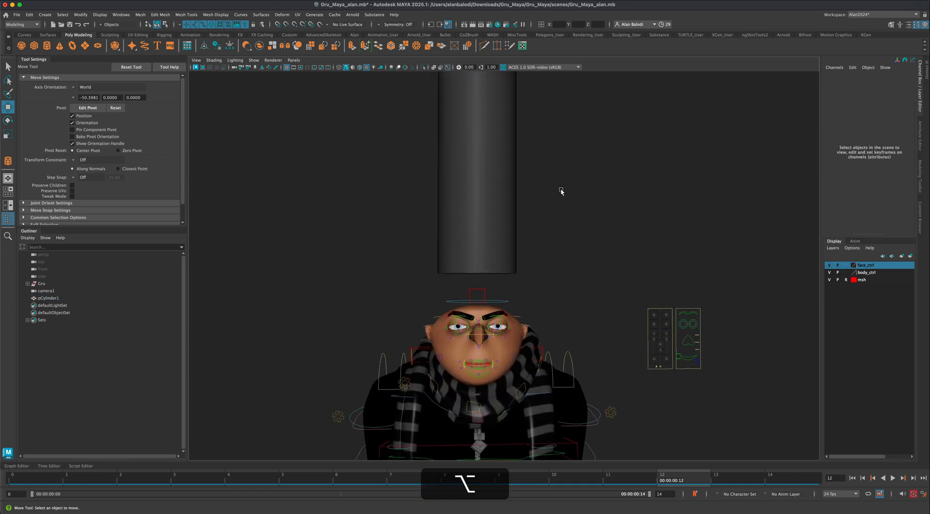
{"action": "right_click_drag", "start_coordinate": [561, 192], "coordinate": [565, 289], "text": "alt"}
{"action": "middle_click_drag", "start_coordinate": [565, 288], "coordinate": [569, 207], "text": "alt"}
{"action": "right_click_drag", "start_coordinate": [569, 208], "coordinate": [571, 242], "text": "alt"}
{"action": "middle_click_drag", "start_coordinate": [571, 243], "coordinate": [574, 233], "text": "alt"}
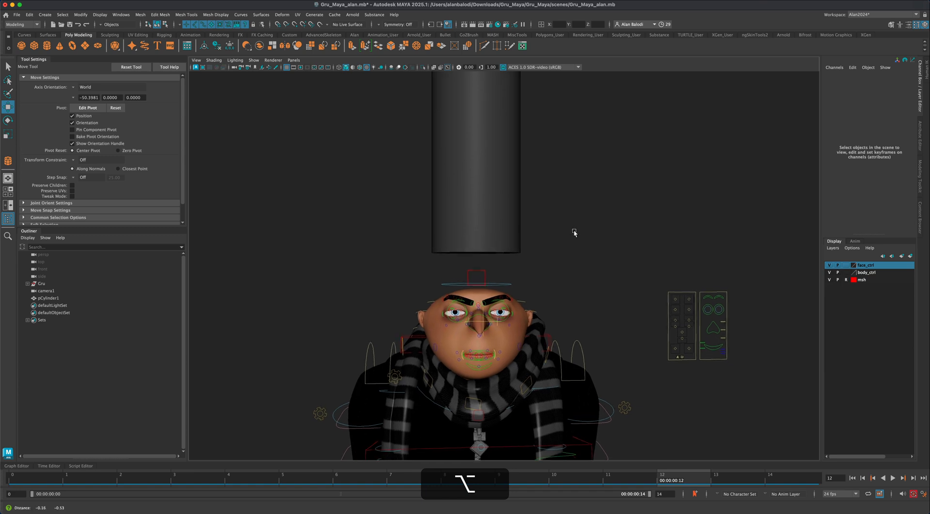
{"action": "left_click_drag", "start_coordinate": [575, 233], "coordinate": [572, 237], "text": "alt"}
{"action": "left_click", "coordinate": [9, 67]}
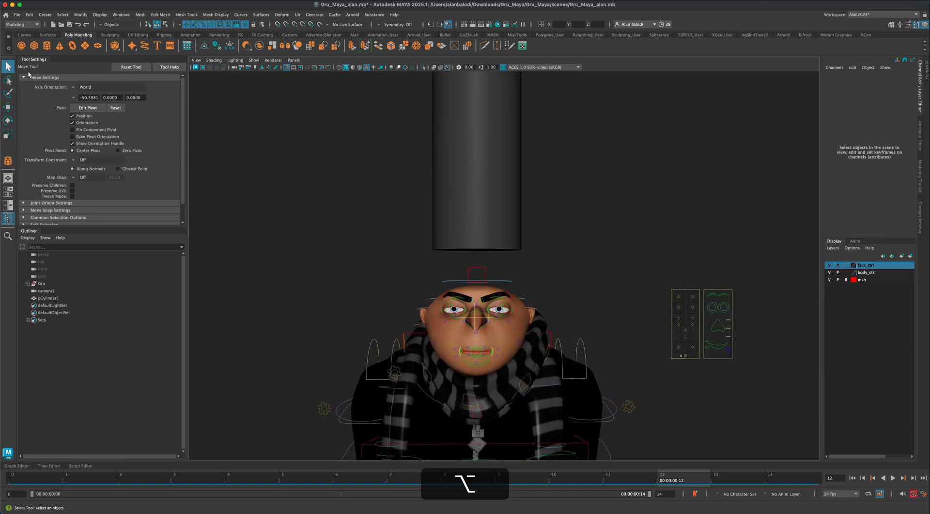
{"action": "left_click_drag", "start_coordinate": [359, 154], "coordinate": [521, 194]}
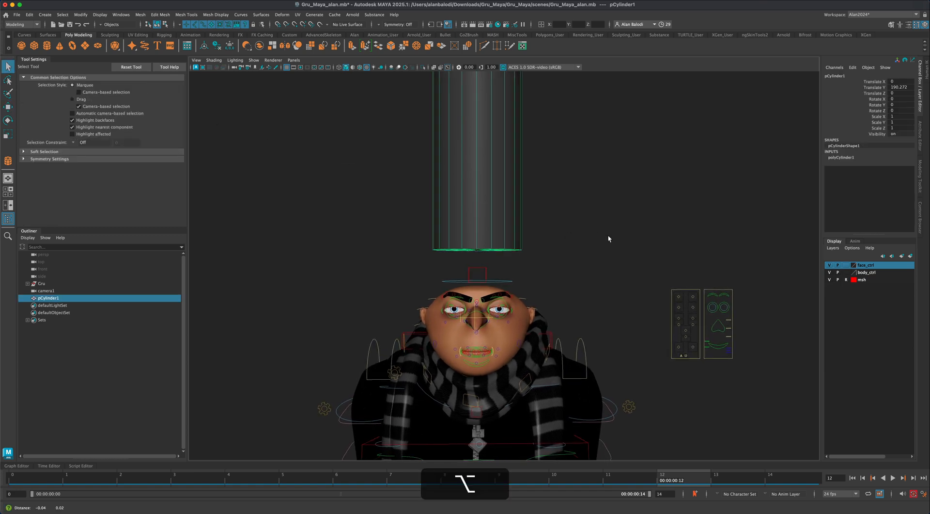
{"action": "left_click", "coordinate": [32, 477]}
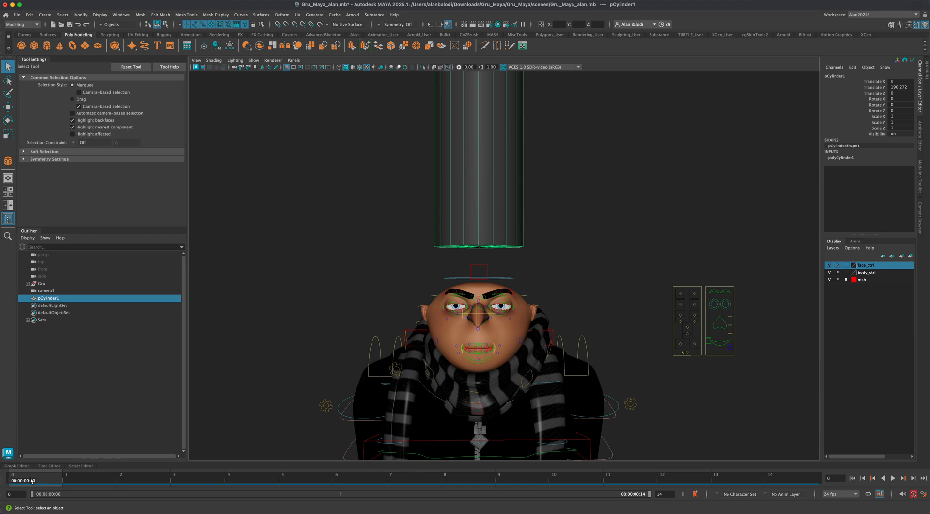
{"action": "key", "text": "s"}
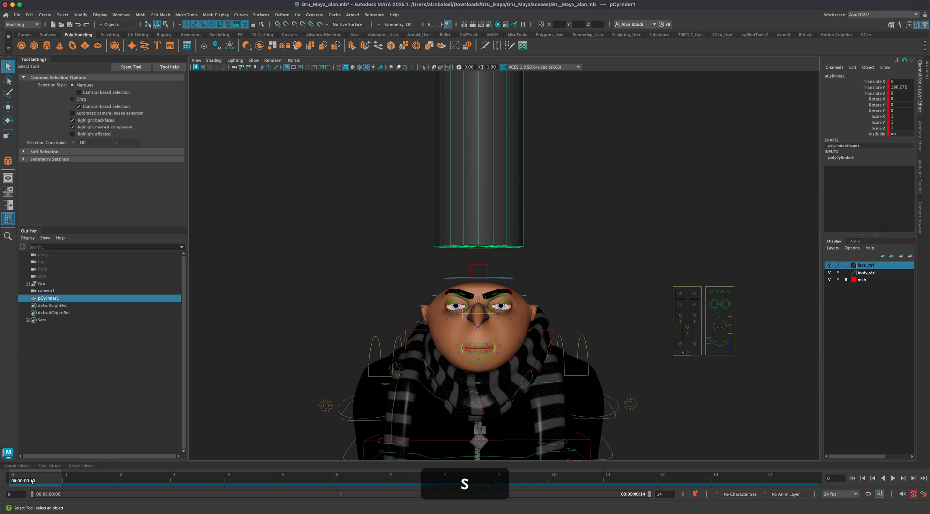
- Raise the cylinder to about Translate Y 212.2 at frame 0 and key the same position at frame 4
{"action": "left_click", "coordinate": [7, 107]}
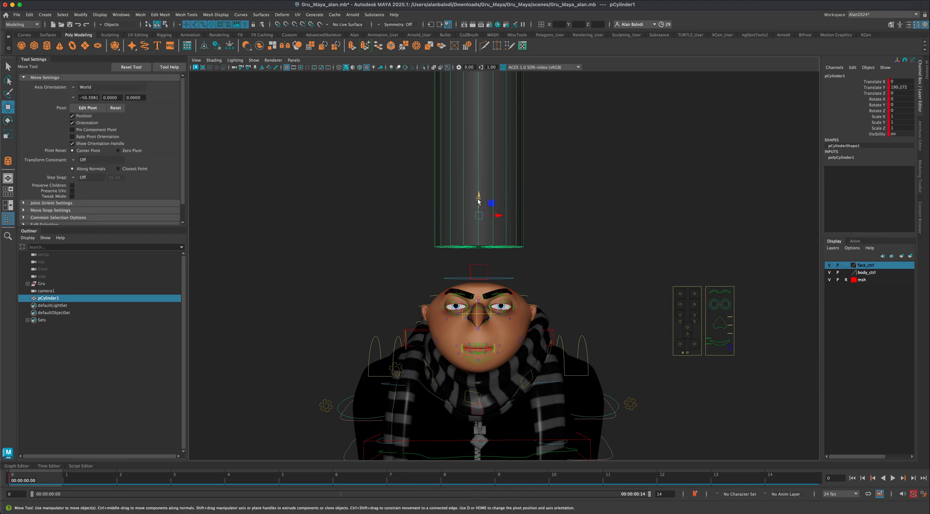
{"action": "left_click_drag", "start_coordinate": [477, 201], "coordinate": [484, 118]}
{"action": "middle_click_drag", "start_coordinate": [347, 289], "coordinate": [355, 287], "text": "alt"}
{"action": "key", "text": "alt+v"}
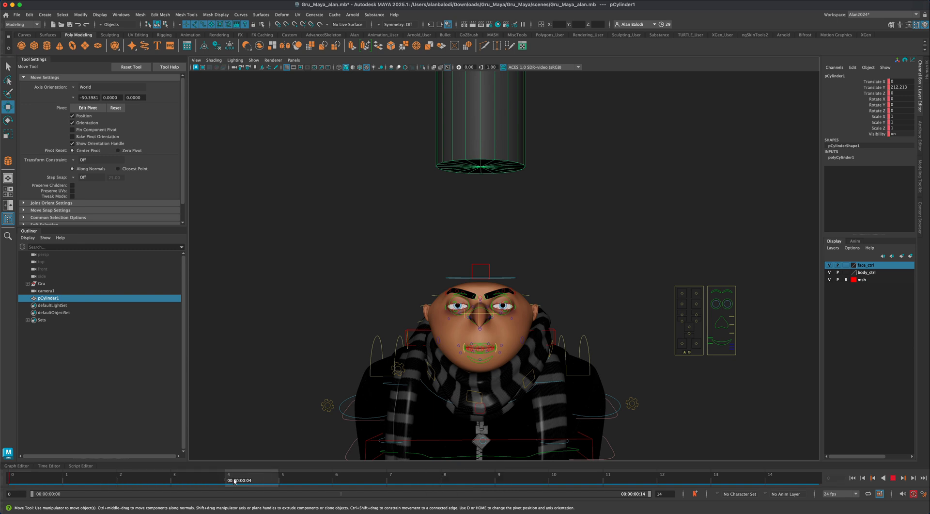
{"action": "key", "text": "s"}
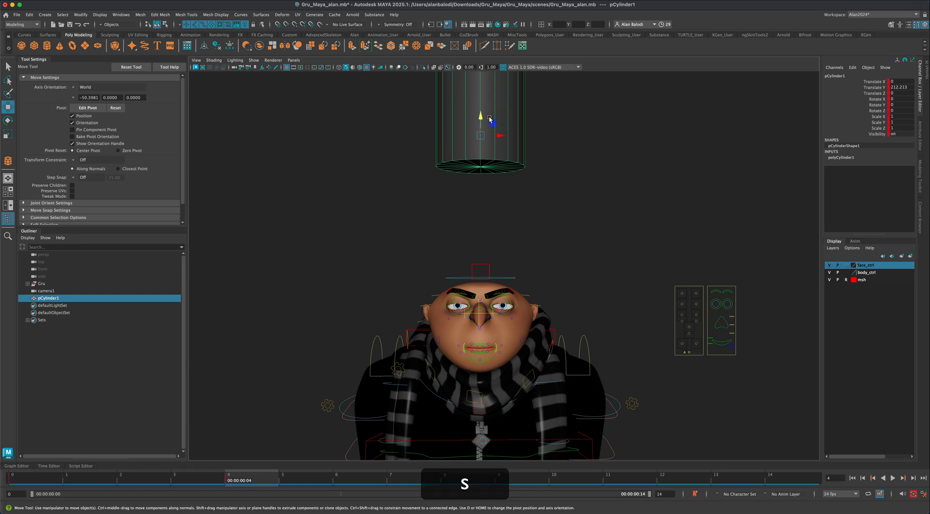
- Lower the cylinder onto Gru's head to about Translate Y 178.8 at frame 4 and key that position at frame 6
{"action": "left_click_drag", "start_coordinate": [481, 117], "coordinate": [474, 237]}
{"action": "key", "text": "alt+v"}
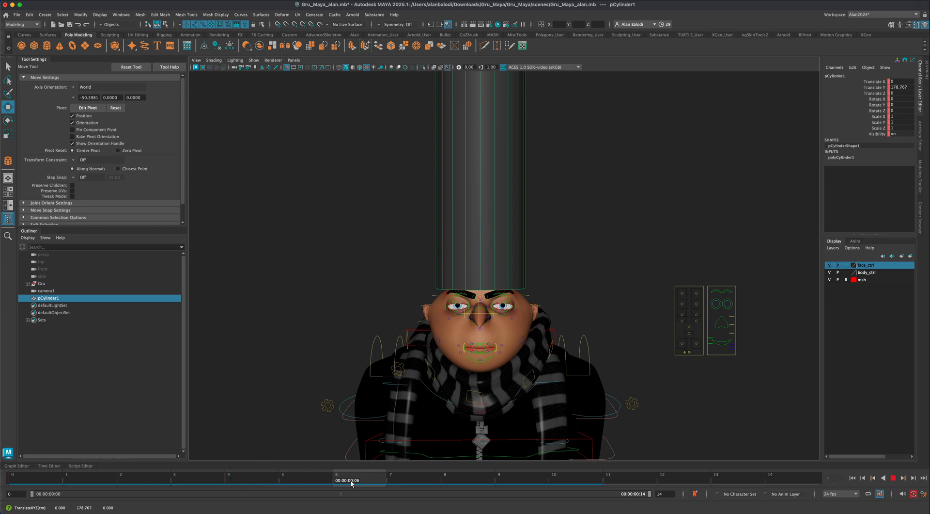
{"action": "key", "text": "s"}
- Key the cylinder at frame 9 and raise it to about Translate Y 221.3 there
{"action": "key", "text": "alt+v"}
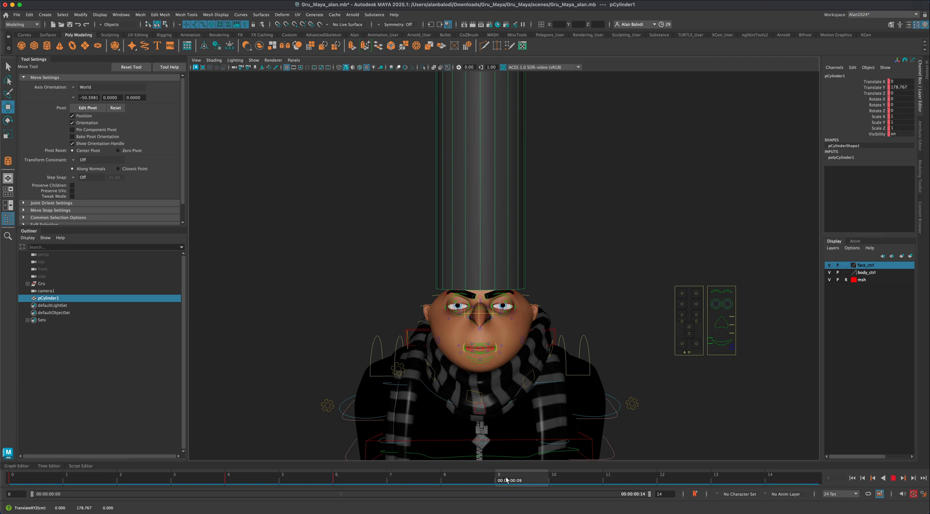
{"action": "key", "text": "s"}
{"action": "left_click_drag", "start_coordinate": [484, 239], "coordinate": [485, 86]}
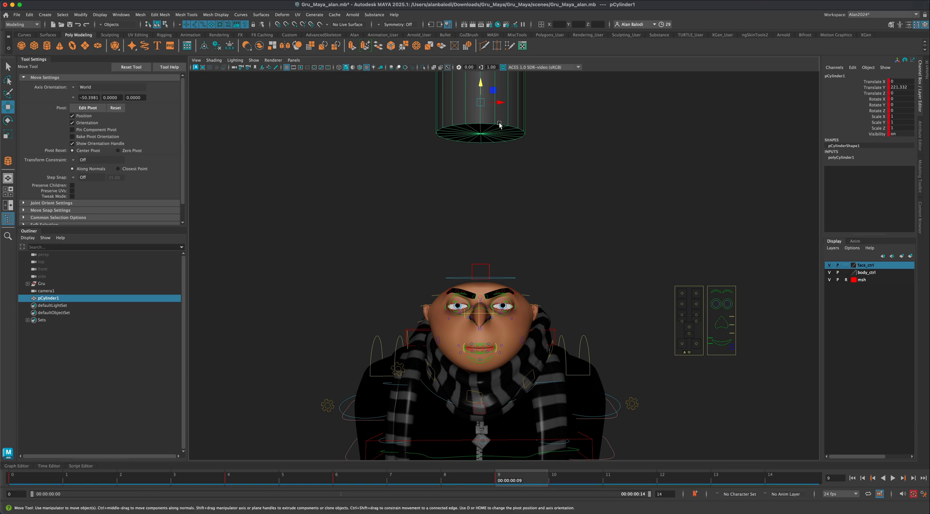
- Copy the cylinder's key at frame 0 and paste it over the key at frame 9
{"action": "left_click", "coordinate": [25, 481]}
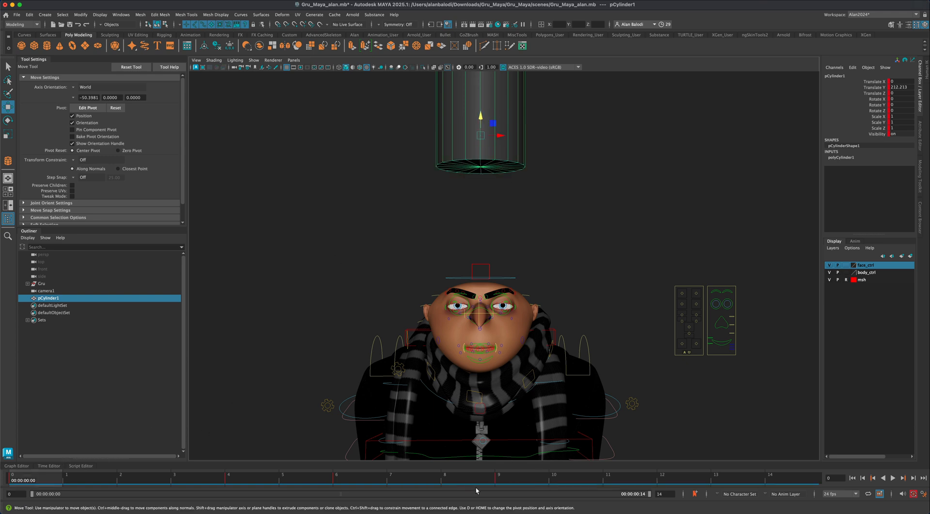
{"action": "right_click", "coordinate": [30, 478]}
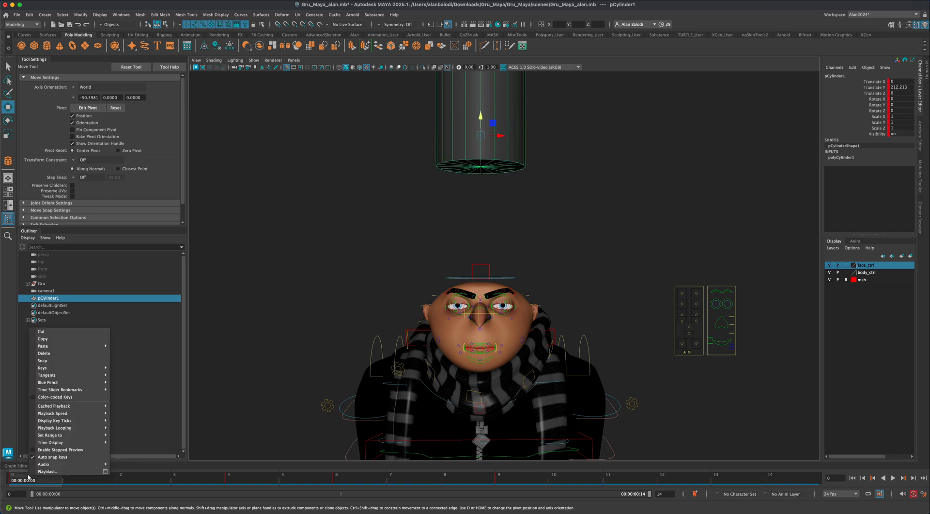
{"action": "left_click", "coordinate": [58, 338]}
{"action": "left_click", "coordinate": [513, 477]}
{"action": "right_click", "coordinate": [513, 477]}
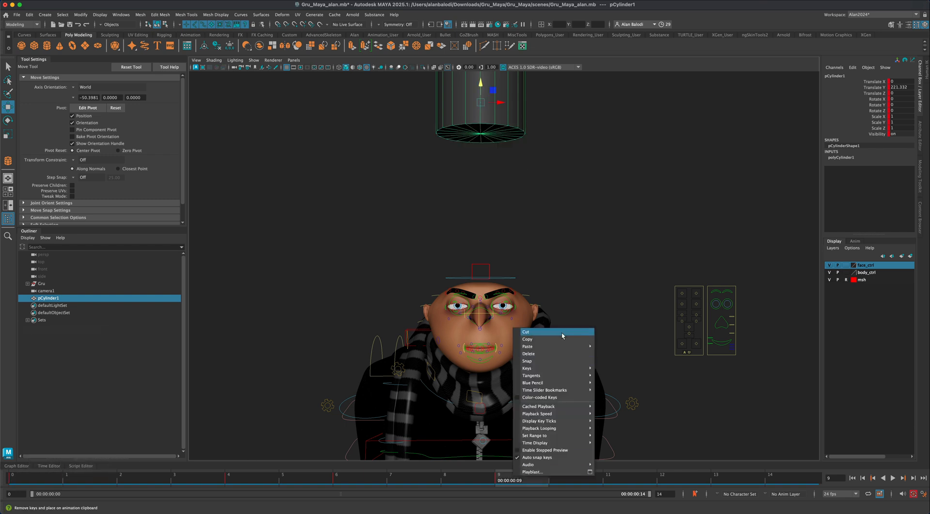
{"action": "mouse_move", "coordinate": [557, 346]}
{"action": "left_click", "coordinate": [612, 346]}
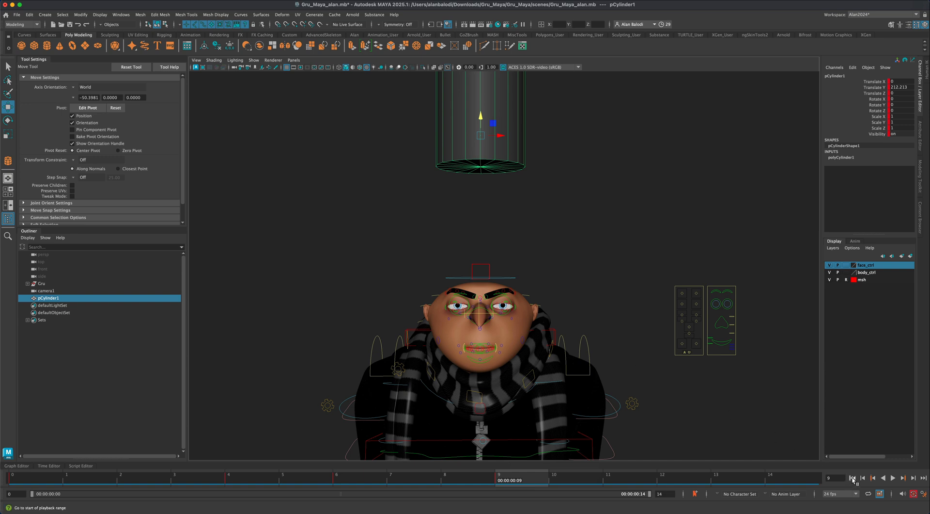
- Play the cylinder animation from frame 0 to check the strike, and stop playback
{"action": "left_click", "coordinate": [853, 477]}
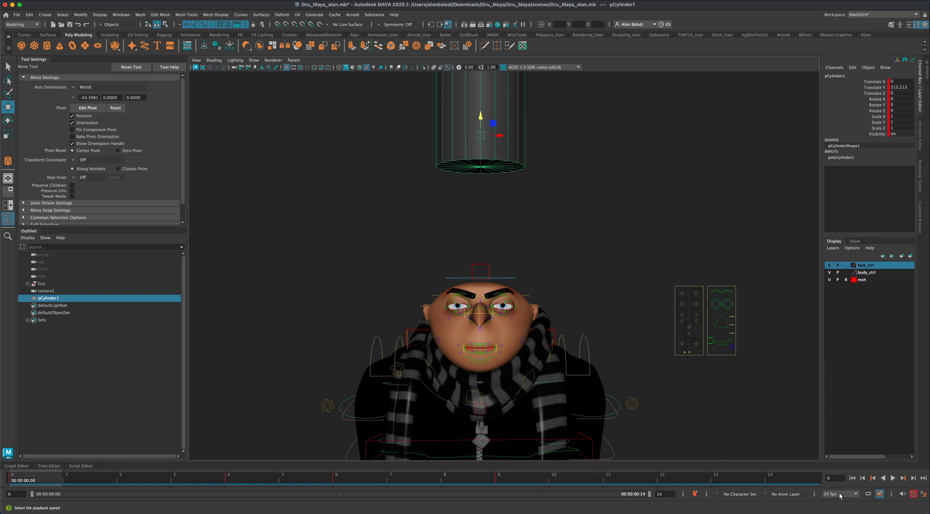
{"action": "left_click", "coordinate": [893, 478]}
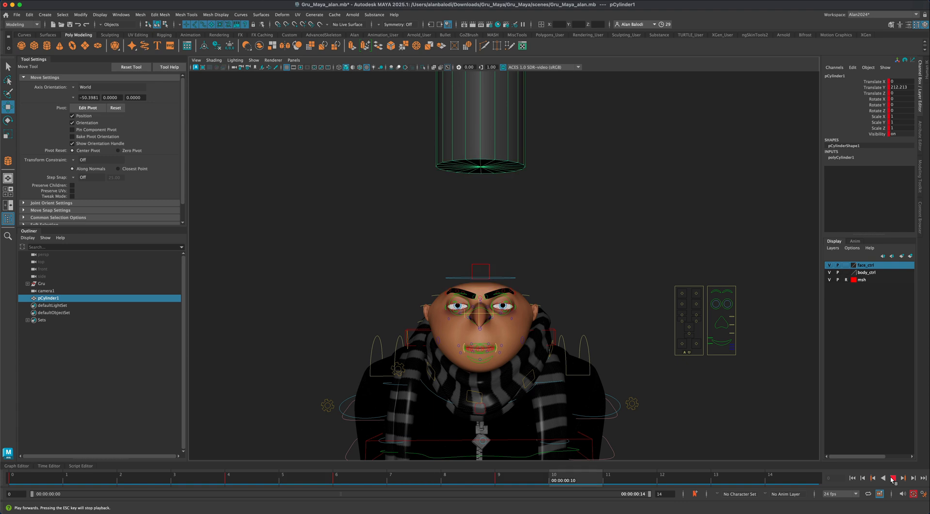
{"action": "left_click", "coordinate": [893, 477]}
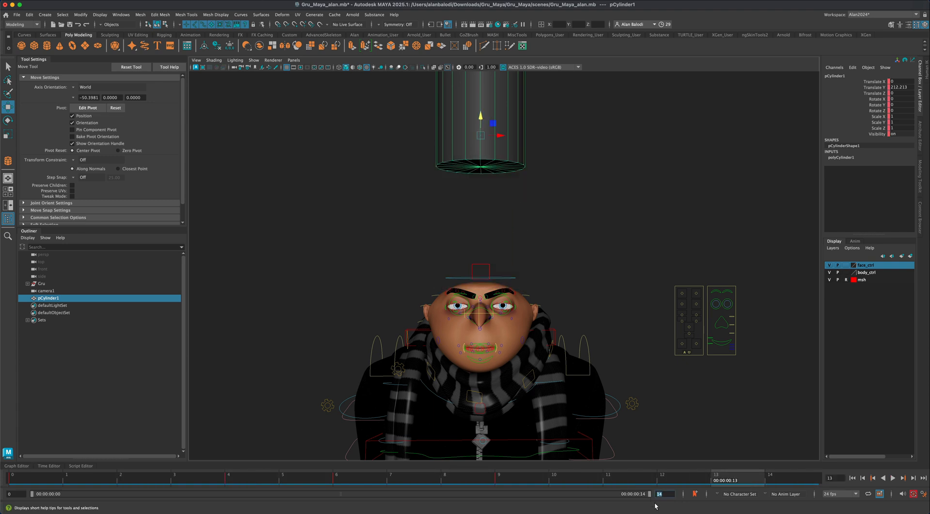
- Set the animation end frame to 30 and extend the playback range to cover it
{"action": "type", "text": "30"}
{"action": "key", "text": "Return"}
{"action": "left_click_drag", "start_coordinate": [322, 493], "coordinate": [724, 493]}
- Move the cylinder's key at frame 9 to frame 18
{"action": "left_click", "coordinate": [282, 479]}
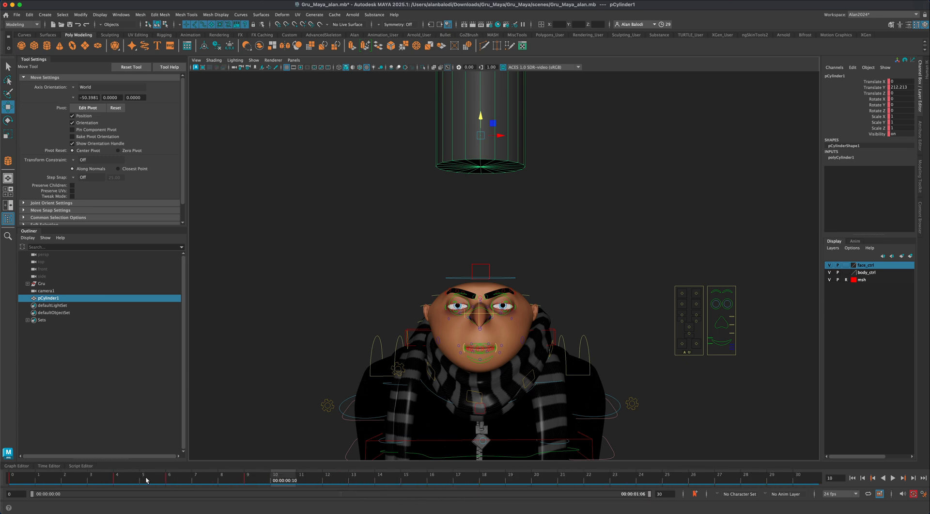
{"action": "left_click", "coordinate": [249, 479]}
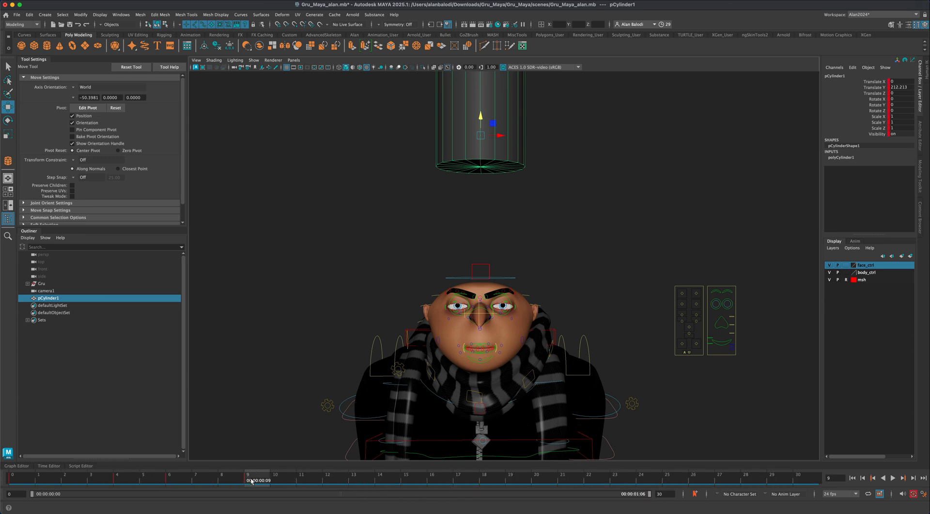
{"action": "left_click", "coordinate": [252, 478], "text": "shift"}
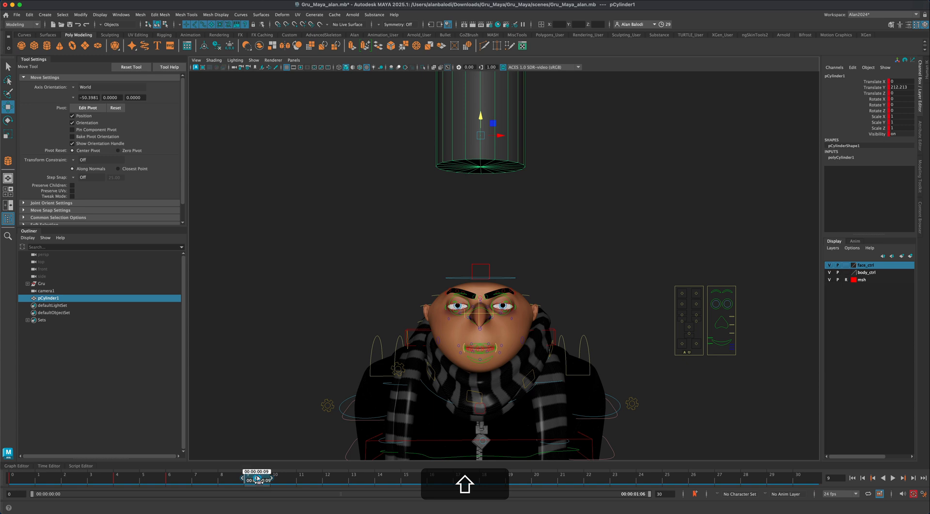
{"action": "left_click_drag", "start_coordinate": [258, 479], "coordinate": [490, 487]}
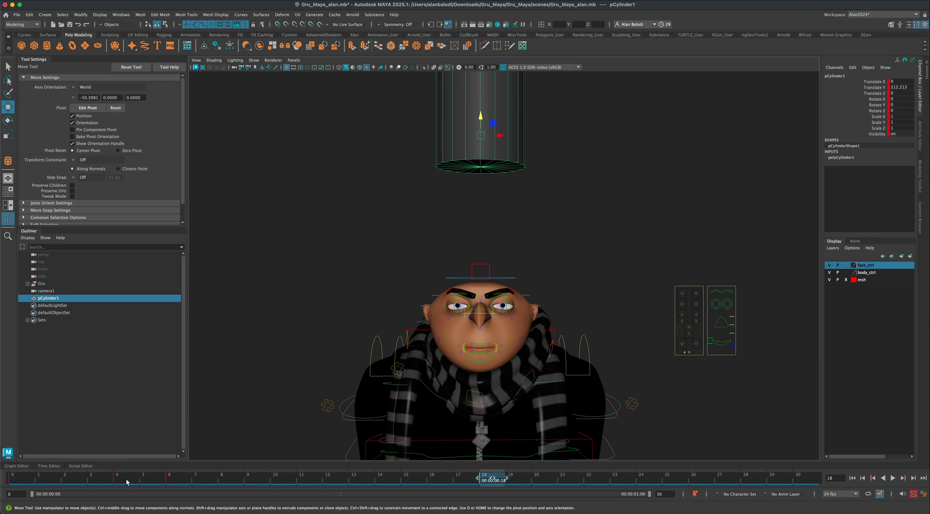
- Move the cylinder's keys at frames 4 and 6 to frames 7 and 12
{"action": "left_click_drag", "start_coordinate": [99, 480], "coordinate": [258, 479], "text": "shift"}
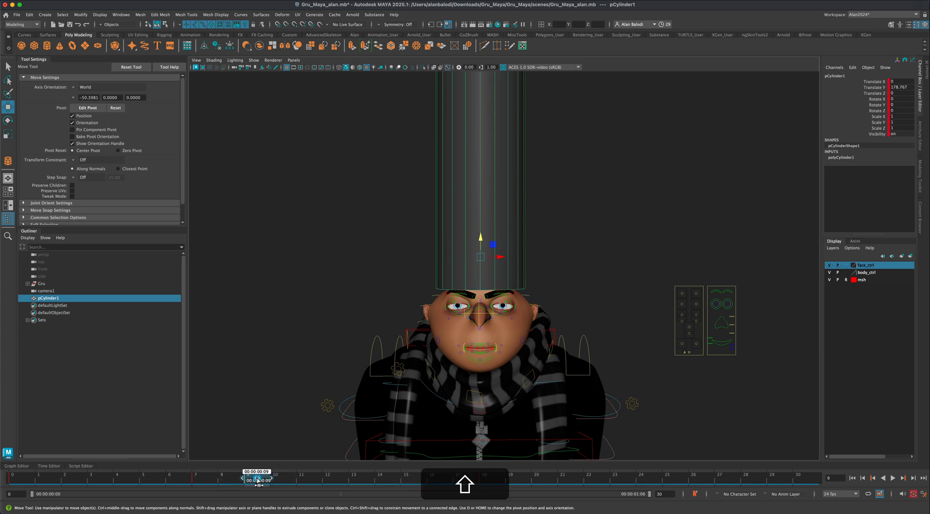
{"action": "double_click", "coordinate": [258, 481], "text": "shift"}
{"action": "left_click", "coordinate": [278, 479]}
{"action": "left_click", "coordinate": [256, 479]}
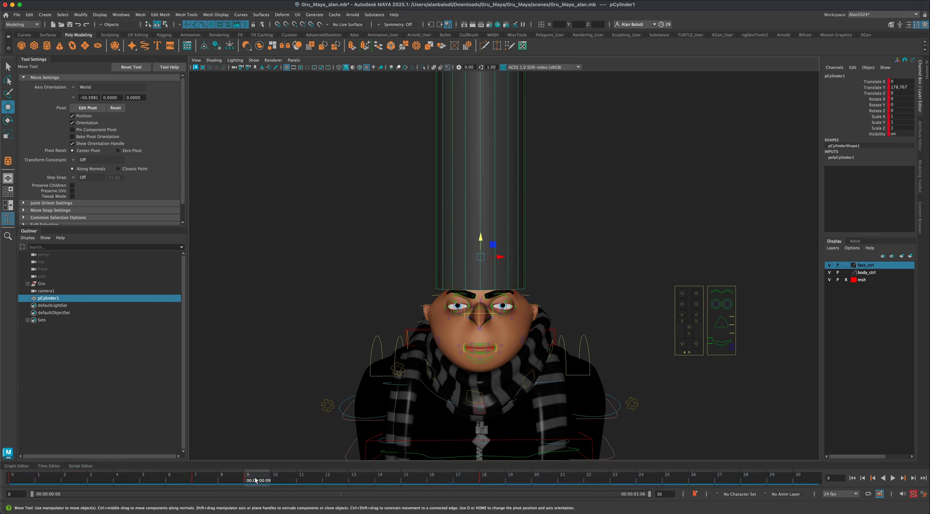
{"action": "left_click", "coordinate": [257, 480], "text": "shift"}
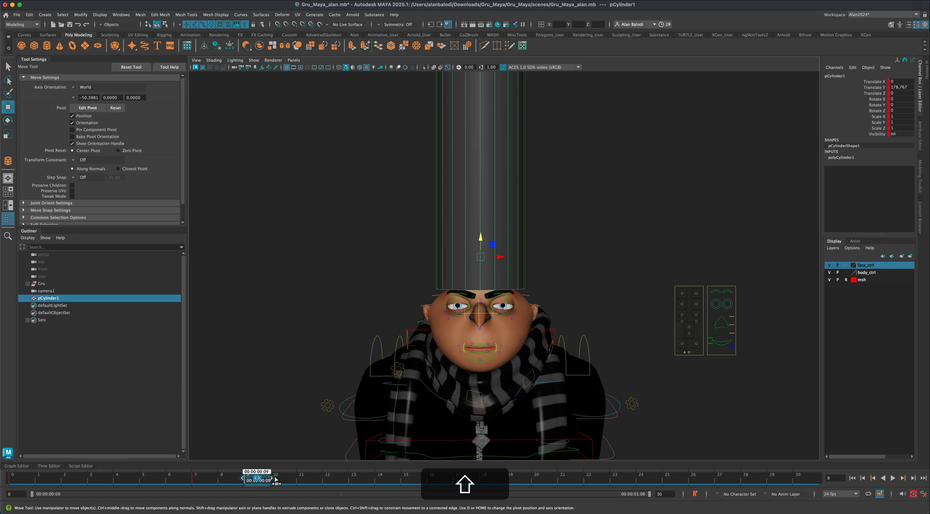
{"action": "left_click_drag", "start_coordinate": [276, 482], "coordinate": [314, 482]}
- Play the retimed cylinder animation from frame 0 and stop playback
{"action": "left_click", "coordinate": [407, 480]}
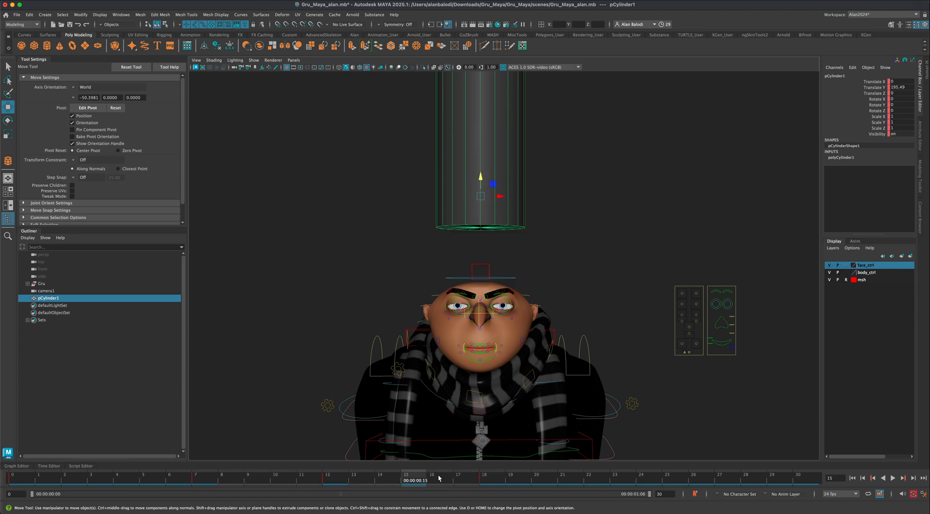
{"action": "left_click", "coordinate": [853, 478]}
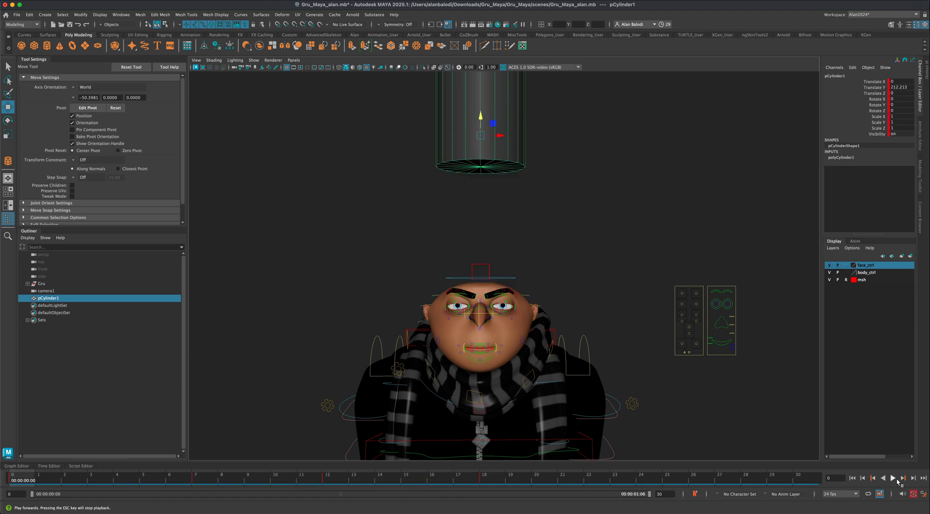
{"action": "left_click", "coordinate": [894, 478]}
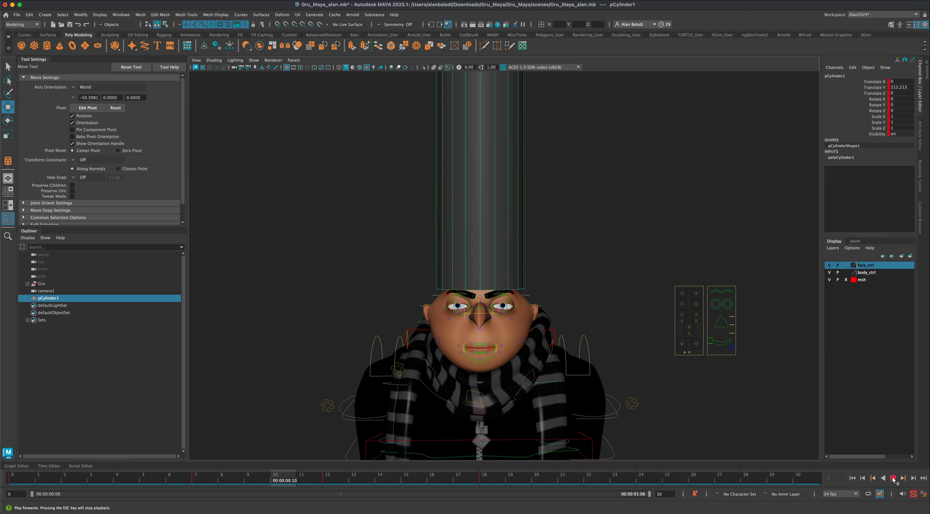
{"action": "left_click", "coordinate": [893, 479]}
- Move the cylinder's key at frame 7 to frame 4 and play the animation to check the timing
{"action": "left_click", "coordinate": [204, 477]}
{"action": "left_click", "coordinate": [204, 476], "text": "shift"}
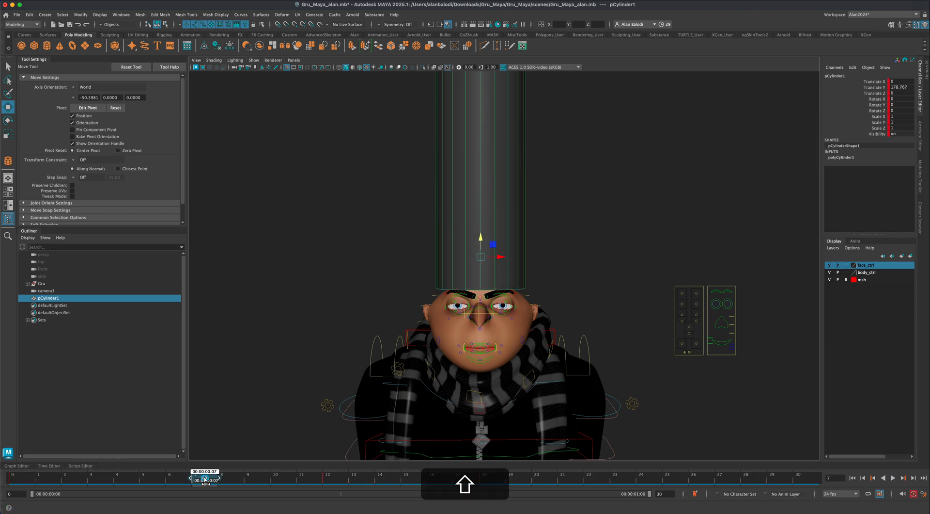
{"action": "left_click_drag", "start_coordinate": [205, 478], "coordinate": [136, 483]}
{"action": "left_click", "coordinate": [255, 476]}
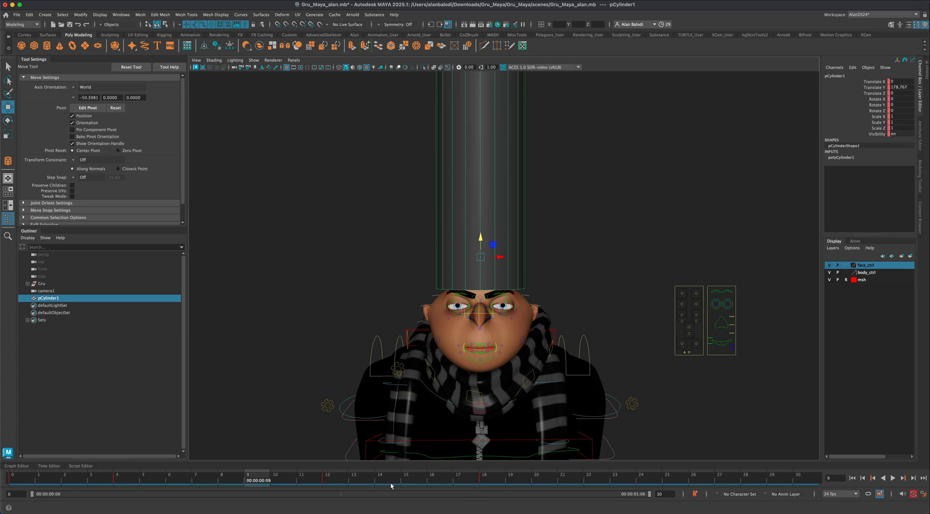
{"action": "left_click", "coordinate": [894, 478]}
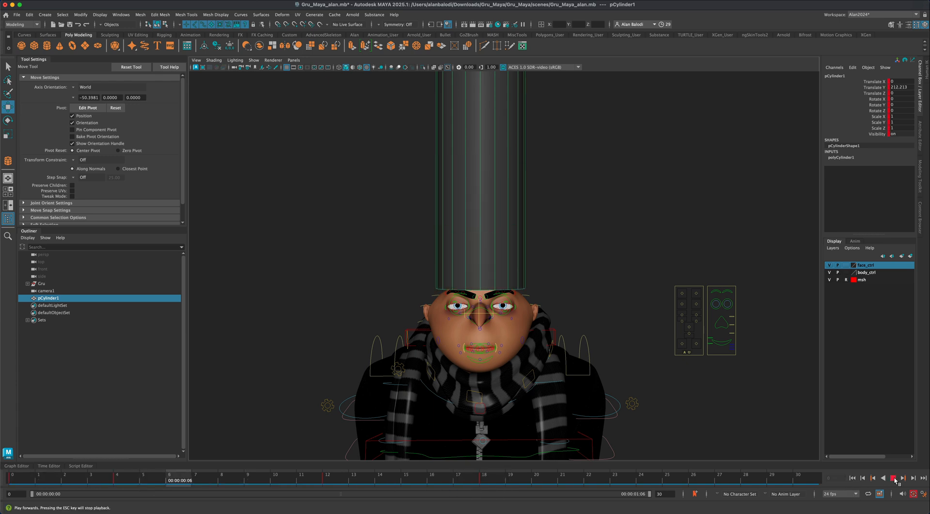
{"action": "left_click", "coordinate": [895, 479]}
- Move the cylinder's key at frame 12 to frame 9
{"action": "left_click", "coordinate": [321, 476]}
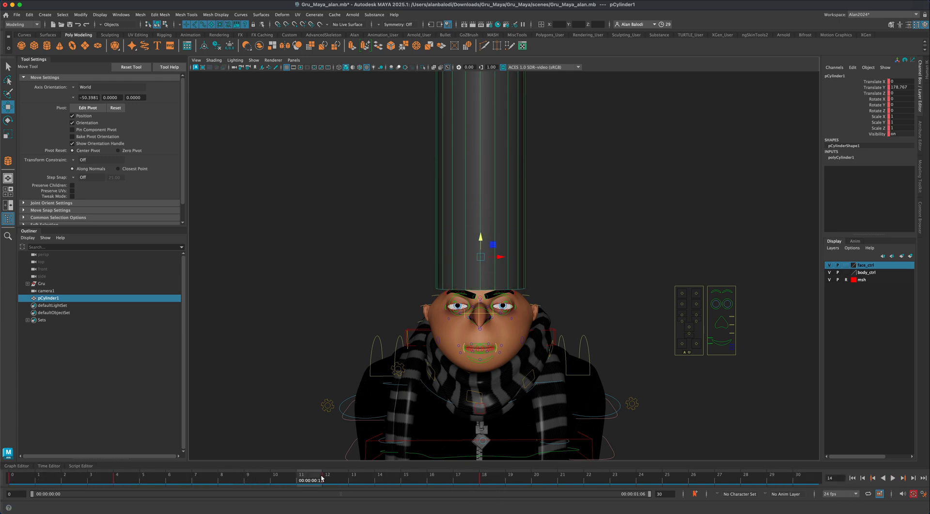
{"action": "left_click", "coordinate": [334, 479]}
{"action": "left_click", "coordinate": [335, 479], "text": "shift"}
{"action": "left_click_drag", "start_coordinate": [335, 480], "coordinate": [258, 481]}
{"action": "left_click", "coordinate": [285, 480]}
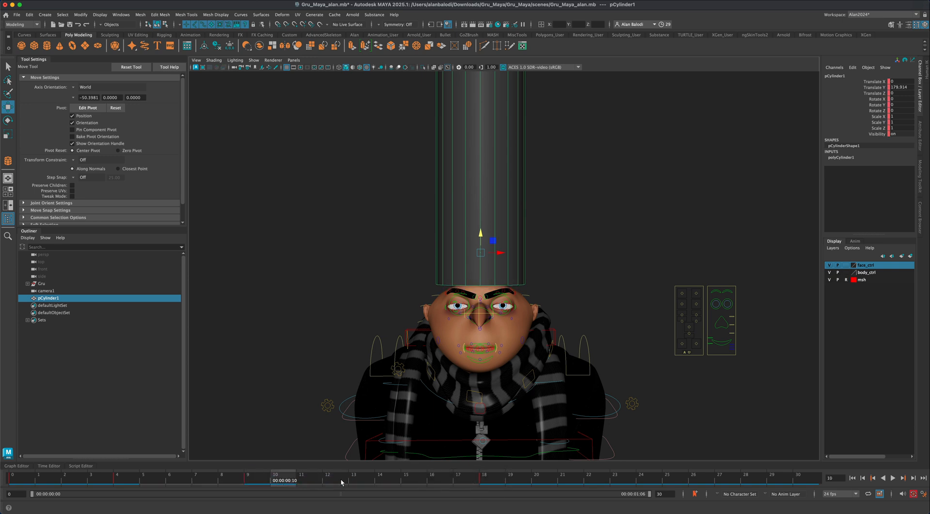
- Play the cylinder animation from the start to review its timing, stop it and return to frame 0
{"action": "left_click", "coordinate": [852, 478]}
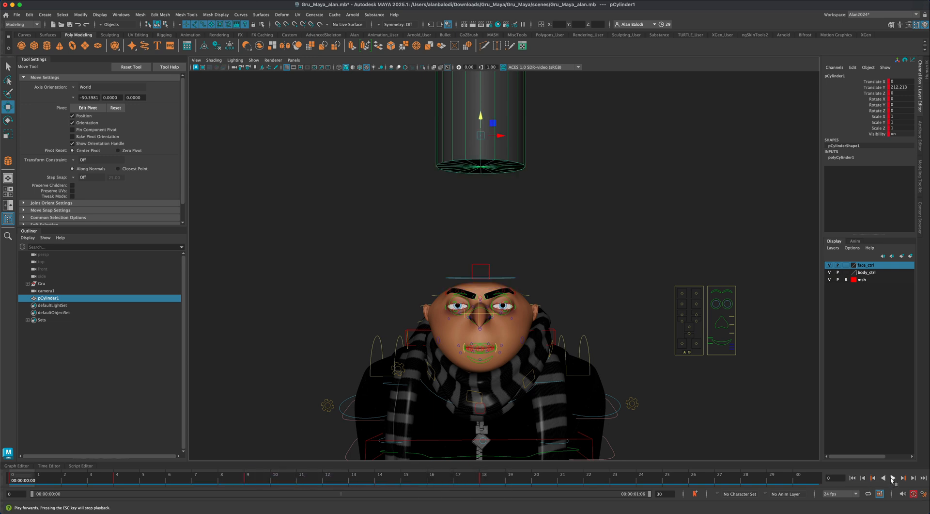
{"action": "left_click", "coordinate": [893, 478]}
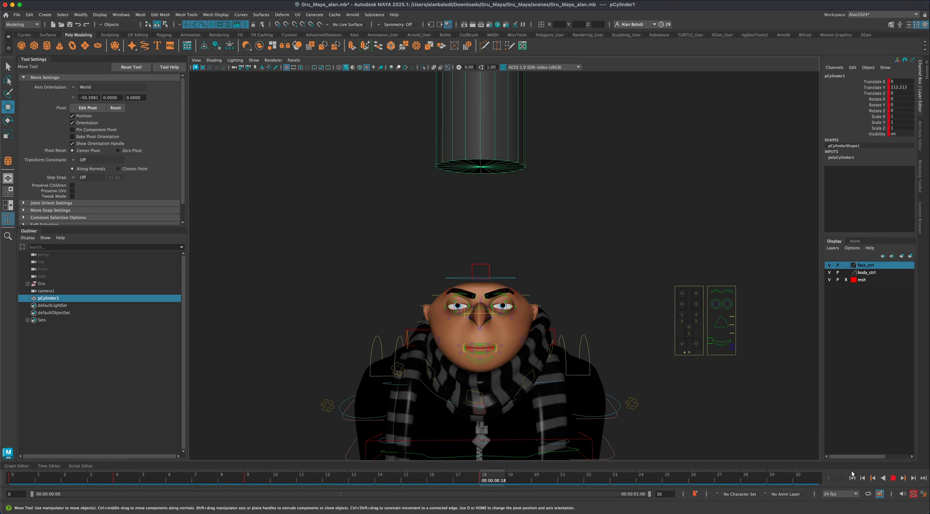
{"action": "left_click", "coordinate": [895, 479]}
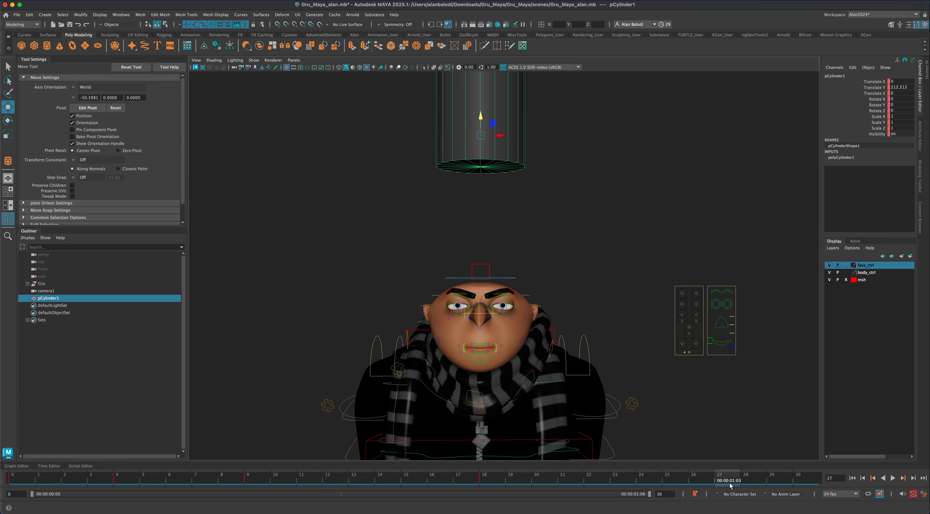
{"action": "left_click", "coordinate": [10, 479]}
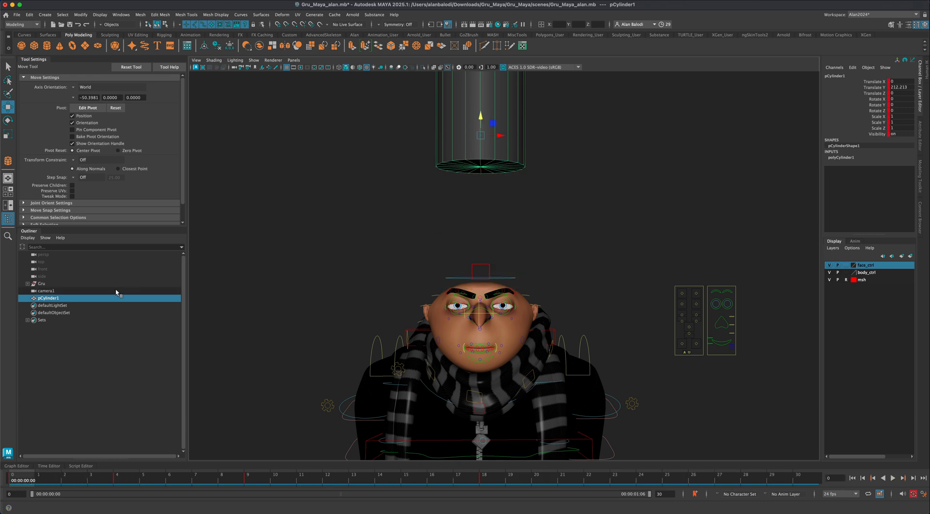
- Deselect the cylinder and bookmark a view framing Gru's head and shoulders with the cylinder above
{"action": "key", "text": "q"}
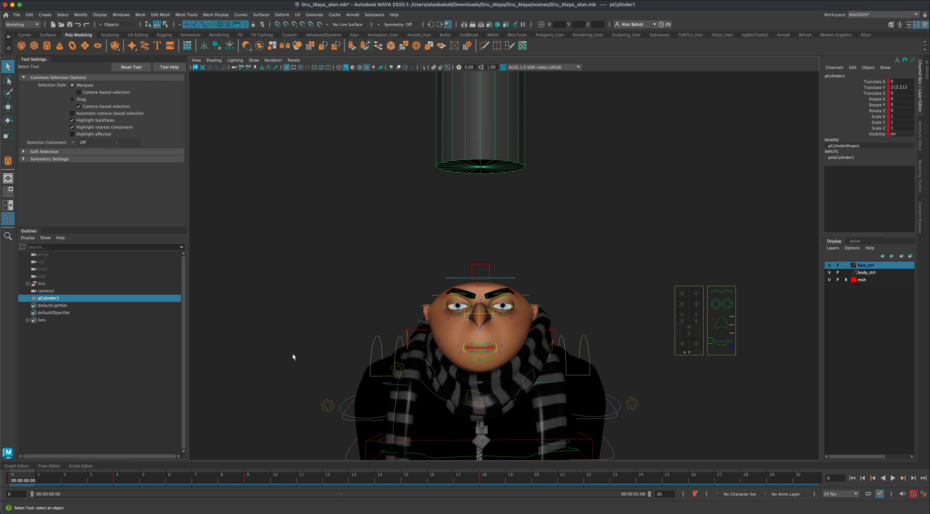
{"action": "key", "text": "a"}
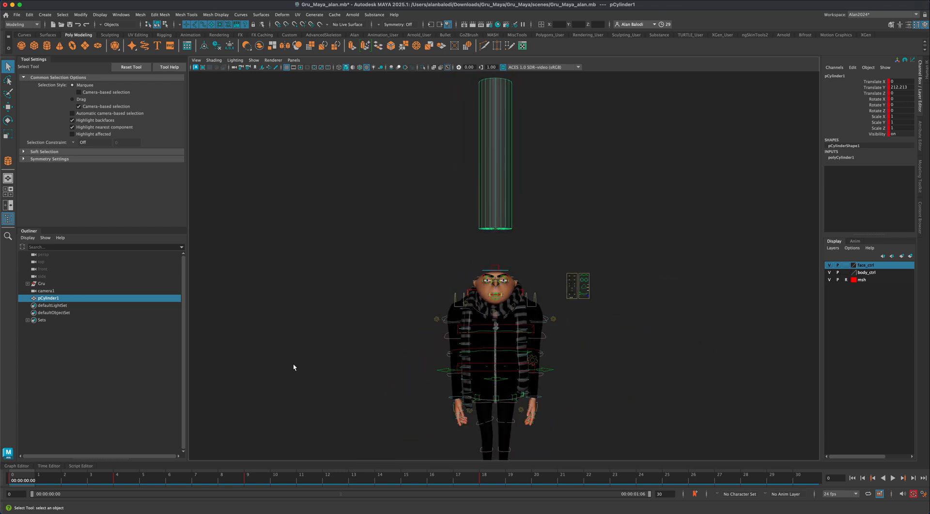
{"action": "left_click_drag", "start_coordinate": [453, 293], "coordinate": [420, 403]}
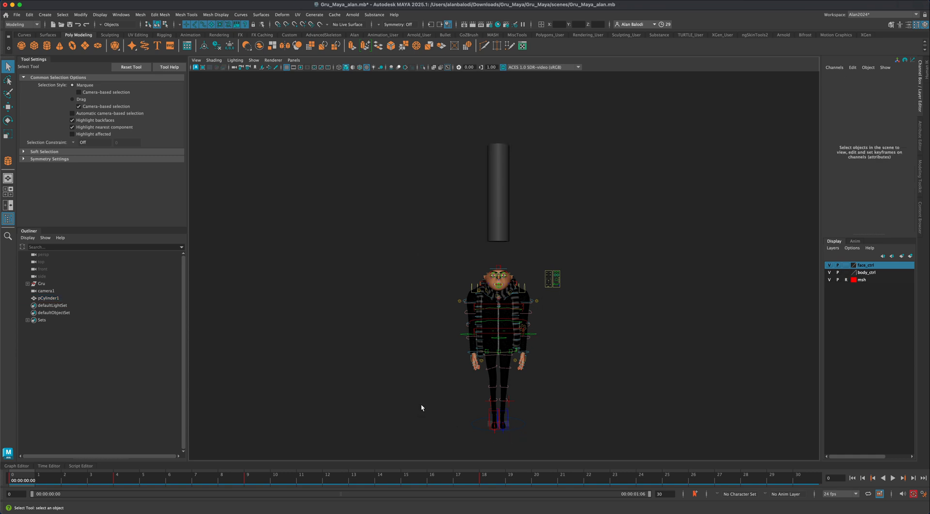
{"action": "scroll", "coordinate": [425, 380], "scroll_direction": "up", "scroll_amount": 5}
{"action": "scroll", "coordinate": [422, 385], "scroll_direction": "up", "scroll_amount": 4}
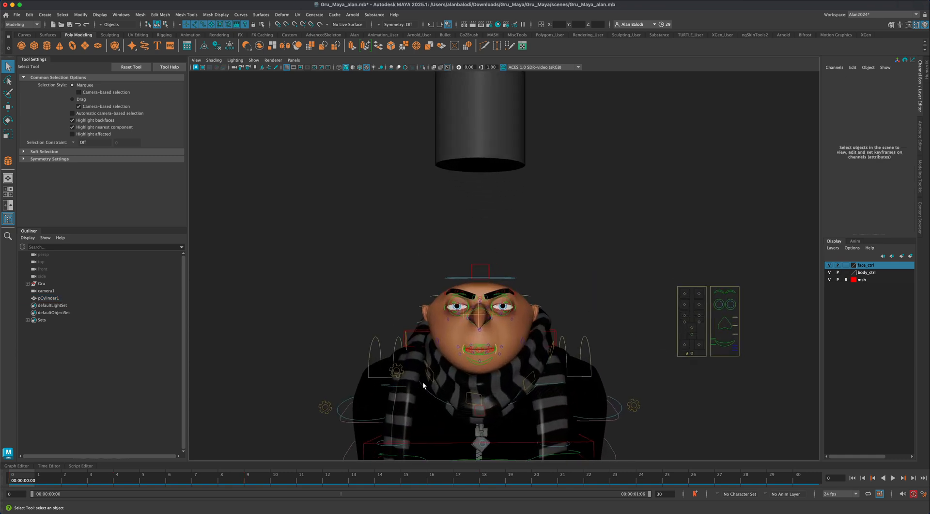
{"action": "left_click_drag", "start_coordinate": [373, 289], "coordinate": [366, 289], "text": "alt"}
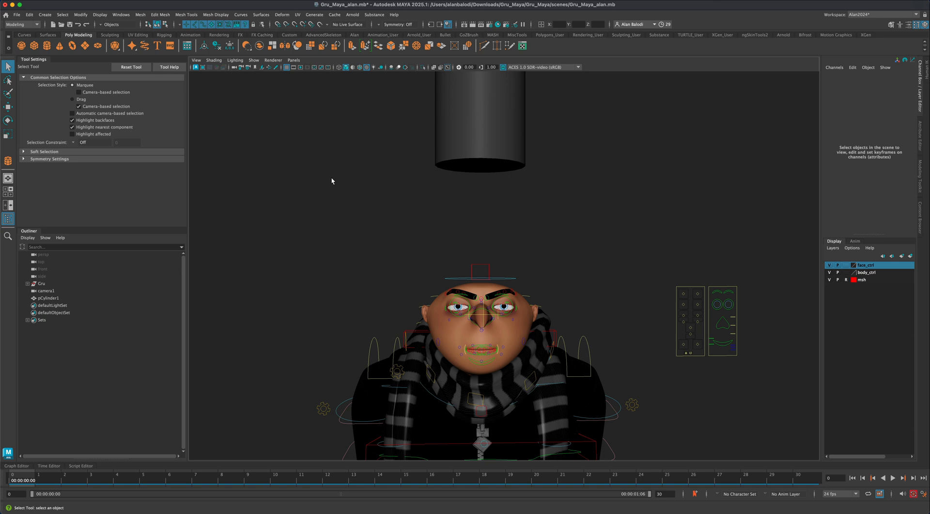
{"action": "left_click", "coordinate": [255, 68]}
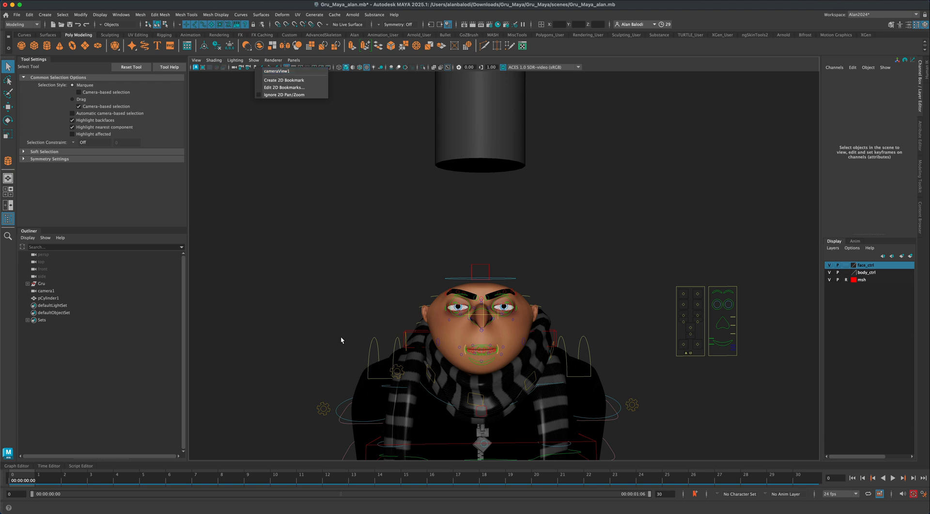
{"action": "left_click", "coordinate": [325, 318]}
- Test the saved view by orbiting away from Gru's face and restoring the cameraView1 bookmark
{"action": "scroll", "coordinate": [325, 351], "scroll_direction": "down", "scroll_amount": 4}
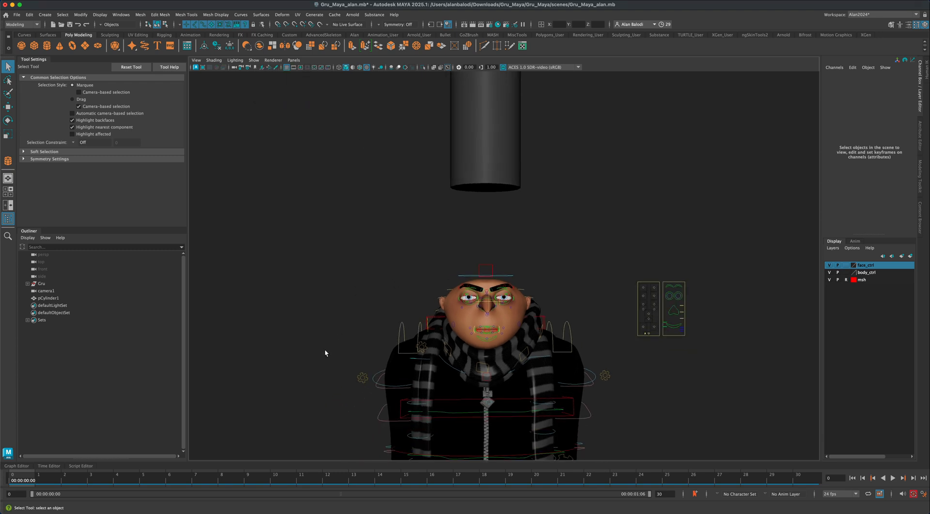
{"action": "left_click_drag", "start_coordinate": [325, 352], "coordinate": [252, 147], "text": "alt"}
{"action": "left_click", "coordinate": [255, 67]}
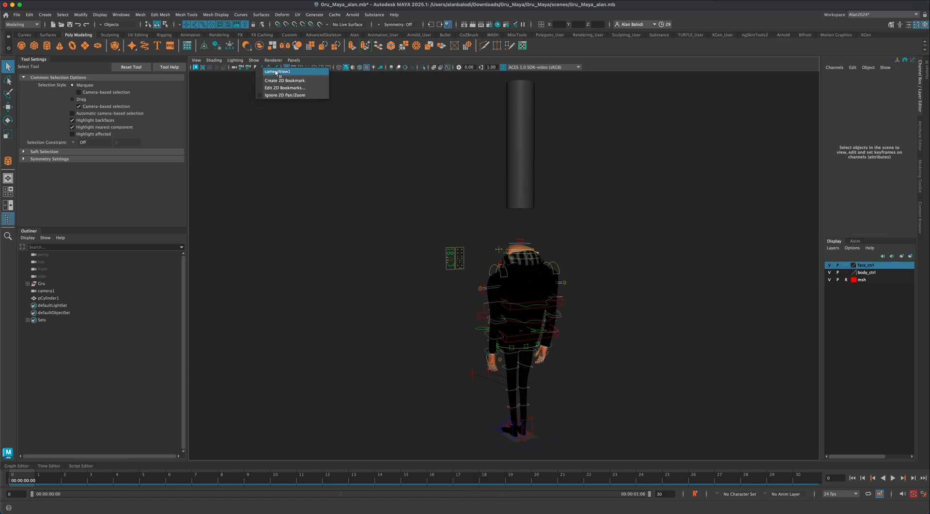
{"action": "left_click", "coordinate": [298, 71]}
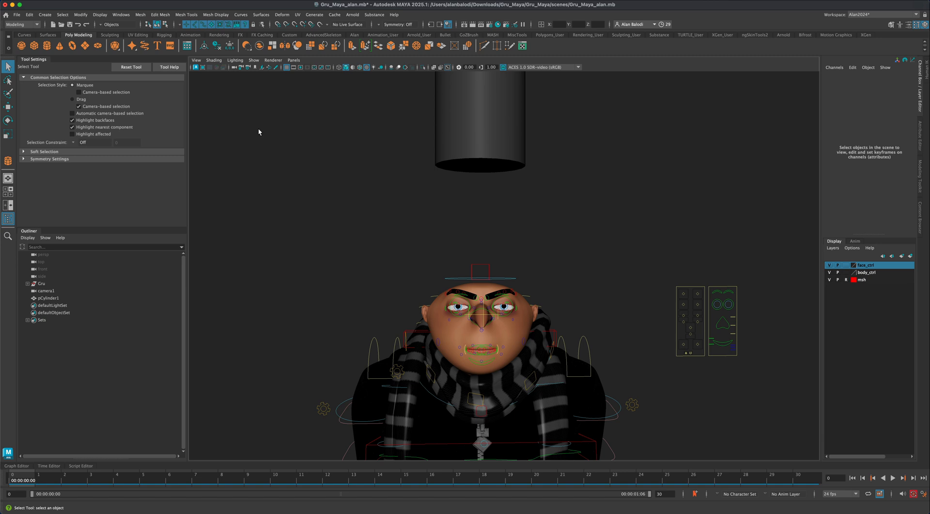
- Select all of Gru's body and face rig controls on the figure and set a key at frame 0
{"action": "scroll", "coordinate": [292, 332], "scroll_direction": "down", "scroll_amount": 10}
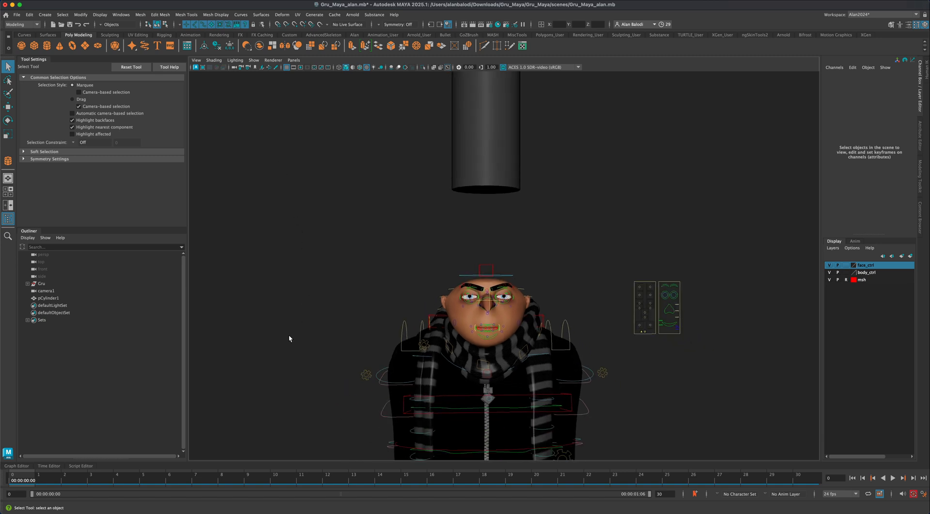
{"action": "scroll", "coordinate": [288, 337], "scroll_direction": "down", "scroll_amount": 2}
{"action": "middle_click_drag", "start_coordinate": [323, 325], "coordinate": [316, 305], "text": "alt"}
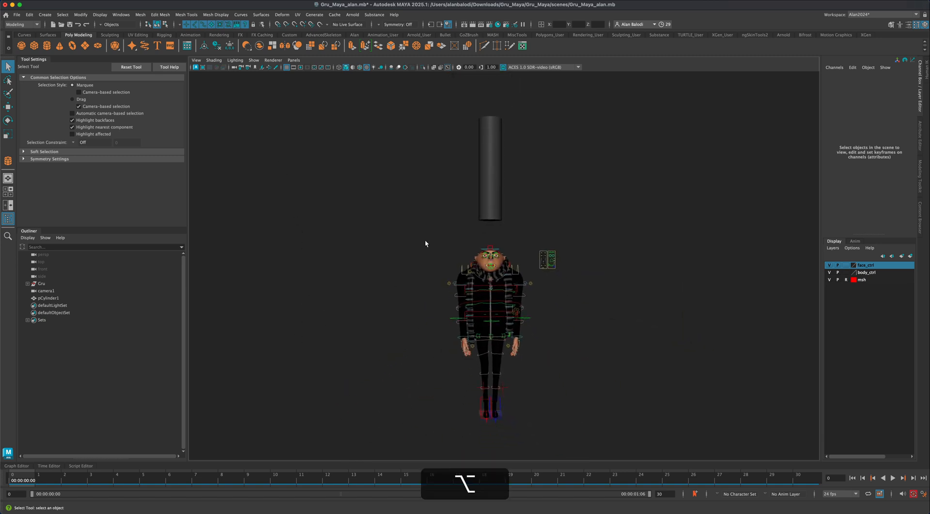
{"action": "left_click_drag", "start_coordinate": [421, 233], "coordinate": [531, 434]}
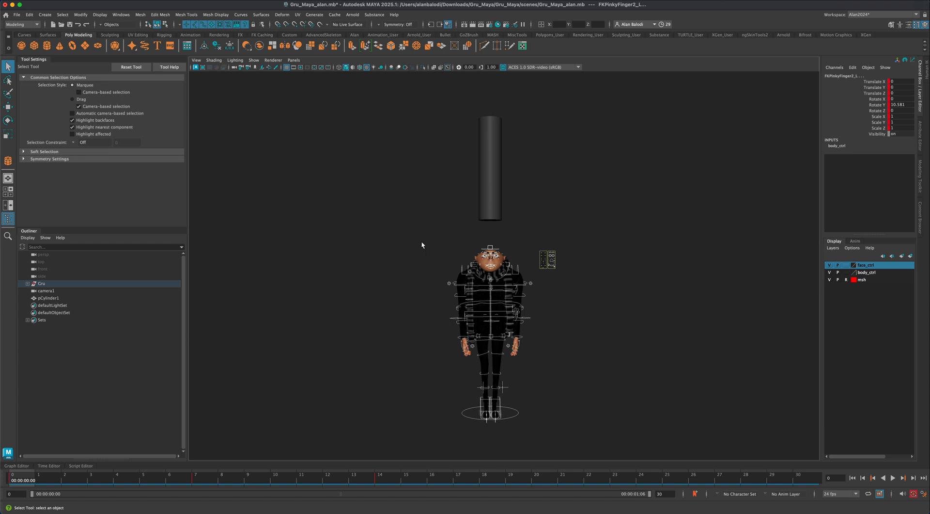
{"action": "left_click_drag", "start_coordinate": [421, 245], "coordinate": [534, 443]}
{"action": "key", "text": "s"}
- Delete the selected controls' keys between frames 5 and 17 and return to frame 0
{"action": "left_click_drag", "start_coordinate": [168, 479], "coordinate": [472, 479], "text": "shift"}
{"action": "right_click", "coordinate": [393, 470]}
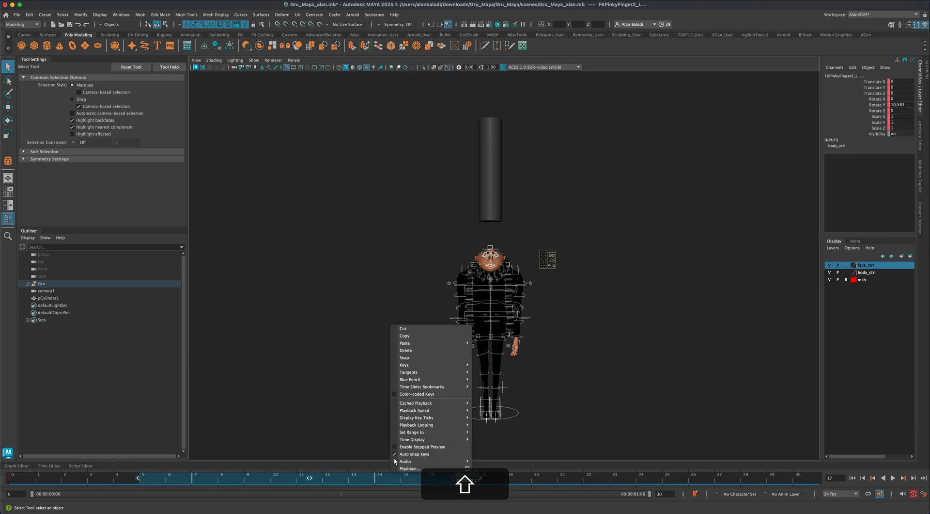
{"action": "left_click", "coordinate": [415, 355]}
{"action": "left_click_drag", "start_coordinate": [348, 476], "coordinate": [11, 484]}
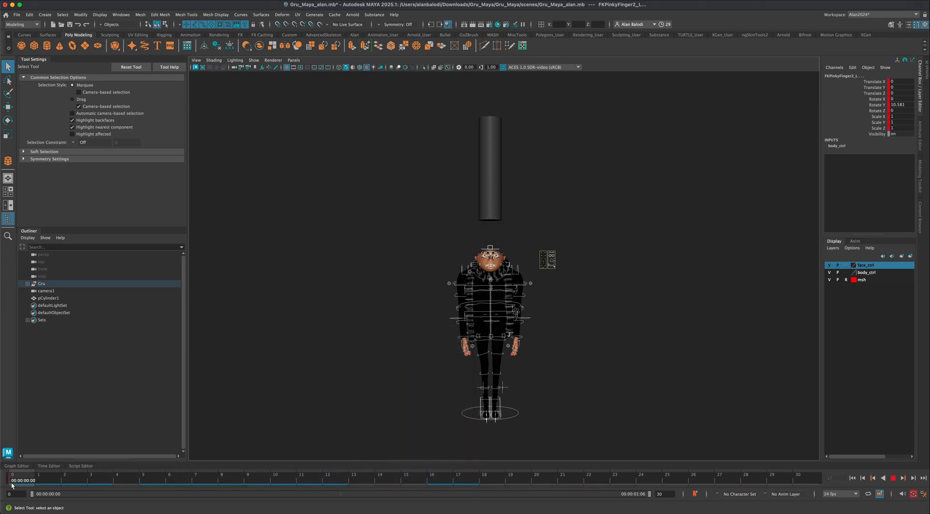
- Restore the bookmarked face view, clear the control selection and briefly play the animation
{"action": "scroll", "coordinate": [289, 344], "scroll_direction": "up", "scroll_amount": 6}
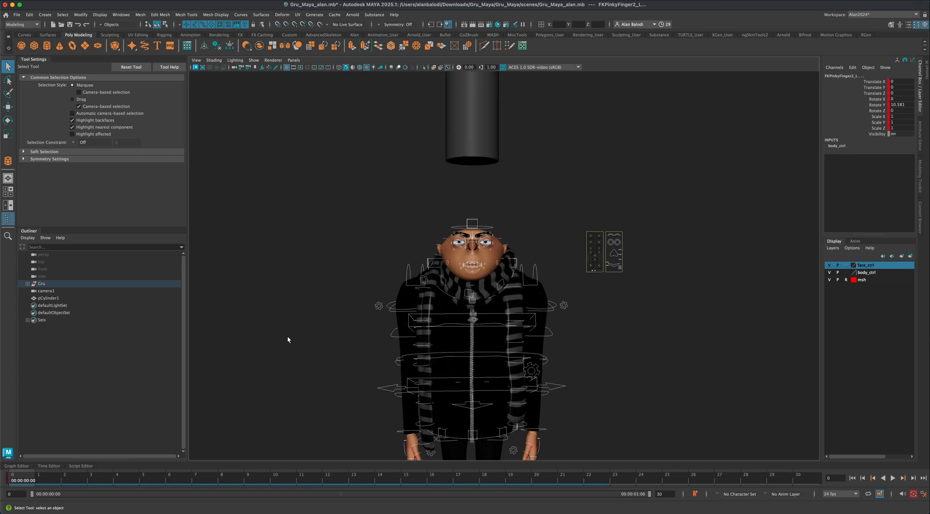
{"action": "right_click", "coordinate": [255, 68]}
{"action": "left_click", "coordinate": [263, 74]}
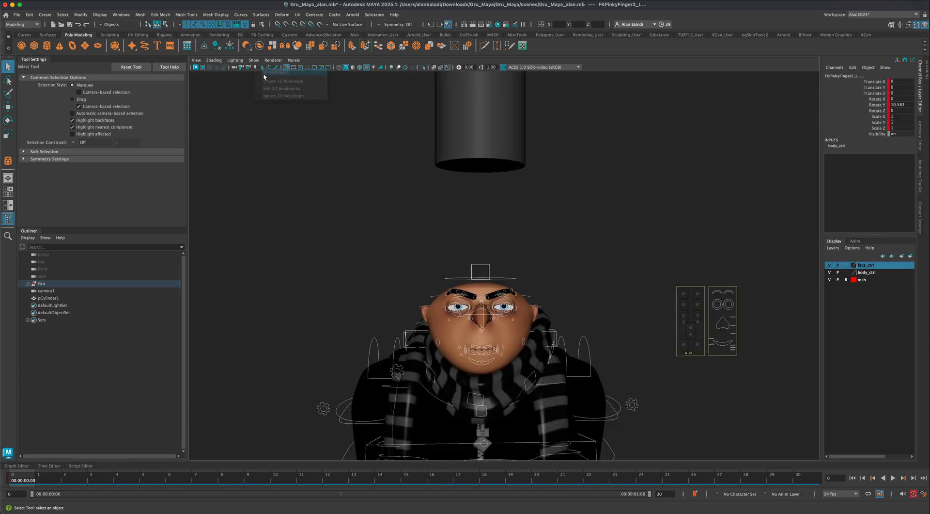
{"action": "left_click", "coordinate": [775, 426]}
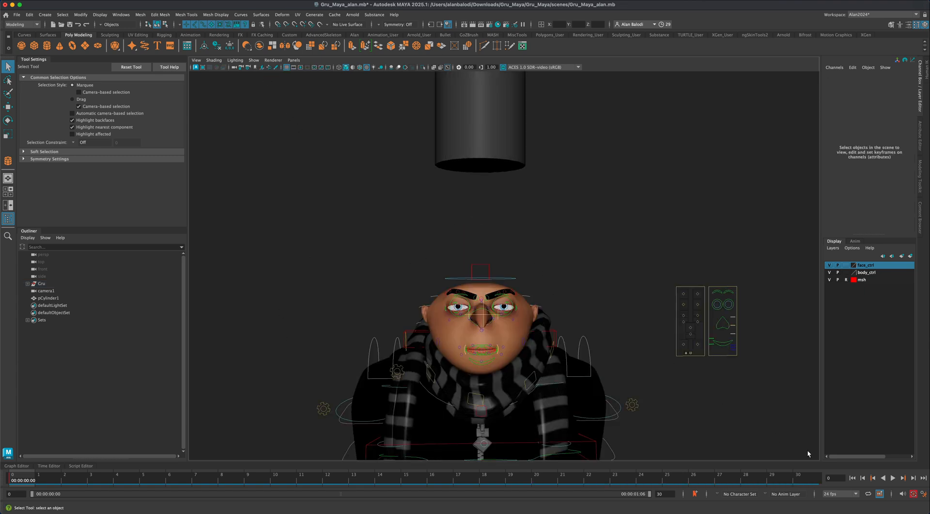
{"action": "left_click", "coordinate": [893, 478]}
{"action": "left_click", "coordinate": [893, 478]}
- Select all the controls in the facial control panel beside Gru's head and key them at frame 0
{"action": "scroll", "coordinate": [492, 319], "scroll_direction": "up", "scroll_amount": 3}
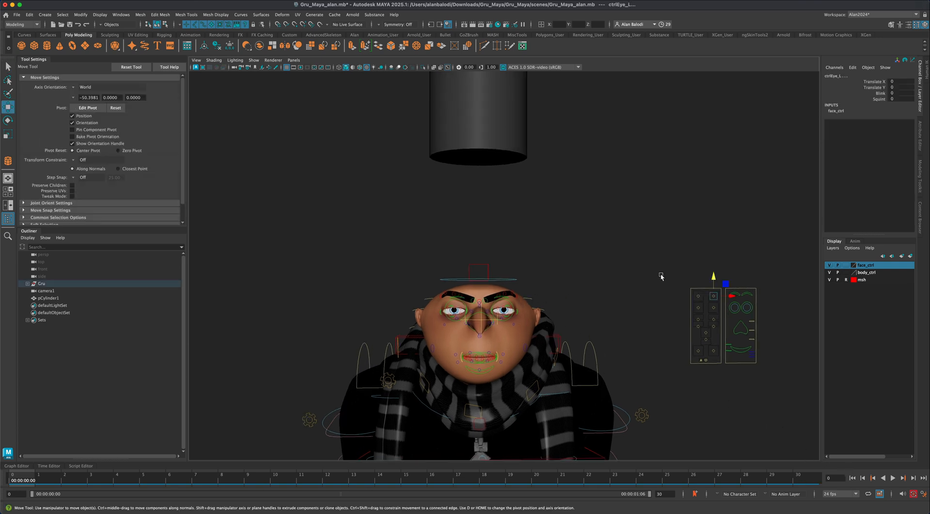
{"action": "left_click_drag", "start_coordinate": [662, 260], "coordinate": [772, 388]}
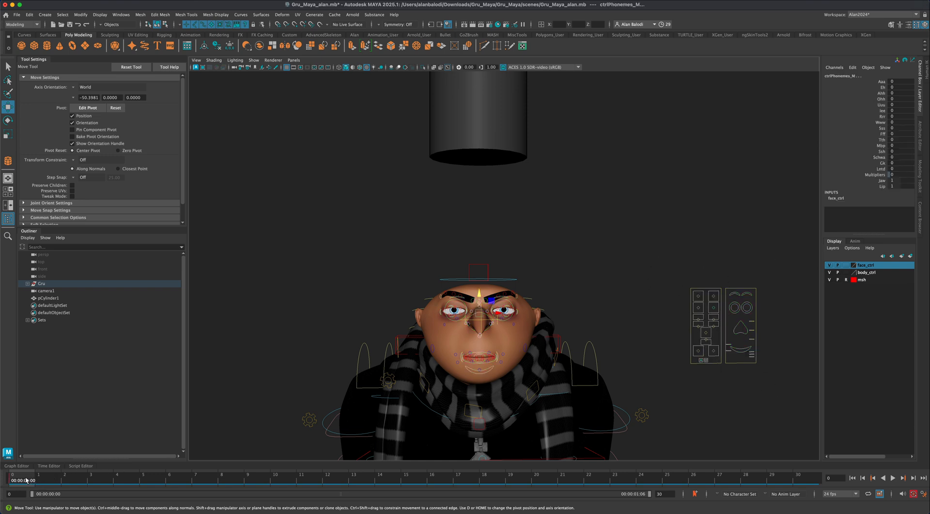
{"action": "key", "text": "s"}
- Check the brow and cheek controls in the face panel for keys at frame 0, leaving nothing selected
{"action": "left_click", "coordinate": [665, 312]}
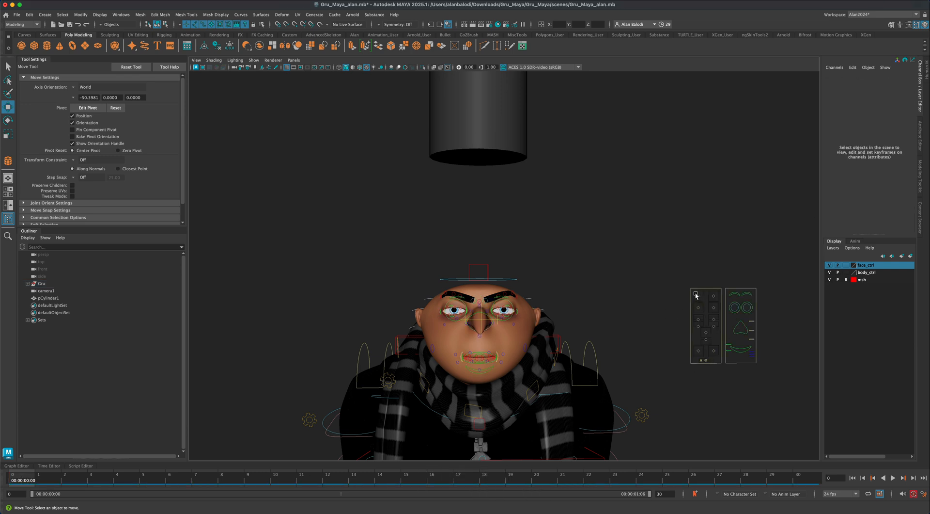
{"action": "left_click_drag", "start_coordinate": [695, 292], "coordinate": [717, 298]}
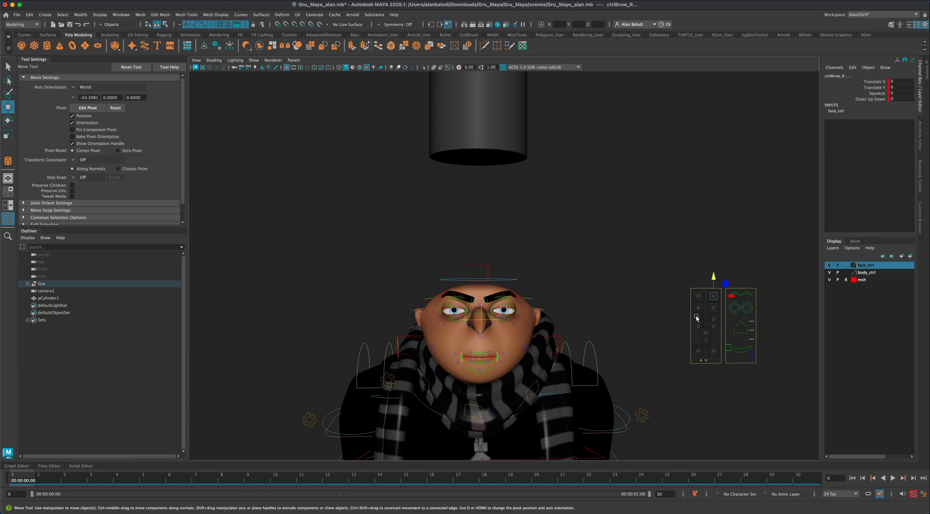
{"action": "left_click", "coordinate": [714, 319]}
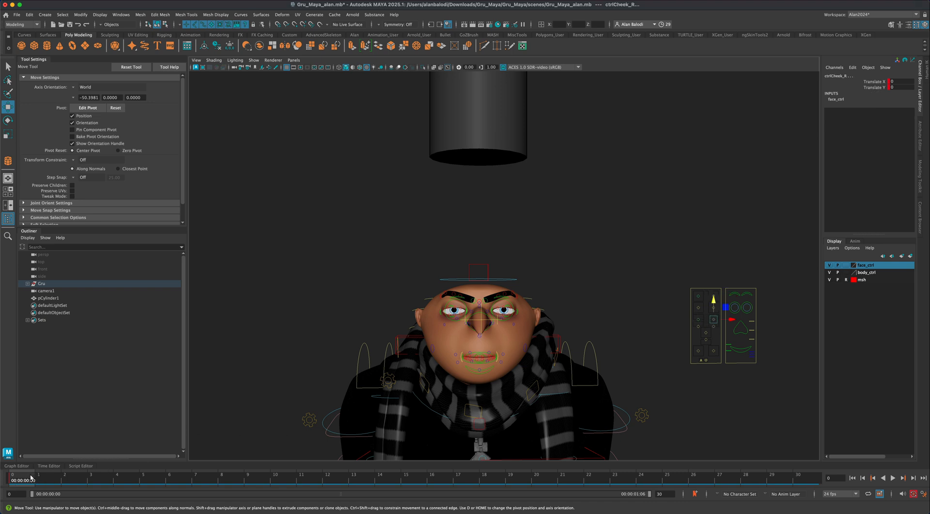
{"action": "left_click", "coordinate": [677, 271]}
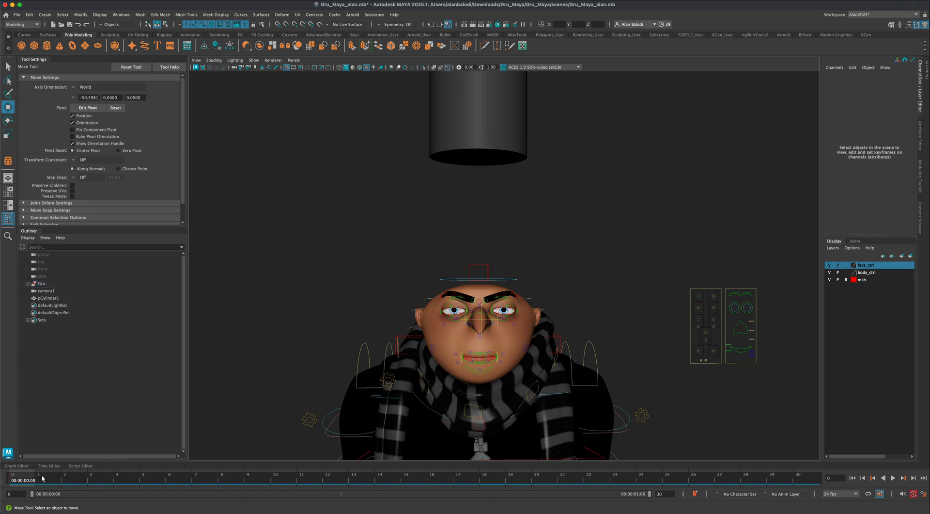
- At frame 2, raise the brow and eye controls to Translate Y 1, review the motion and return to frame 2
{"action": "left_click_drag", "start_coordinate": [24, 479], "coordinate": [88, 481]}
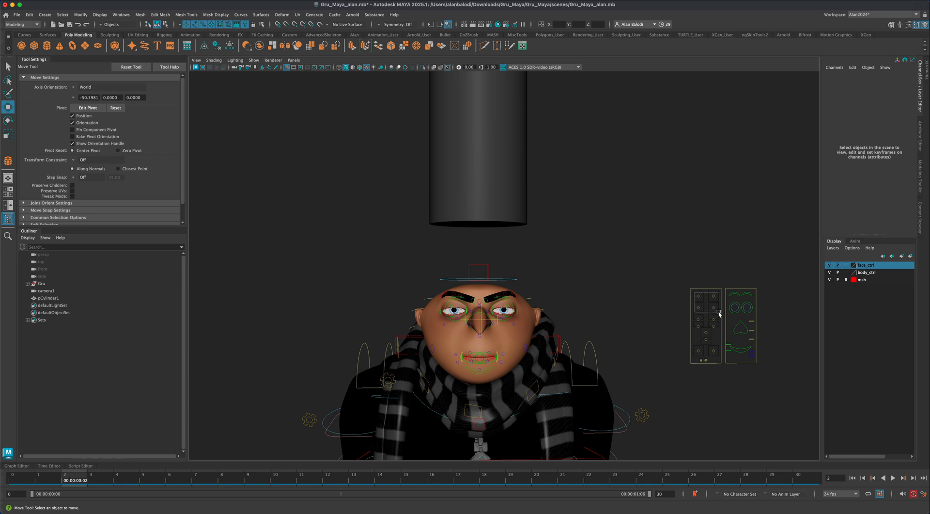
{"action": "left_click", "coordinate": [719, 313]}
{"action": "left_click_drag", "start_coordinate": [715, 277], "coordinate": [716, 263]}
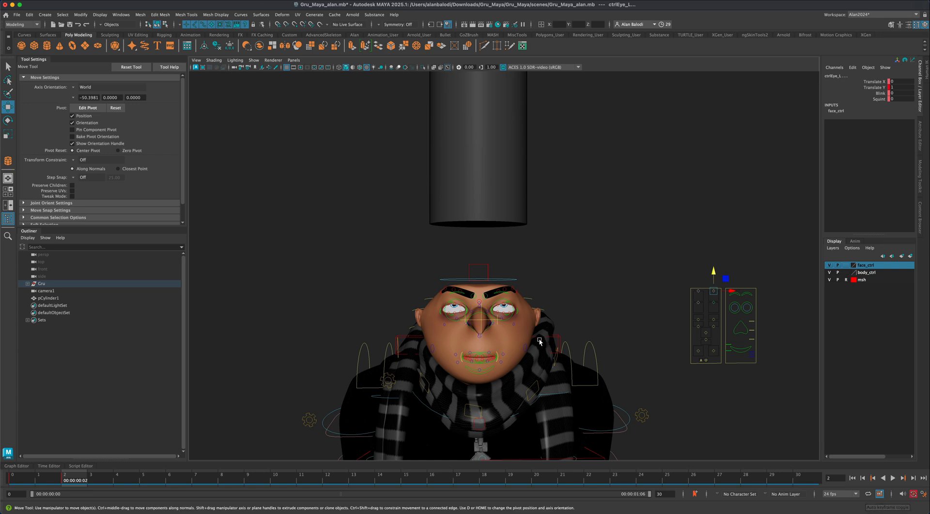
{"action": "key", "text": "alt+v"}
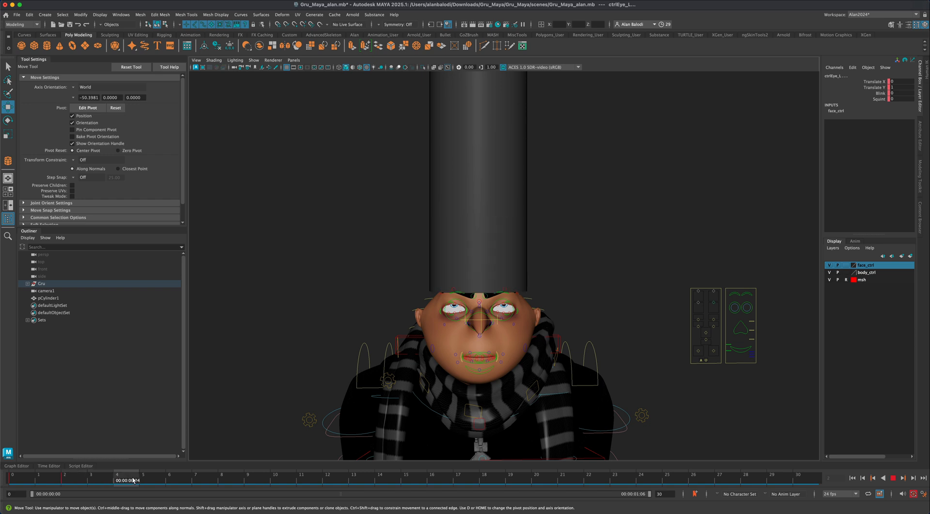
{"action": "mouse_move", "coordinate": [80, 476]}
{"action": "left_mouse_down"}
{"action": "mouse_move", "coordinate": [131, 476]}
{"action": "mouse_move", "coordinate": [66, 476]}
{"action": "mouse_move", "coordinate": [117, 477]}
{"action": "mouse_move", "coordinate": [76, 477]}
{"action": "left_mouse_up"}
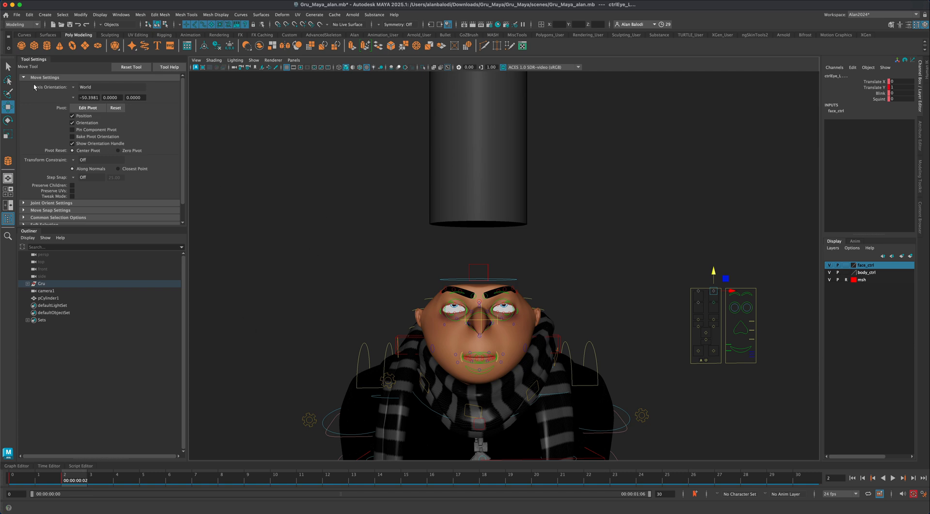
- Put the cylinder on a new display layer and set the layer to Template so it shows as wireframe
{"action": "left_click", "coordinate": [8, 67]}
{"action": "left_click", "coordinate": [473, 186]}
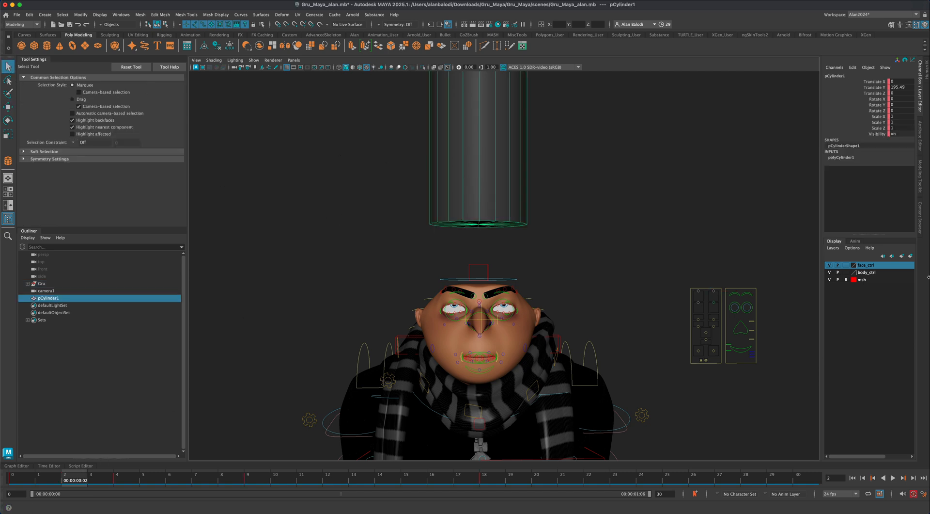
{"action": "left_click", "coordinate": [911, 255]}
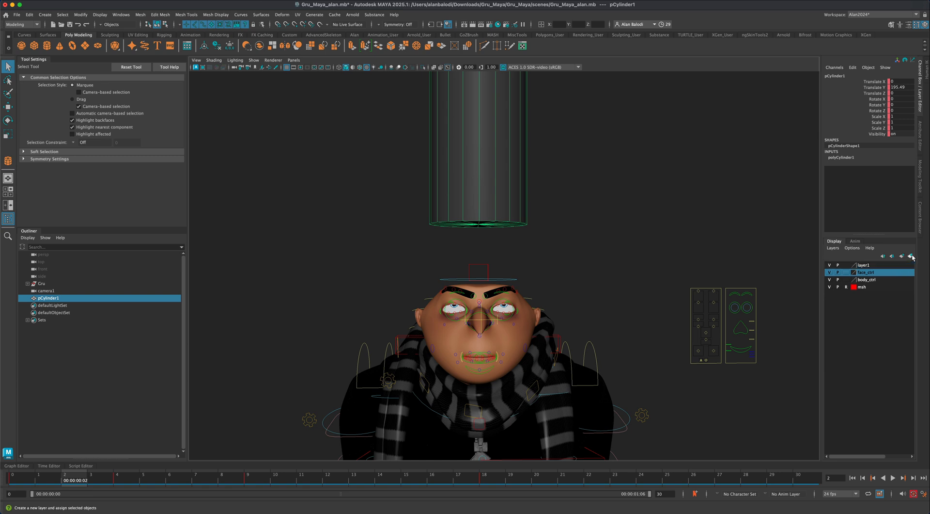
{"action": "left_click", "coordinate": [847, 265]}
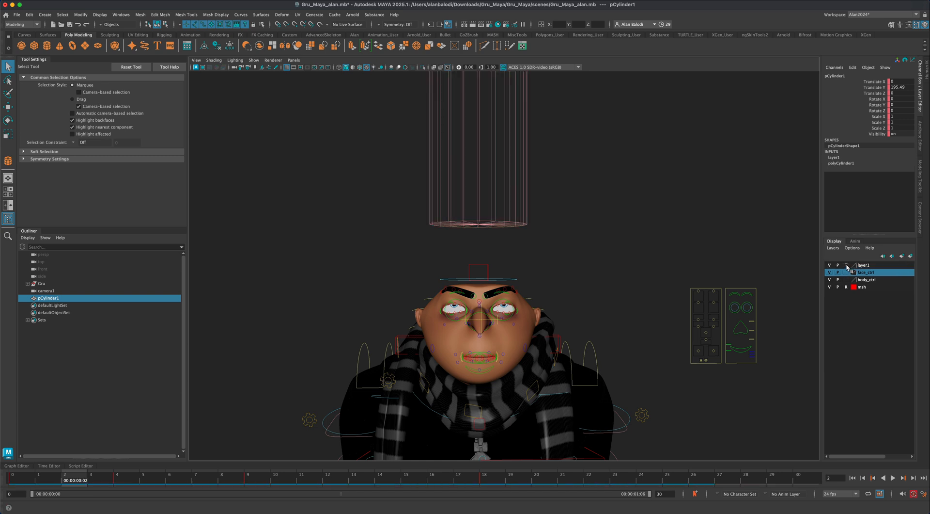
{"action": "left_click", "coordinate": [611, 261]}
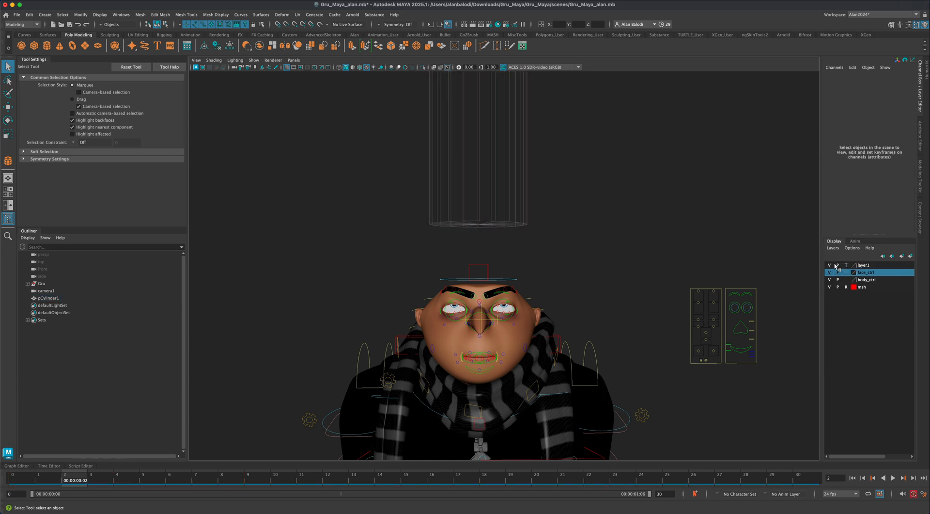
- Select the squashTop_M control above Gru's head and key its neutral pose at frame 3
{"action": "key", "text": "alt+v"}
{"action": "key", "text": "Escape"}
{"action": "left_click_drag", "start_coordinate": [458, 257], "coordinate": [480, 266]}
{"action": "left_click_drag", "start_coordinate": [73, 482], "coordinate": [99, 480]}
{"action": "key", "text": "s"}
- At frame 4, key the head squash control and lower it to Translate Y about -2.01
{"action": "key", "text": "alt+v"}
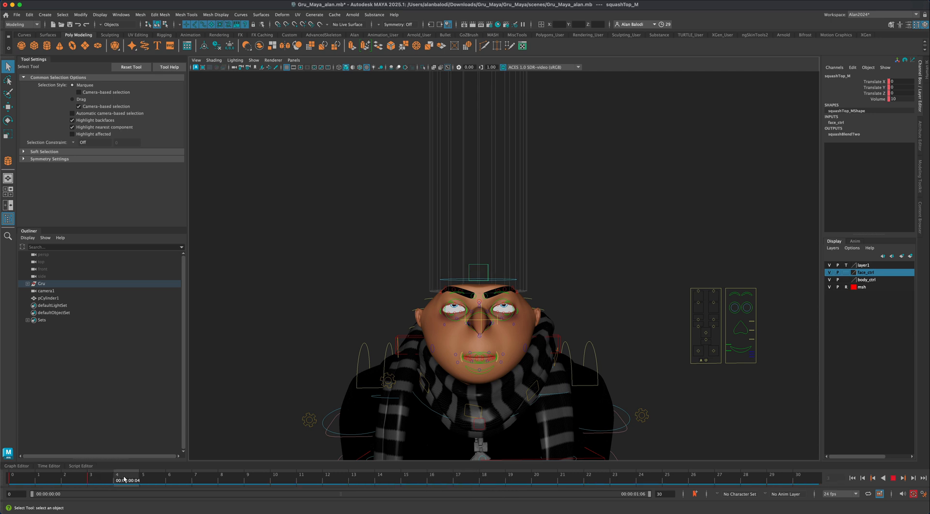
{"action": "key", "text": "s"}
{"action": "key", "text": "w"}
{"action": "left_click_drag", "start_coordinate": [478, 265], "coordinate": [477, 272]}
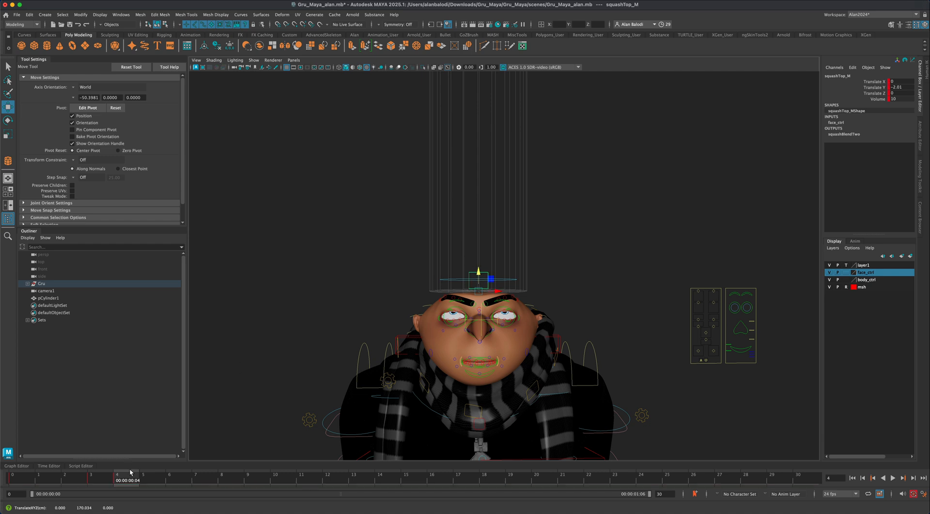
- At frame 6, key the head squash control and lower it further to Translate Y about -7.035
{"action": "left_click", "coordinate": [114, 477]}
{"action": "left_click_drag", "start_coordinate": [114, 477], "coordinate": [169, 477]}
{"action": "key", "text": "s"}
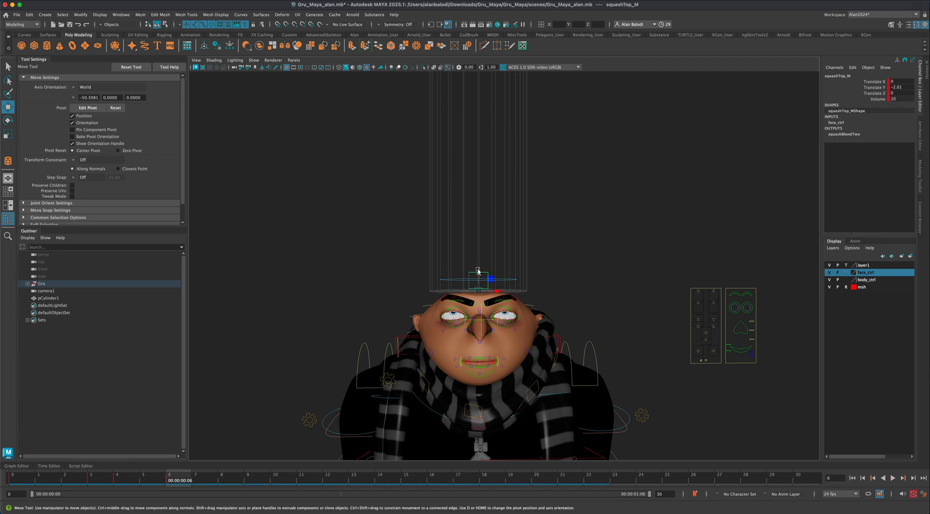
{"action": "left_click_drag", "start_coordinate": [472, 280], "coordinate": [476, 291]}
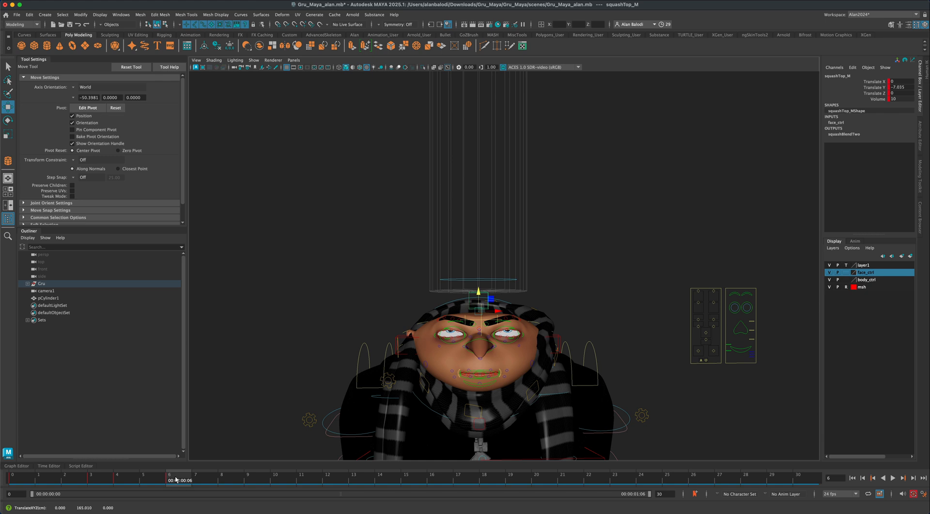
- At frame 9, key the head squash control and raise it to Translate Y about -2.101
{"action": "left_click_drag", "start_coordinate": [176, 480], "coordinate": [262, 480]}
{"action": "key", "text": "s"}
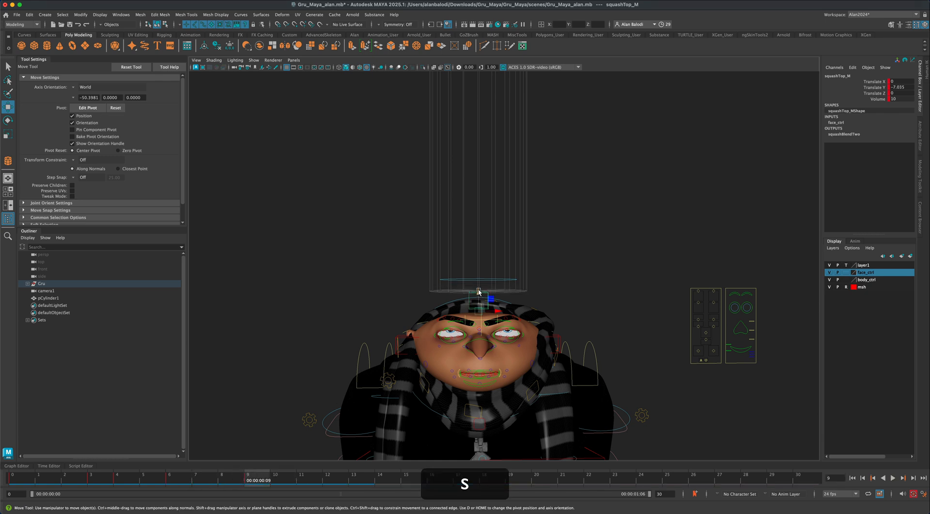
{"action": "left_click_drag", "start_coordinate": [483, 292], "coordinate": [483, 271]}
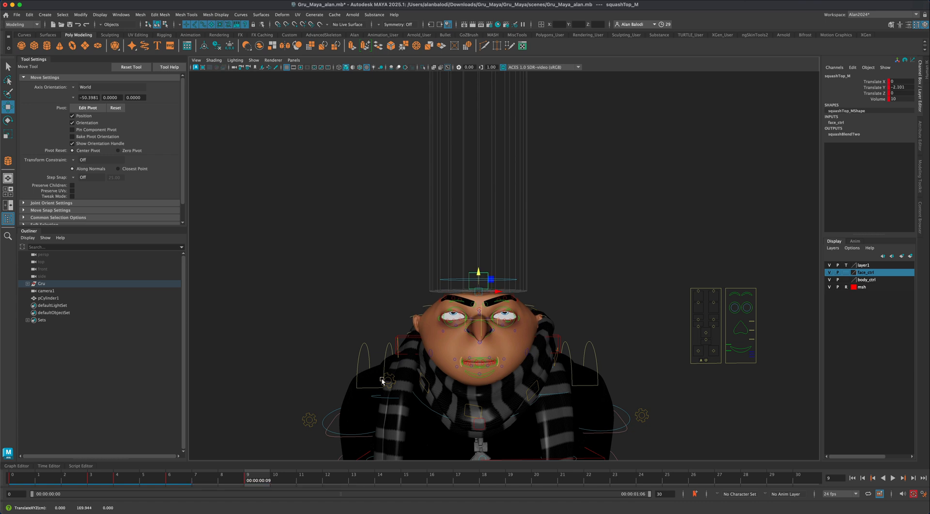
- Copy the head squash control's neutral key from frame 3 and paste it at frame 14
{"action": "left_click_drag", "start_coordinate": [325, 480], "coordinate": [101, 478]}
{"action": "right_click", "coordinate": [101, 478]}
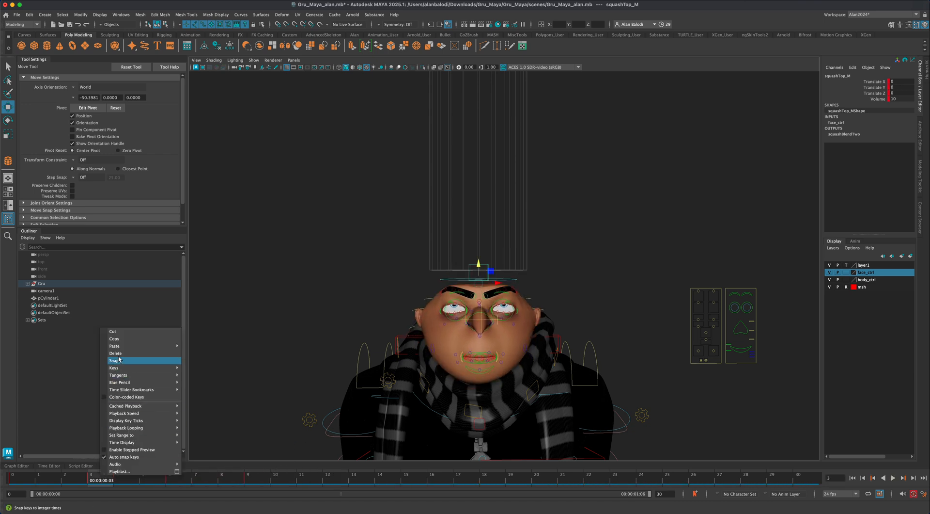
{"action": "left_click", "coordinate": [115, 338]}
{"action": "left_click", "coordinate": [253, 479]}
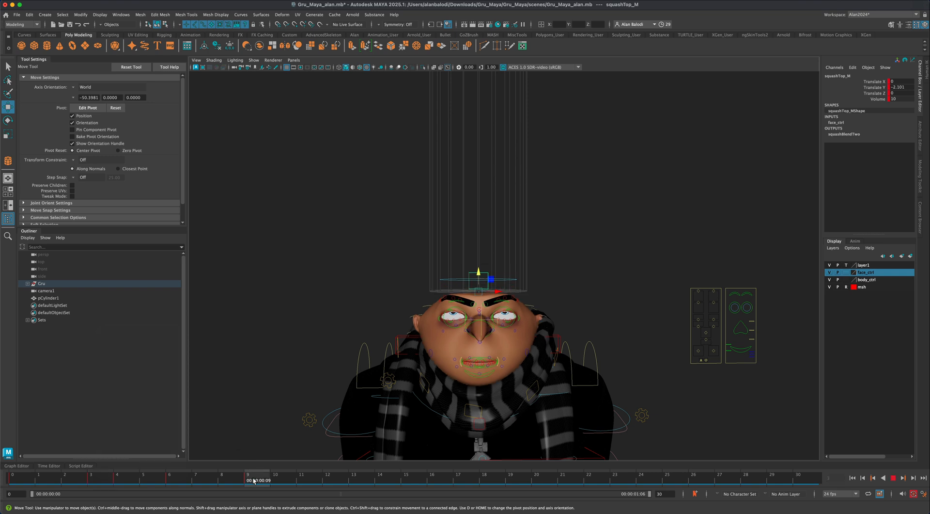
{"action": "left_click_drag", "start_coordinate": [253, 479], "coordinate": [396, 480]}
{"action": "right_click", "coordinate": [390, 480]}
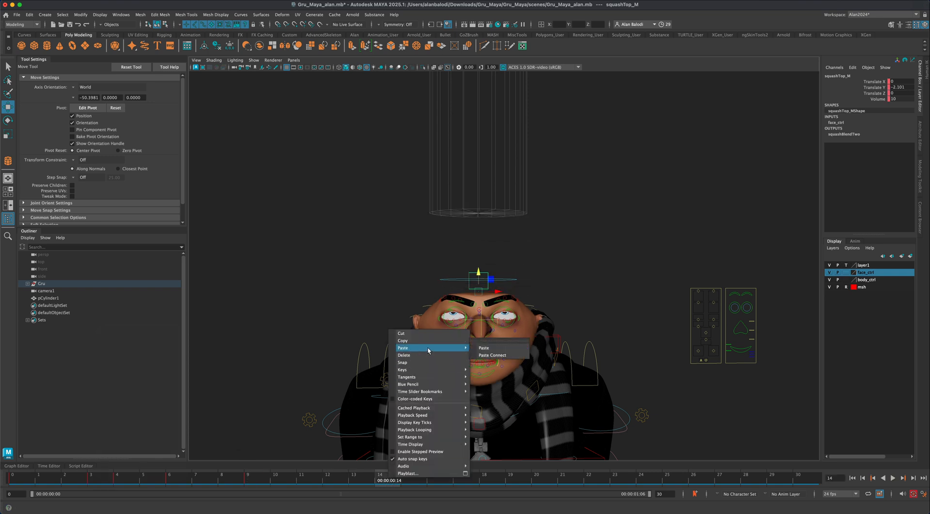
{"action": "left_click", "coordinate": [480, 348]}
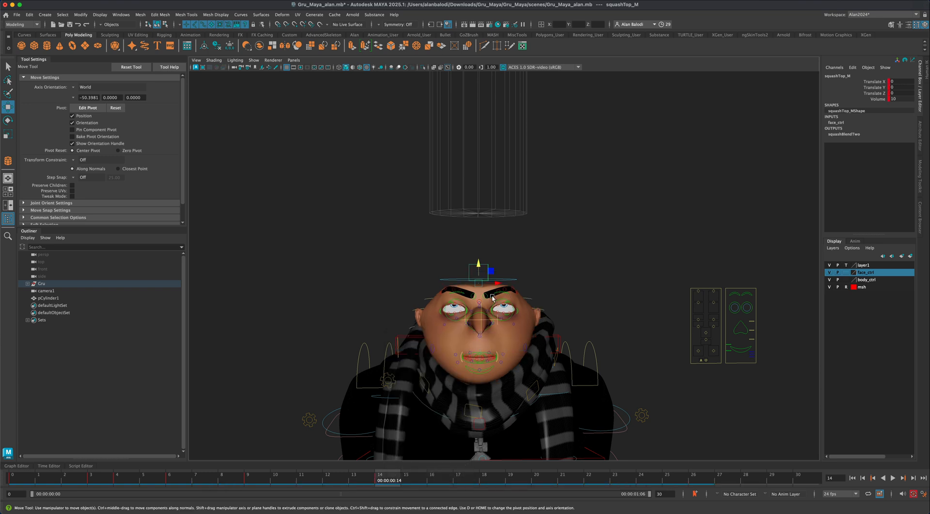
- Compare the face at frames 0 and 3, and select the head squash control's whole timeline range
{"action": "left_click", "coordinate": [93, 481]}
{"action": "left_click", "coordinate": [22, 477]}
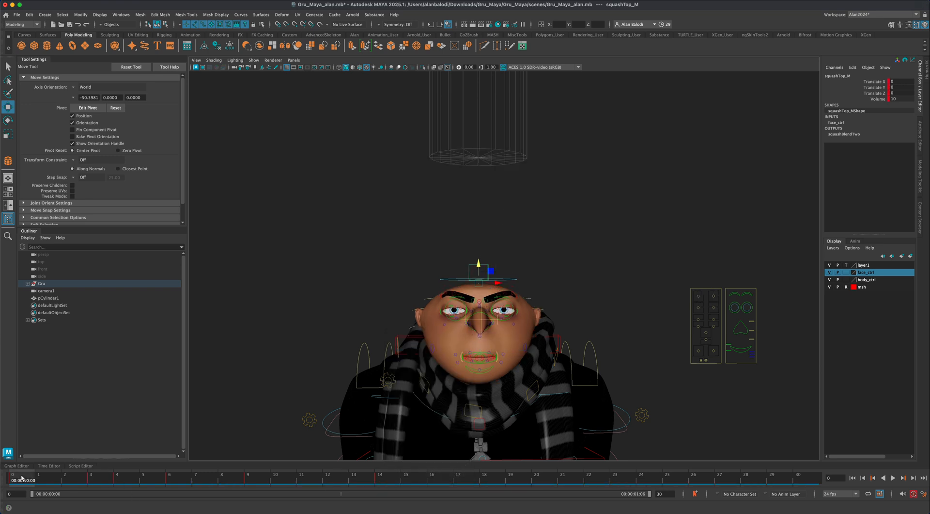
{"action": "left_click", "coordinate": [99, 478]}
{"action": "double_click", "coordinate": [99, 478]}
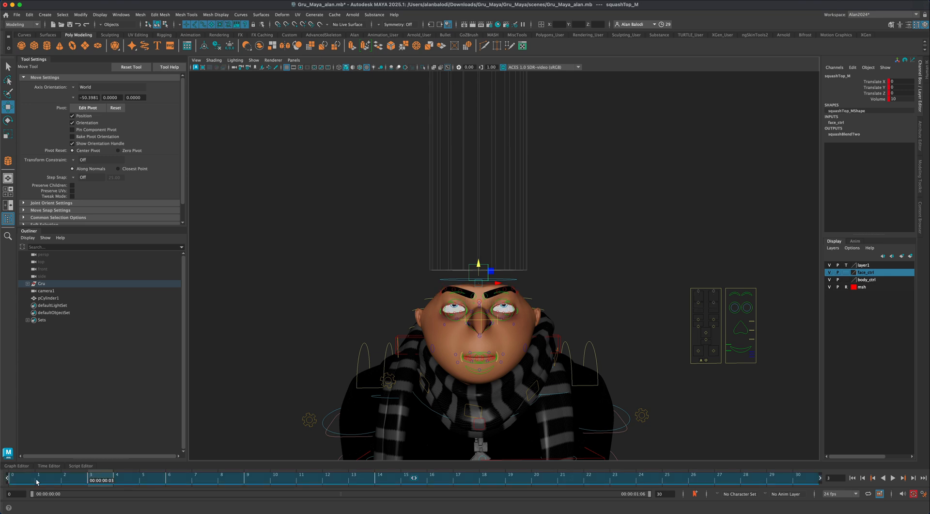
- Scrub through the head squash animation, return to the first frame and play it
{"action": "left_click", "coordinate": [85, 479]}
{"action": "left_click", "coordinate": [130, 480]}
{"action": "double_click", "coordinate": [669, 480]}
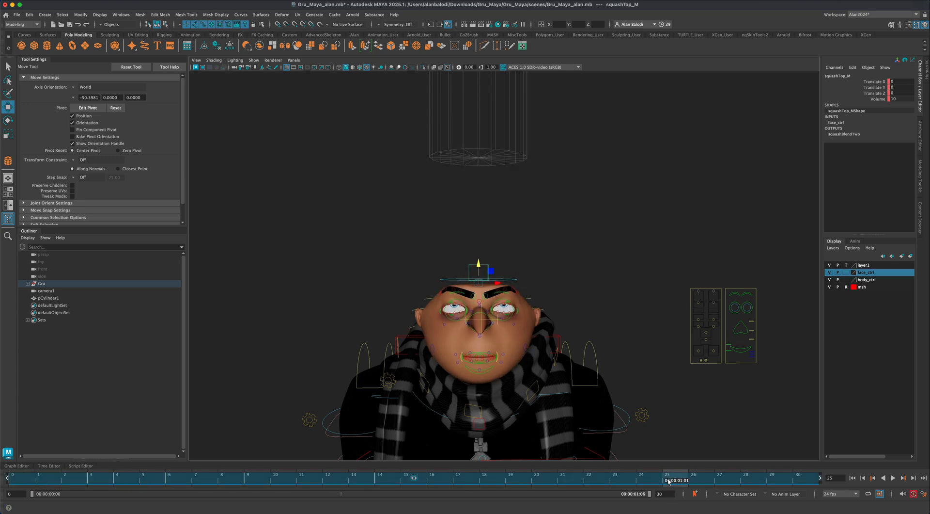
{"action": "left_click", "coordinate": [852, 478]}
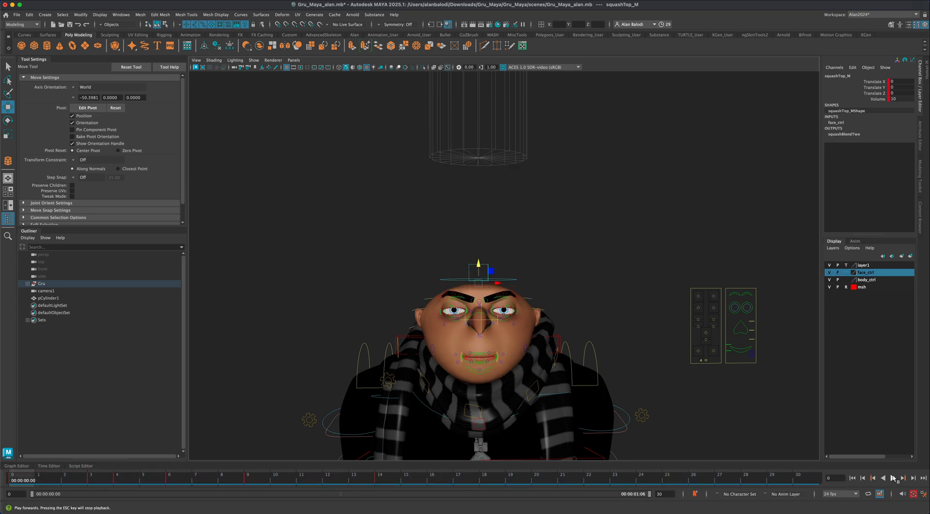
{"action": "left_click", "coordinate": [894, 478]}
- Set layer1's display type to Reference so the cylinder is shaded, and play the animation from the start
{"action": "left_click", "coordinate": [846, 266]}
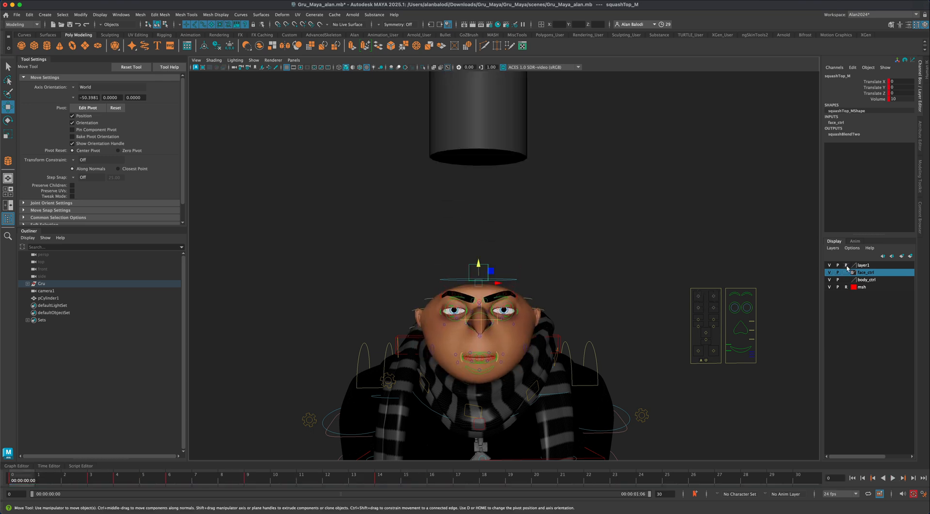
{"action": "left_click", "coordinate": [847, 265]}
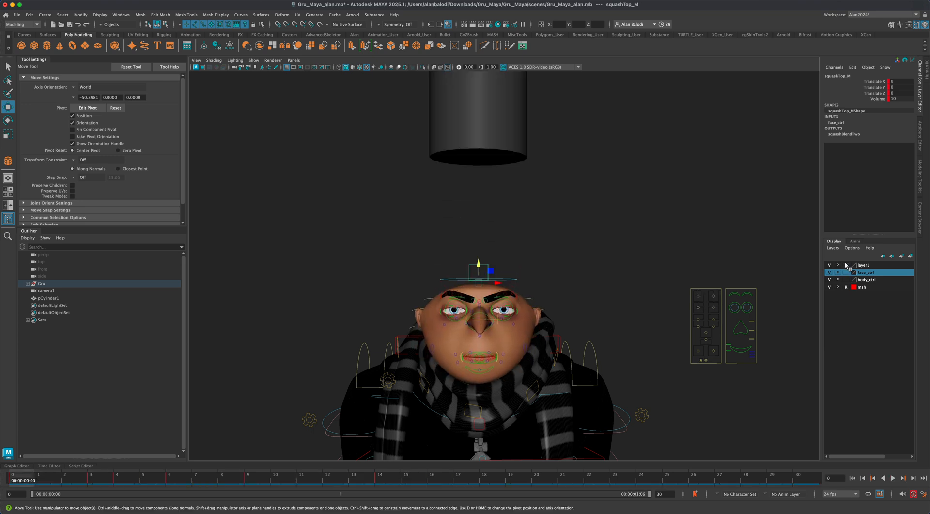
{"action": "left_click", "coordinate": [893, 478]}
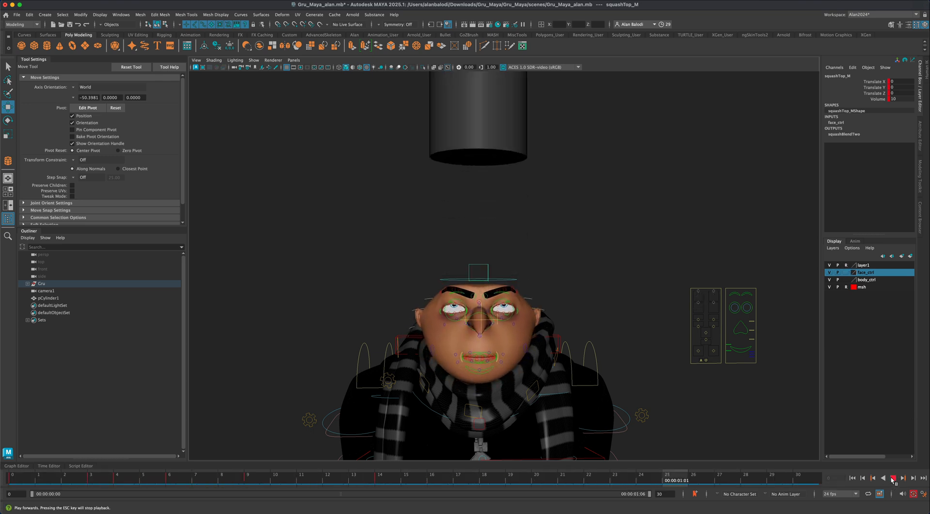
{"action": "left_click", "coordinate": [893, 477]}
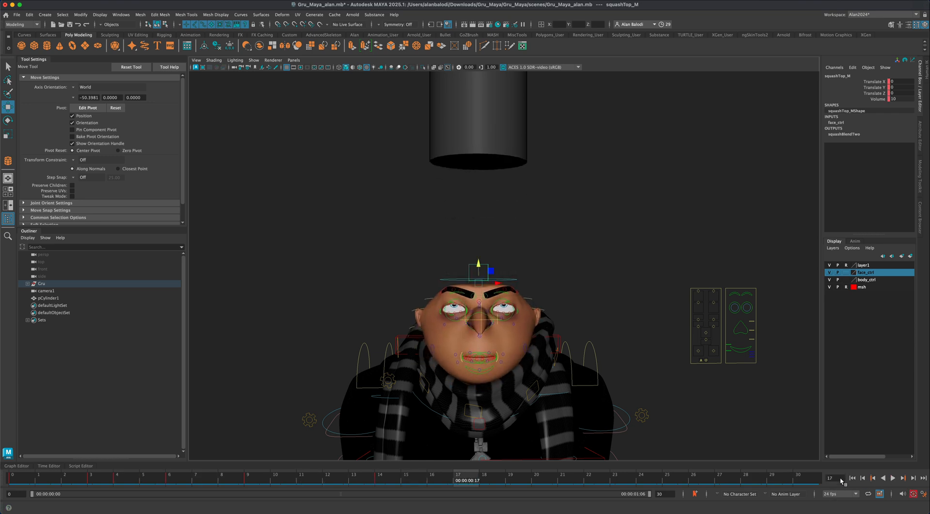
{"action": "left_click", "coordinate": [855, 478]}
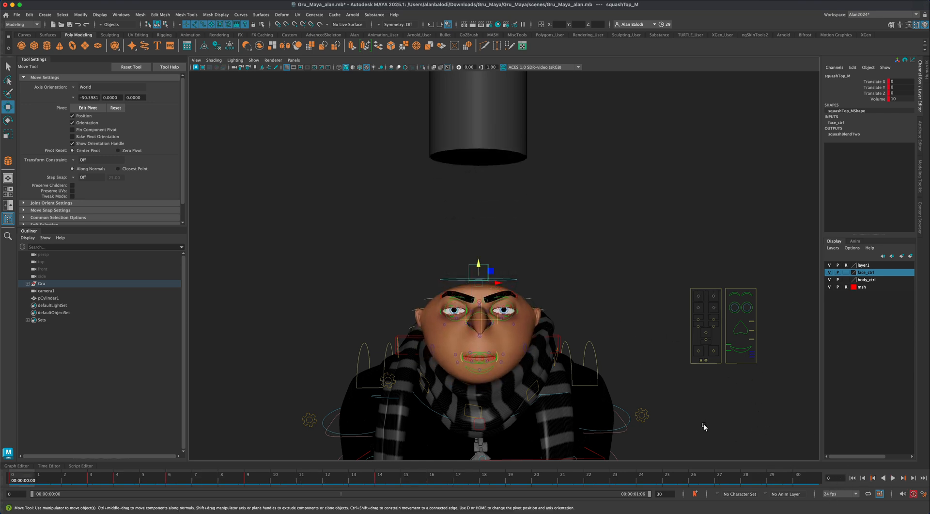
- Set the scene frame rate to 30 fps and review the retimed animation on the timeline
{"action": "left_click", "coordinate": [841, 493]}
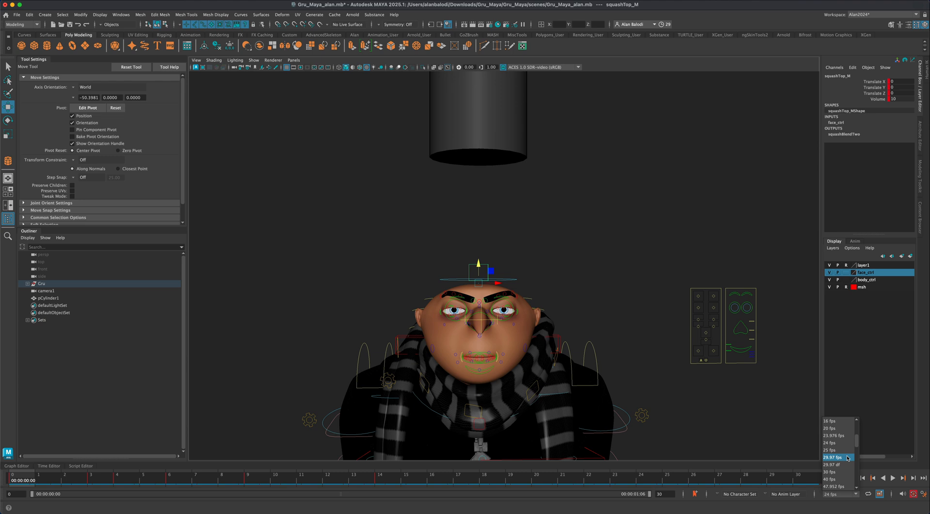
{"action": "left_click", "coordinate": [846, 471]}
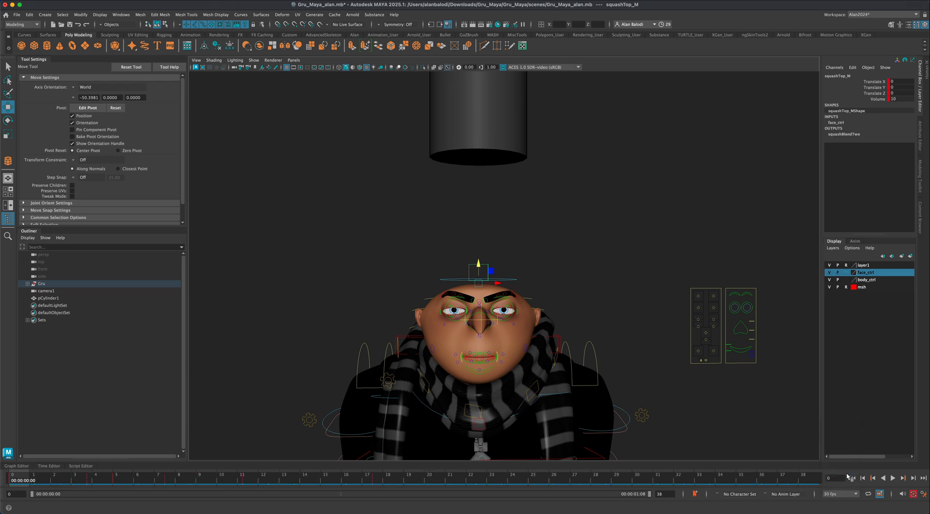
{"action": "left_click", "coordinate": [893, 478]}
{"action": "left_click", "coordinate": [40, 479]}
{"action": "left_click", "coordinate": [18, 482]}
- Snap the squashTop_M key between frames 17 and 18 to whole frame 18
{"action": "left_click", "coordinate": [374, 479]}
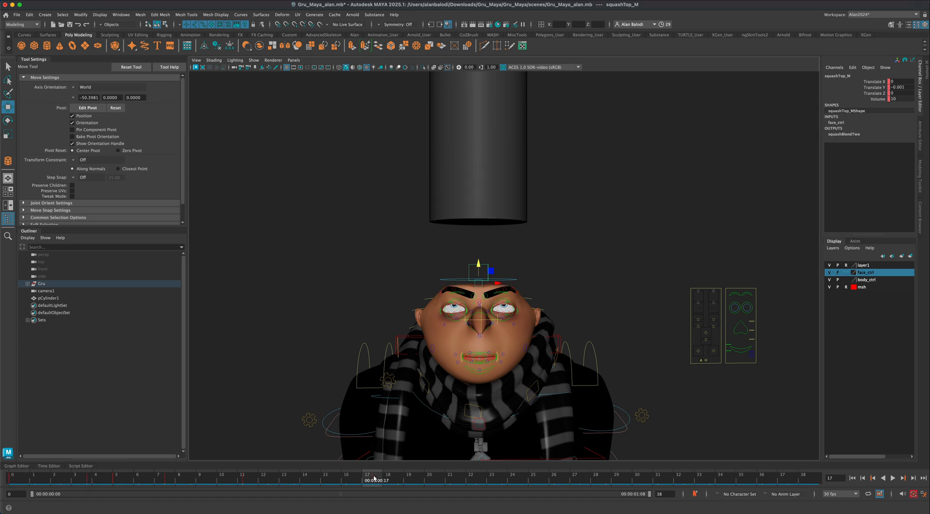
{"action": "right_click", "coordinate": [374, 478]}
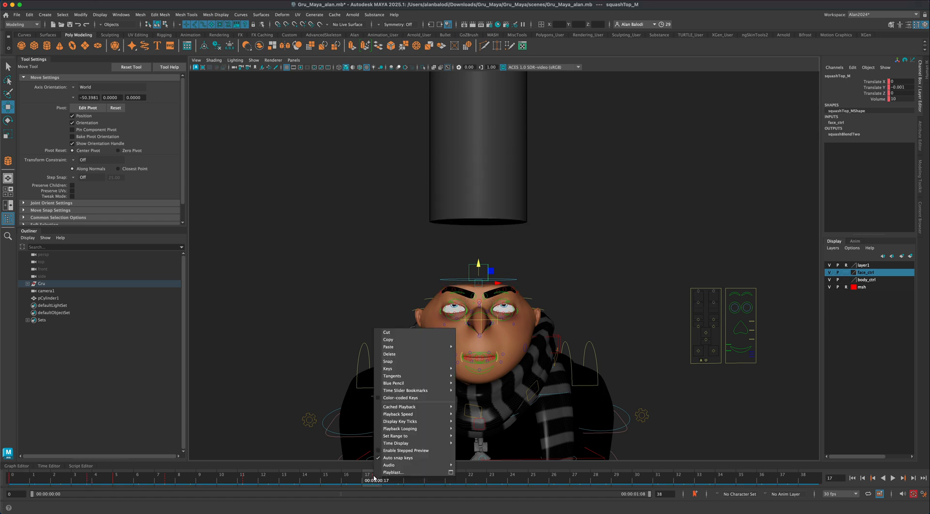
{"action": "left_click", "coordinate": [422, 362]}
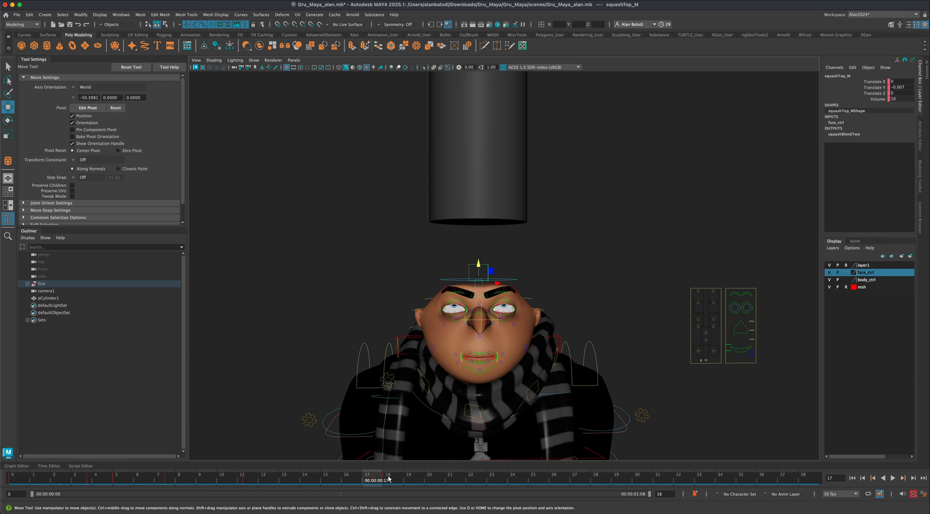
{"action": "left_click", "coordinate": [388, 478]}
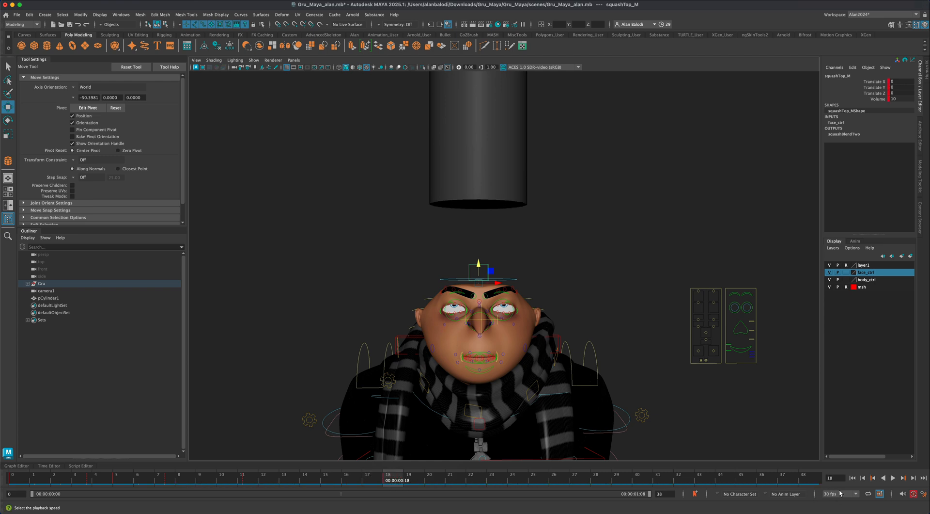
- Snap the remaining off-frame squashTop_M keys to whole frames 11, 8 and 4
{"action": "left_click", "coordinate": [242, 478]}
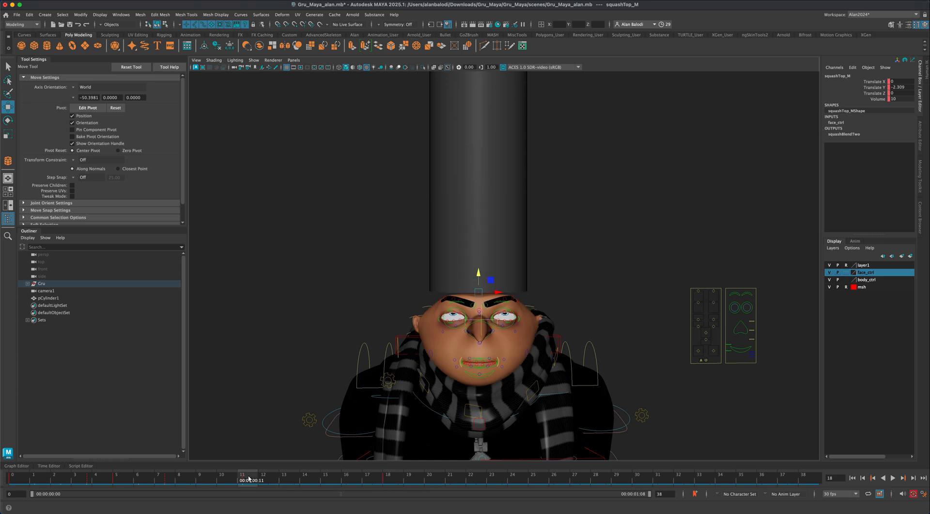
{"action": "right_click", "coordinate": [248, 478]}
{"action": "left_click", "coordinate": [287, 361]}
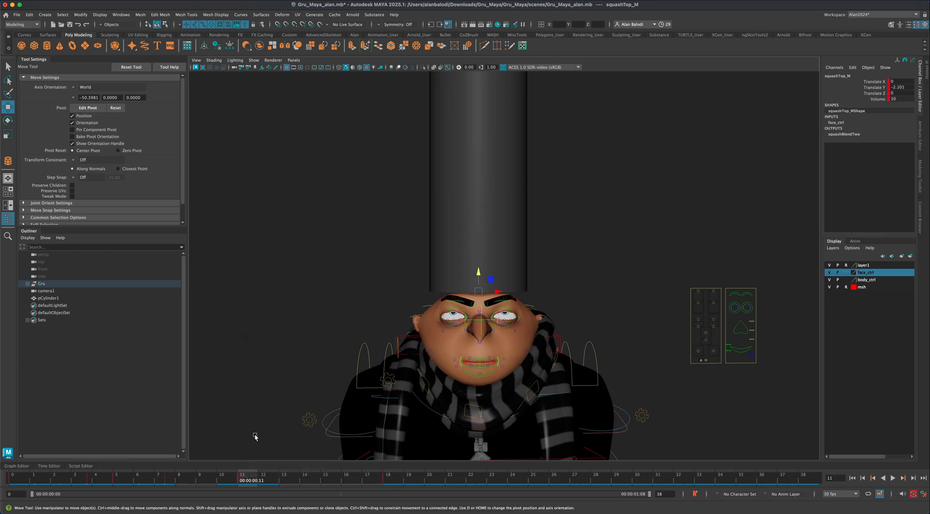
{"action": "left_click", "coordinate": [171, 477]}
{"action": "right_click", "coordinate": [176, 478]}
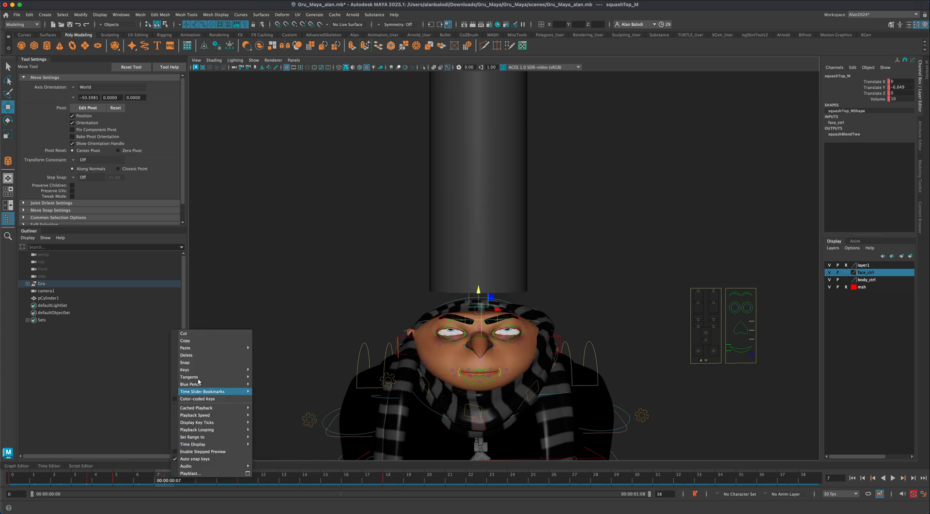
{"action": "left_click", "coordinate": [202, 363]}
{"action": "left_click", "coordinate": [78, 478]}
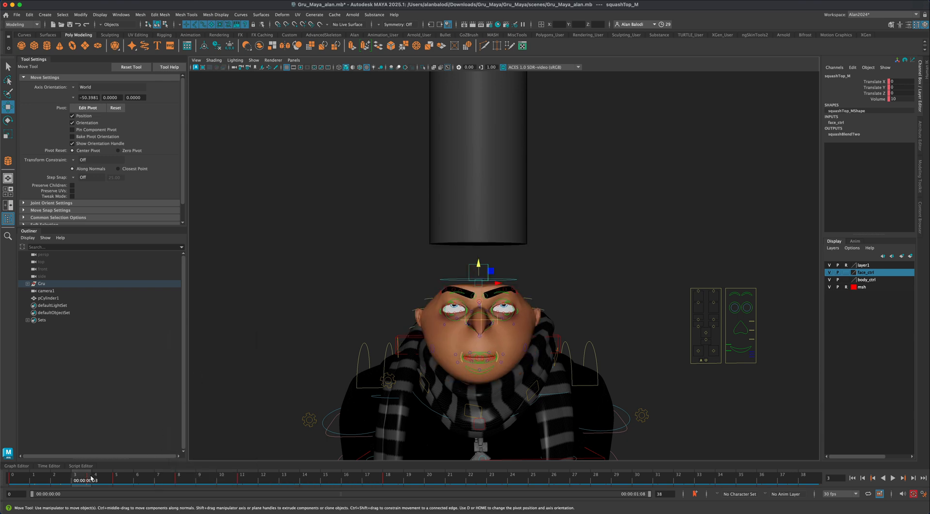
{"action": "right_click", "coordinate": [92, 478]}
{"action": "left_click", "coordinate": [121, 360]}
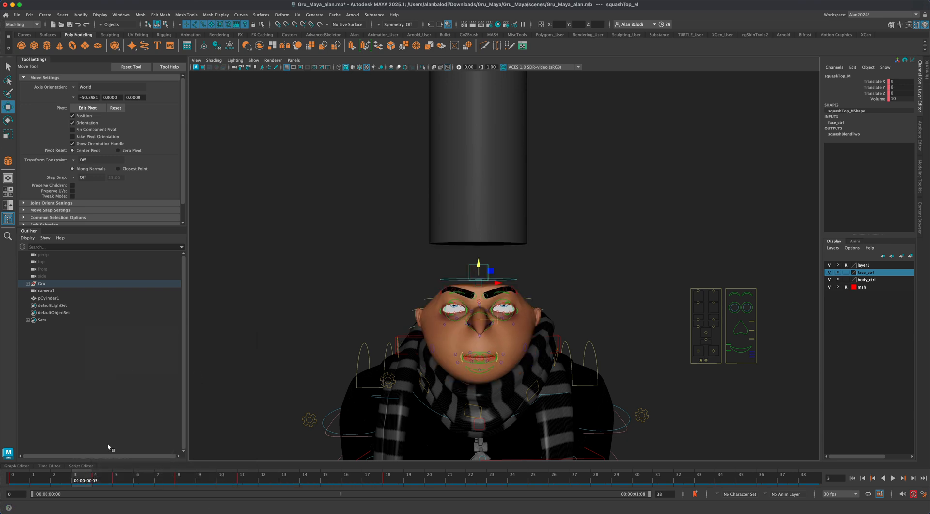
- Play the animation from the first frame to check the timing of the snapped keys
{"action": "left_click", "coordinate": [852, 478]}
{"action": "left_click", "coordinate": [893, 477]}
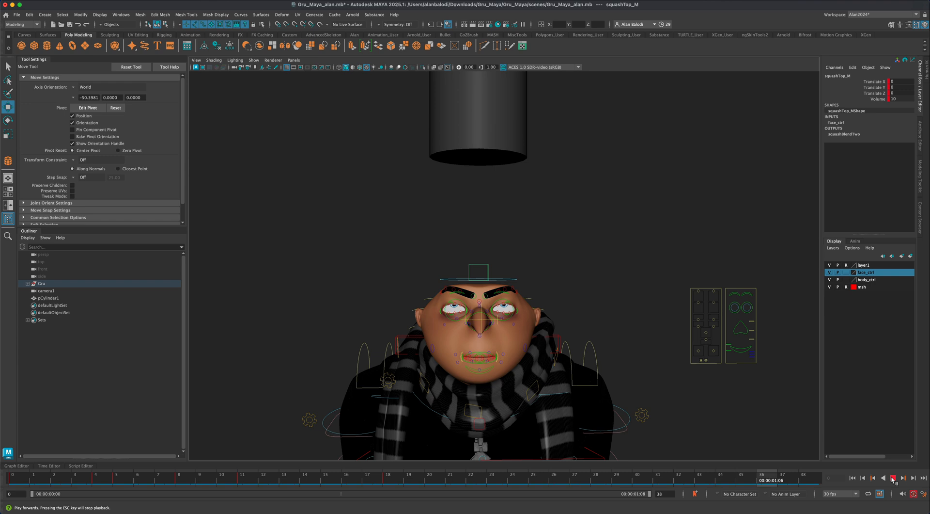
{"action": "left_click", "coordinate": [893, 477]}
- At frame 18, move the eye controls in the face panel to Translate Y 0.162 and play back the result
{"action": "left_click_drag", "start_coordinate": [146, 475], "coordinate": [388, 473]}
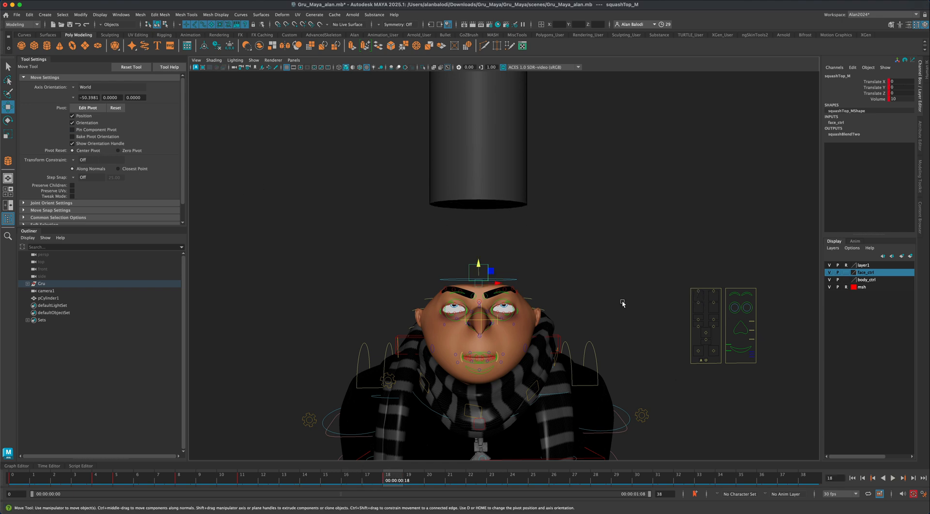
{"action": "left_click_drag", "start_coordinate": [694, 309], "coordinate": [714, 277]}
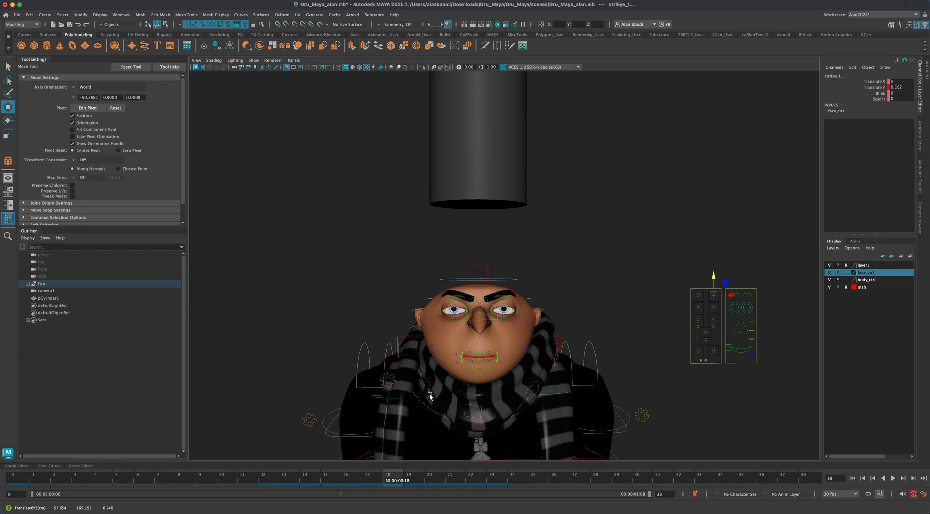
{"action": "left_click_drag", "start_coordinate": [393, 478], "coordinate": [892, 491]}
{"action": "left_click", "coordinate": [892, 478]}
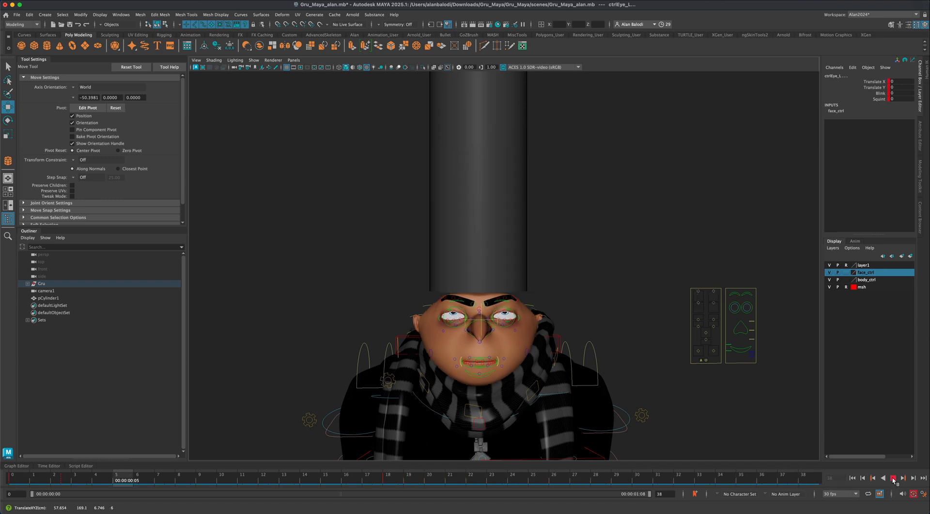
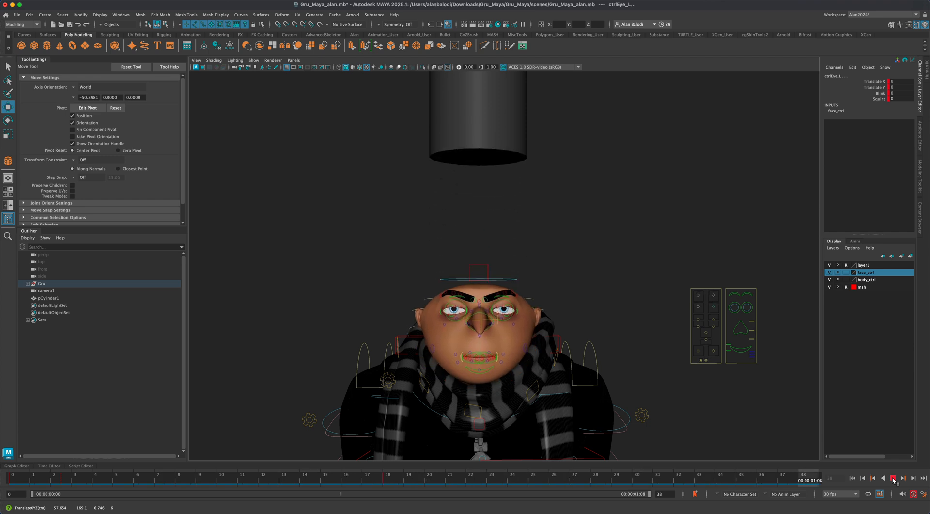
{"action": "left_click", "coordinate": [894, 478]}
- Select the IKSpine3_M chest control and keyframe its rest pose at frame 5
{"action": "scroll", "coordinate": [531, 426], "scroll_direction": "down", "scroll_amount": 5}
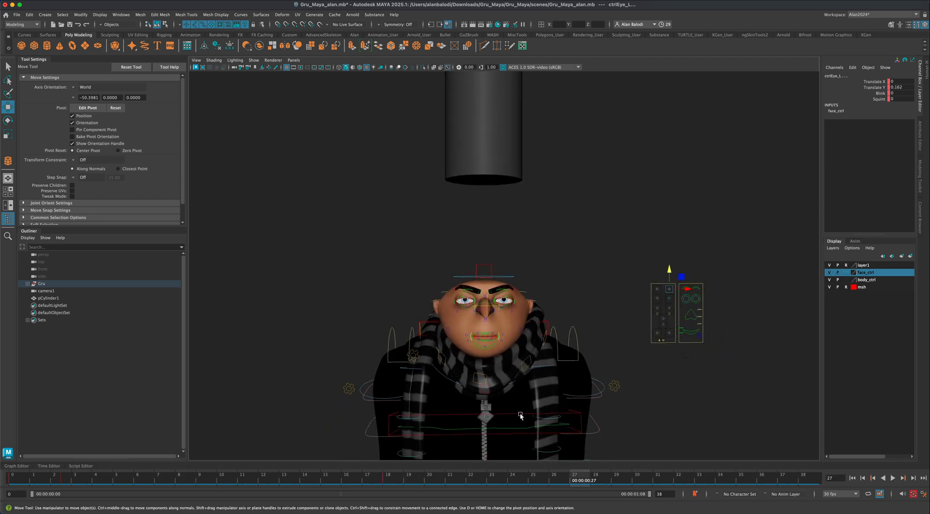
{"action": "left_click", "coordinate": [520, 416]}
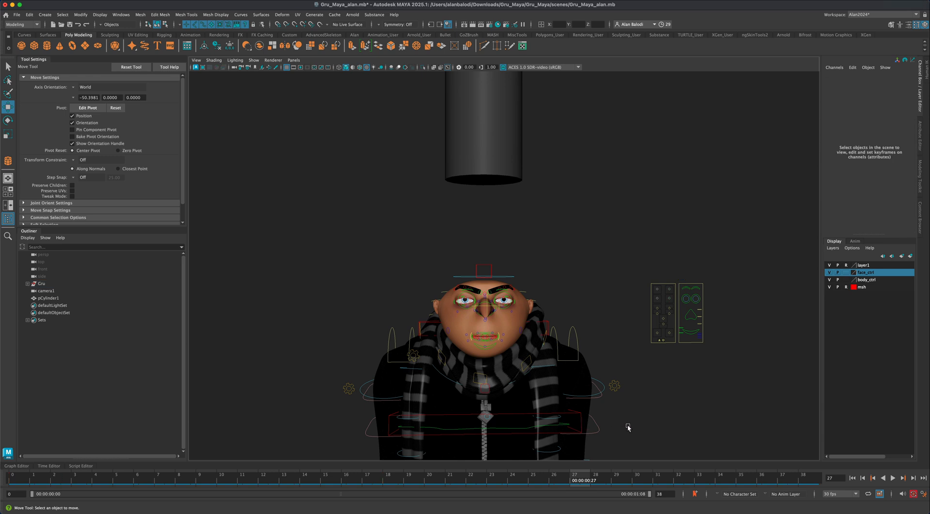
{"action": "key", "text": "alt+shift+v"}
{"action": "key", "text": "q"}
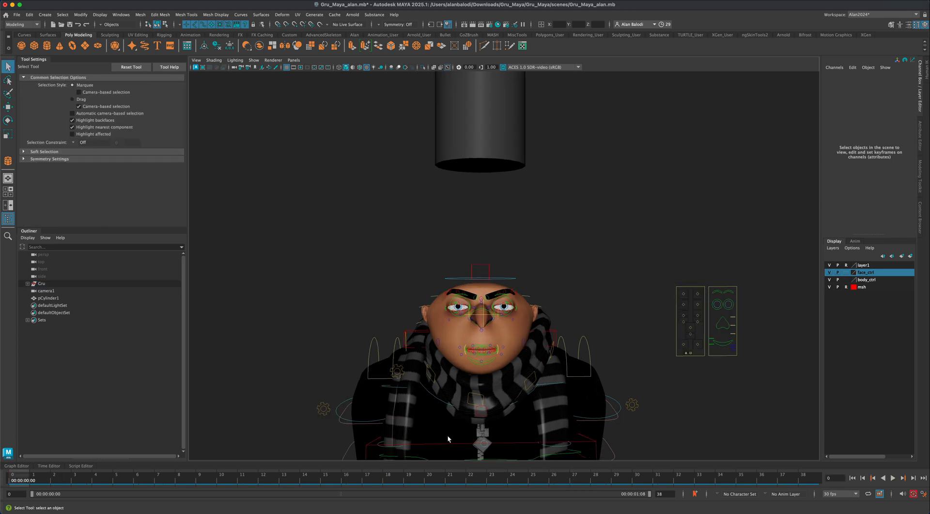
{"action": "left_click", "coordinate": [444, 442]}
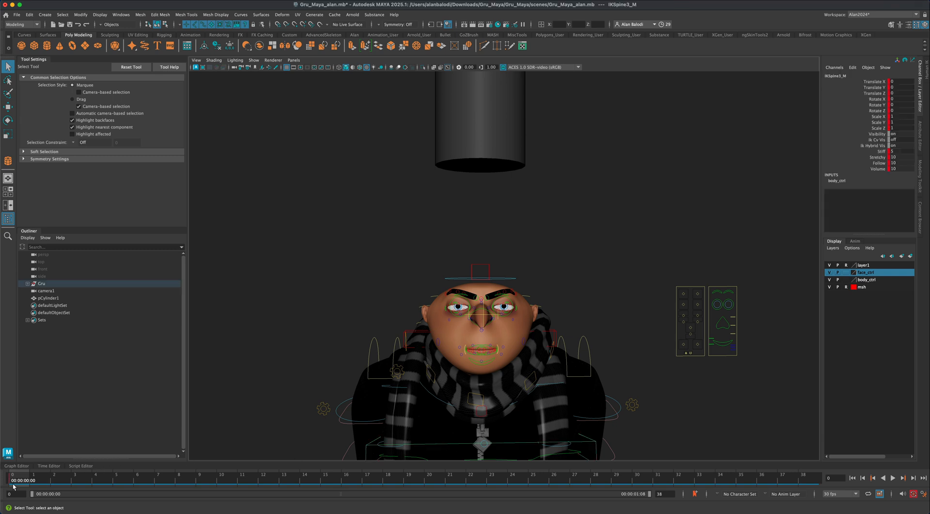
{"action": "left_click_drag", "start_coordinate": [18, 481], "coordinate": [180, 480]}
{"action": "key", "text": "s"}
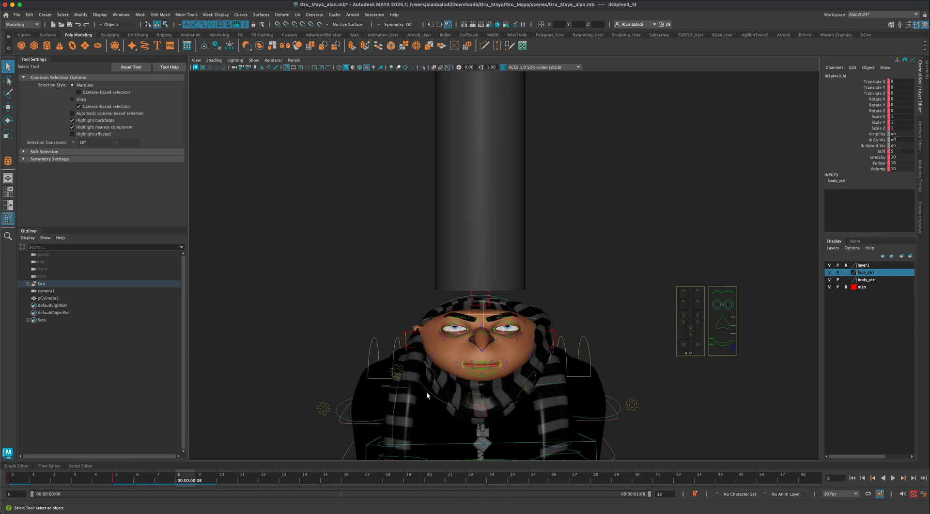
- Keyframe the IKSpine3_M control's rest pose at frame 14 and at frame 8
{"action": "left_click_drag", "start_coordinate": [186, 481], "coordinate": [306, 479]}
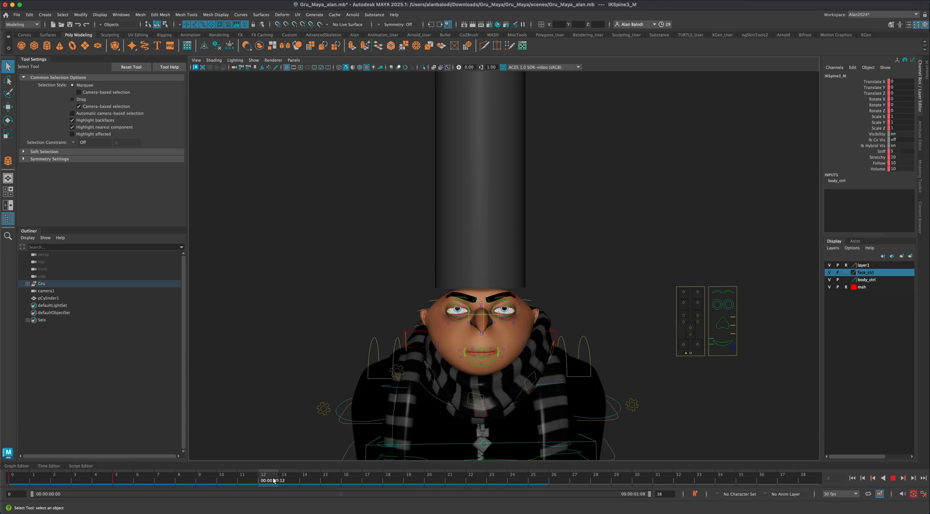
{"action": "key", "text": "s"}
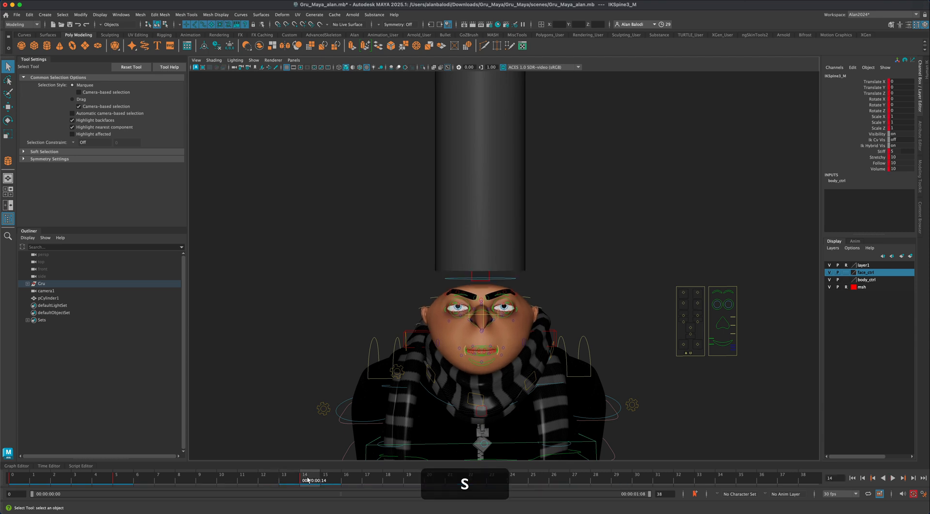
{"action": "left_click_drag", "start_coordinate": [308, 480], "coordinate": [179, 480]}
{"action": "key", "text": "s"}
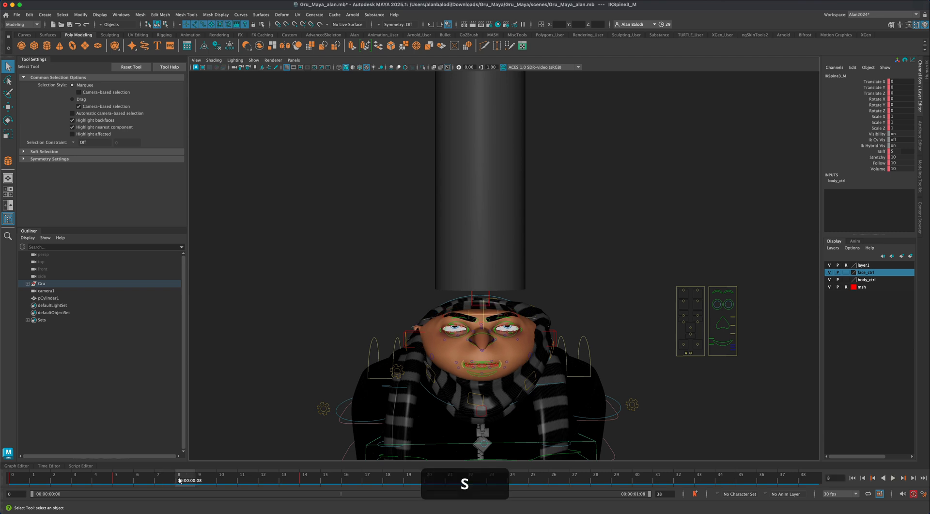
- At frame 8, move the IKSpine3_M control down to about Translate Y -1.295
{"action": "left_click", "coordinate": [677, 429]}
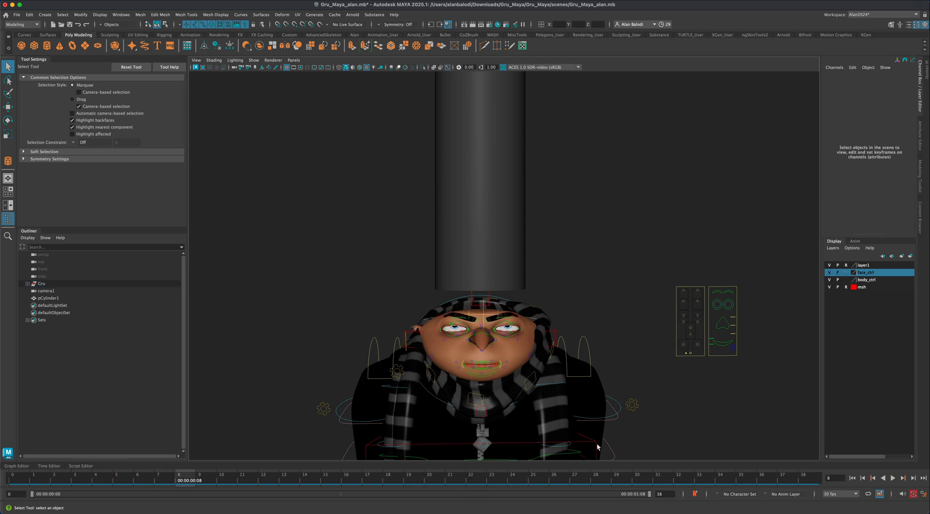
{"action": "left_click", "coordinate": [594, 440]}
{"action": "key", "text": "w"}
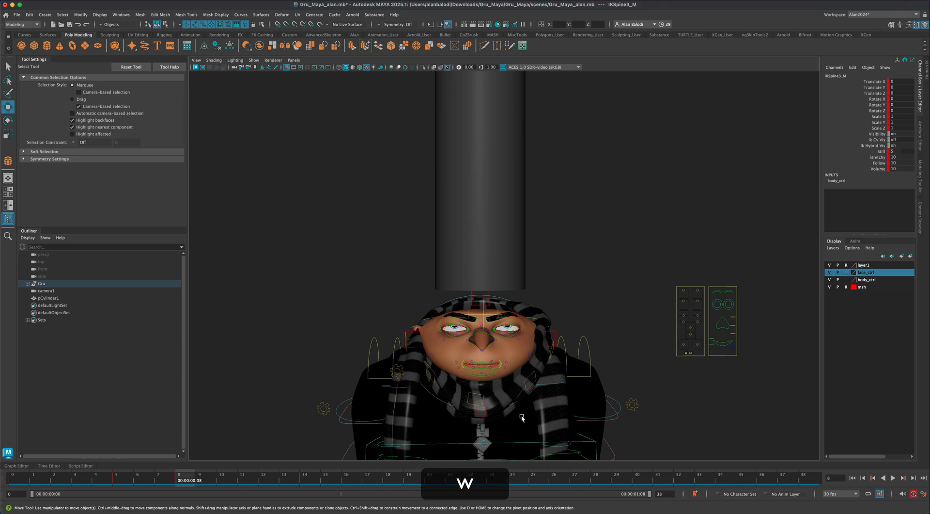
{"action": "left_click_drag", "start_coordinate": [481, 424], "coordinate": [480, 430]}
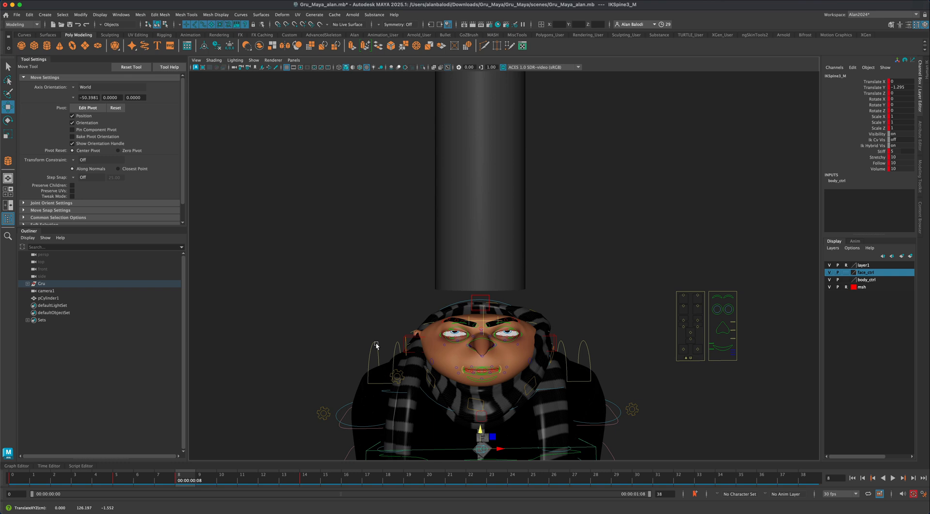
- Select both FKScapula shoulder controls, keyframe them at frame 4 and lower them there to Translate Z 1.748
{"action": "left_click", "coordinate": [377, 345]}
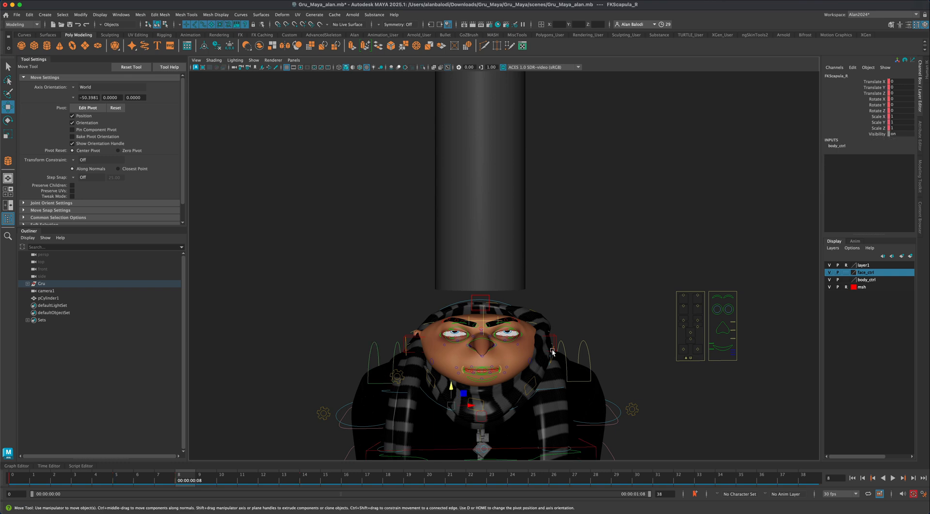
{"action": "left_click", "coordinate": [584, 344], "text": "shift"}
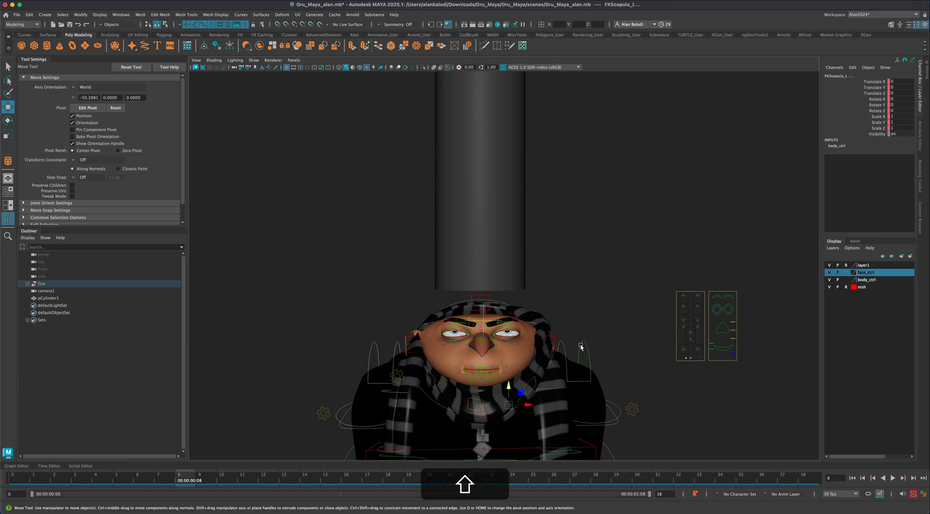
{"action": "left_click_drag", "start_coordinate": [187, 480], "coordinate": [111, 477]}
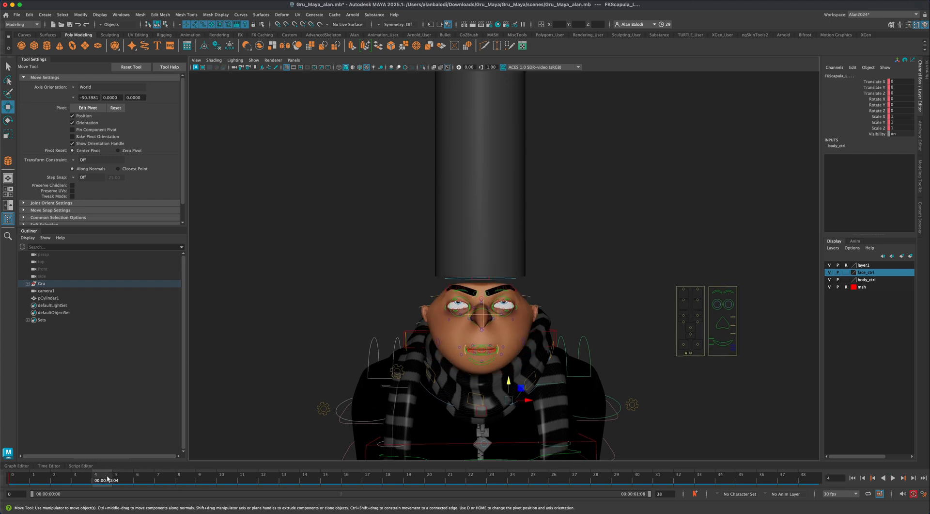
{"action": "key", "text": "s"}
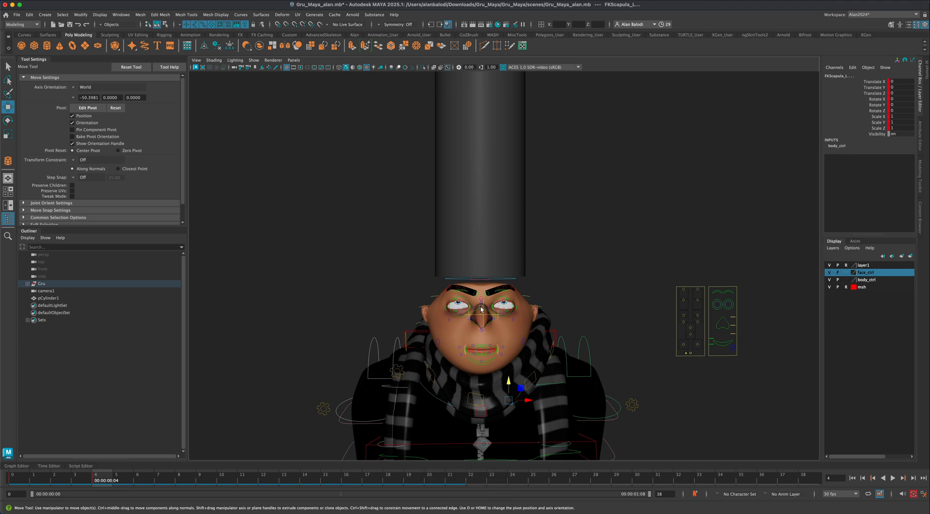
{"action": "left_click_drag", "start_coordinate": [508, 382], "coordinate": [508, 388]}
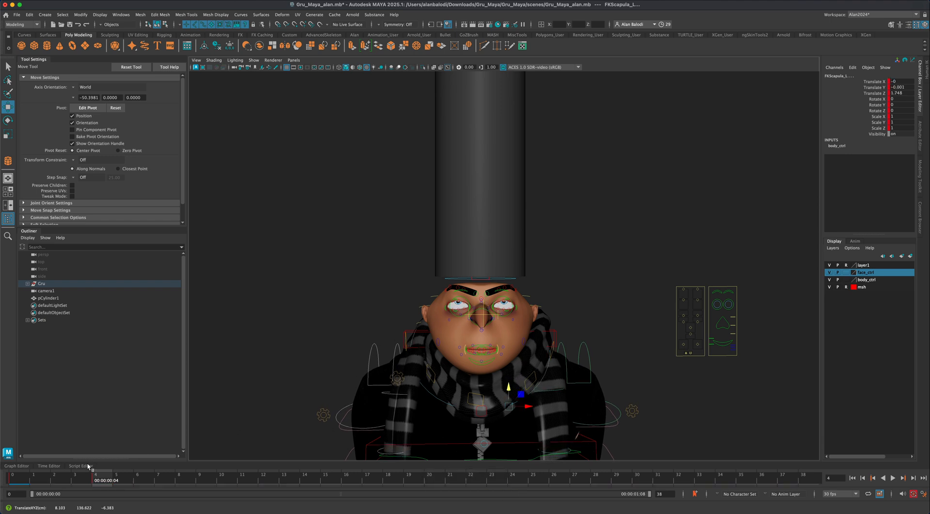
- Raise both shoulder controls to about Translate Z -4.526 at frame 7 and lower them to about 0.717 at frame 12
{"action": "left_click_drag", "start_coordinate": [98, 476], "coordinate": [160, 474]}
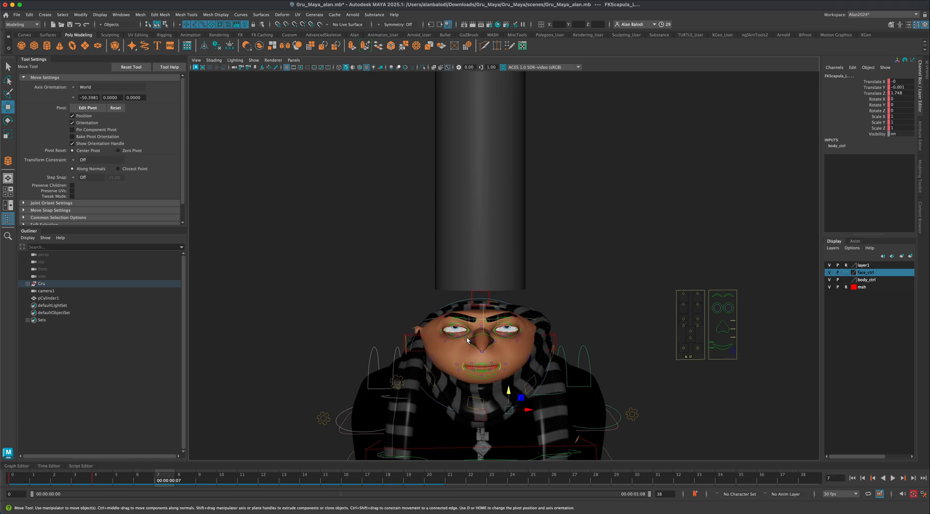
{"action": "left_click_drag", "start_coordinate": [510, 391], "coordinate": [514, 369]}
{"action": "left_click_drag", "start_coordinate": [176, 480], "coordinate": [263, 475]}
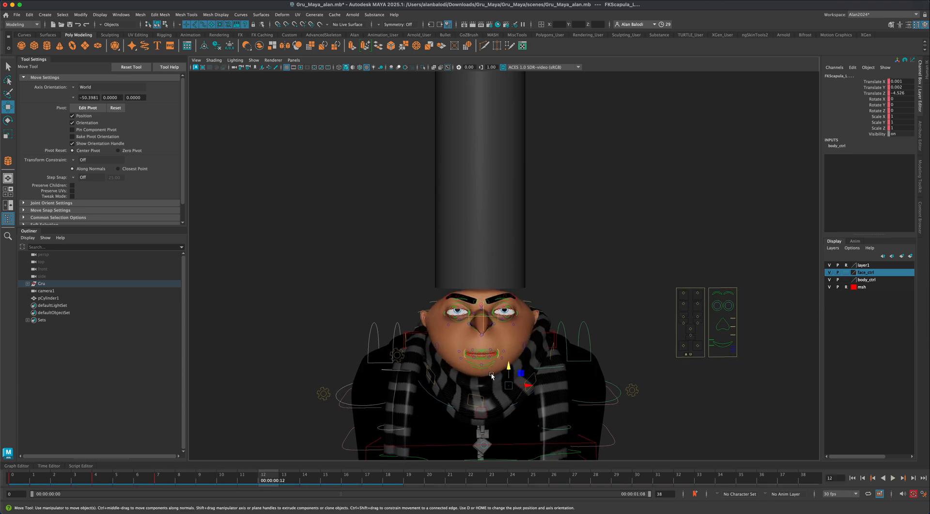
{"action": "left_click_drag", "start_coordinate": [508, 370], "coordinate": [508, 386]}
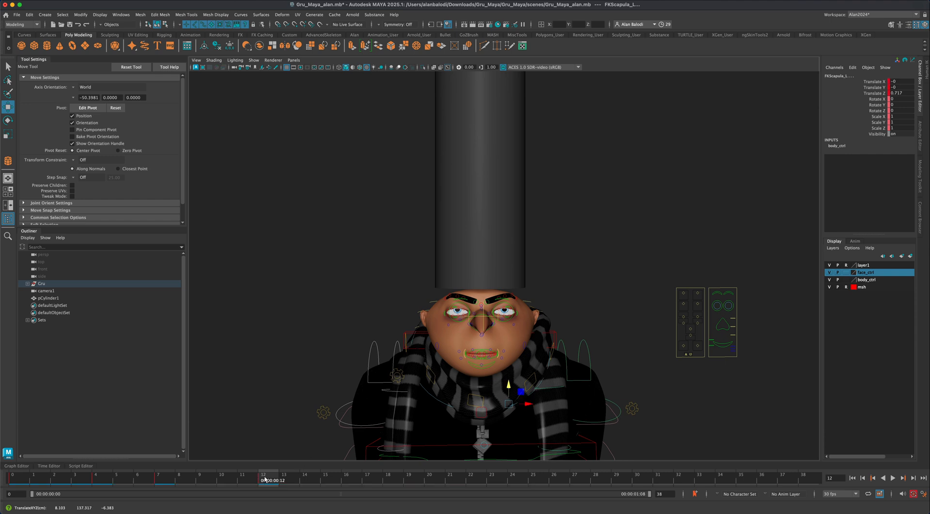
- Copy the shoulder controls' rest-pose key from frame 0 and paste it at frame 16
{"action": "left_click", "coordinate": [13, 480]}
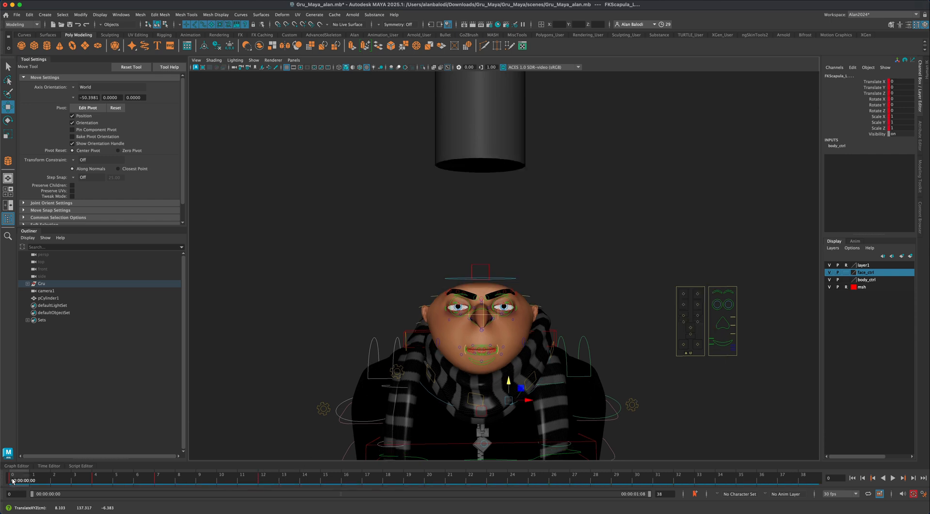
{"action": "right_click", "coordinate": [13, 481]}
{"action": "left_click", "coordinate": [27, 342]}
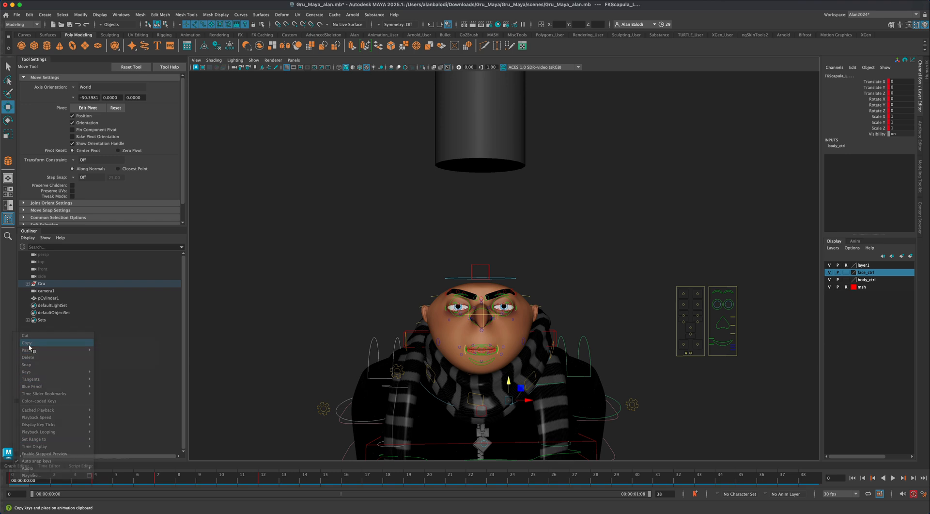
{"action": "left_click", "coordinate": [353, 476]}
{"action": "right_click", "coordinate": [353, 476]}
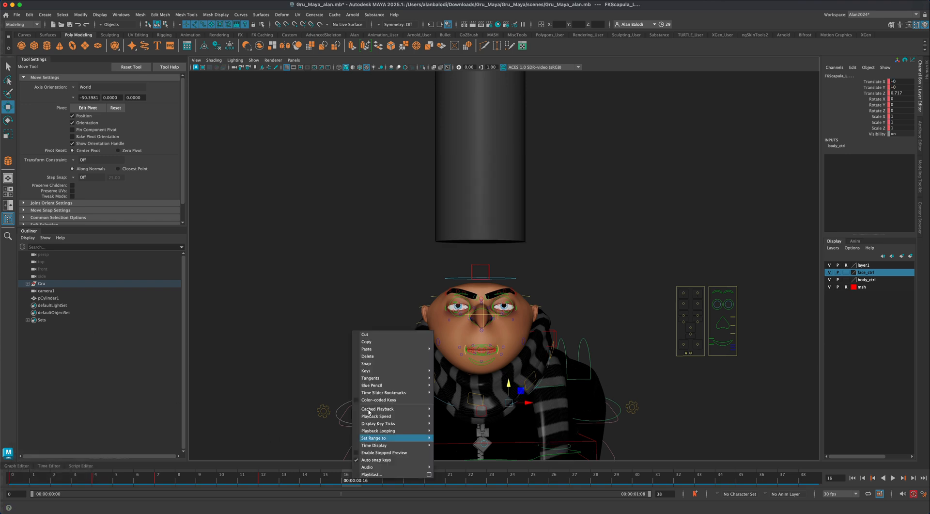
{"action": "mouse_move", "coordinate": [381, 350]}
{"action": "left_click", "coordinate": [463, 349]}
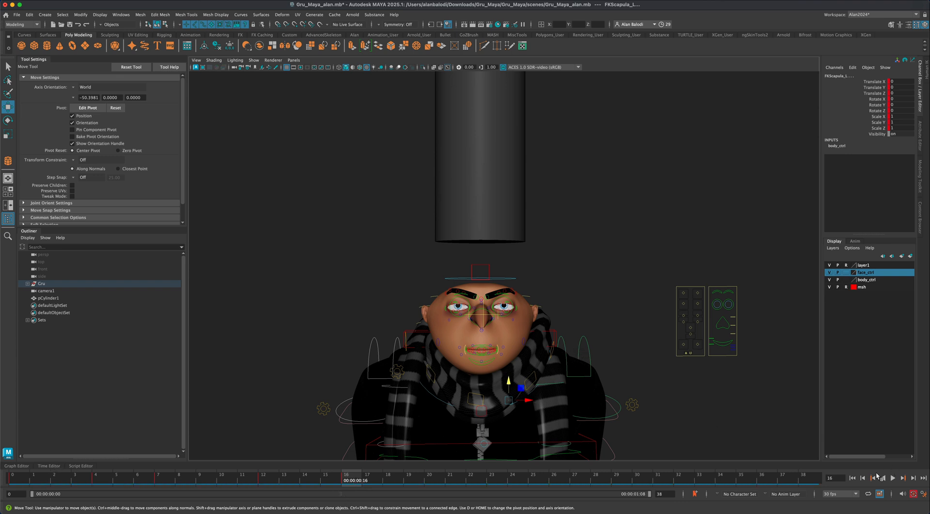
- Play the animation from the first frame to review the shoulder reaction
{"action": "left_click", "coordinate": [853, 477]}
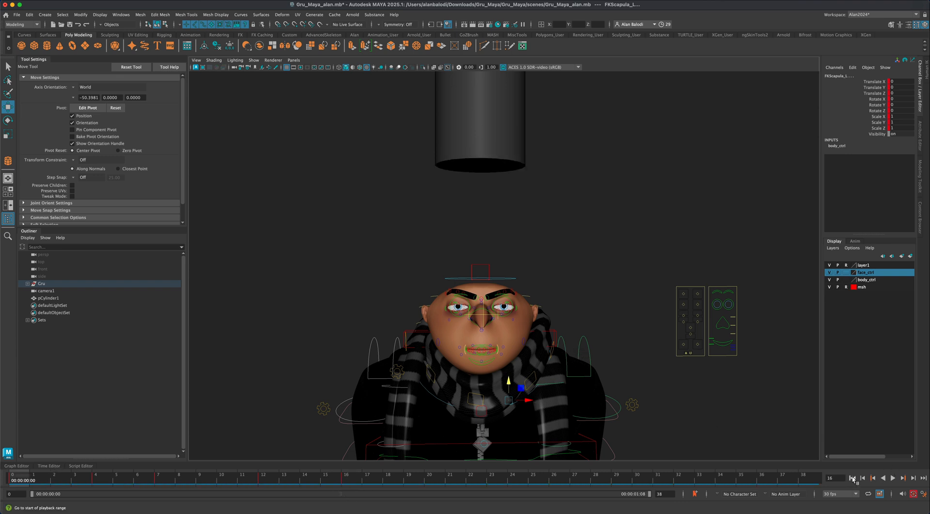
{"action": "left_click", "coordinate": [894, 479]}
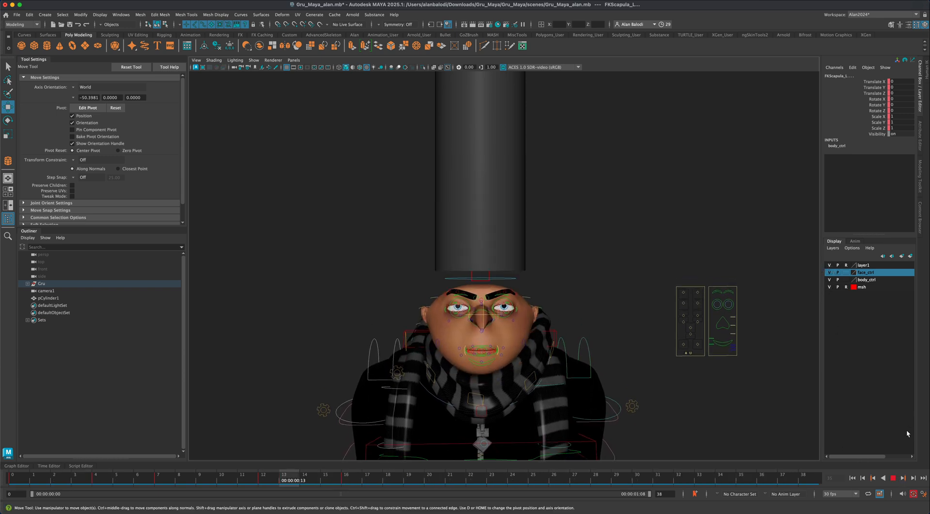
{"action": "key", "text": "Escape"}
- Hide the face_ctrl and body_ctrl layers, keep layer1 visible, clear the selection and play back the animation
{"action": "left_click", "coordinate": [830, 265]}
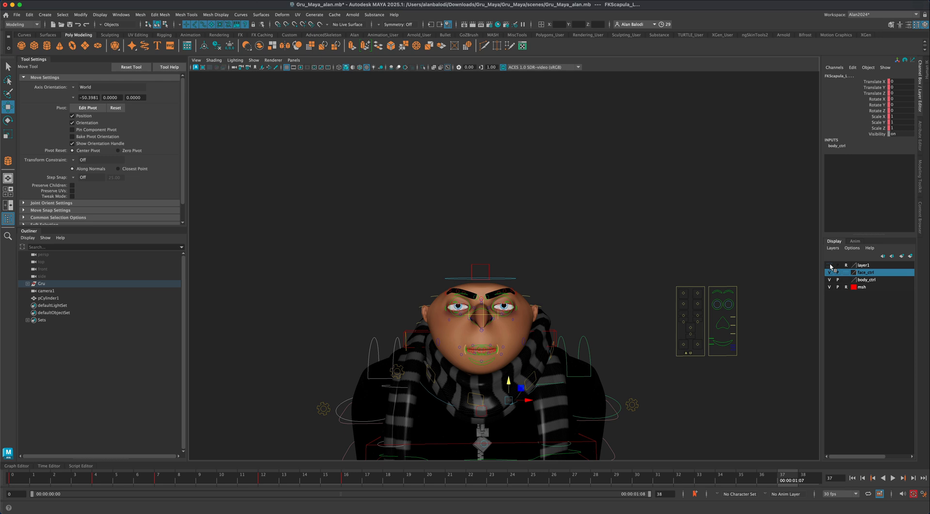
{"action": "left_click", "coordinate": [830, 273]}
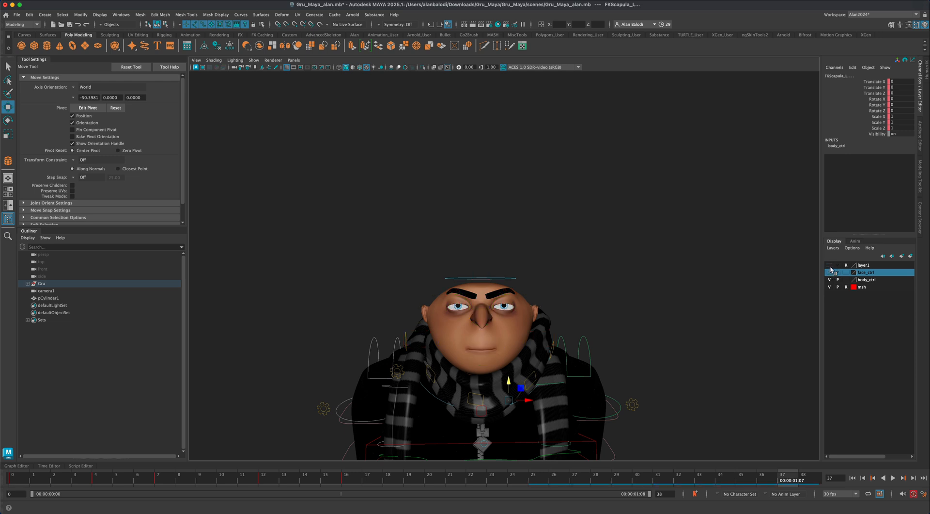
{"action": "left_click", "coordinate": [830, 265]}
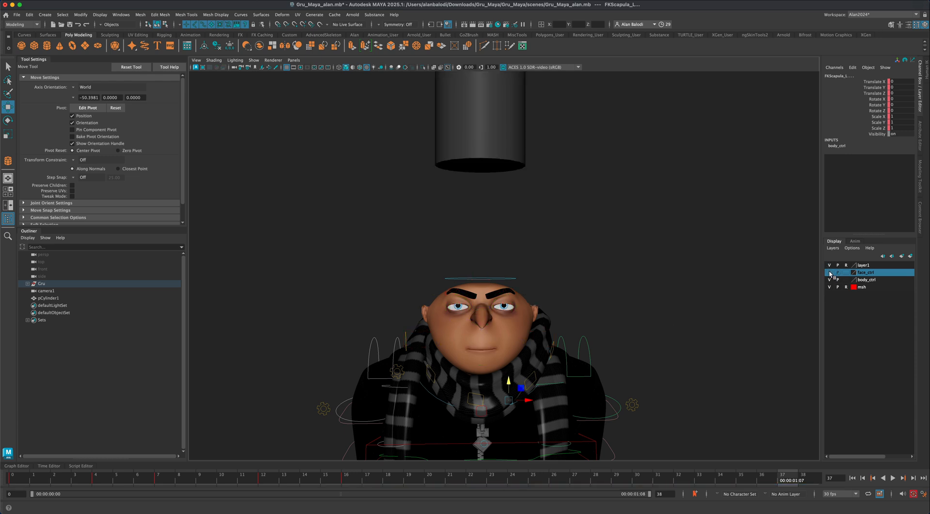
{"action": "left_click", "coordinate": [830, 280]}
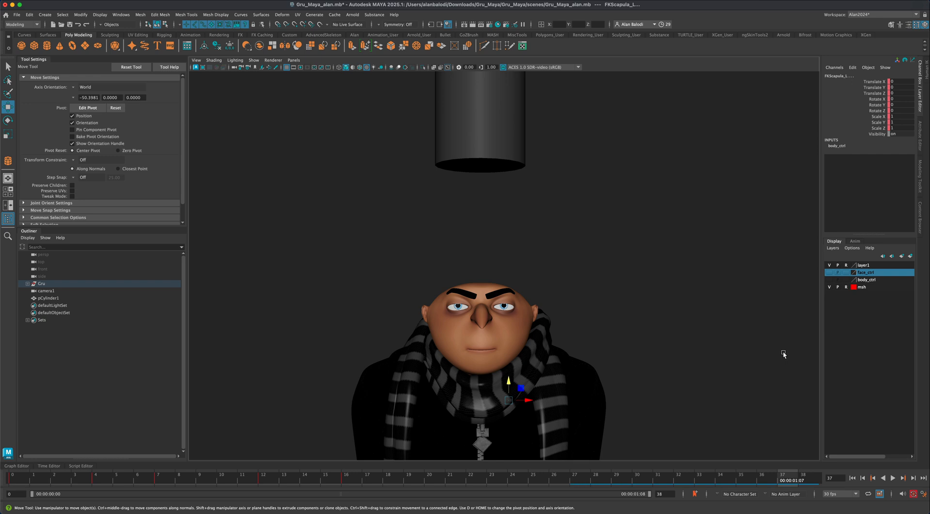
{"action": "left_click", "coordinate": [783, 354]}
{"action": "left_click", "coordinate": [8, 66]}
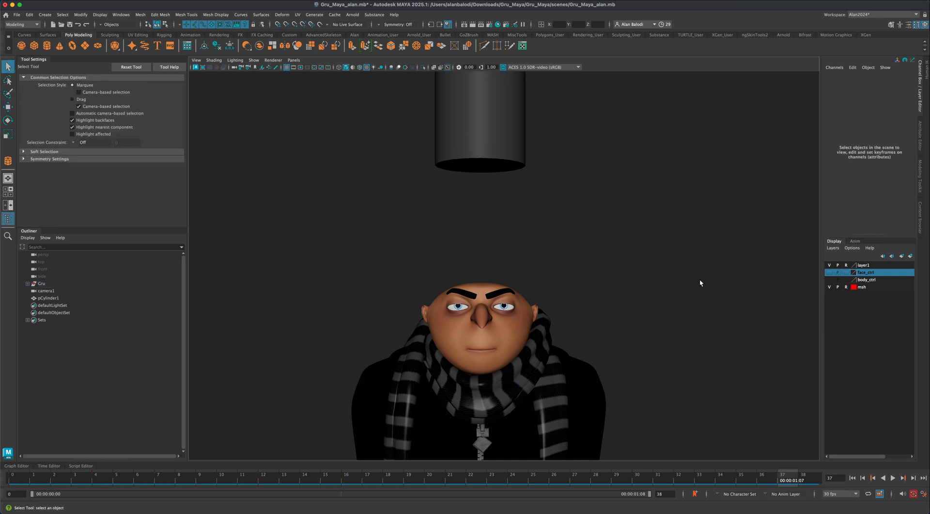
{"action": "left_click", "coordinate": [893, 478]}
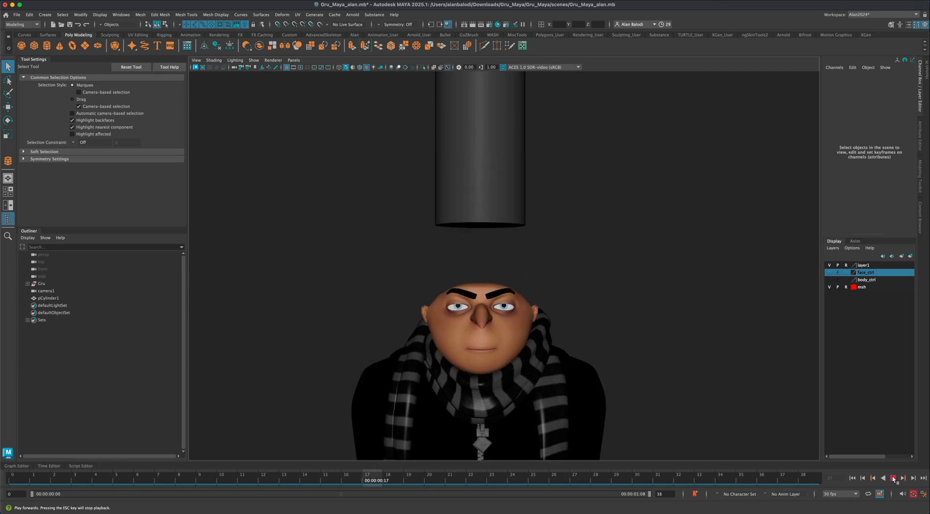
{"action": "left_click", "coordinate": [893, 478]}
- Select the cylinder and lower it onto the head at frame 4 to about Translate Y 180.466
{"action": "left_click", "coordinate": [521, 138]}
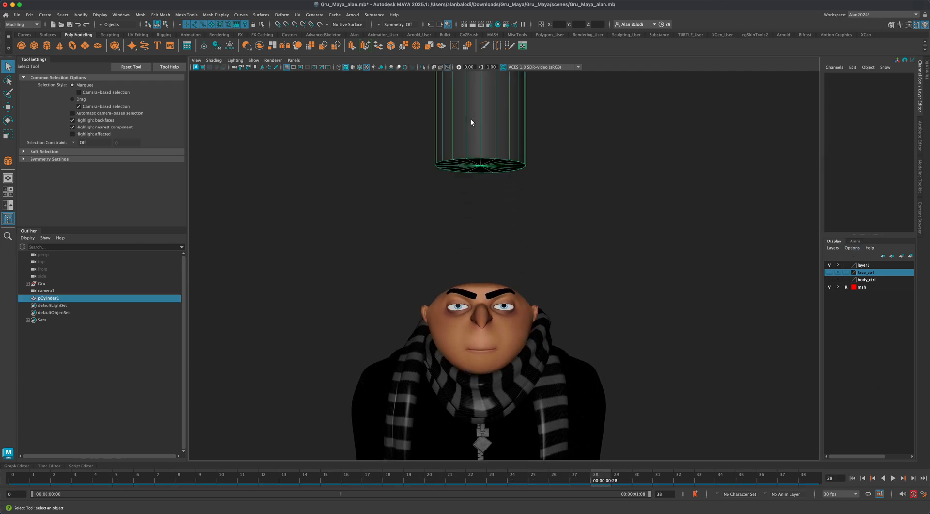
{"action": "left_click_drag", "start_coordinate": [38, 475], "coordinate": [114, 477]}
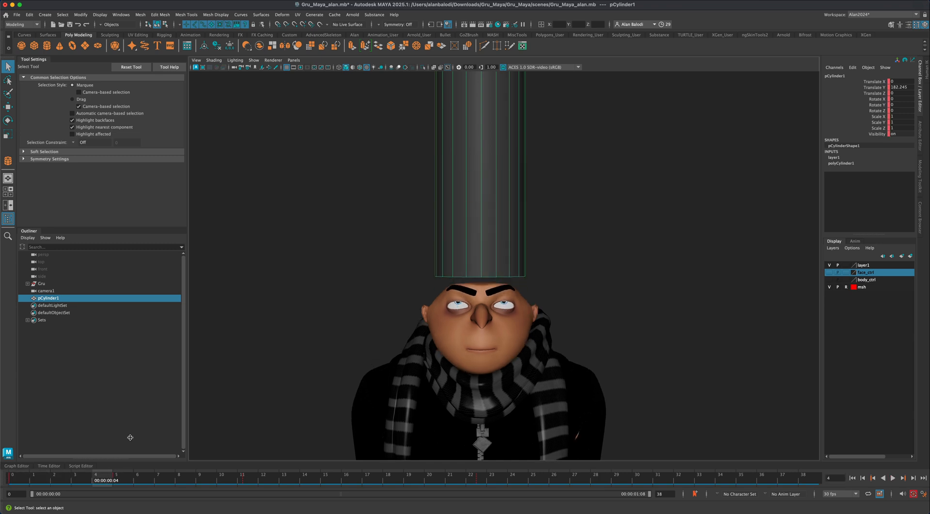
{"action": "key", "text": "w"}
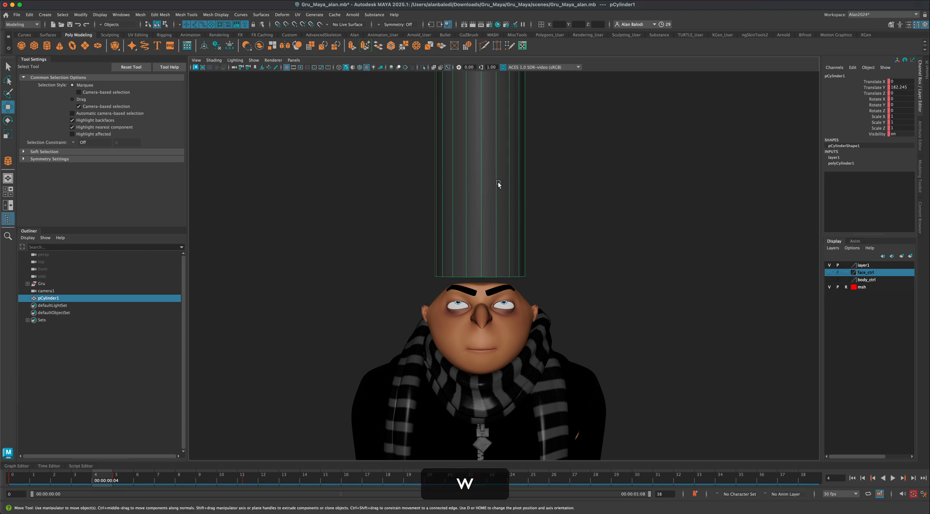
{"action": "left_click_drag", "start_coordinate": [480, 222], "coordinate": [480, 232]}
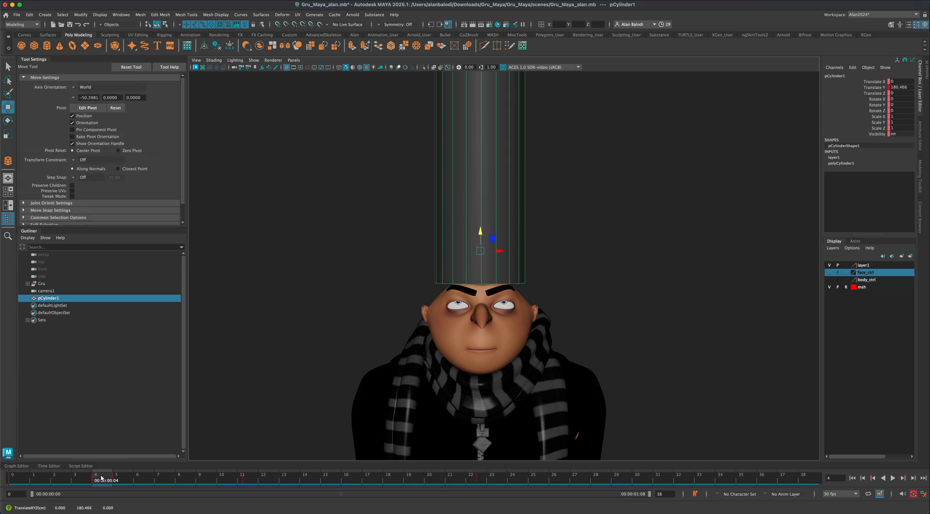
- Lower the cylinder to meet the squashed head at frame 6 and to about Translate Y 175.366 at frame 7
{"action": "left_click_drag", "start_coordinate": [112, 476], "coordinate": [136, 477]}
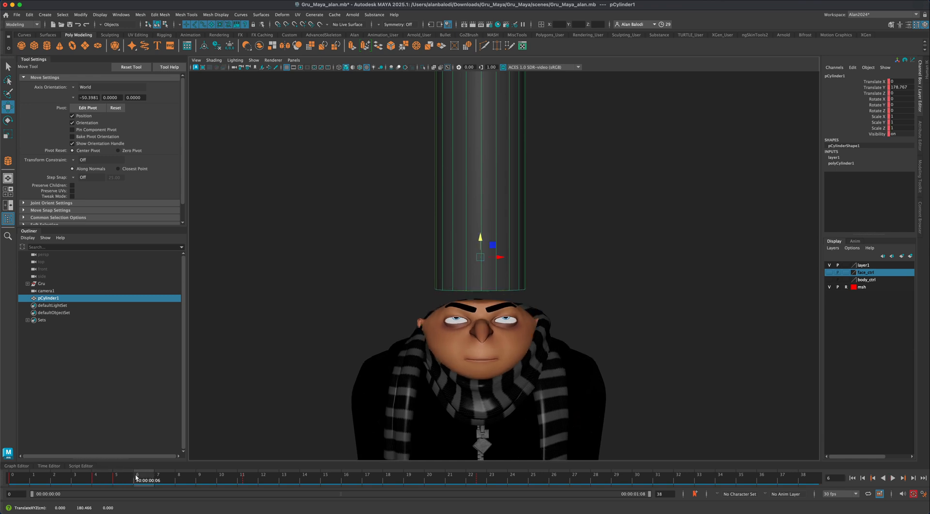
{"action": "key", "text": "w"}
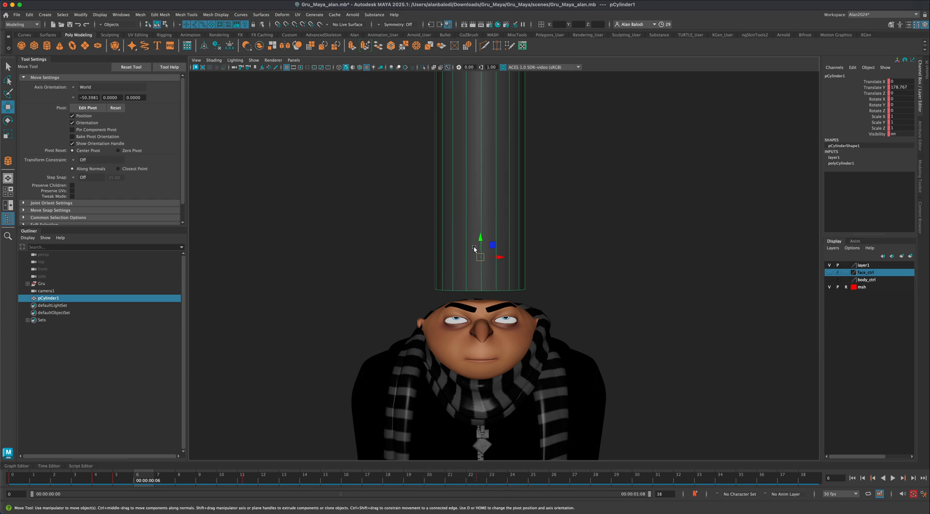
{"action": "left_click_drag", "start_coordinate": [481, 238], "coordinate": [480, 248]}
{"action": "left_click_drag", "start_coordinate": [135, 477], "coordinate": [168, 481]}
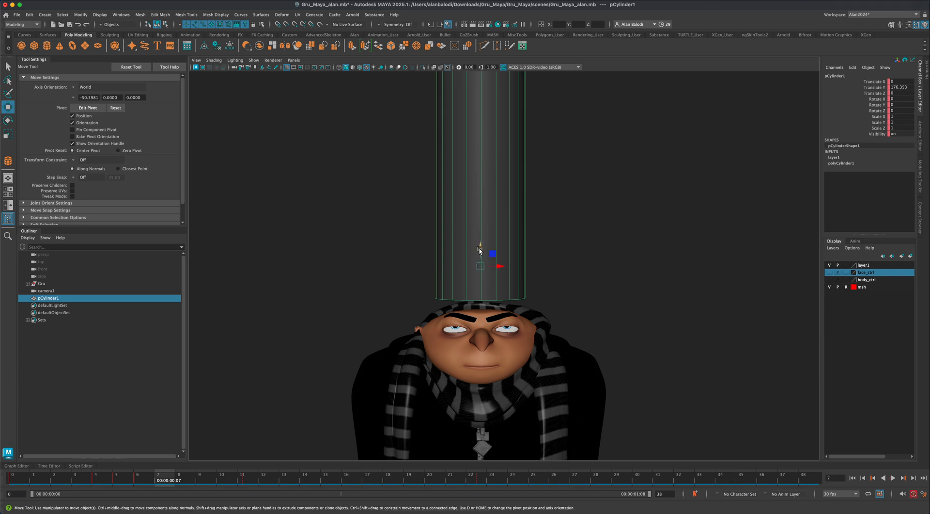
{"action": "left_click_drag", "start_coordinate": [479, 250], "coordinate": [479, 253]}
- Snap the cylinder's keys to whole frames, play back the corrected contact and clear the selection
{"action": "left_click", "coordinate": [179, 479]}
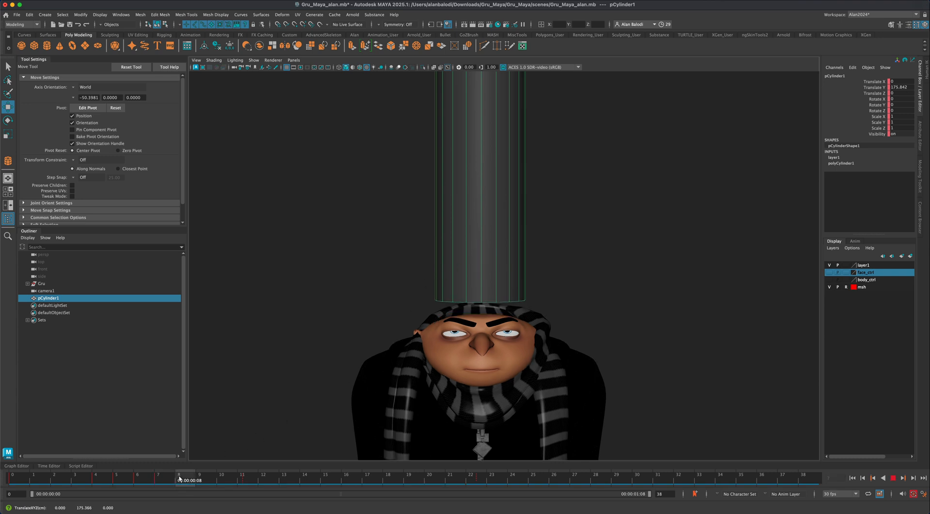
{"action": "left_click_drag", "start_coordinate": [179, 479], "coordinate": [243, 477]}
{"action": "right_click", "coordinate": [245, 477]}
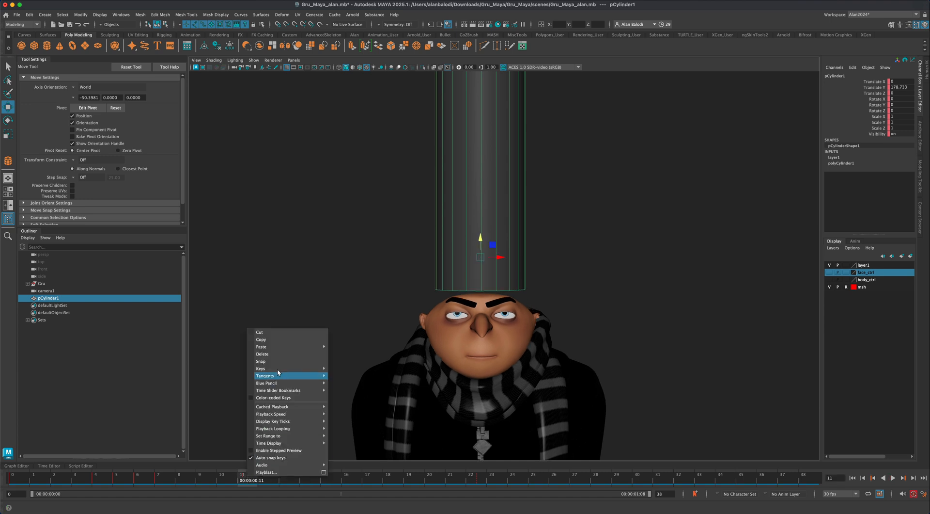
{"action": "left_click", "coordinate": [277, 361]}
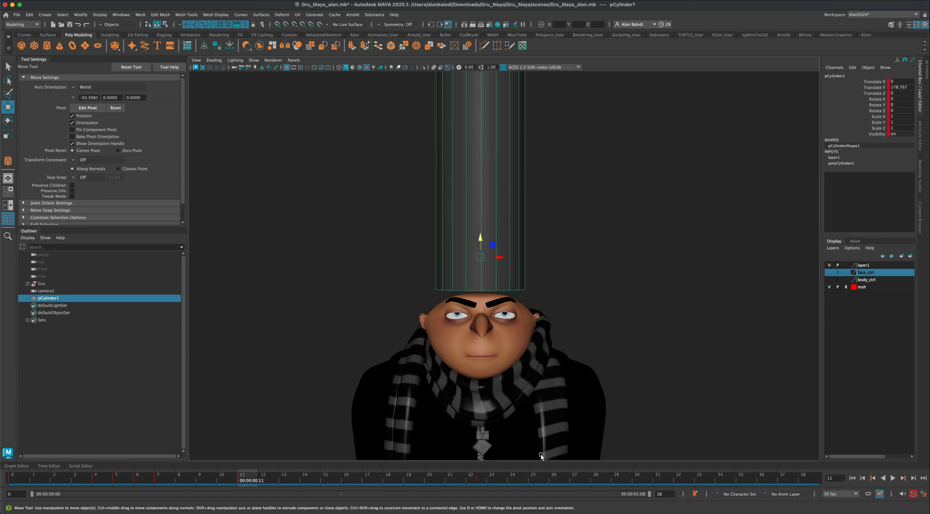
{"action": "left_click", "coordinate": [893, 477]}
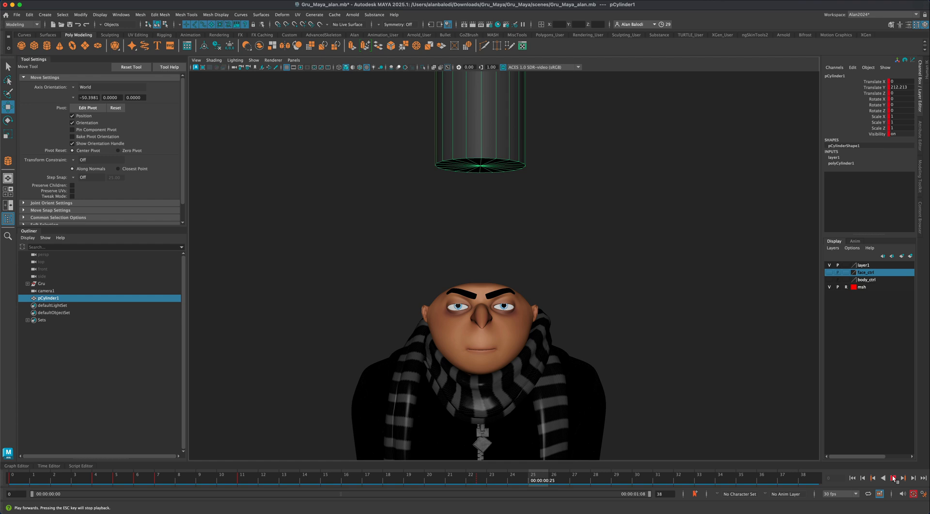
{"action": "left_click", "coordinate": [893, 477]}
{"action": "left_click", "coordinate": [596, 263]}
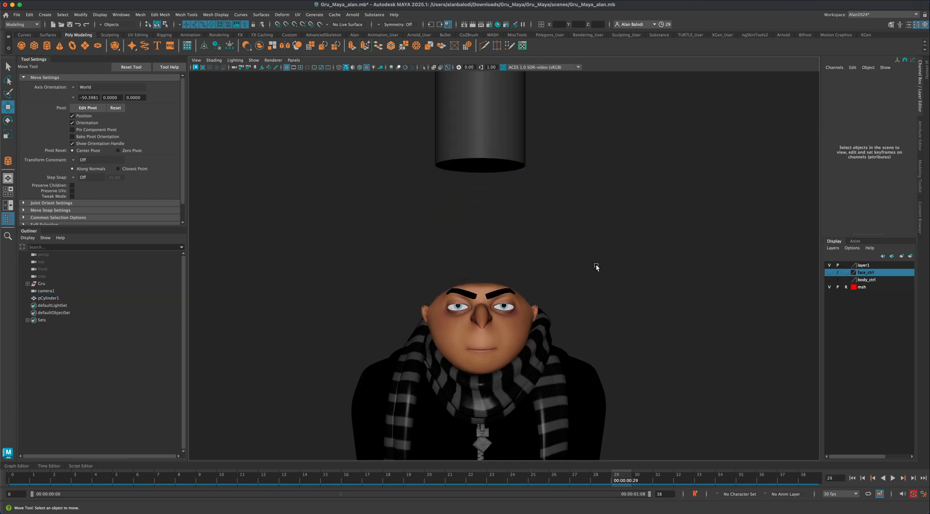
- Switch to the Select tool and show the face_ctrl layer again, leaving the body_ctrl layer hidden
{"action": "left_click", "coordinate": [9, 66]}
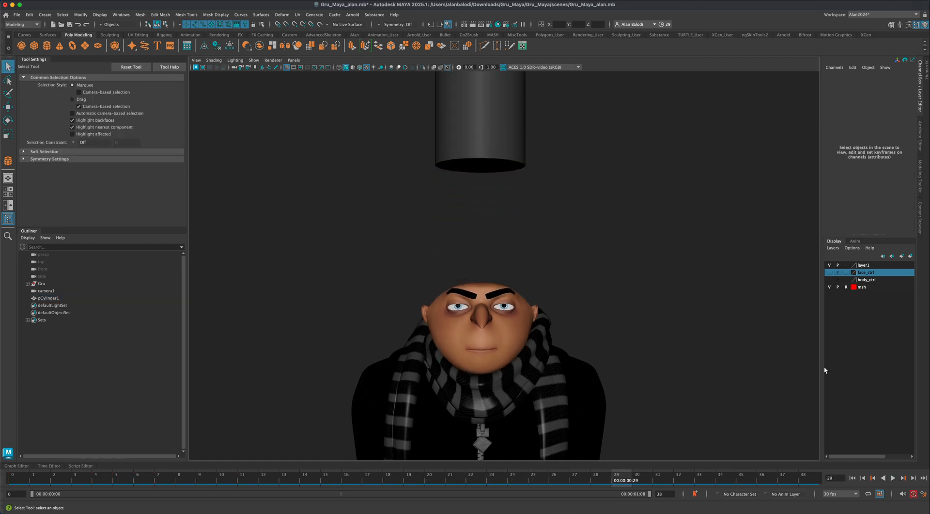
{"action": "left_click", "coordinate": [831, 272]}
{"action": "left_click", "coordinate": [830, 280]}
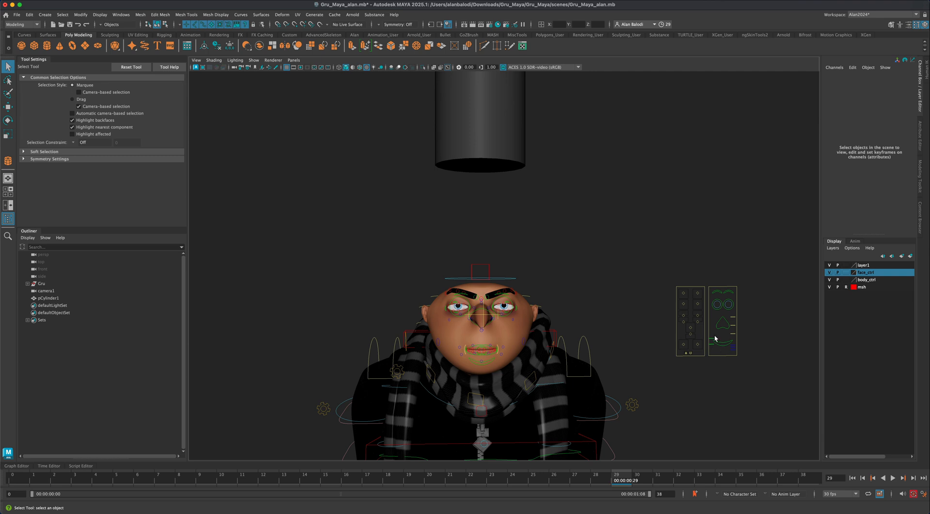
{"action": "left_click", "coordinate": [829, 280]}
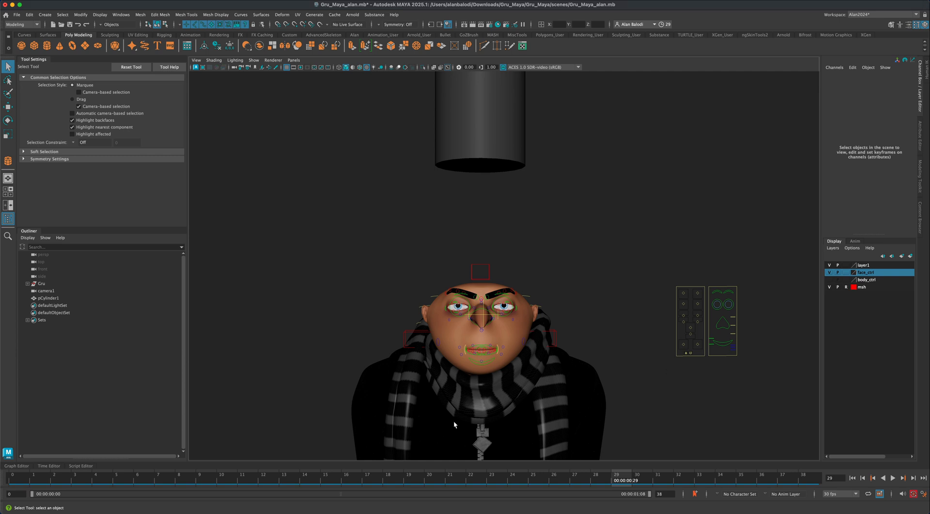
- Show the body_ctrl layer at frame 7, select scarf_ctrl_01 and try moving it outward with the Move tool
{"action": "key", "text": "alt+v"}
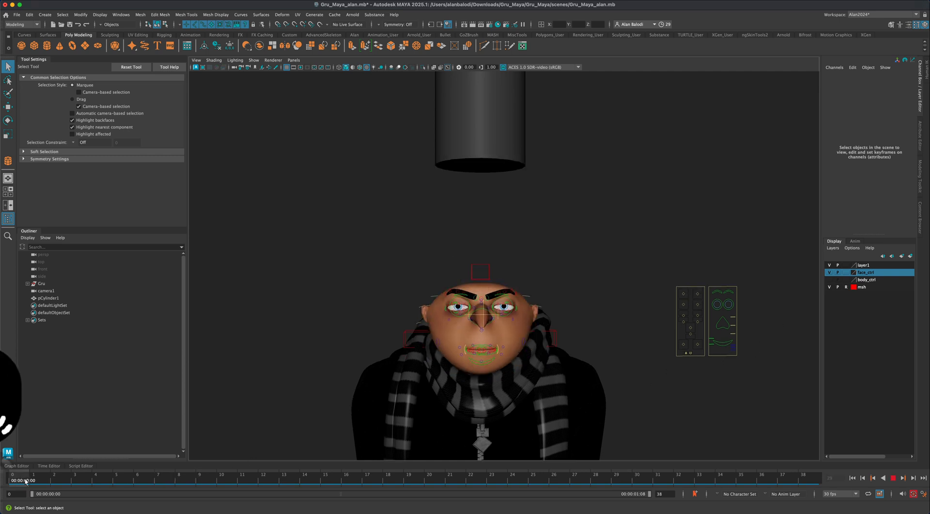
{"action": "left_click", "coordinate": [173, 480]}
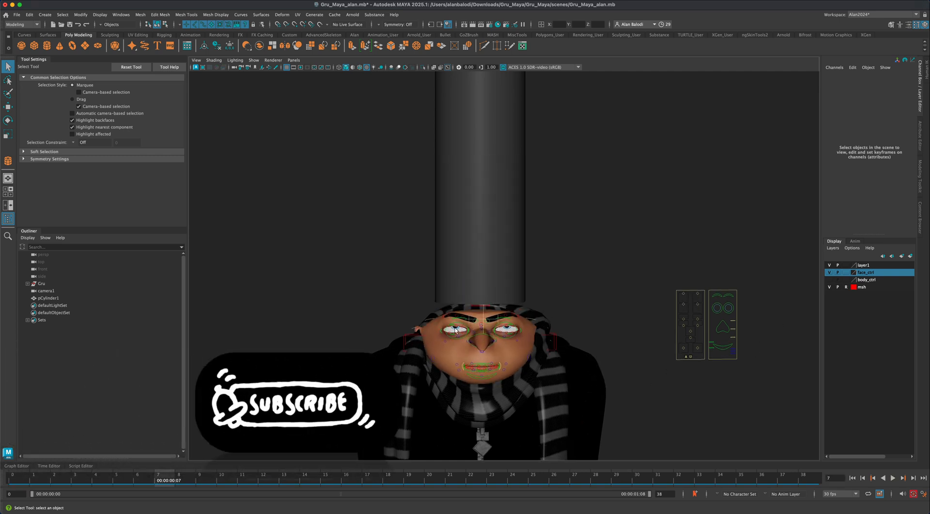
{"action": "left_click", "coordinate": [829, 279]}
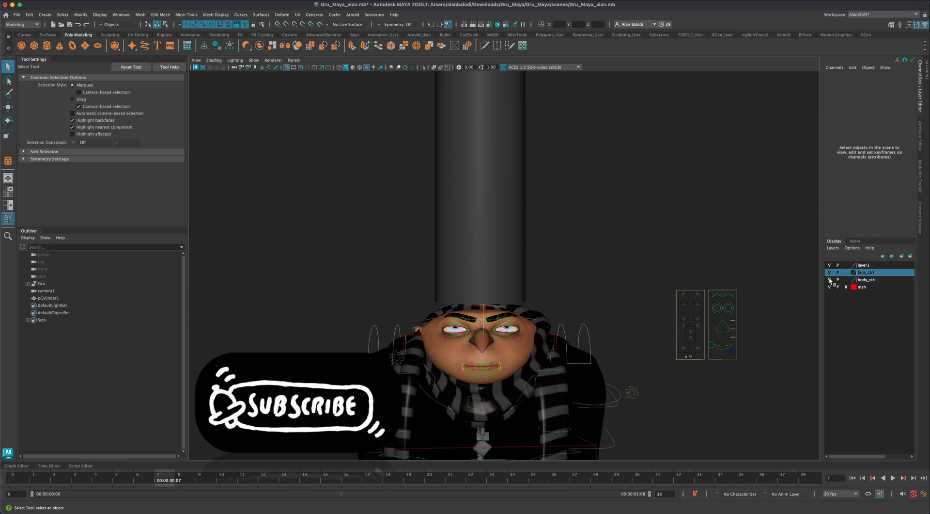
{"action": "left_click", "coordinate": [552, 357]}
{"action": "key", "text": "w"}
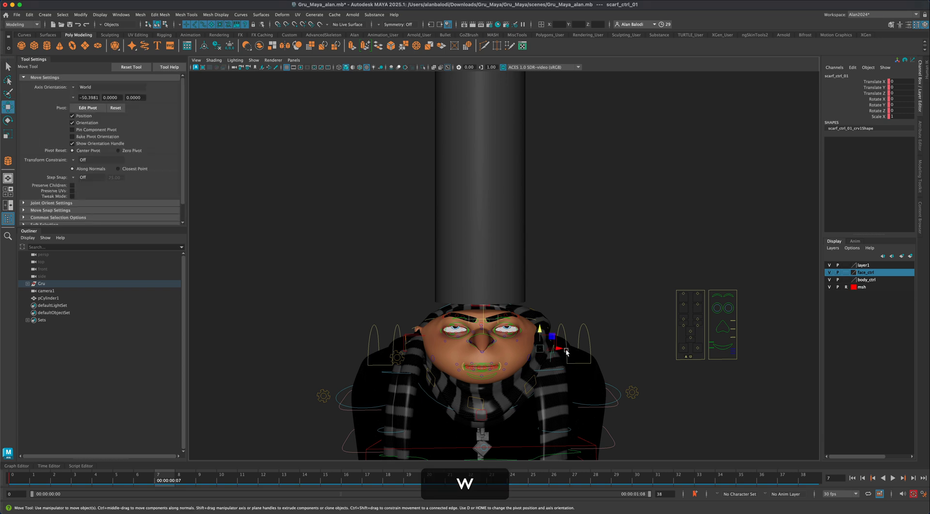
{"action": "left_click_drag", "start_coordinate": [558, 350], "coordinate": [570, 350]}
{"action": "key", "text": "super+z"}
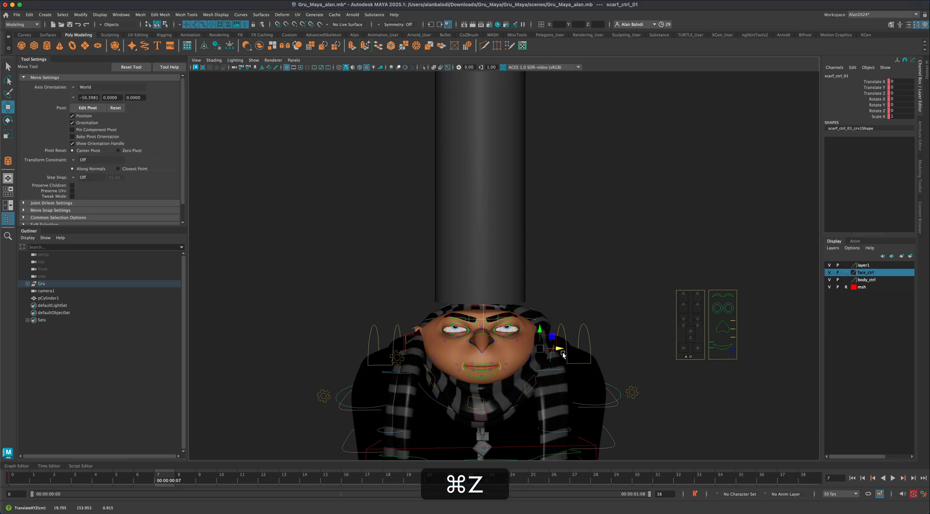
- Key the rest pose of scarf_ctrl_01 at frames 4 and 12
{"action": "left_click_drag", "start_coordinate": [164, 480], "coordinate": [18, 478]}
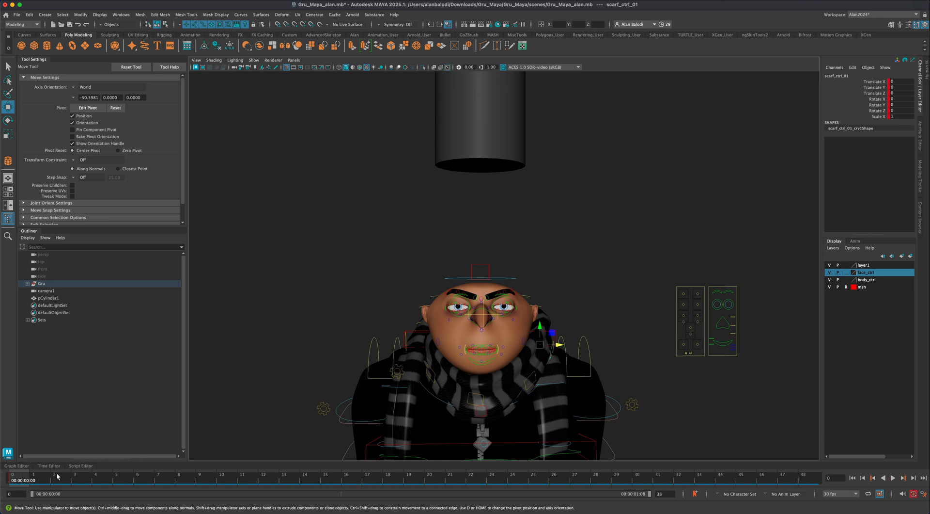
{"action": "left_click_drag", "start_coordinate": [21, 480], "coordinate": [167, 479]}
{"action": "key", "text": "s"}
{"action": "key", "text": "s"}
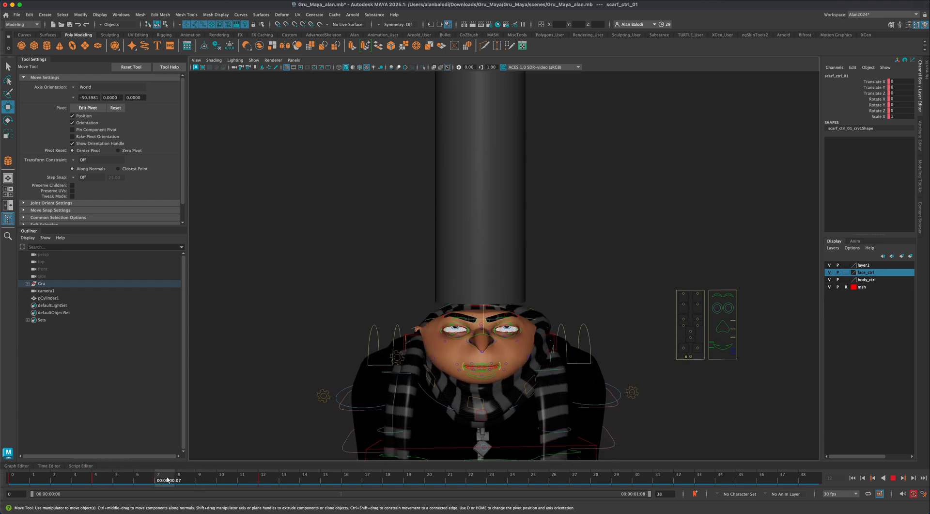
- Push scarf_ctrl_01 outward to about Translate X 2.084, Z 5.935 at frame 7 and about X 1.622, Z 4.62 at frame 10, previewing the motion
{"action": "left_click_drag", "start_coordinate": [562, 349], "coordinate": [584, 348]}
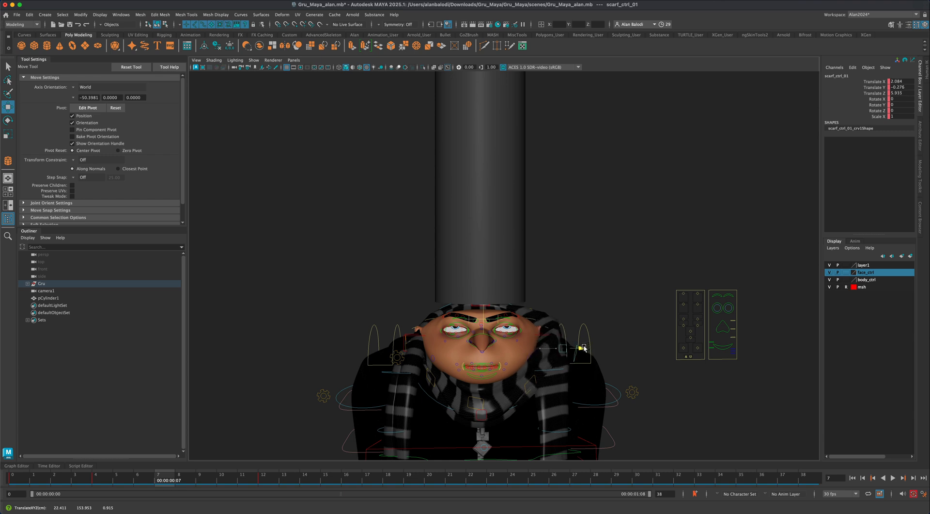
{"action": "left_click_drag", "start_coordinate": [158, 479], "coordinate": [221, 481]}
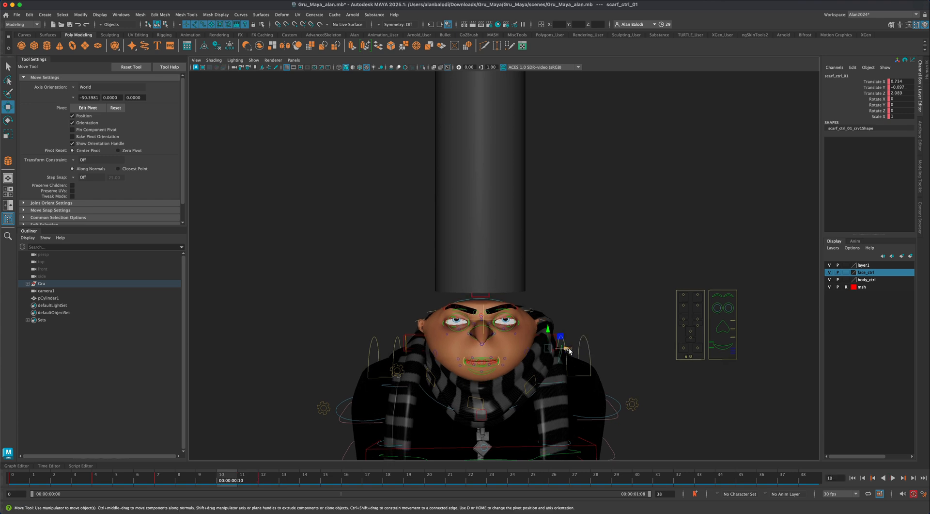
{"action": "left_click_drag", "start_coordinate": [569, 350], "coordinate": [576, 349]}
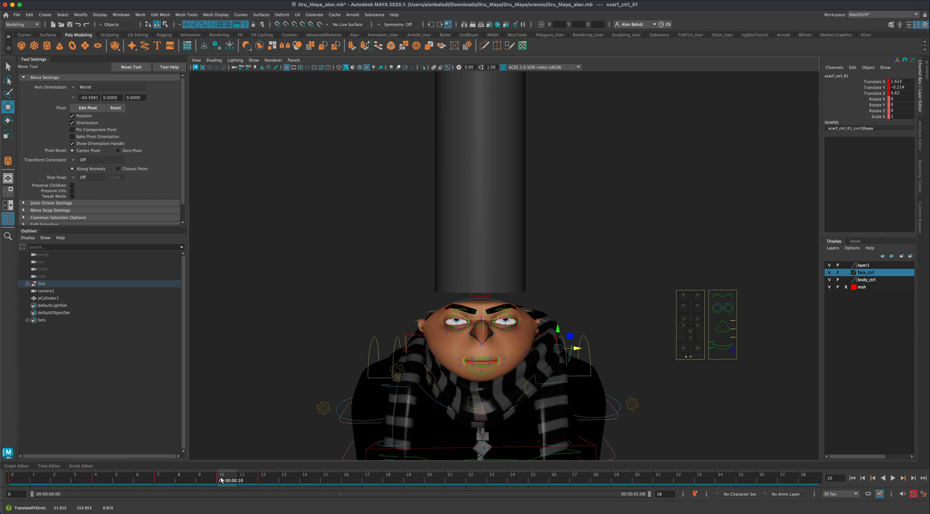
{"action": "key", "text": "alt+v"}
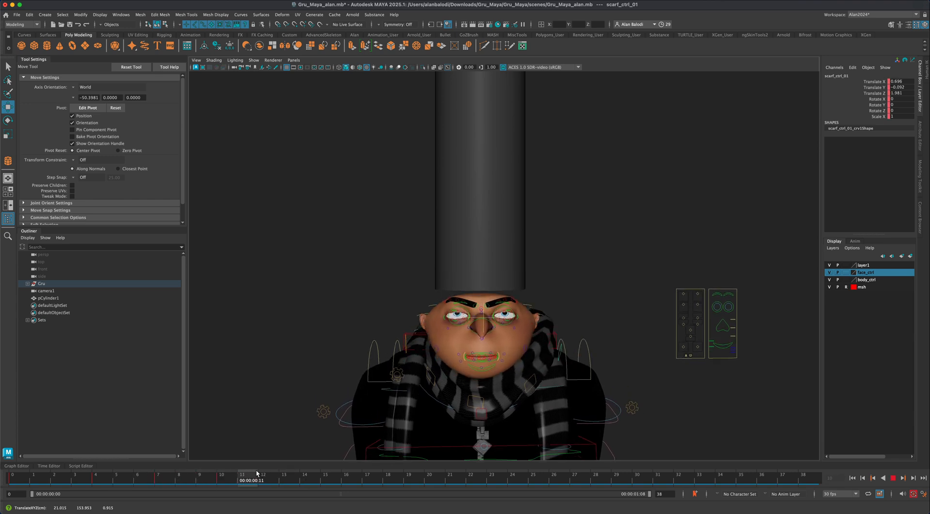
{"action": "key", "text": "alt+v"}
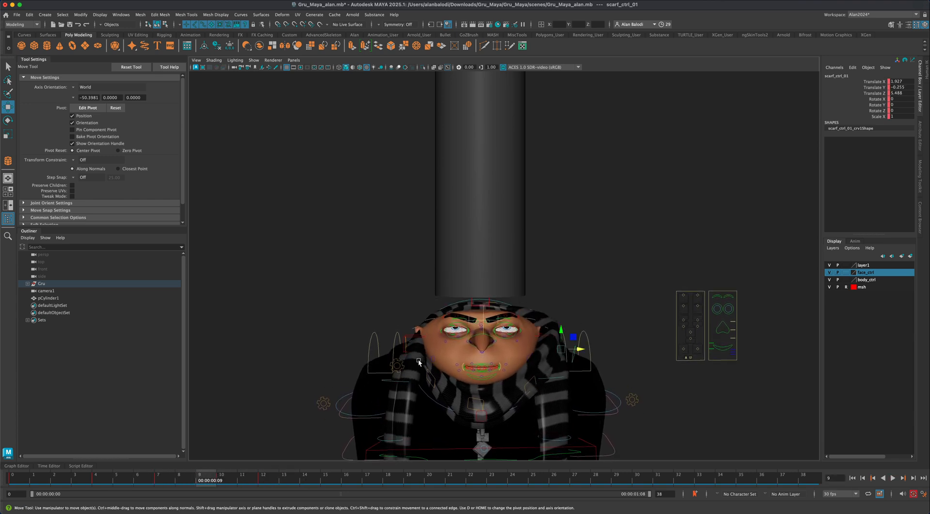
- Return to frame 0 and save the scene
{"action": "left_click_drag", "start_coordinate": [204, 476], "coordinate": [44, 474]}
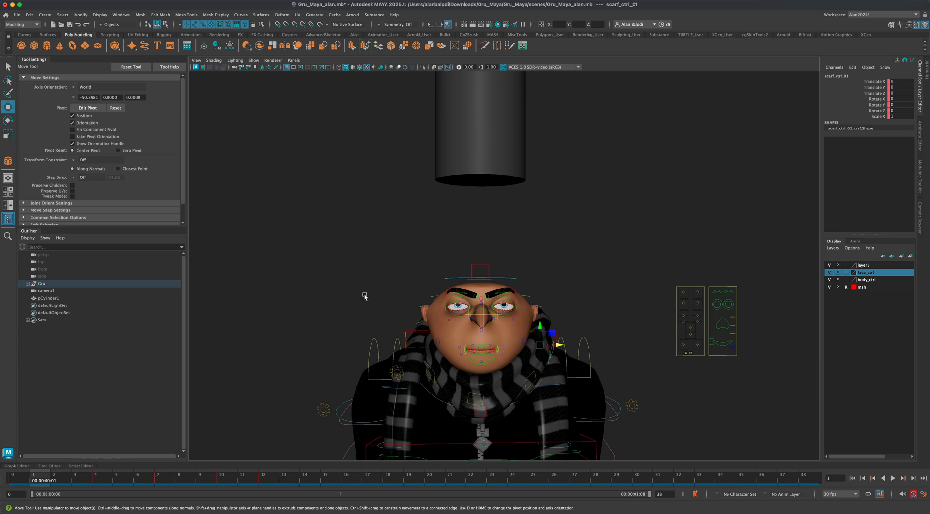
{"action": "key", "text": "alt+comma"}
{"action": "key", "text": "ctrl+s"}
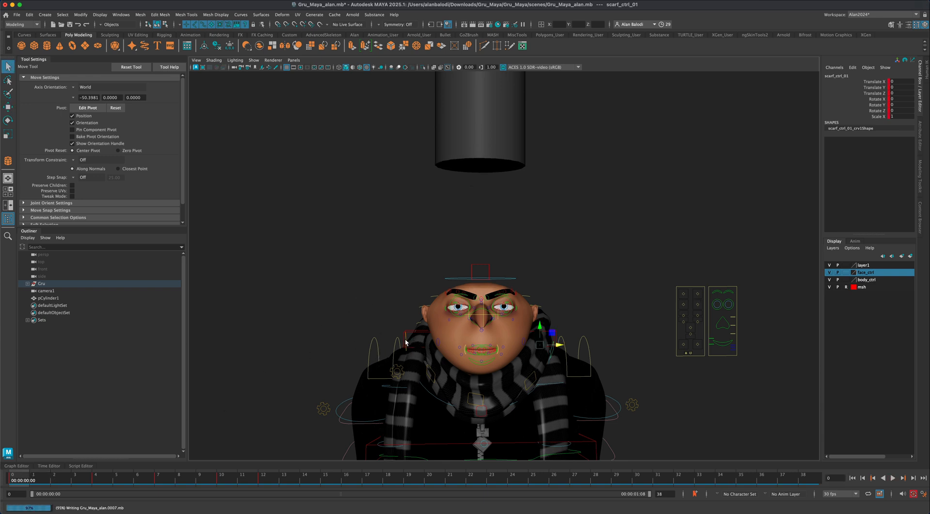
- Select scarf_ctrl_05 on the opposite side of the scarf and key its rest pose at frames 5 and 11
{"action": "key", "text": "w"}
{"action": "left_click", "coordinate": [406, 343]}
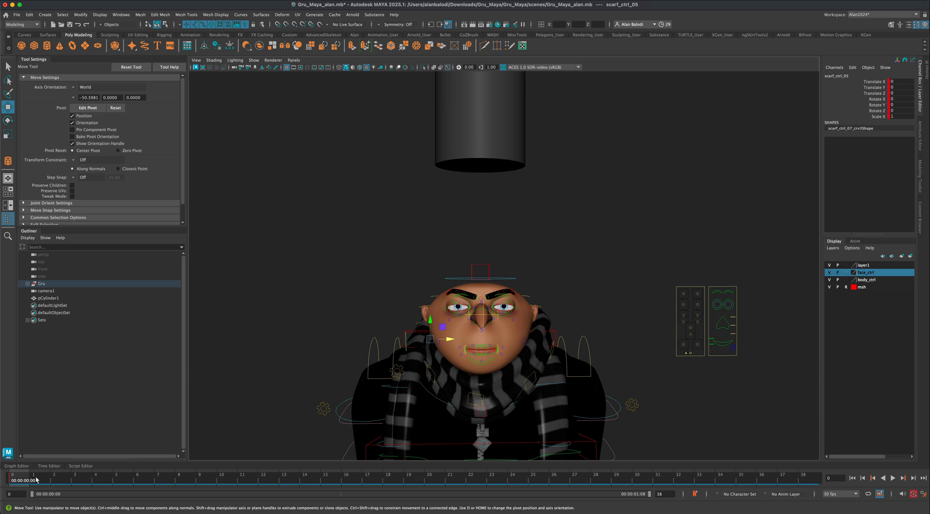
{"action": "left_click_drag", "start_coordinate": [36, 480], "coordinate": [242, 481]}
{"action": "key", "text": "s"}
{"action": "key", "text": "s"}
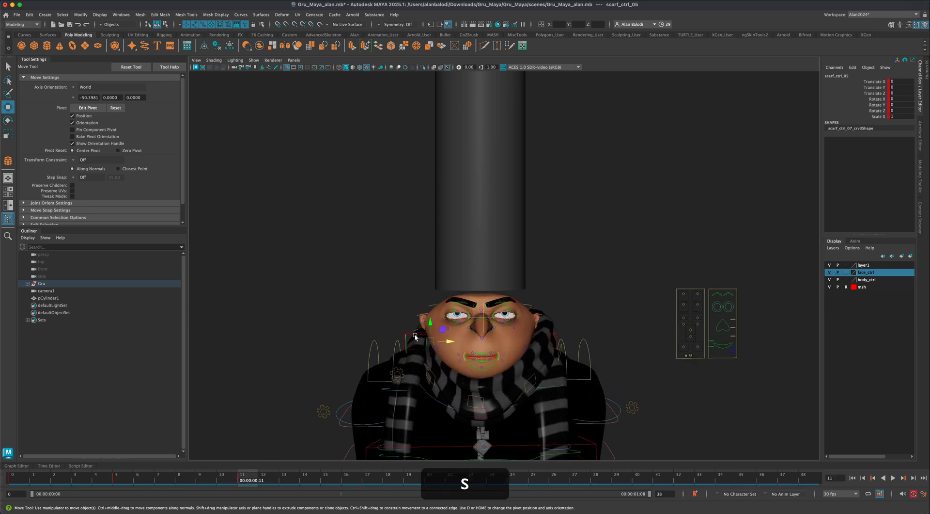
- Push scarf_ctrl_05 outward at frame 8 to about Translate X -0.438, Y -0.047, Z 6.465 and review the motion
{"action": "left_click_drag", "start_coordinate": [252, 477], "coordinate": [177, 478]}
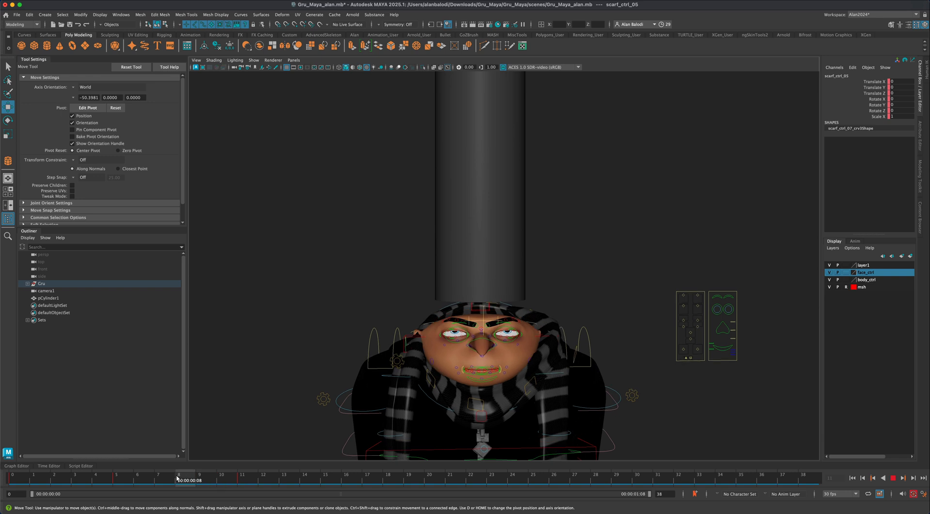
{"action": "left_click_drag", "start_coordinate": [449, 345], "coordinate": [425, 339]}
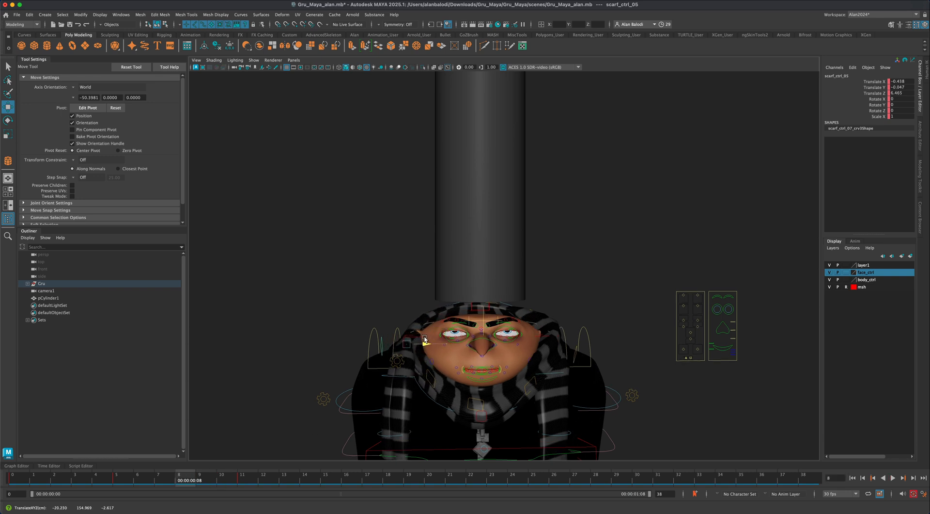
{"action": "left_click", "coordinate": [155, 479]}
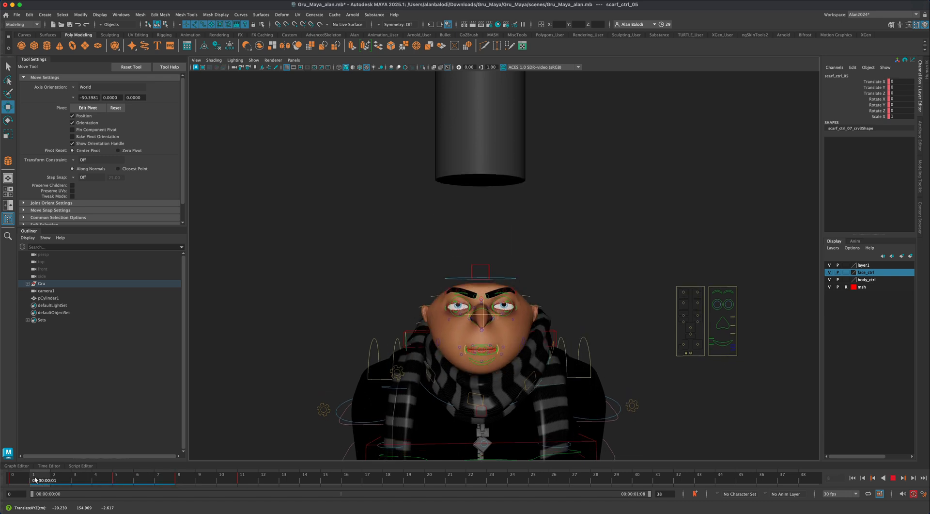
- Play back the full animation to check how both sides of the scarf react to the squash
{"action": "left_click", "coordinate": [893, 478]}
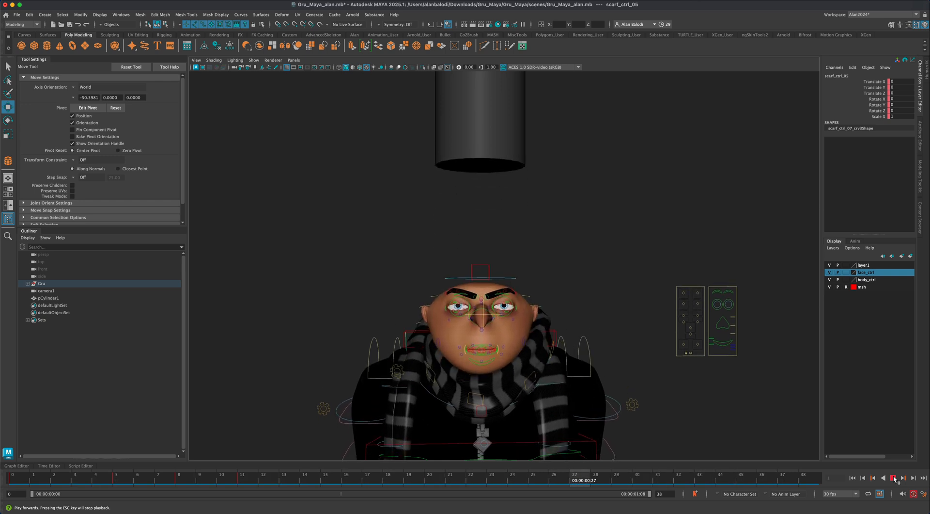
{"action": "left_click", "coordinate": [894, 478]}
{"action": "left_click", "coordinate": [893, 478]}
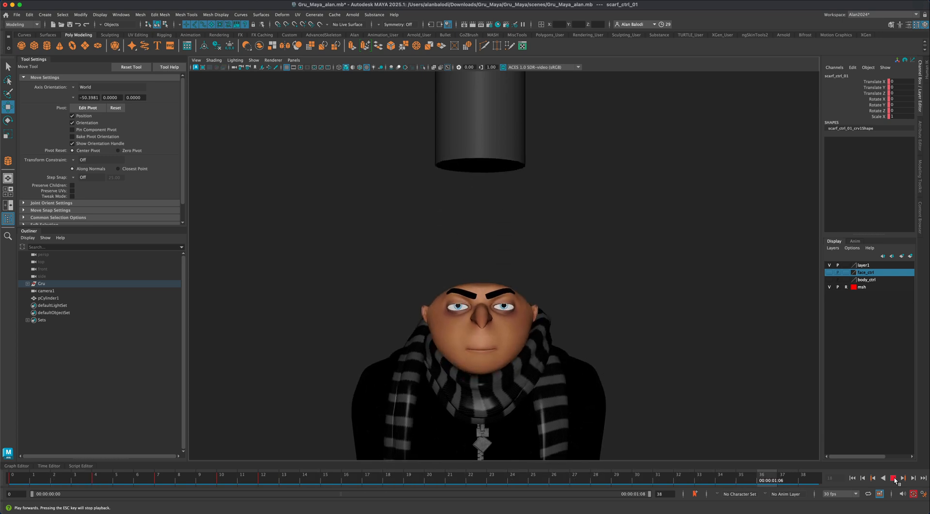
{"action": "left_click", "coordinate": [894, 478]}
- Show the face_ctrl and body_ctrl layers again and go to frame 4
{"action": "left_click", "coordinate": [829, 272]}
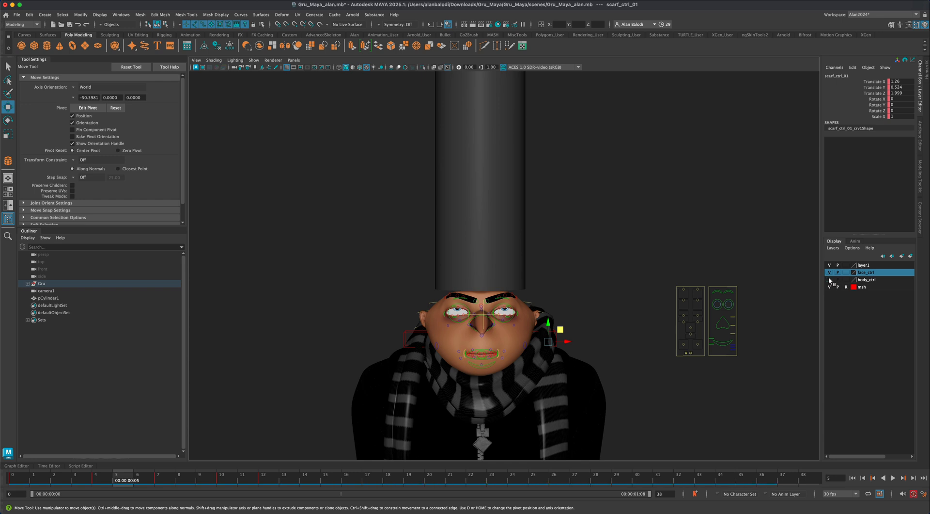
{"action": "left_click", "coordinate": [829, 279]}
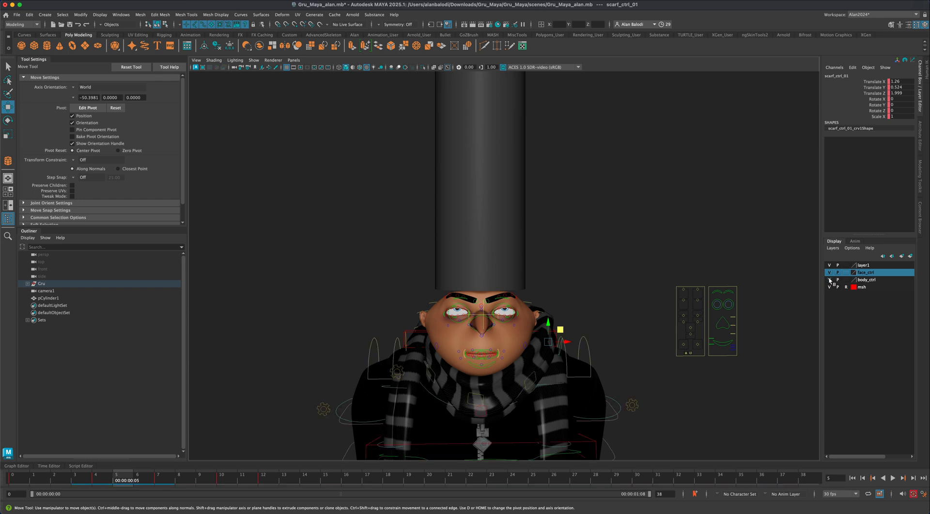
{"action": "left_click", "coordinate": [829, 279]}
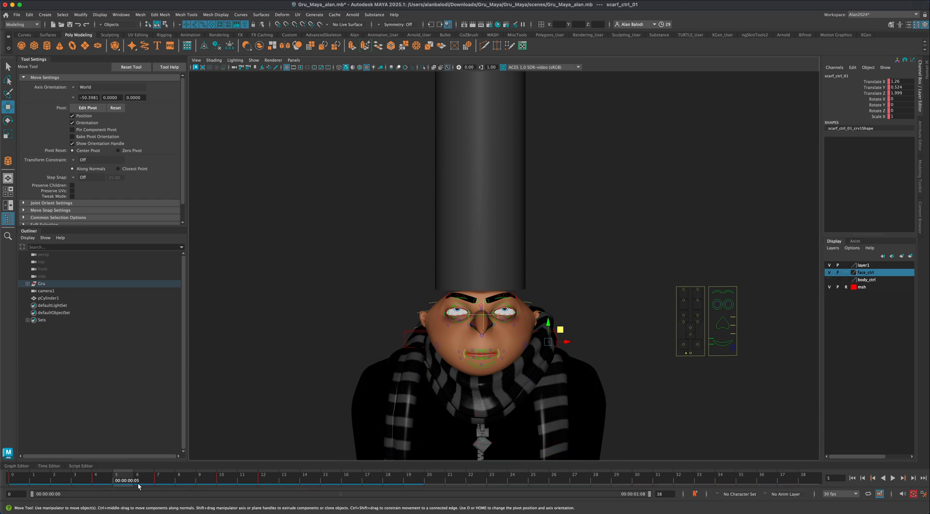
{"action": "mouse_move", "coordinate": [120, 480]}
{"action": "left_mouse_down"}
{"action": "mouse_move", "coordinate": [7, 476]}
{"action": "mouse_move", "coordinate": [167, 481]}
{"action": "mouse_move", "coordinate": [69, 484]}
{"action": "mouse_move", "coordinate": [112, 481]}
{"action": "left_mouse_up"}
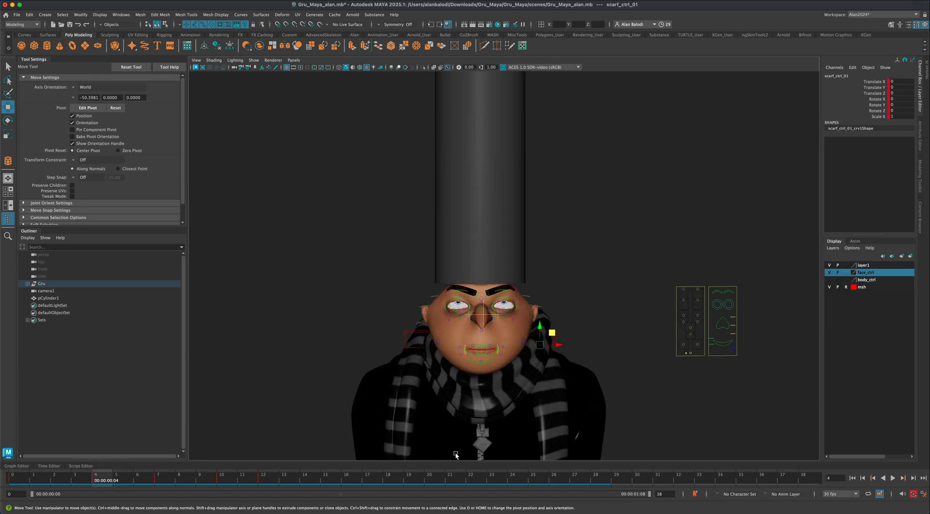
{"action": "left_click", "coordinate": [830, 279]}
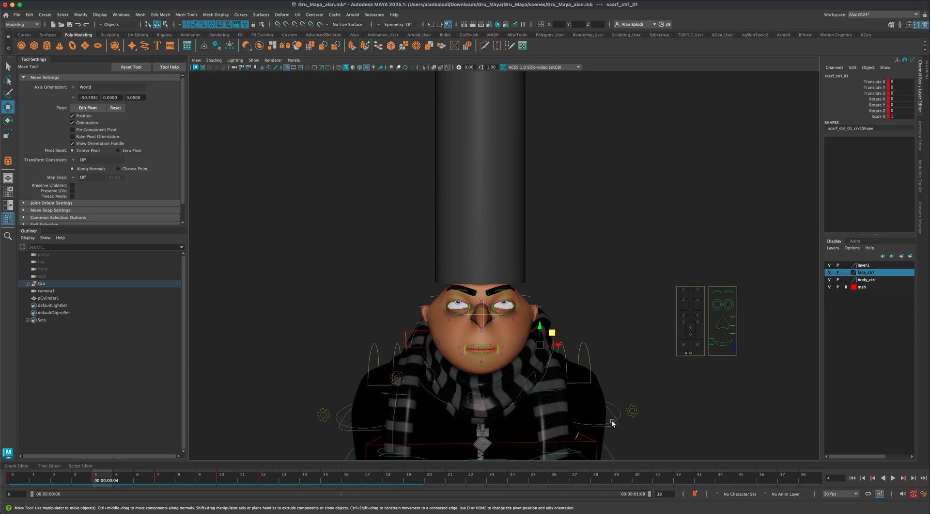
- Select the FKShoulder_L control and key its current pose at frames 1 and 5
{"action": "left_click", "coordinate": [601, 433]}
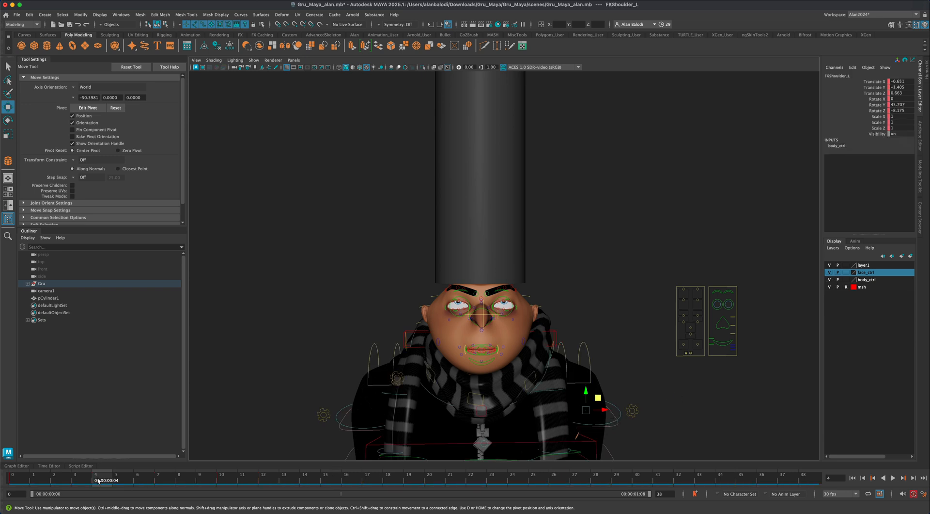
{"action": "left_click_drag", "start_coordinate": [98, 480], "coordinate": [75, 481]}
{"action": "key", "text": "s"}
{"action": "key", "text": "s"}
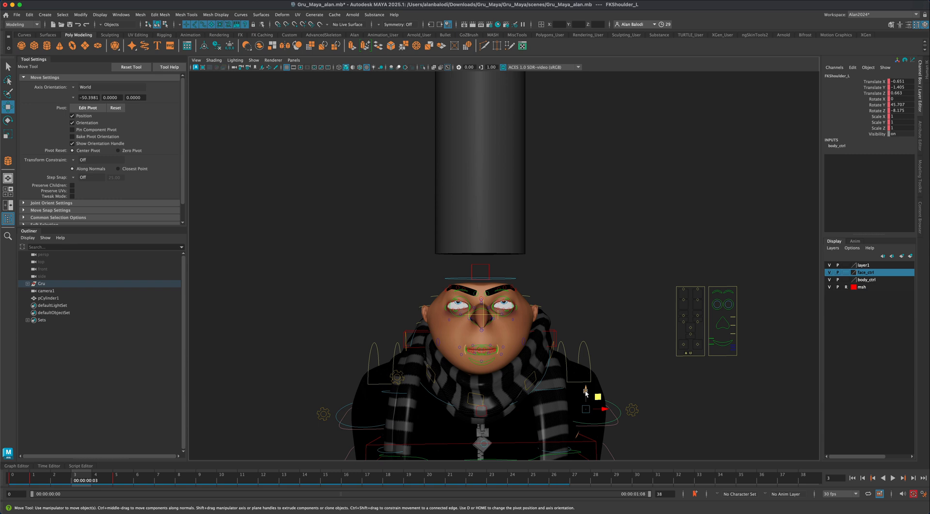
- Lower FKShoulder_L at frame 3 to about Translate X -0.642, Y -3.553, Z 1.749, checking the pose from an angle
{"action": "left_click_drag", "start_coordinate": [586, 393], "coordinate": [590, 402]}
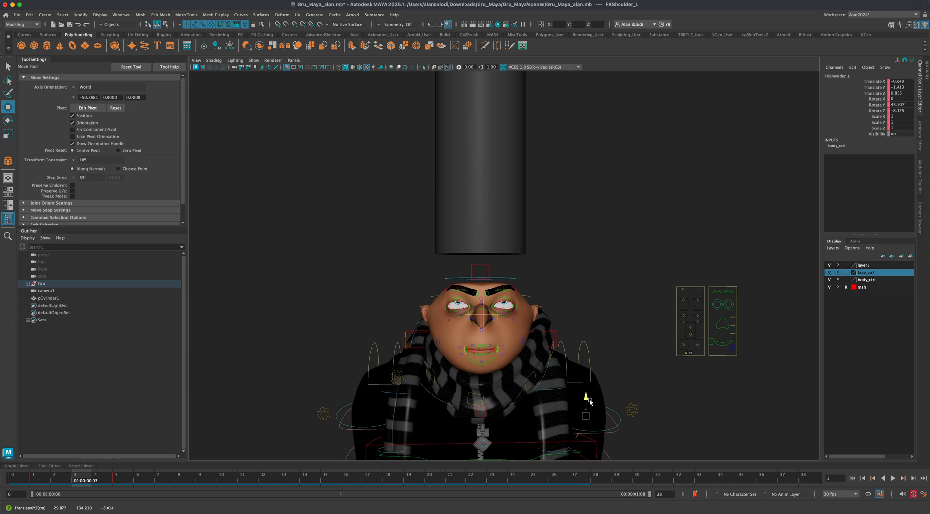
{"action": "key", "text": "super+z"}
{"action": "key", "text": "alt+super+z"}
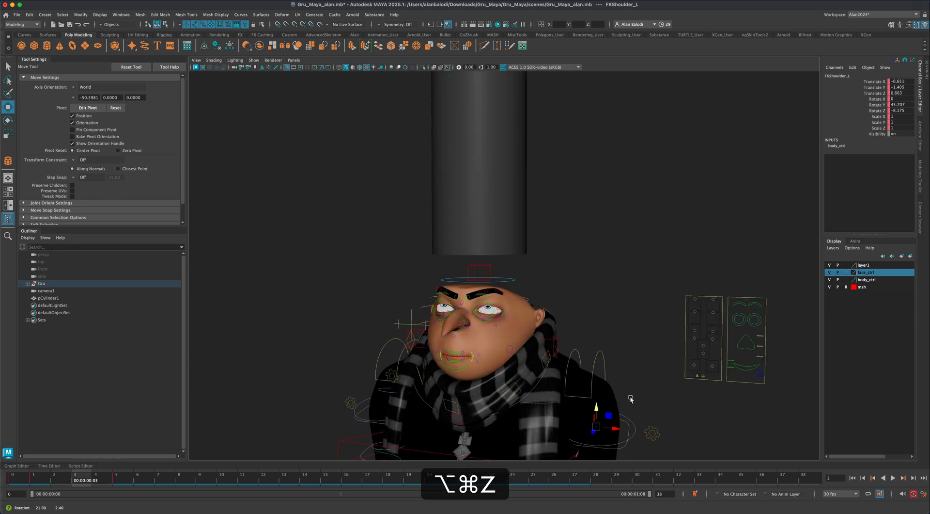
{"action": "key", "text": "alt+super+z"}
{"action": "left_click_drag", "start_coordinate": [594, 434], "coordinate": [577, 424]}
{"action": "scroll", "coordinate": [566, 418], "scroll_direction": "down", "scroll_amount": 1}
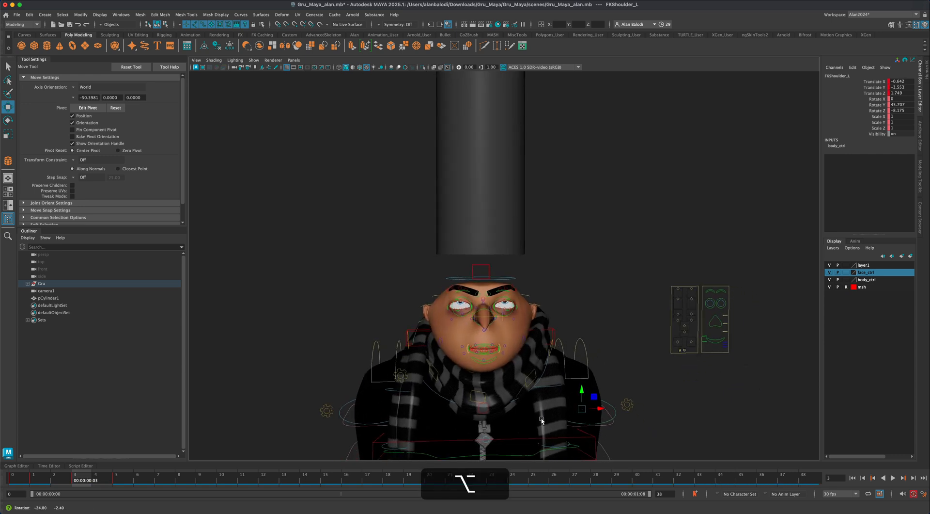
- Restore the original front camera view, scrub the shoulder motion back to frame 0 and clear the selection
{"action": "middle_click_drag", "start_coordinate": [642, 429], "coordinate": [643, 422], "text": "alt"}
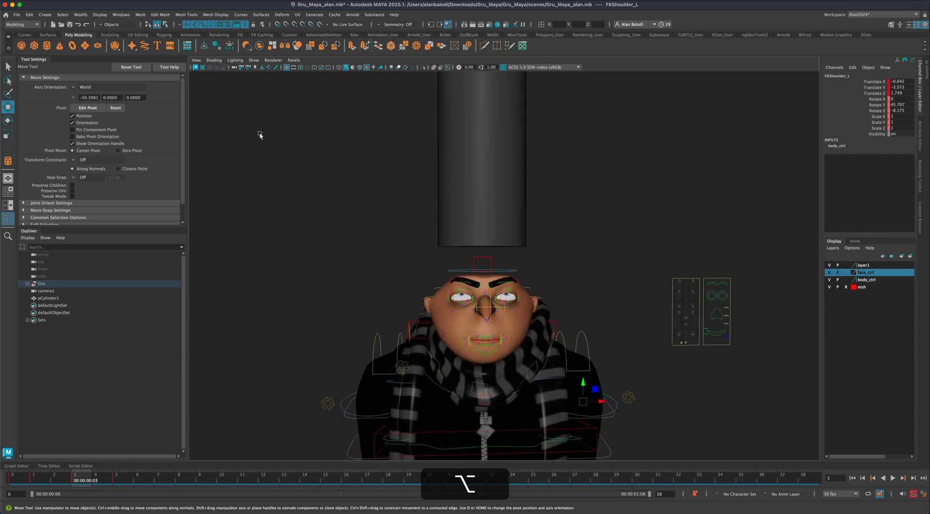
{"action": "left_click", "coordinate": [255, 68]}
{"action": "left_click", "coordinate": [276, 70]}
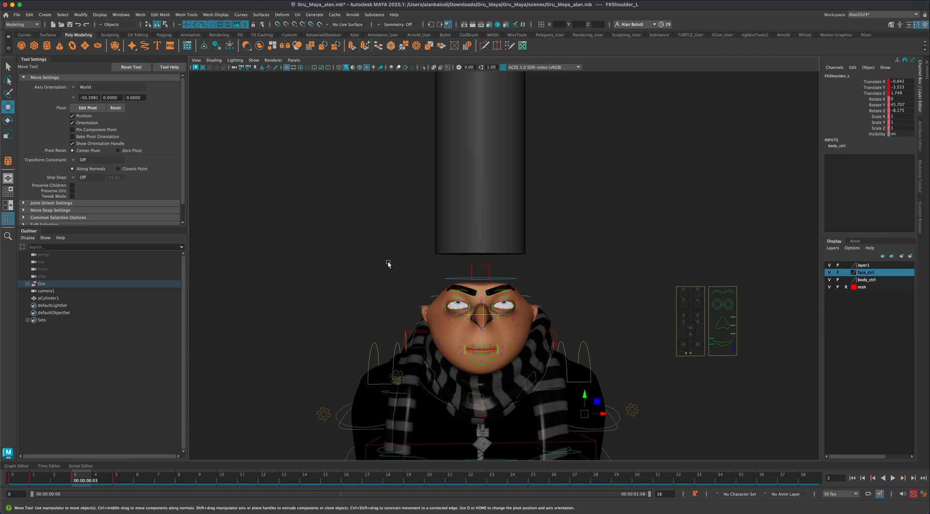
{"action": "left_click_drag", "start_coordinate": [82, 479], "coordinate": [20, 483]}
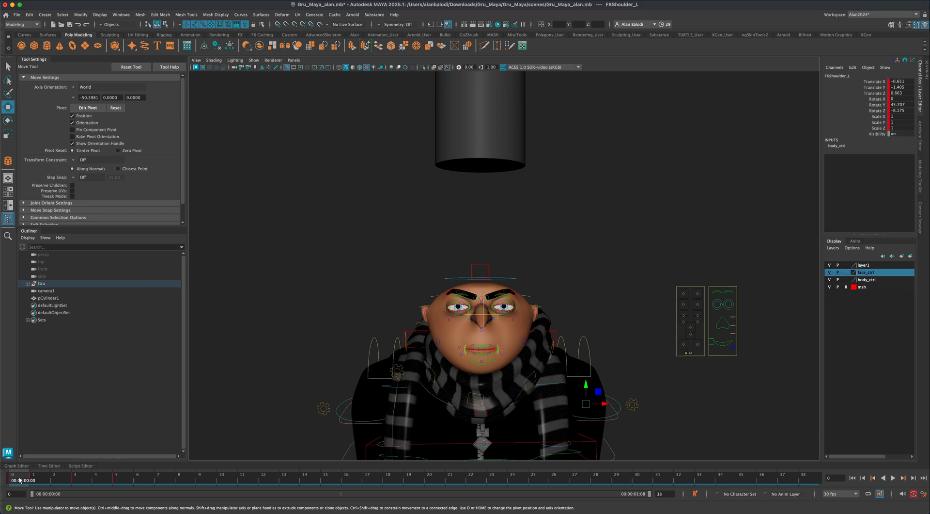
{"action": "left_click", "coordinate": [726, 388]}
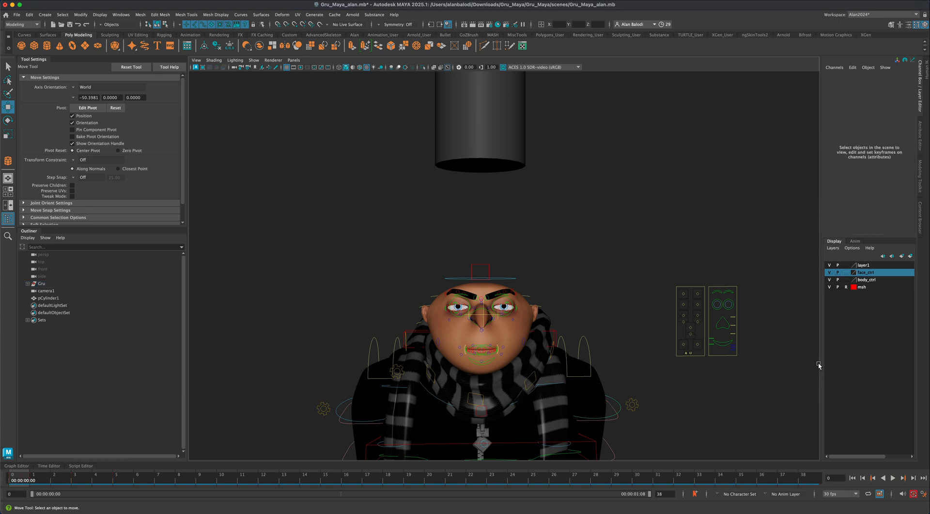
- Hide the body_ctrl layer and play the animation through to review the head squash and shoulder motion
{"action": "left_click", "coordinate": [829, 280]}
{"action": "left_click", "coordinate": [893, 478]}
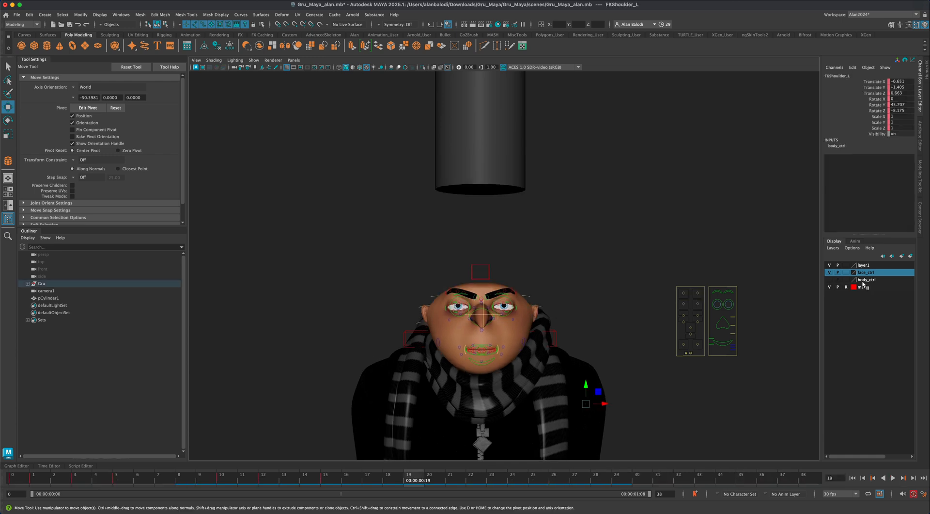
{"action": "key", "text": "q"}
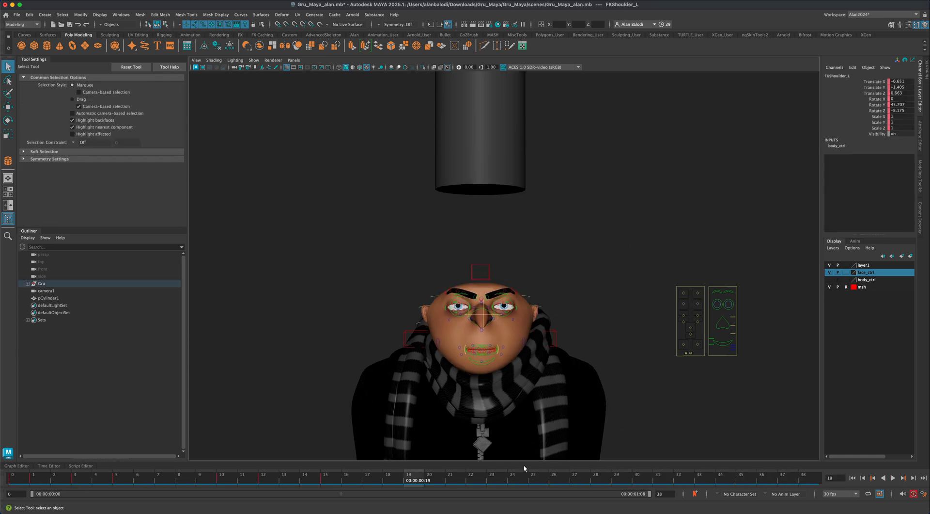
{"action": "left_click_drag", "start_coordinate": [416, 479], "coordinate": [17, 477]}
{"action": "left_click", "coordinate": [891, 477]}
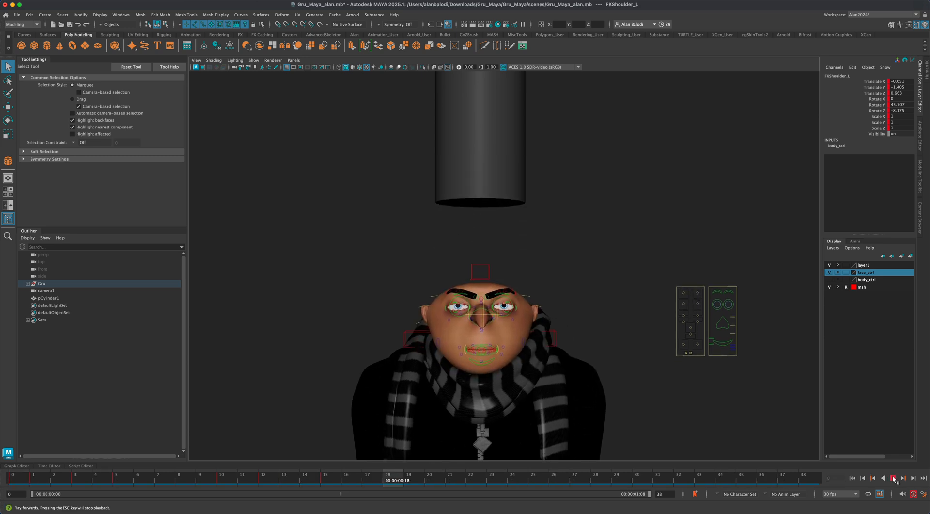
{"action": "left_click", "coordinate": [894, 478]}
{"action": "key", "text": "alt+v"}
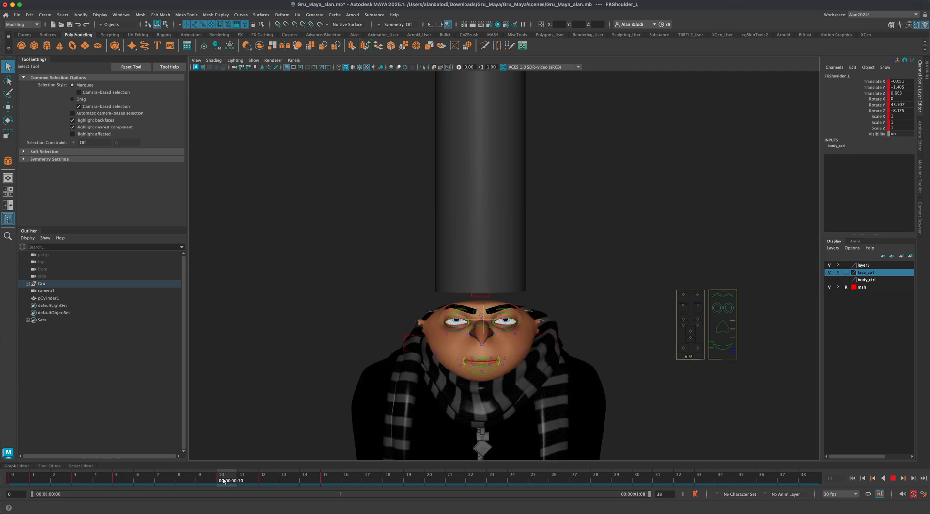
- Key ctrlEye_L at frame 14 with Translate Y raised to 1, checking the eye motion through the following frames
{"action": "mouse_move", "coordinate": [313, 478]}
{"action": "left_mouse_down"}
{"action": "mouse_move", "coordinate": [326, 477]}
{"action": "mouse_move", "coordinate": [222, 476]}
{"action": "left_mouse_up"}
{"action": "left_click_drag", "start_coordinate": [680, 292], "coordinate": [699, 305]}
{"action": "mouse_move", "coordinate": [230, 477]}
{"action": "left_mouse_down"}
{"action": "mouse_move", "coordinate": [392, 482]}
{"action": "mouse_move", "coordinate": [321, 481]}
{"action": "left_mouse_up"}
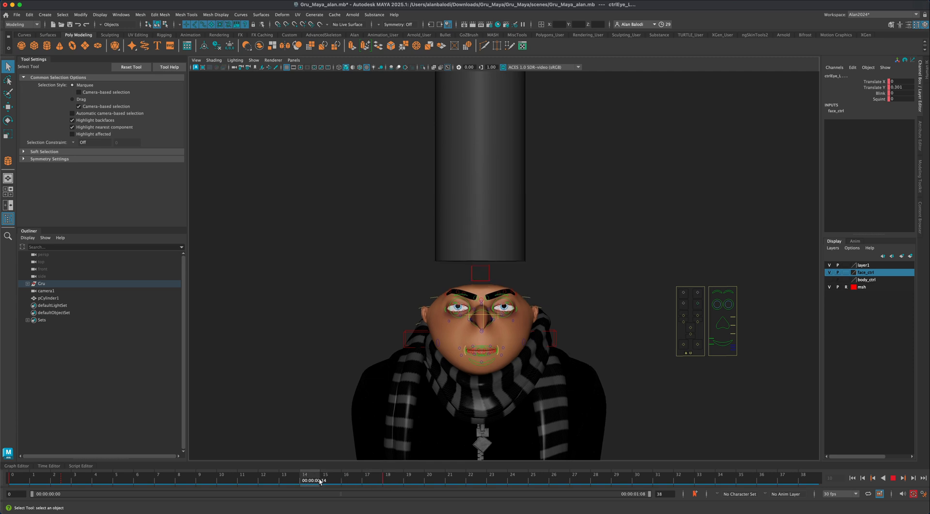
{"action": "key", "text": "s"}
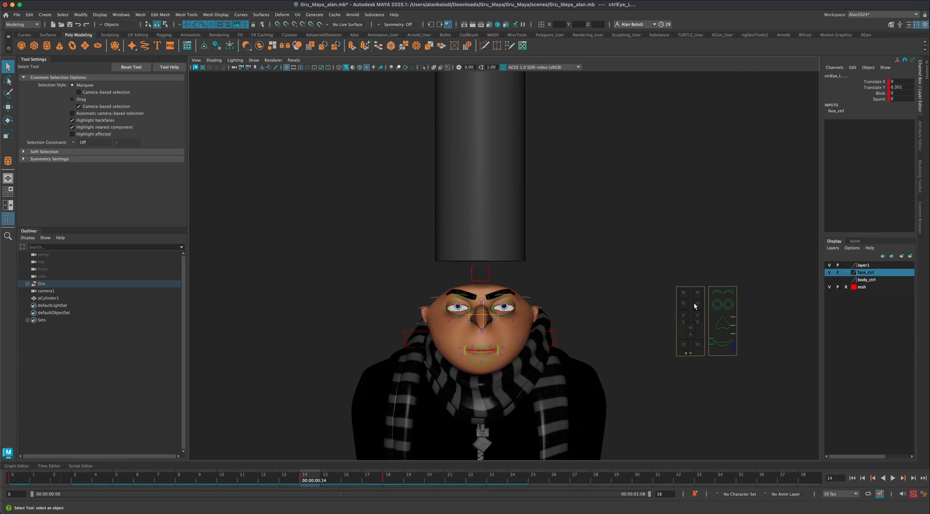
{"action": "key", "text": "w"}
{"action": "left_click_drag", "start_coordinate": [697, 274], "coordinate": [698, 263]}
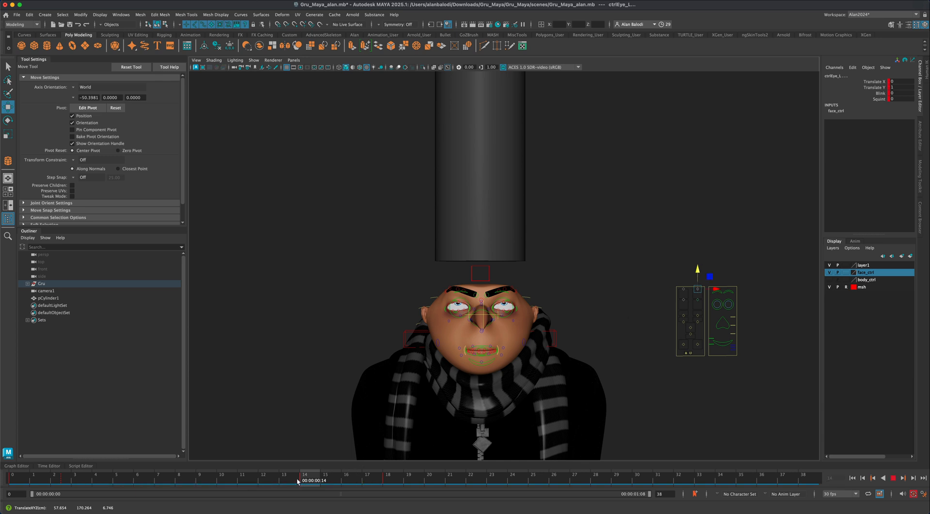
{"action": "left_click_drag", "start_coordinate": [298, 481], "coordinate": [414, 477]}
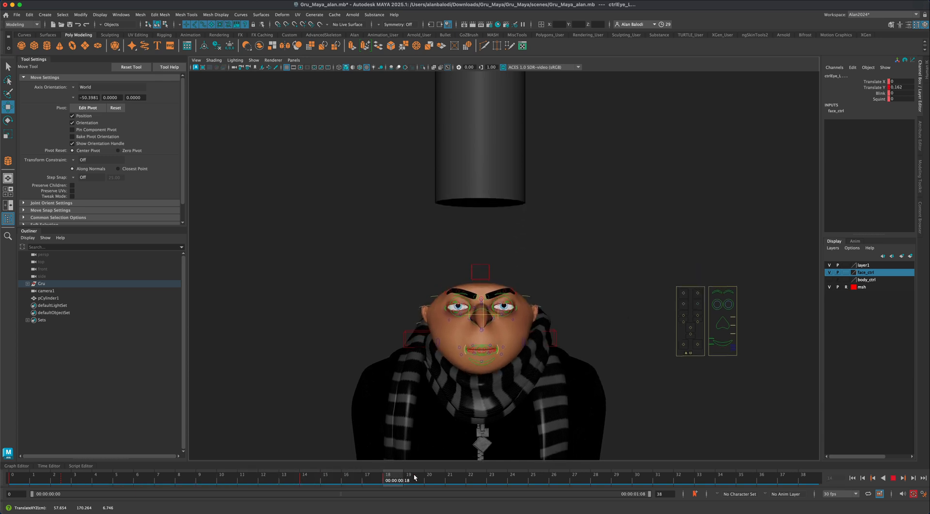
{"action": "left_click", "coordinate": [894, 479]}
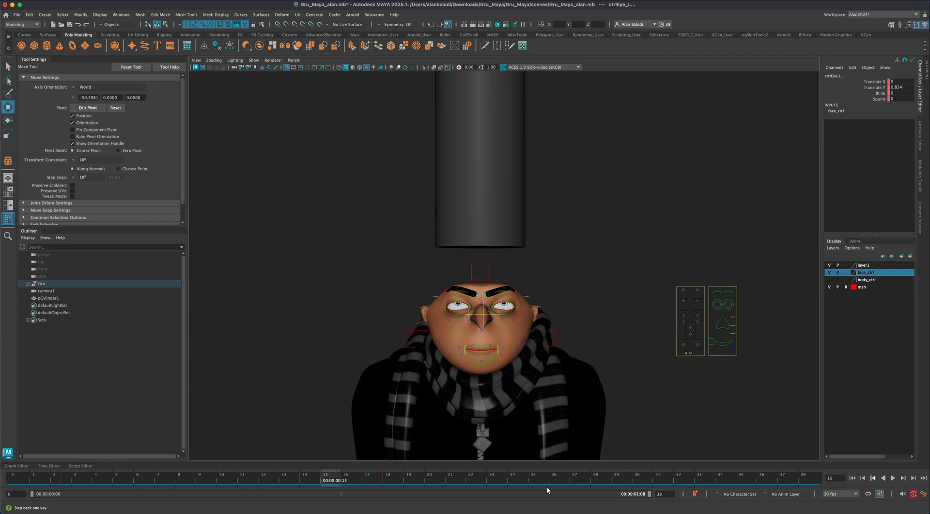
{"action": "left_click", "coordinate": [353, 479]}
{"action": "left_click_drag", "start_coordinate": [335, 479], "coordinate": [450, 479]}
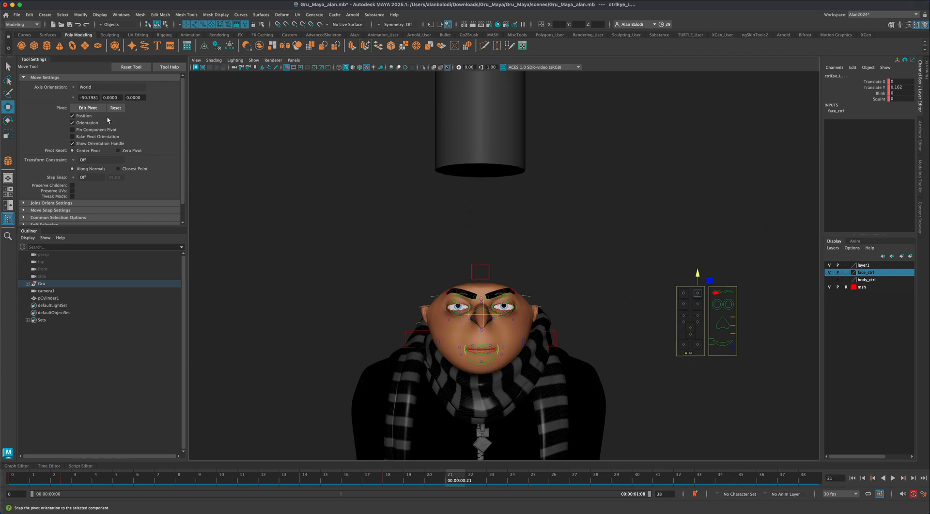
- Select the ctrlEmotions_M control and key its neutral expression at frame 12
{"action": "key", "text": "q"}
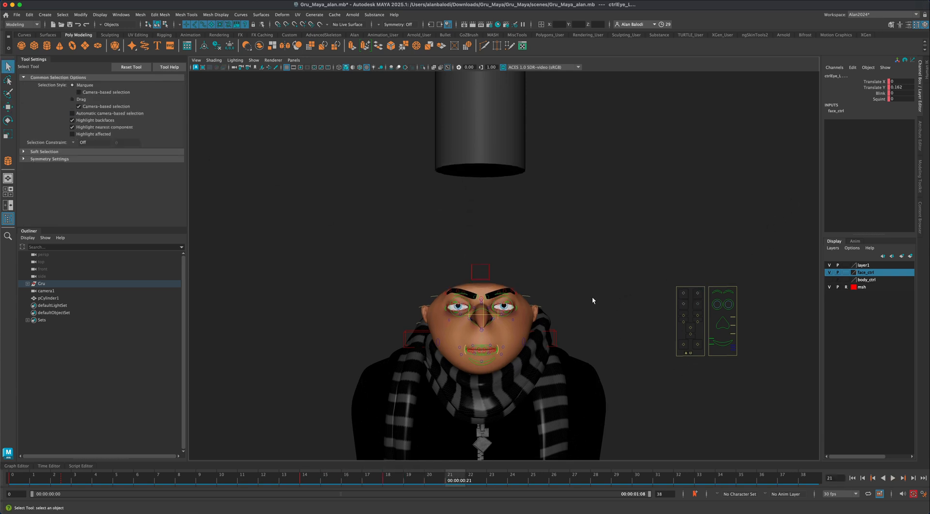
{"action": "left_click", "coordinate": [691, 354]}
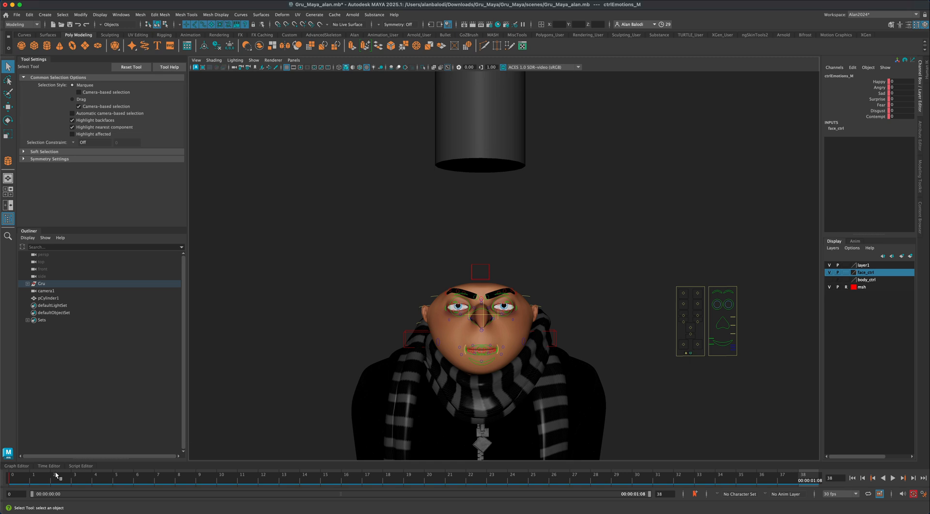
{"action": "key", "text": "alt+v"}
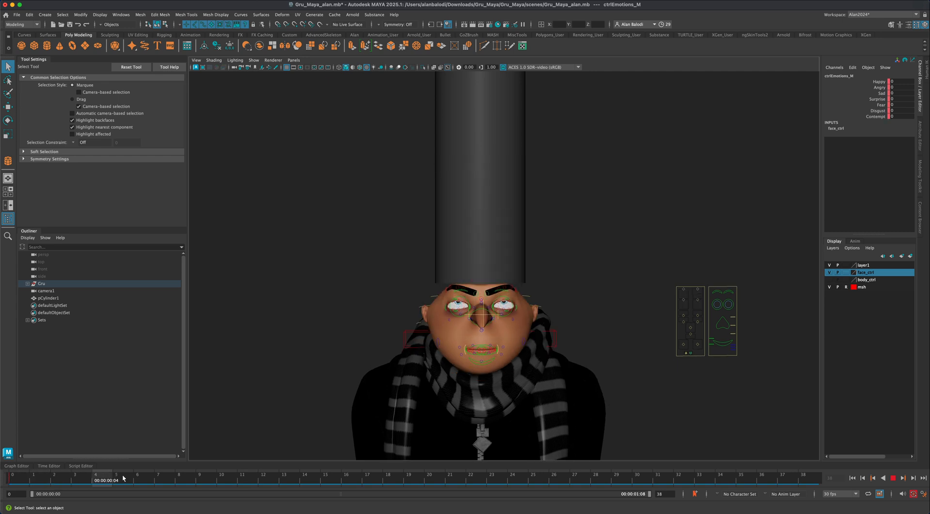
{"action": "key", "text": "alt+v"}
{"action": "key", "text": "s"}
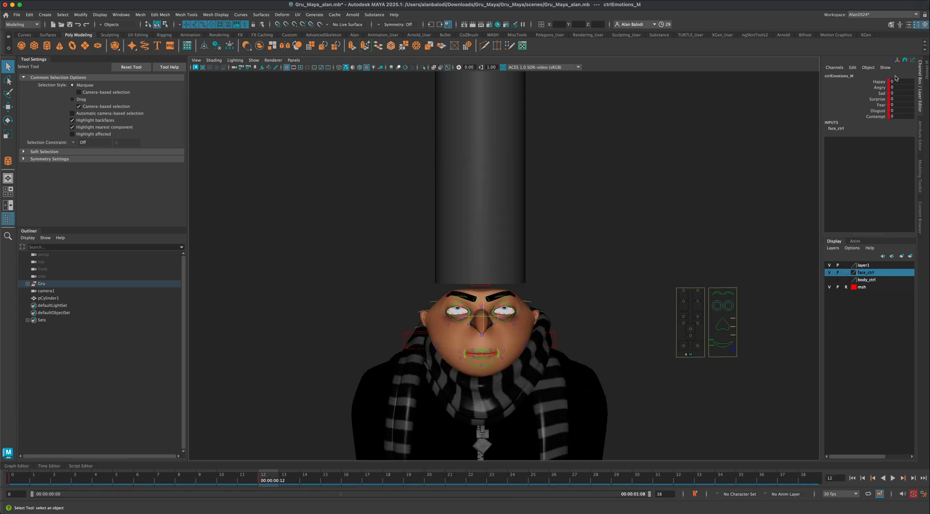
- Set the Angry attribute of ctrlEmotions_M to 10 at frame 16
{"action": "left_click_drag", "start_coordinate": [270, 480], "coordinate": [351, 477]}
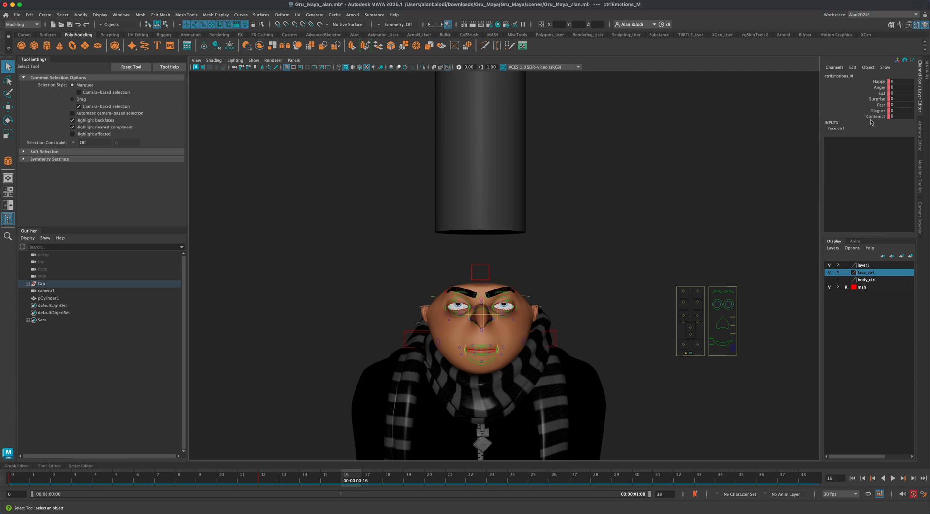
{"action": "left_click", "coordinate": [877, 88]}
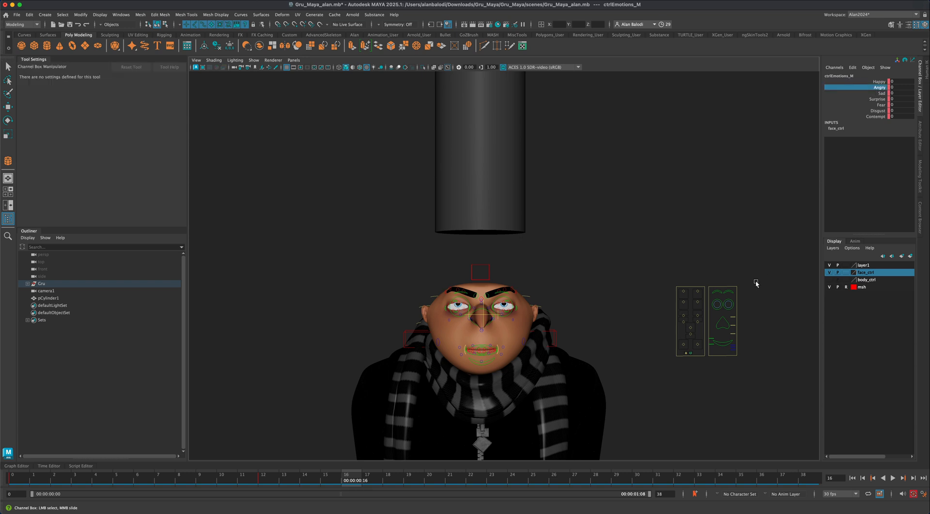
{"action": "middle_click_drag", "start_coordinate": [756, 283], "coordinate": [785, 284]}
{"action": "left_click", "coordinate": [342, 476]}
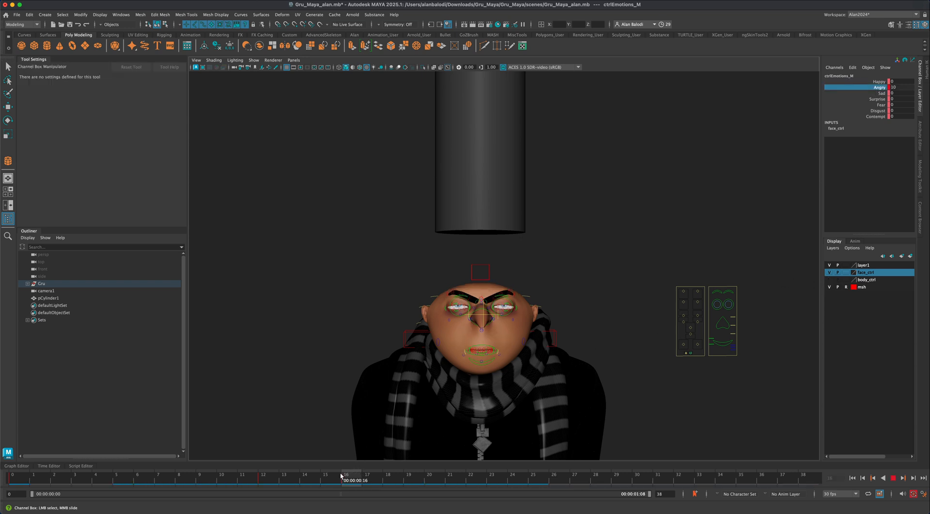
- Review the angry expression over the timeline and key it at frame 31 to hold Angry at 10
{"action": "left_click_drag", "start_coordinate": [341, 476], "coordinate": [797, 478]}
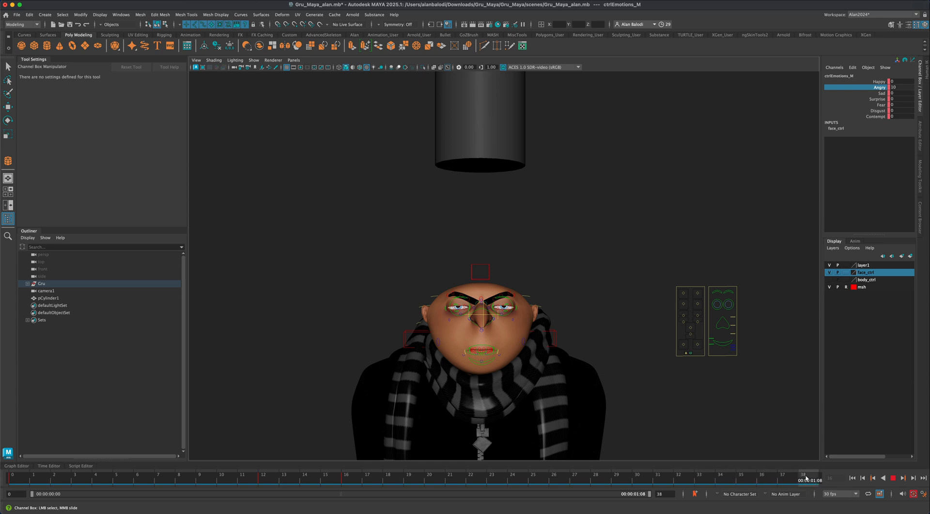
{"action": "left_click", "coordinate": [853, 477]}
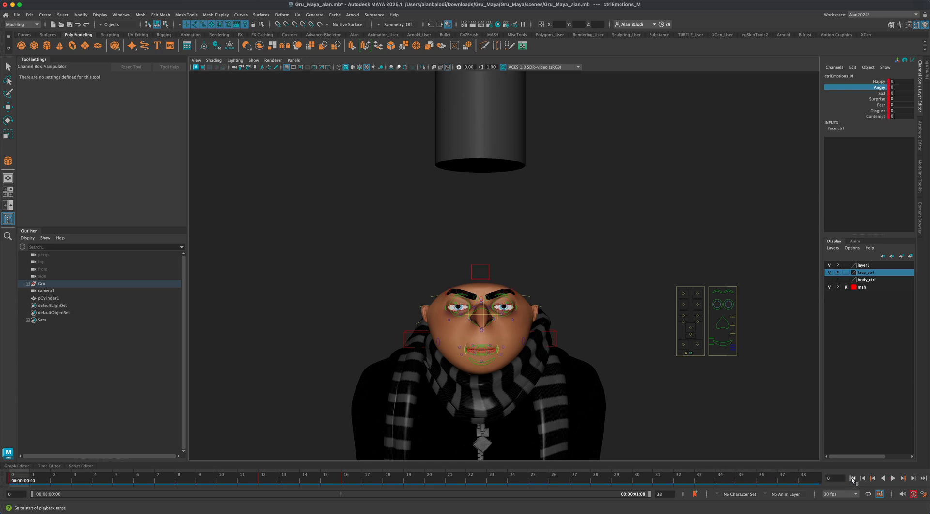
{"action": "key", "text": "alt+v"}
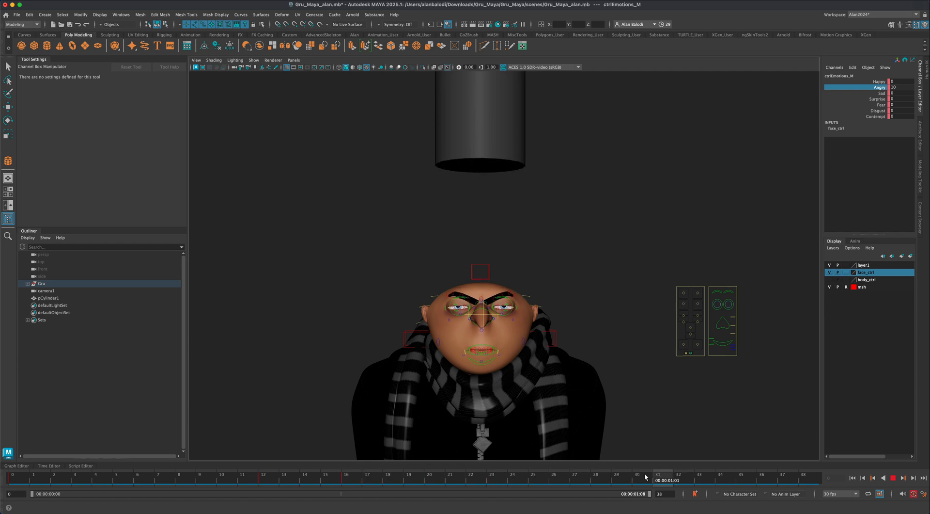
{"action": "key", "text": "s"}
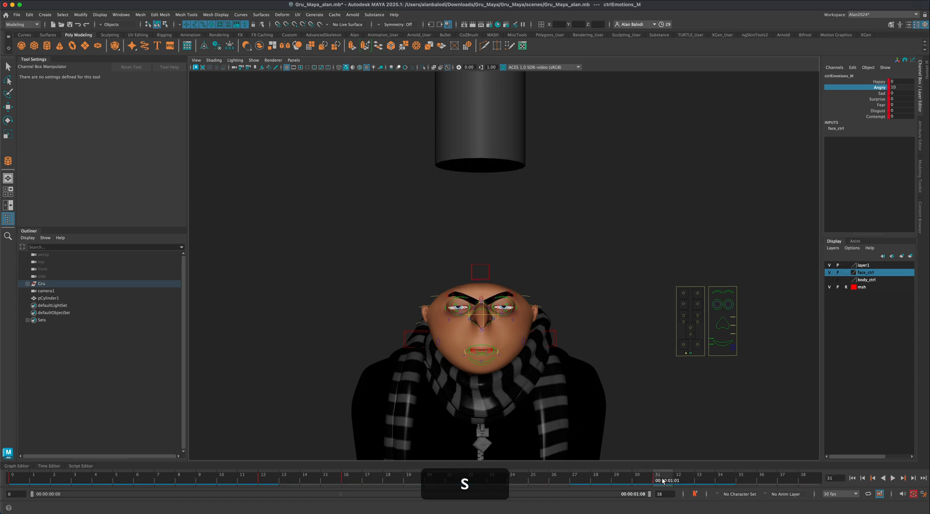
- Key ctrlEmotions_M at frame 38 with Angry at 0 and compare the face on the first and last frames
{"action": "key", "text": "alt+v"}
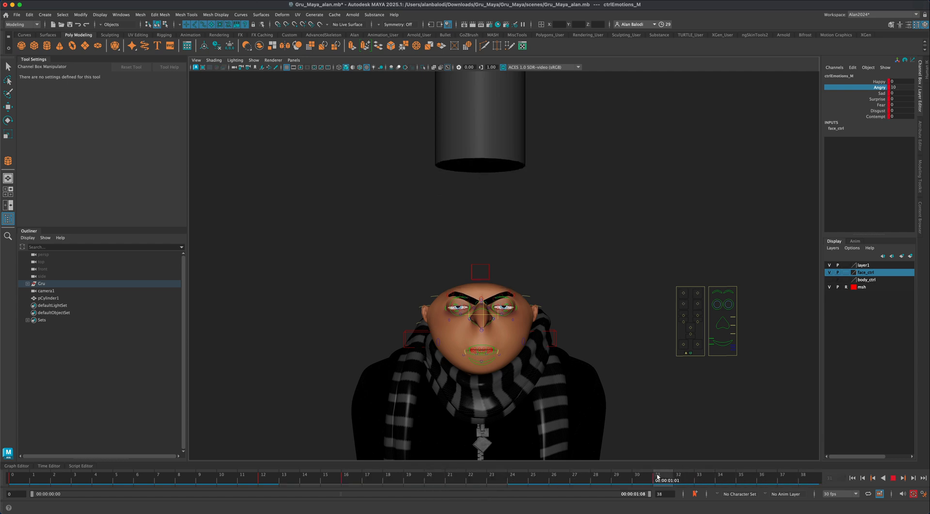
{"action": "key", "text": "s"}
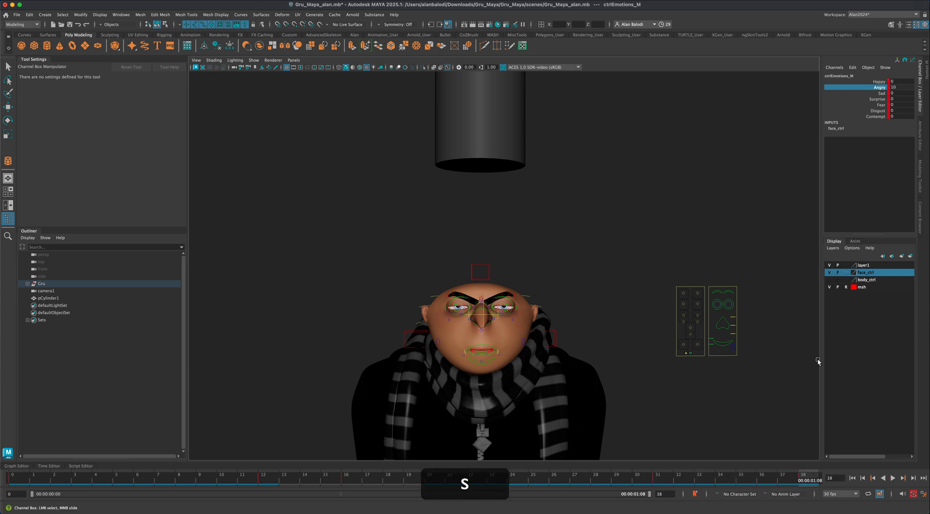
{"action": "middle_click_drag", "start_coordinate": [795, 179], "coordinate": [720, 228]}
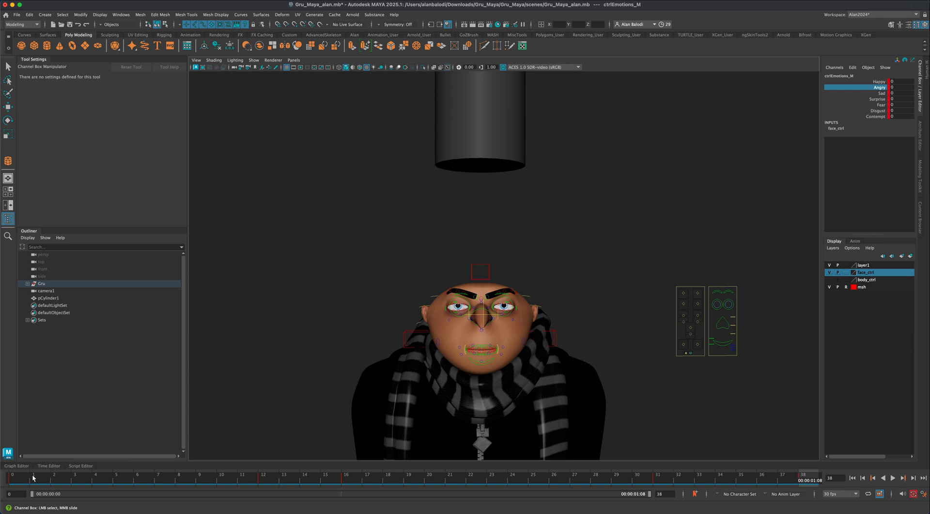
{"action": "left_click", "coordinate": [852, 478]}
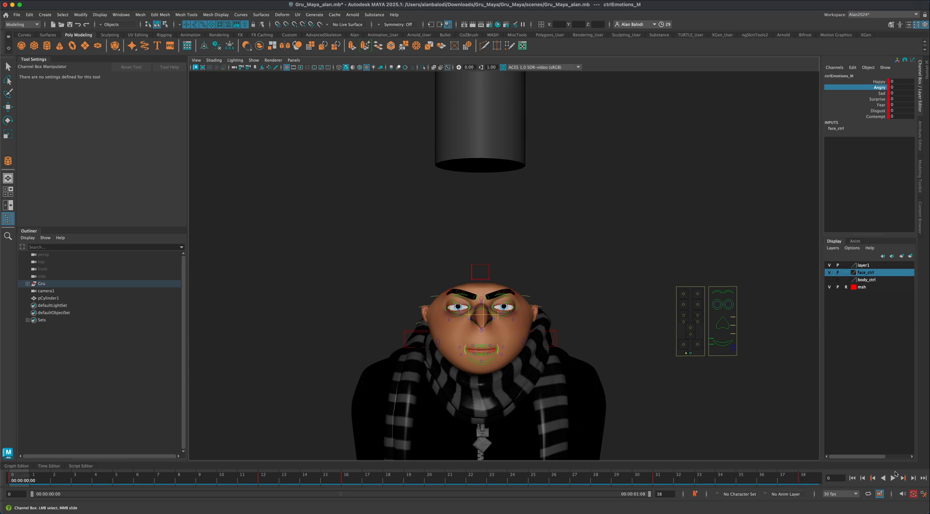
{"action": "left_click", "coordinate": [924, 478]}
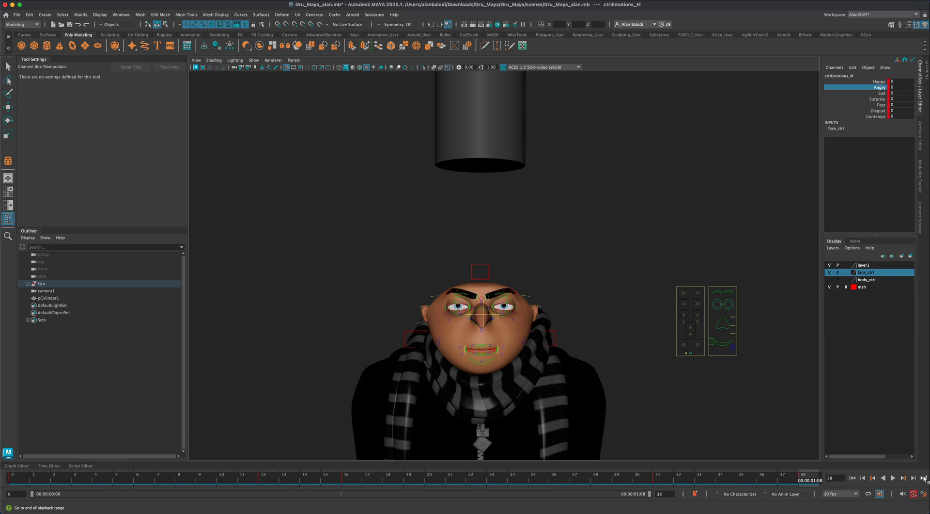
- Copy the ctrlEye_L key from frame 0 to frame 38 and compare the first and last frames
{"action": "left_click", "coordinate": [853, 478]}
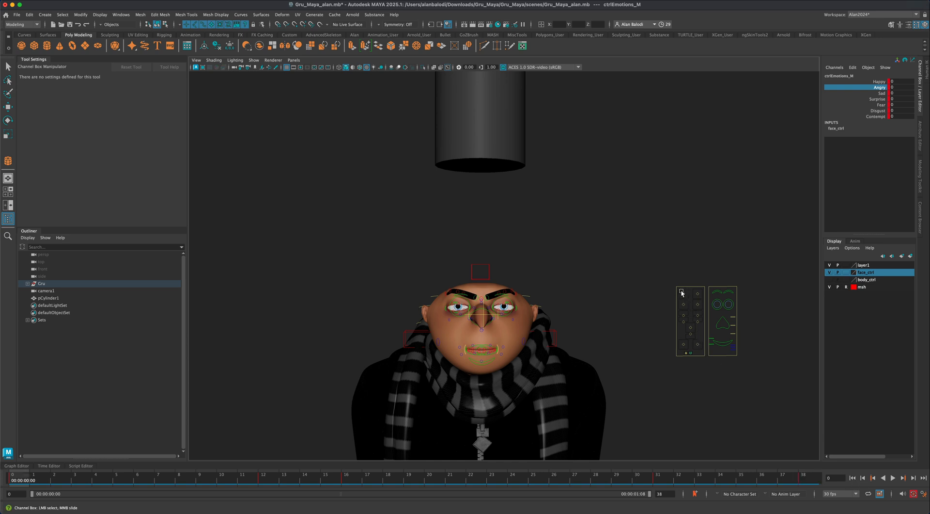
{"action": "left_click", "coordinate": [698, 306]}
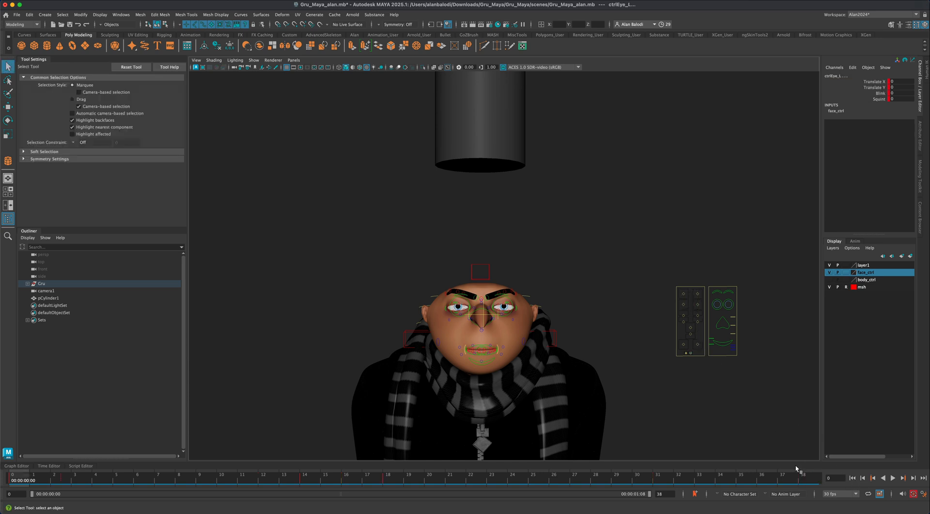
{"action": "right_click", "coordinate": [19, 479]}
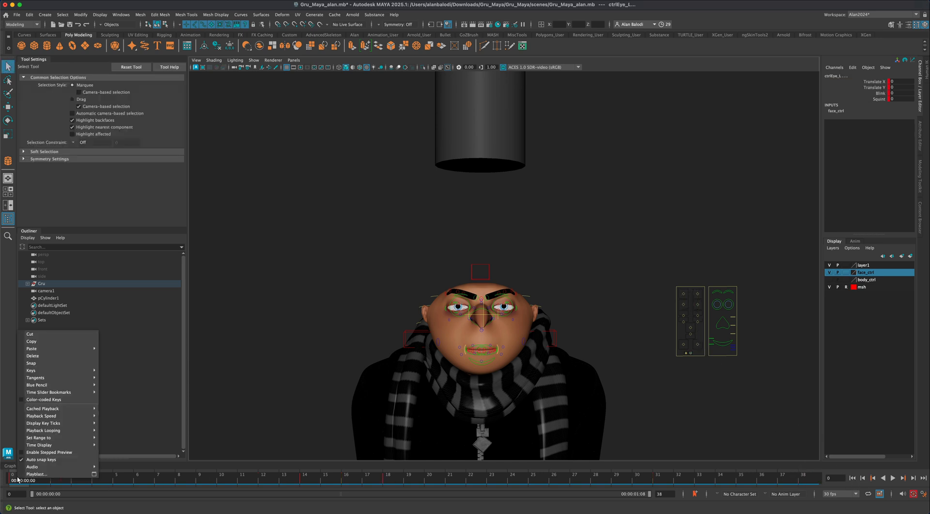
{"action": "left_click", "coordinate": [31, 341]}
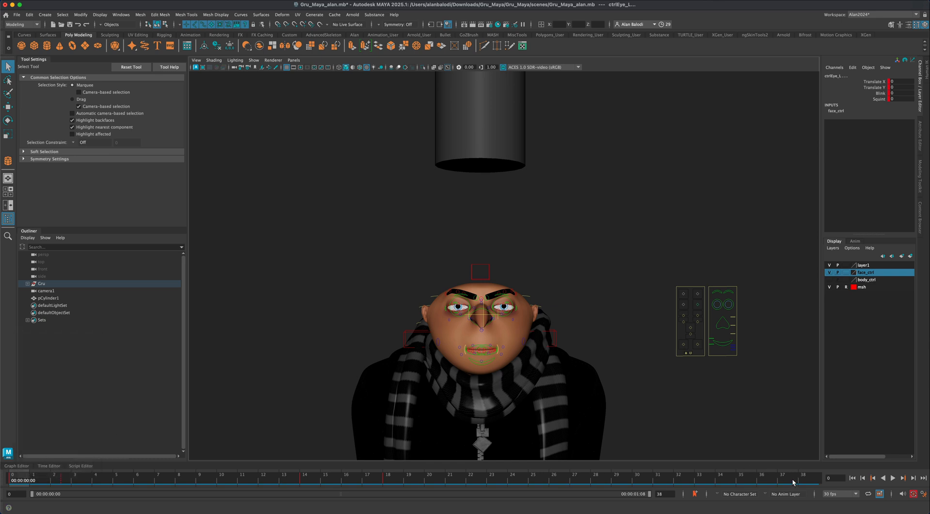
{"action": "left_click", "coordinate": [806, 477]}
{"action": "right_click", "coordinate": [805, 477]}
{"action": "mouse_move", "coordinate": [834, 346]}
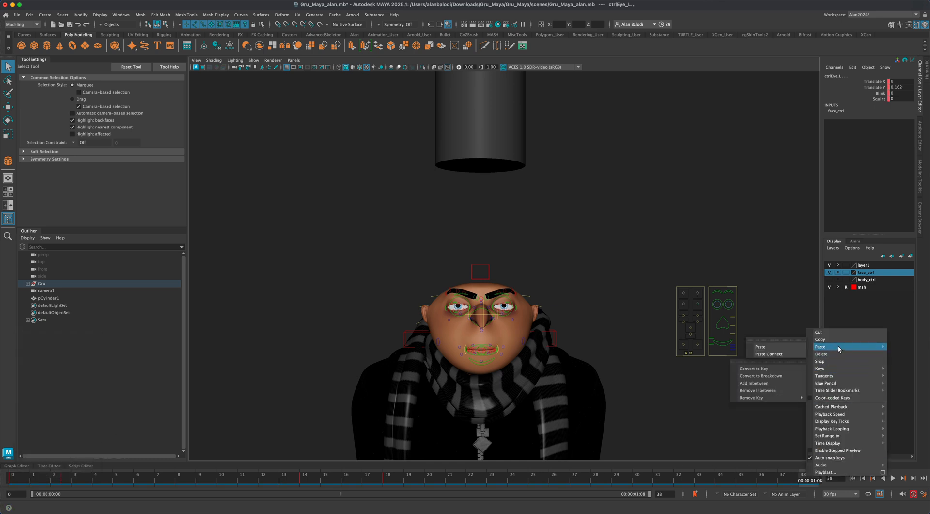
{"action": "left_click", "coordinate": [795, 347]}
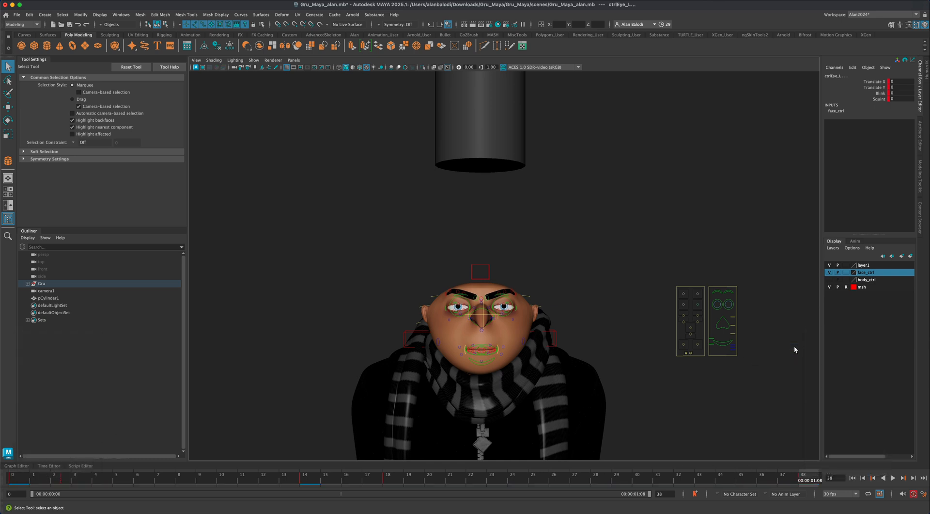
{"action": "left_click", "coordinate": [852, 478]}
{"action": "left_click", "coordinate": [924, 478]}
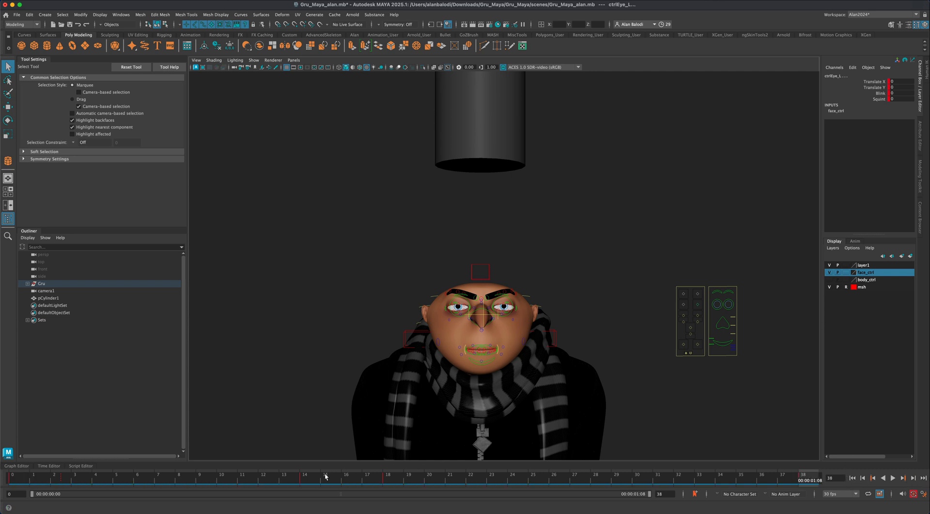
- Snap the off-frame ctrlEye_L key between frames 2 and 3 to a whole frame
{"action": "left_click", "coordinate": [64, 480]}
{"action": "right_click", "coordinate": [63, 479]}
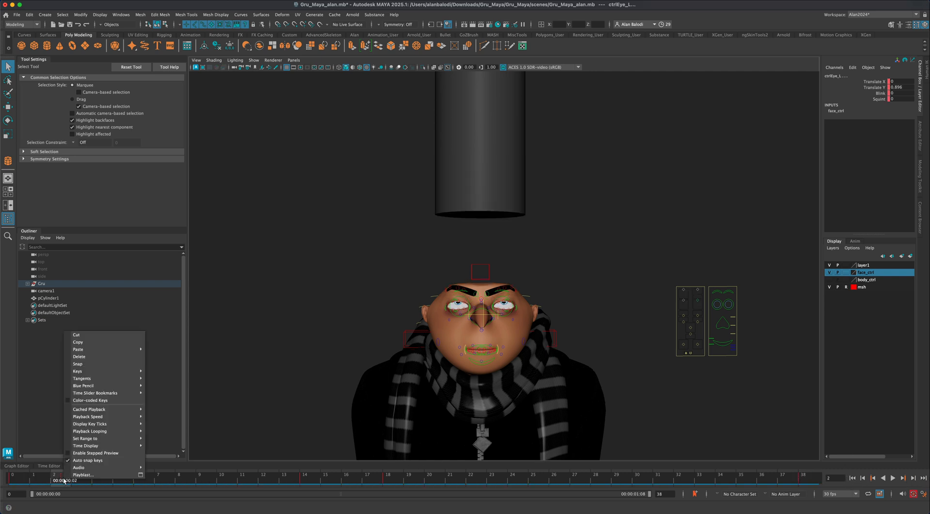
{"action": "left_click", "coordinate": [80, 366]}
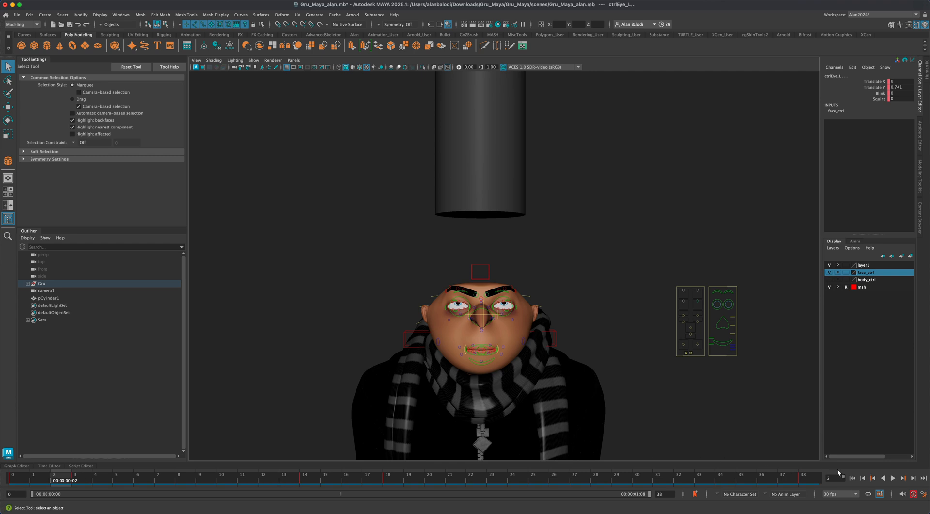
- Play the animation from frame 0, then hide the face_ctrl layer and replay it to check the face without controls
{"action": "left_click", "coordinate": [852, 478]}
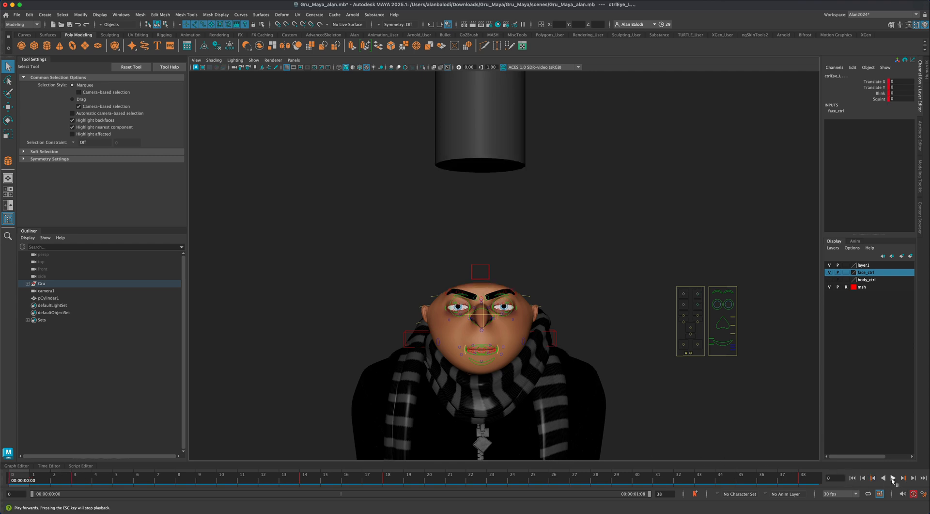
{"action": "left_click", "coordinate": [893, 478]}
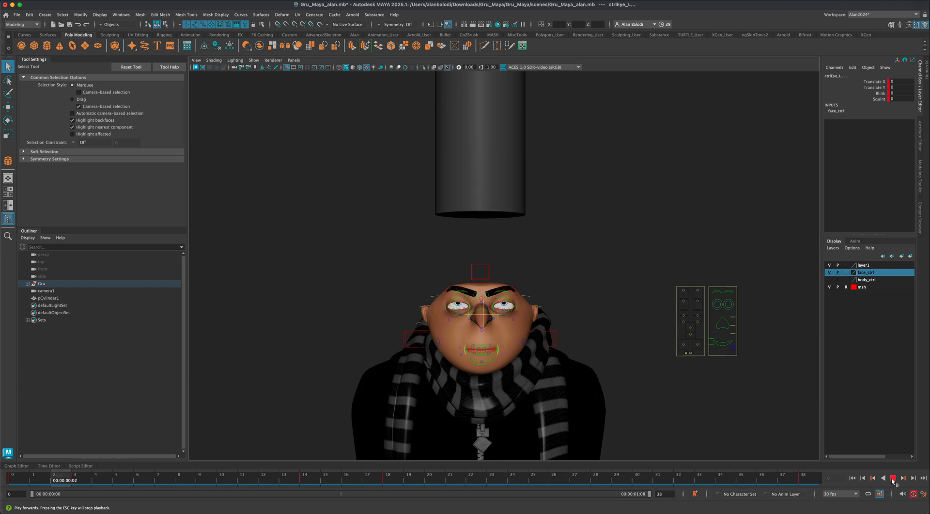
{"action": "left_click", "coordinate": [893, 478]}
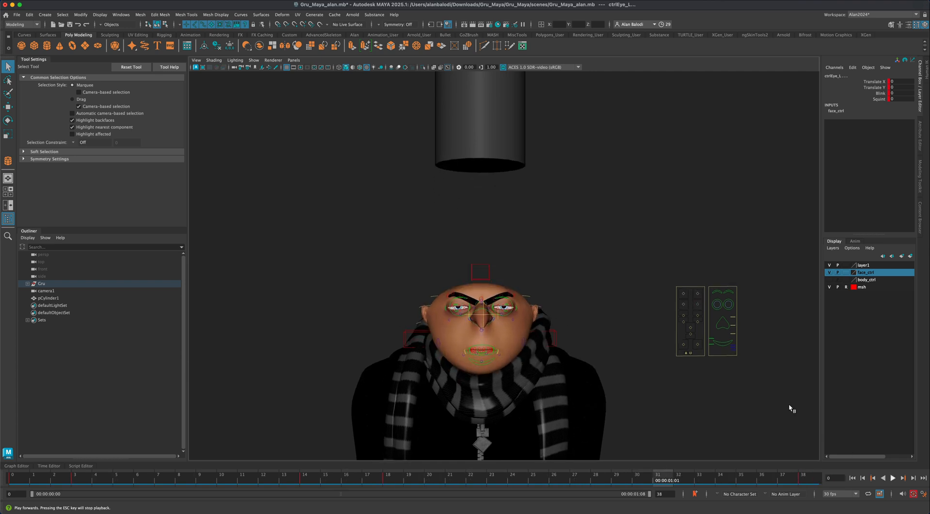
{"action": "left_click", "coordinate": [829, 272]}
{"action": "left_click", "coordinate": [893, 478]}
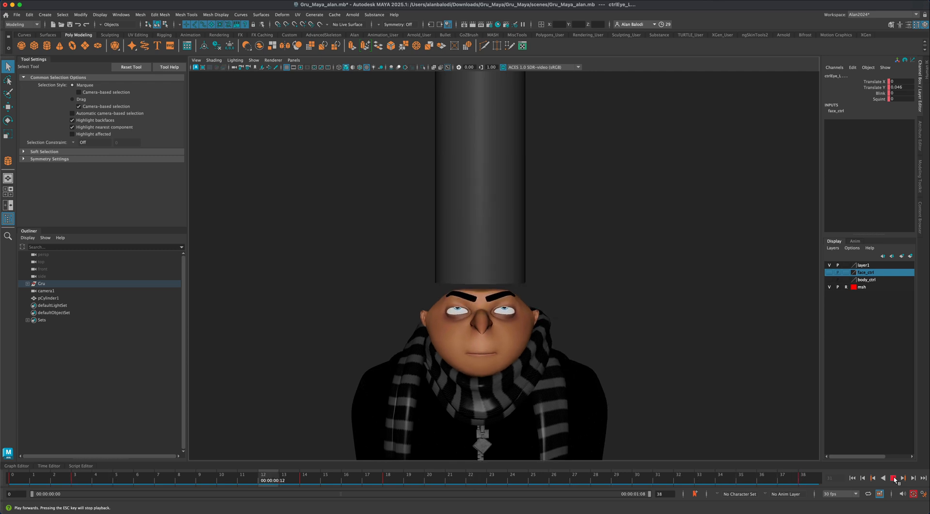
{"action": "key", "text": "w"}
{"action": "left_click", "coordinate": [732, 348]}
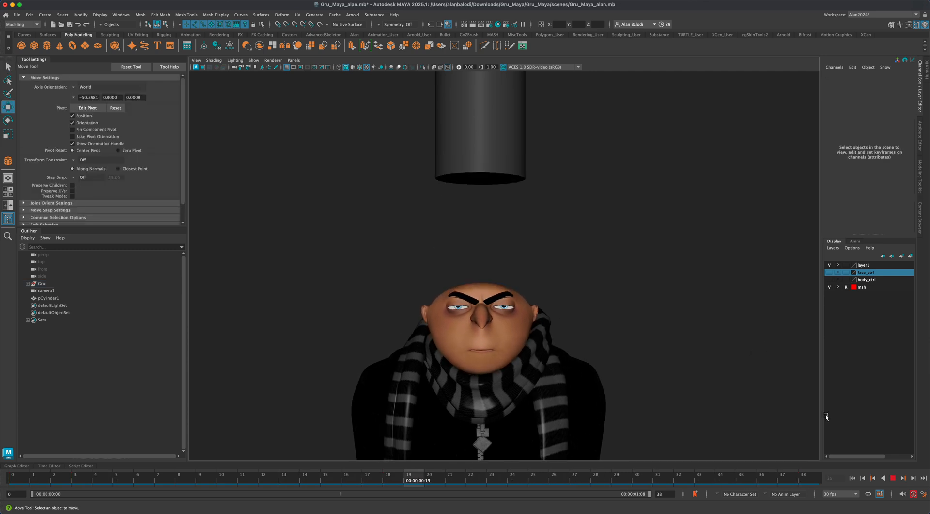
{"action": "left_click", "coordinate": [893, 477]}
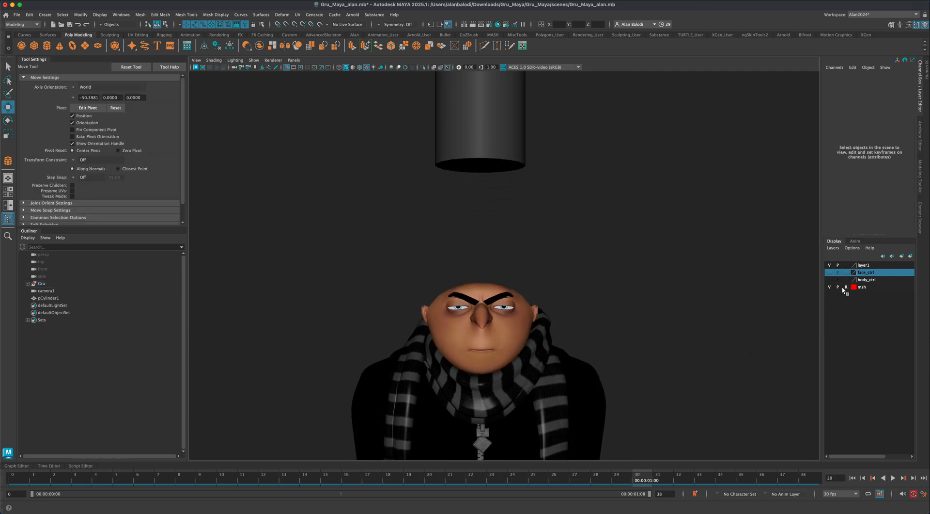
- Show the face_ctrl layer and key the neutral SmilePull_L control at frame 12
{"action": "left_click", "coordinate": [830, 273]}
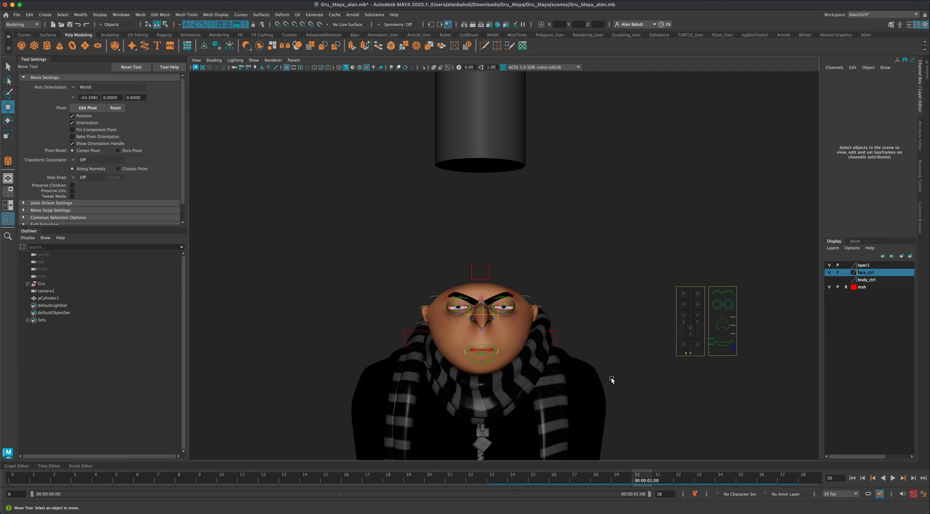
{"action": "left_click", "coordinate": [499, 351]}
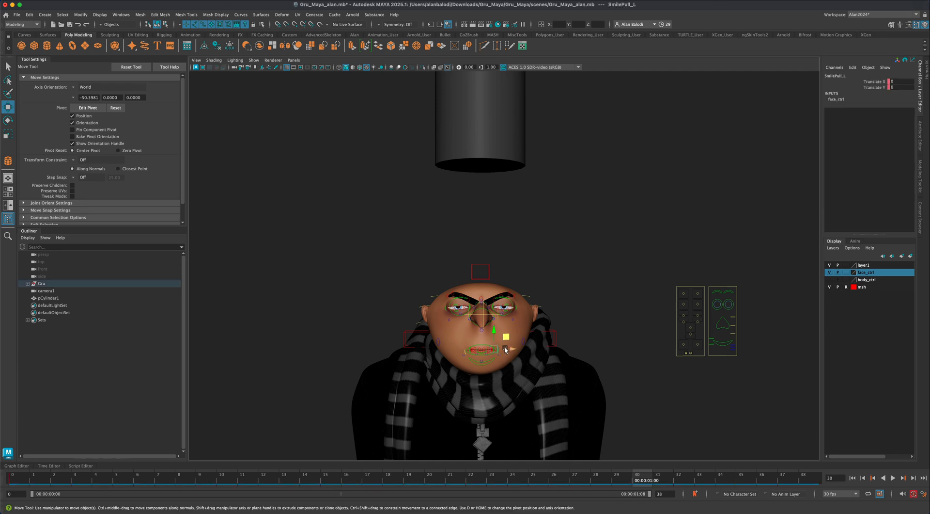
{"action": "left_click_drag", "start_coordinate": [507, 338], "coordinate": [525, 326]}
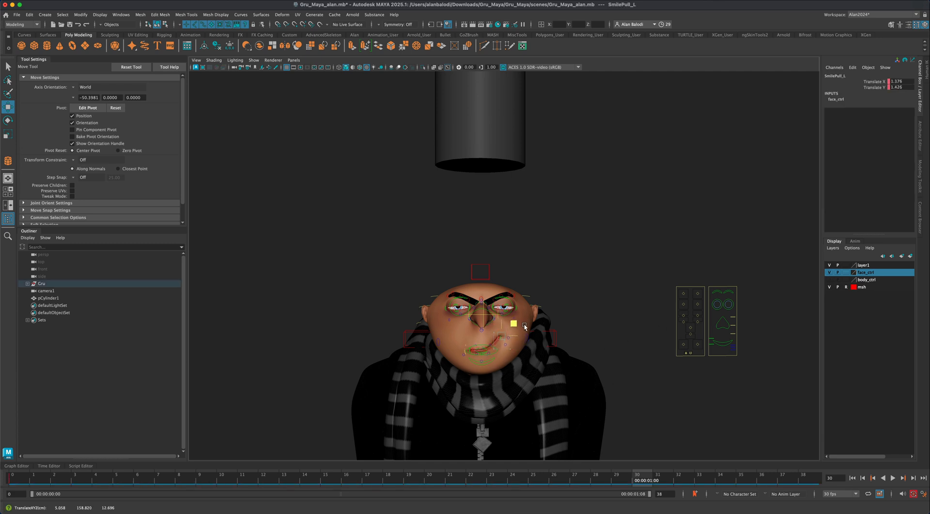
{"action": "key", "text": "super+z"}
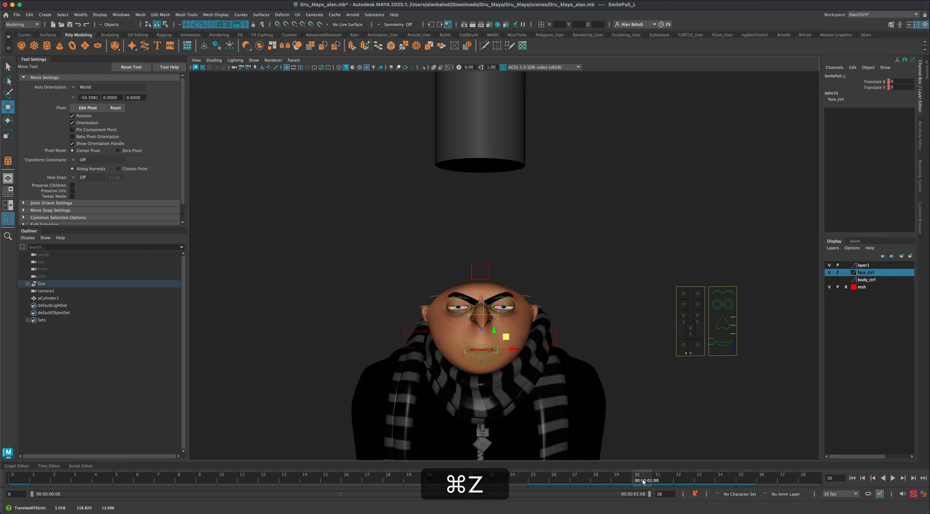
{"action": "key", "text": "alt+v"}
{"action": "left_click_drag", "start_coordinate": [41, 473], "coordinate": [267, 483]}
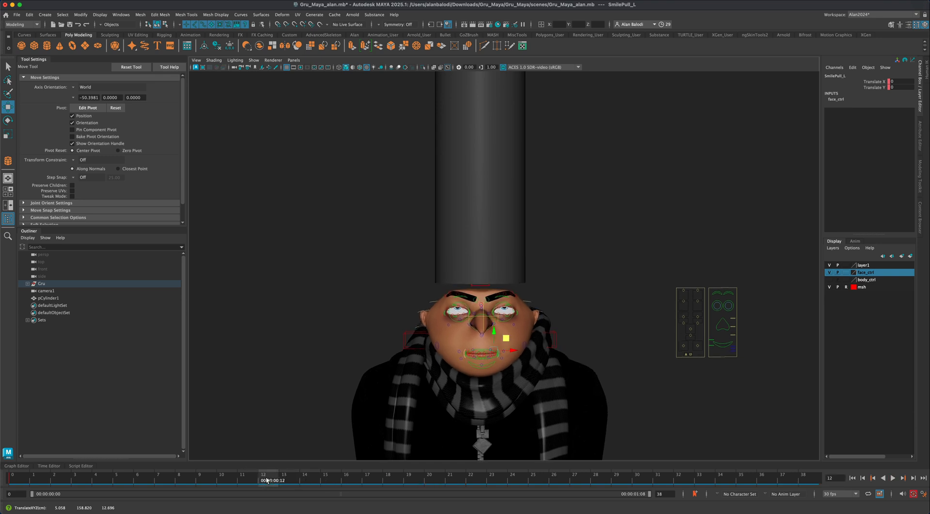
{"action": "key", "text": "s"}
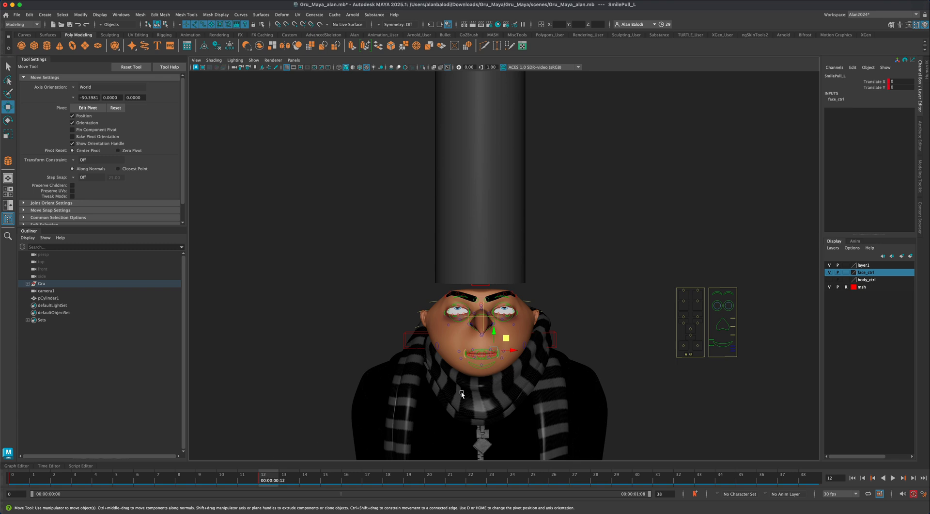
- Pull SmilePull_L into a smirk at frame 19, about 1.175 in X and 0.75 in Y, and key it again at frame 33
{"action": "left_click_drag", "start_coordinate": [261, 478], "coordinate": [408, 480]}
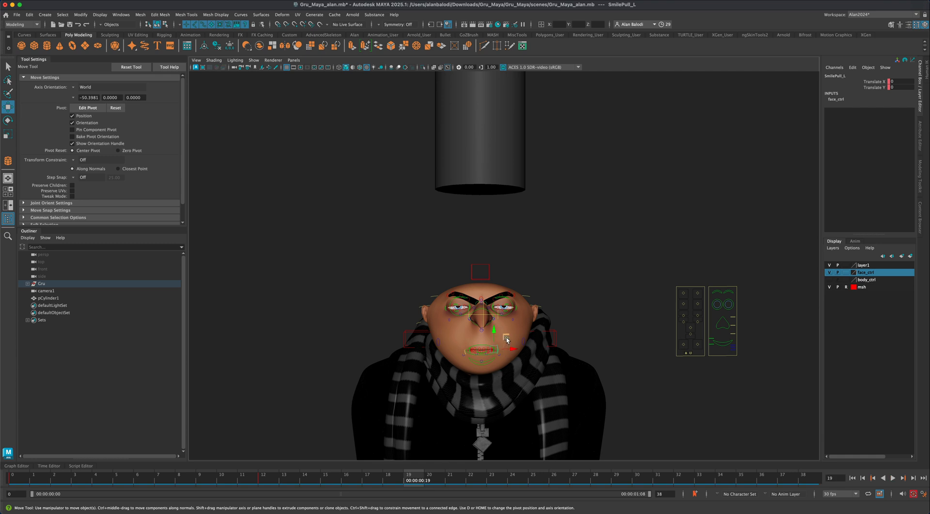
{"action": "left_click_drag", "start_coordinate": [507, 340], "coordinate": [522, 333]}
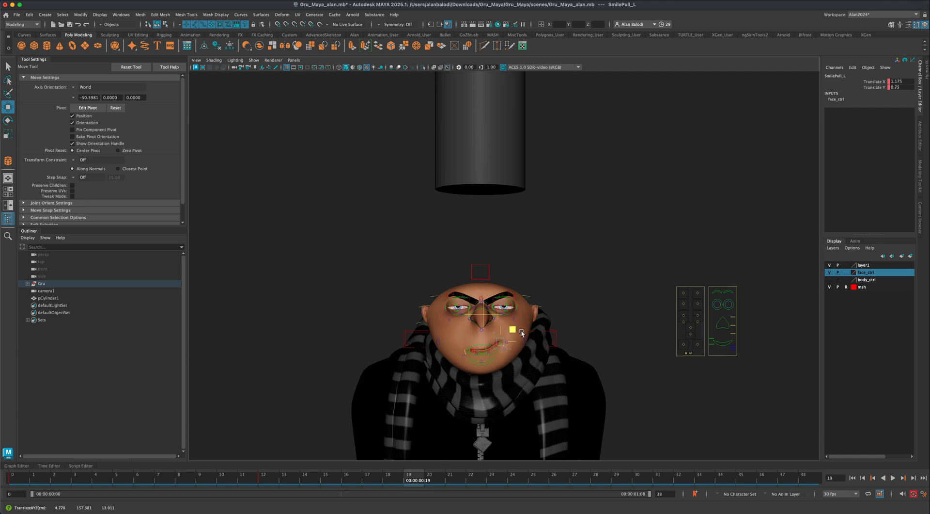
{"action": "left_click_drag", "start_coordinate": [427, 478], "coordinate": [809, 484]}
{"action": "key", "text": "s"}
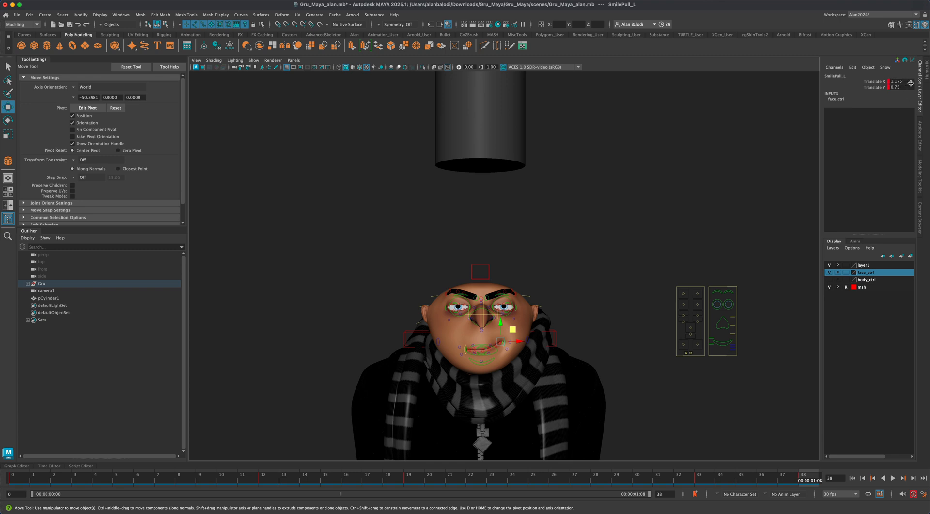
- Set SmilePull_L's Translate X and Translate Y to 0 at frame 38
{"action": "left_click_drag", "start_coordinate": [911, 82], "coordinate": [910, 86]}
{"action": "type", "text": "0"}
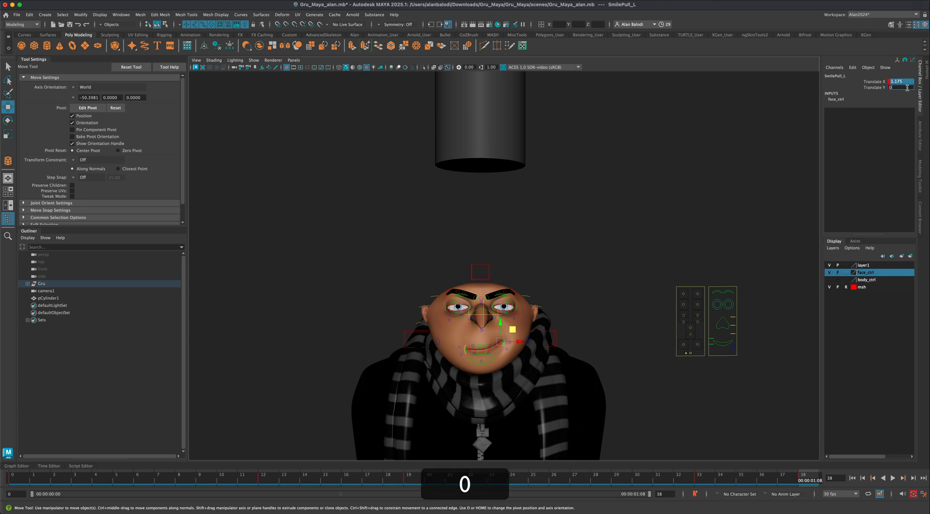
{"action": "key", "text": "Return"}
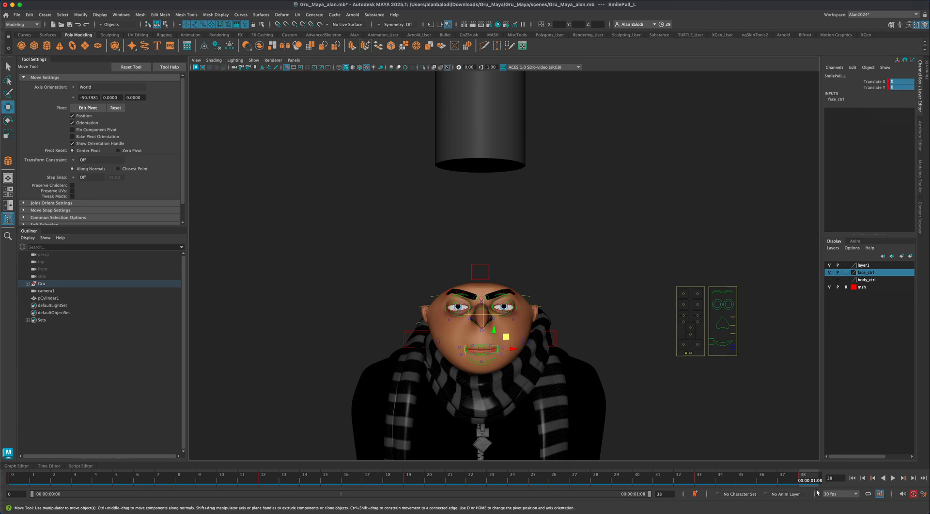
{"action": "left_click_drag", "start_coordinate": [807, 478], "coordinate": [842, 476]}
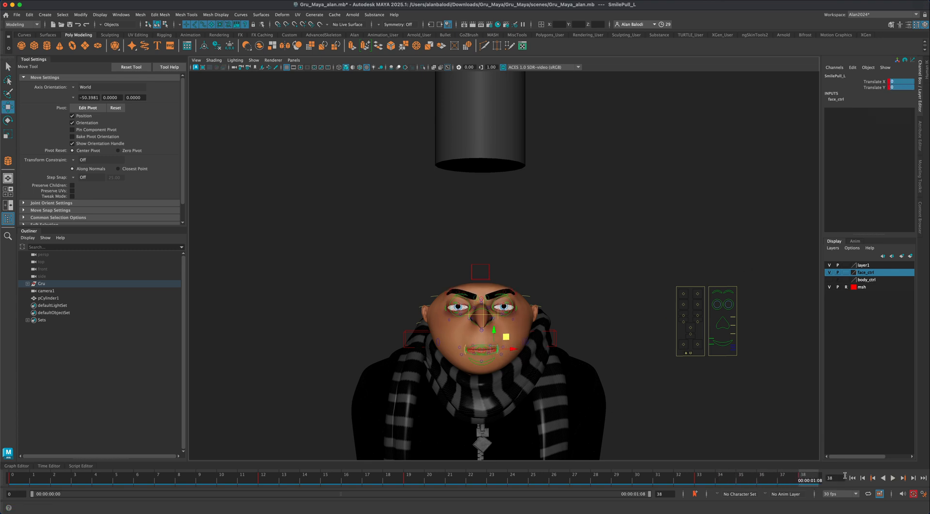
- Hide the face_ctrl layer and play the animation to review the smirk
{"action": "left_click", "coordinate": [830, 273]}
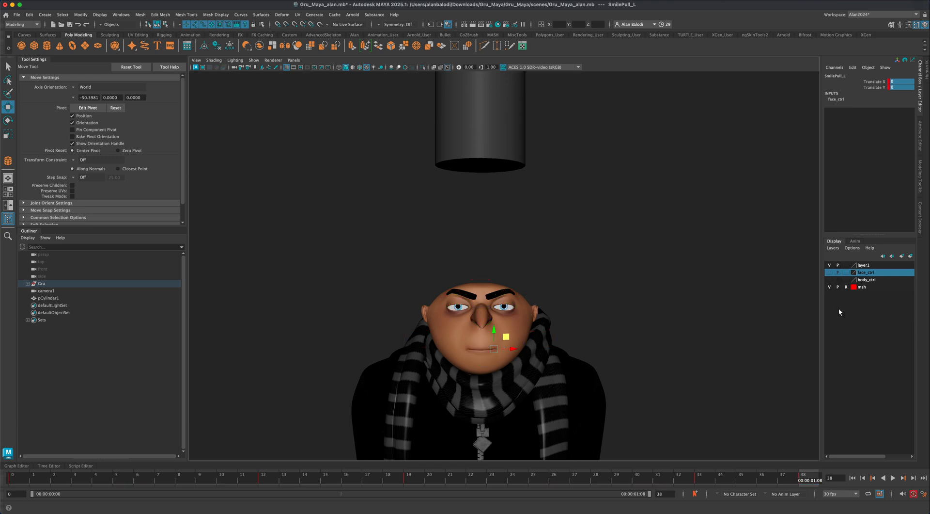
{"action": "left_click", "coordinate": [894, 478]}
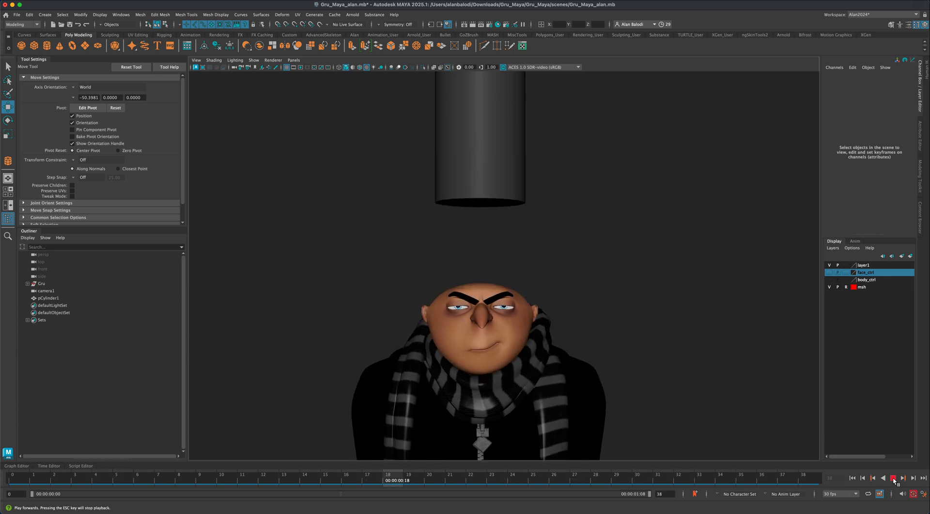
{"action": "left_click", "coordinate": [894, 478]}
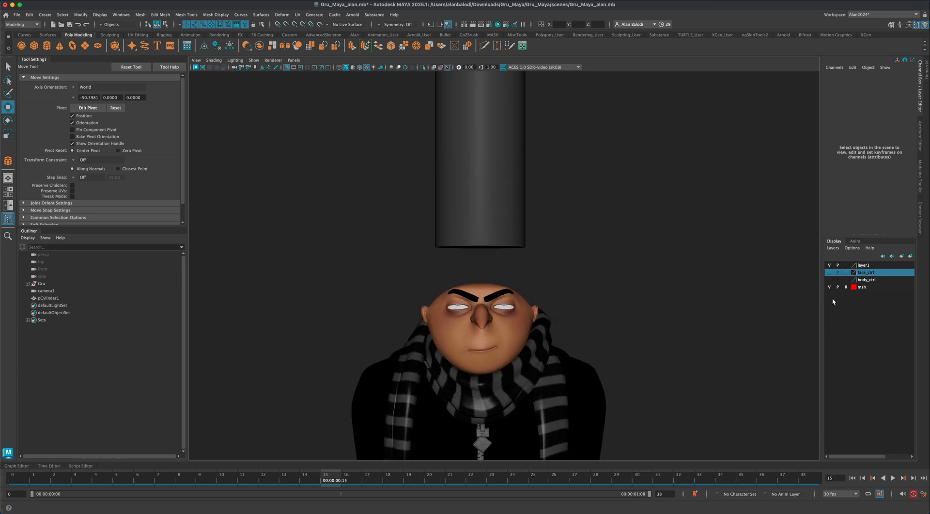
- Show the face_ctrl layer and key the neutral NoseRegion_M control at frames 4 and 21
{"action": "left_click", "coordinate": [830, 272]}
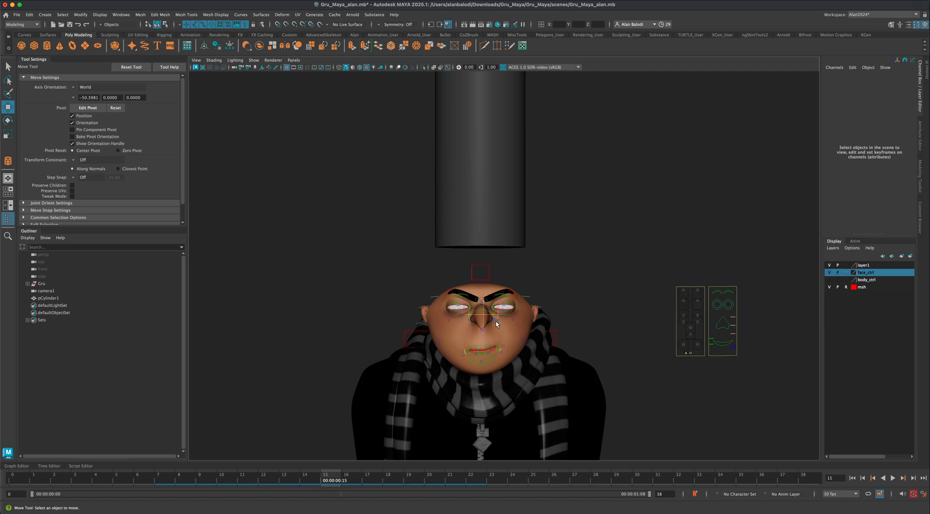
{"action": "left_click", "coordinate": [724, 328]}
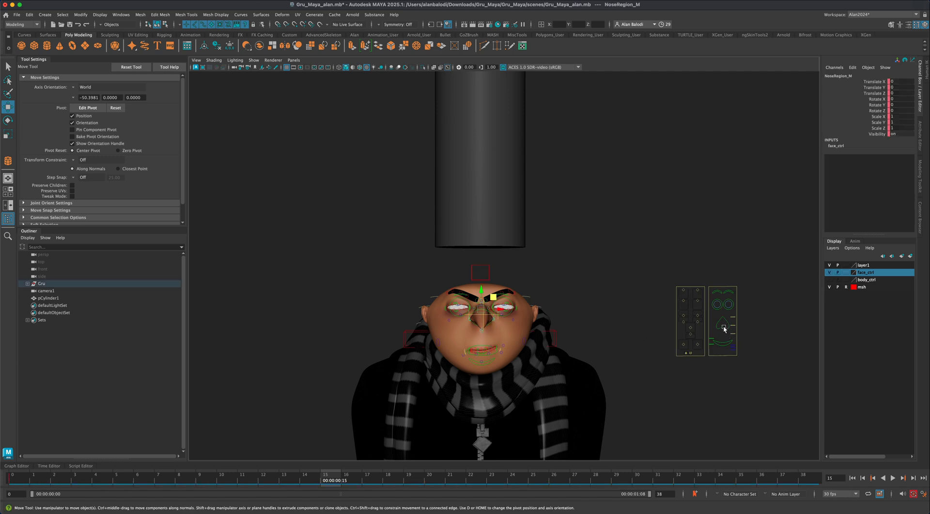
{"action": "left_click_drag", "start_coordinate": [314, 479], "coordinate": [150, 480]}
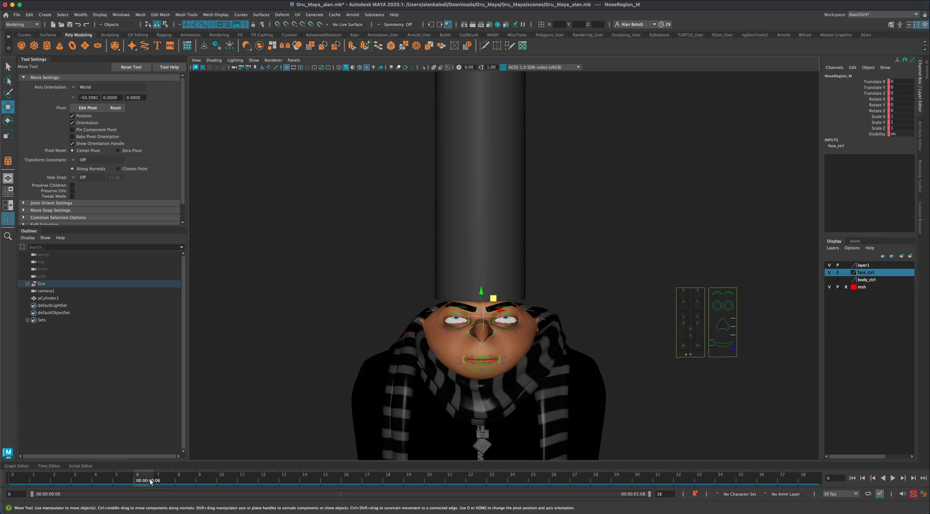
{"action": "left_click_drag", "start_coordinate": [151, 481], "coordinate": [429, 480]}
{"action": "key", "text": "s"}
{"action": "key", "text": "s"}
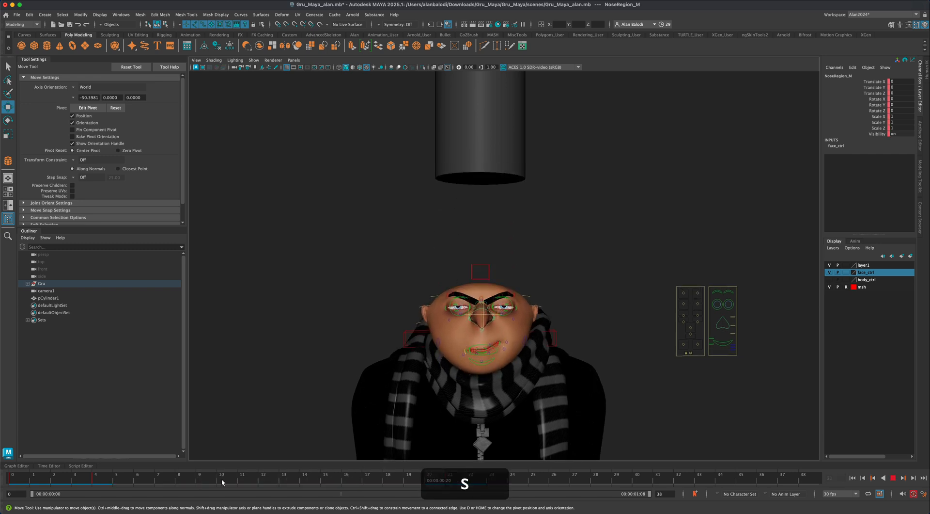
- Key NoseRegion_M at frame 7, rotate it to about -29.6 in X to lift the nose, and play the result
{"action": "left_click", "coordinate": [106, 480]}
{"action": "left_click_drag", "start_coordinate": [107, 480], "coordinate": [158, 477]}
{"action": "key", "text": "s"}
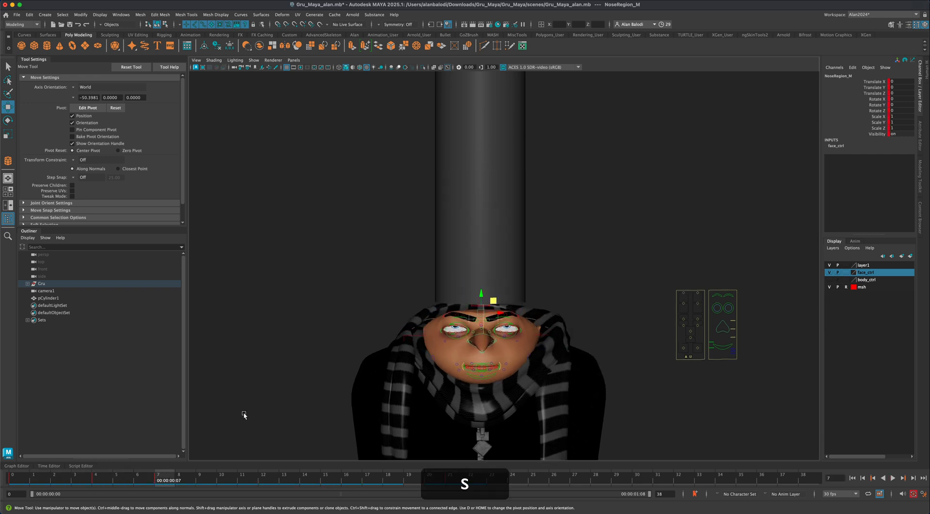
{"action": "key", "text": "e"}
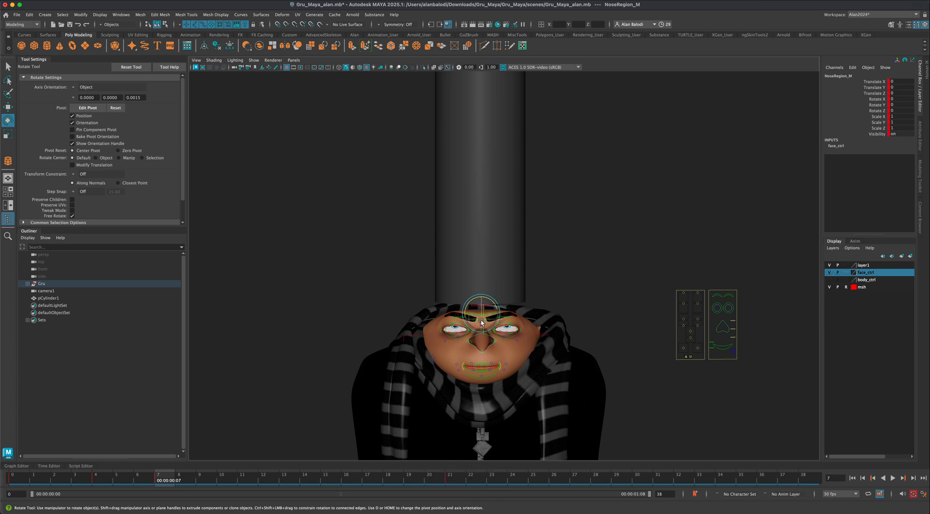
{"action": "mouse_move", "coordinate": [482, 316]}
{"action": "left_mouse_down"}
{"action": "mouse_move", "coordinate": [481, 327]}
{"action": "mouse_move", "coordinate": [485, 314]}
{"action": "left_mouse_up"}
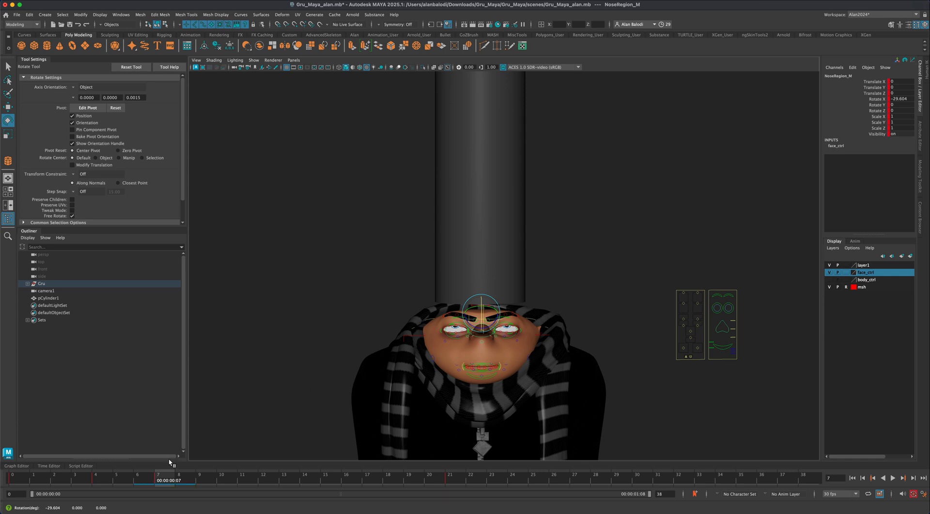
{"action": "key", "text": "alt+v"}
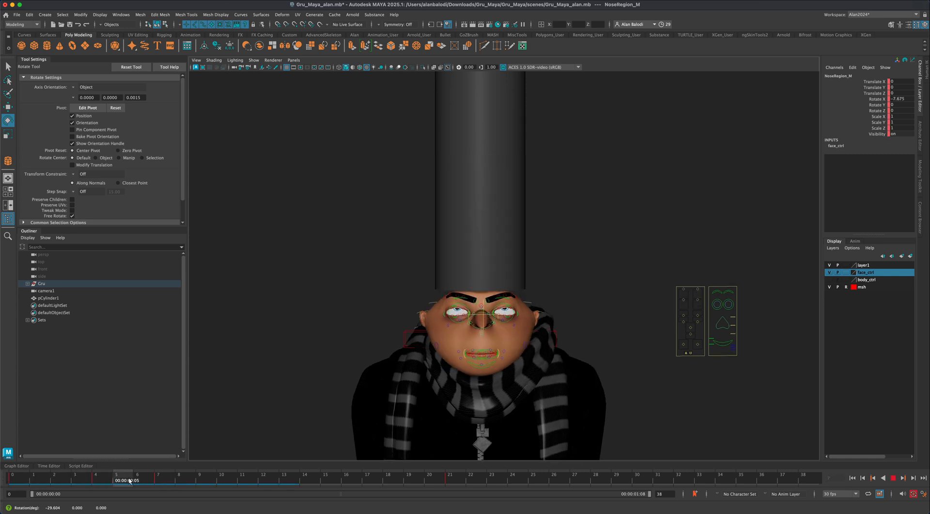
- Key NoseRegion_M at frame 10 and rotate it to about 20.9 in X to swing the nose down
{"action": "left_click_drag", "start_coordinate": [169, 481], "coordinate": [236, 480]}
{"action": "key", "text": "s"}
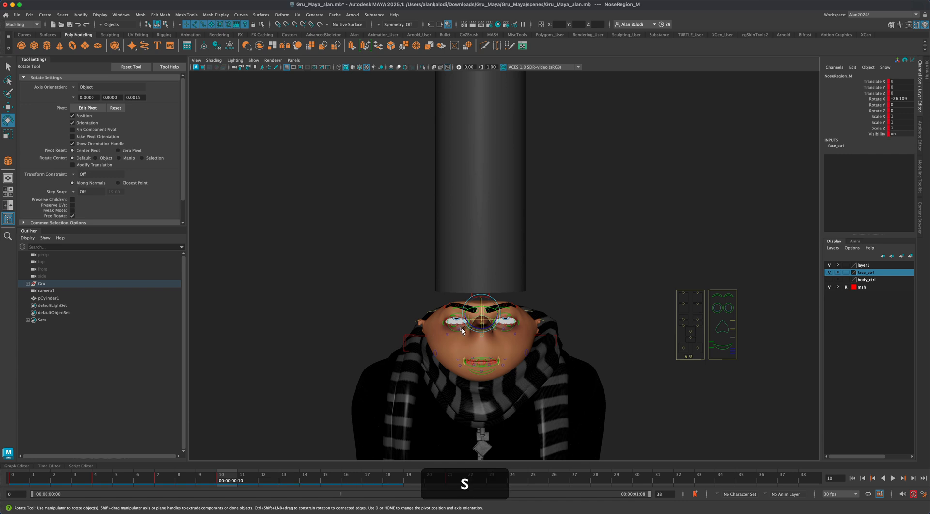
{"action": "left_click_drag", "start_coordinate": [482, 317], "coordinate": [481, 326]}
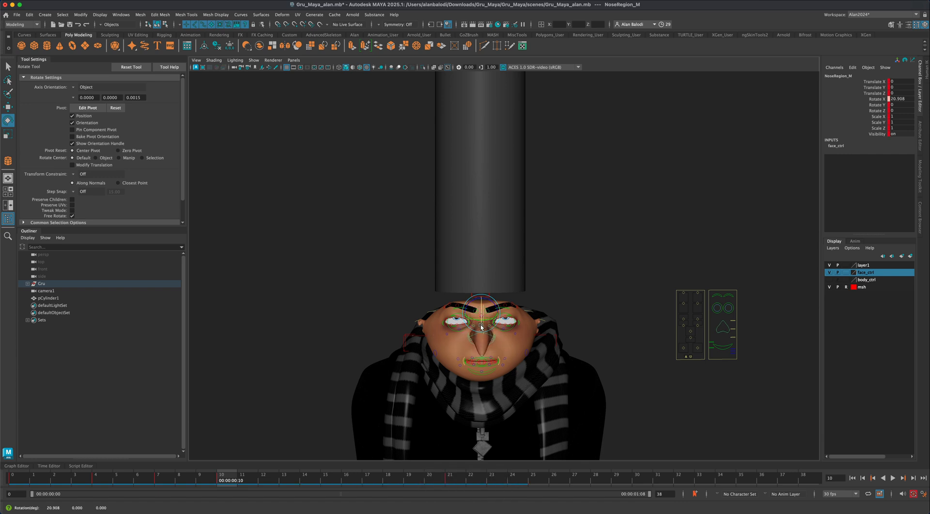
{"action": "left_click_drag", "start_coordinate": [227, 481], "coordinate": [456, 468]}
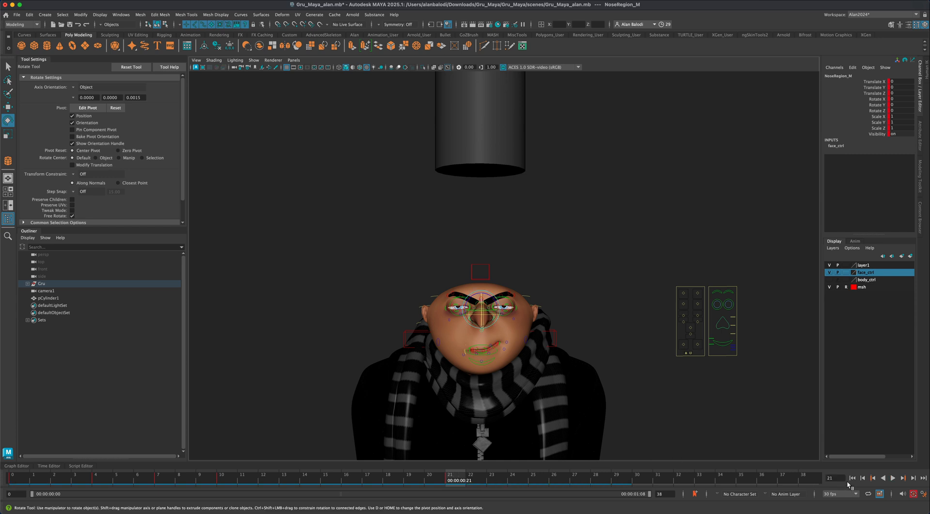
- Hide the face_ctrl layer, clear the selection and play the animation to review the nose reaction
{"action": "left_click", "coordinate": [830, 272]}
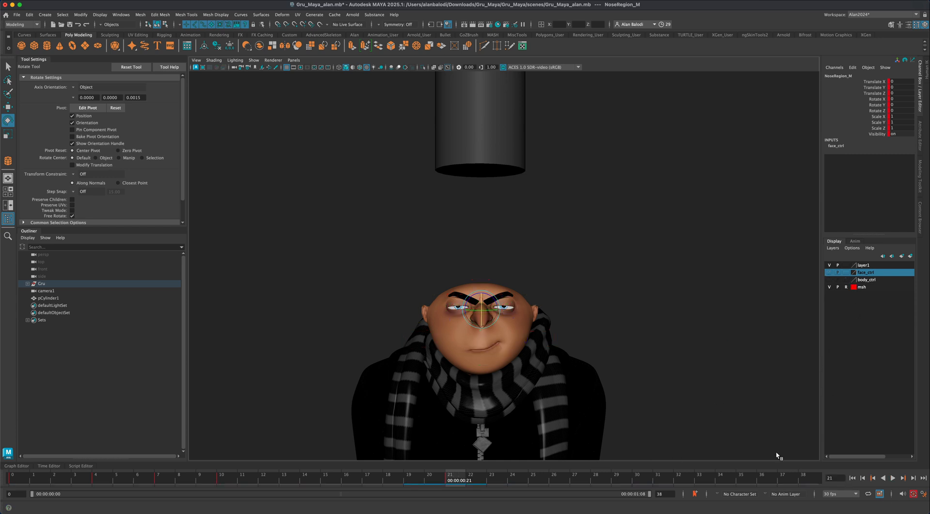
{"action": "left_click", "coordinate": [706, 415]}
{"action": "key", "text": "q"}
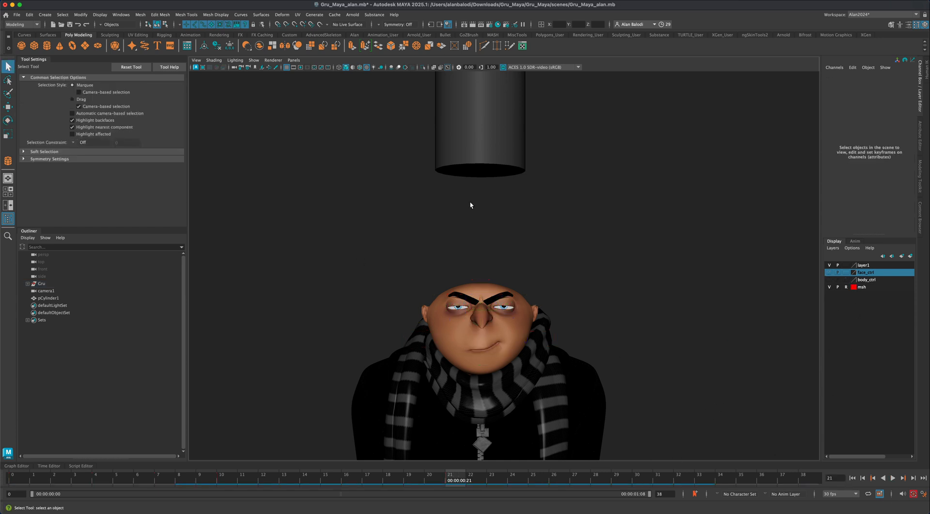
{"action": "left_click", "coordinate": [894, 478]}
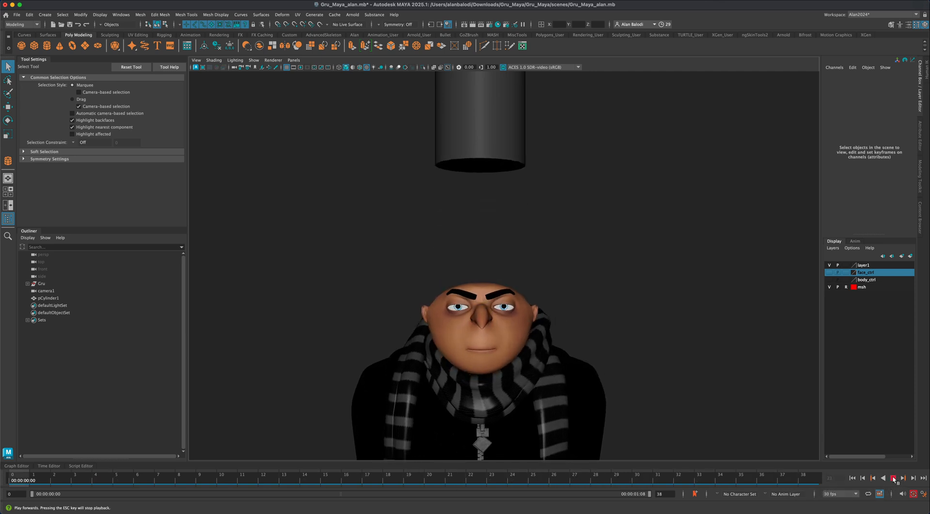
- Show the face_ctrl layer, select NoseRegion_M and rotate its frame 7 key to about -13.4 in X
{"action": "left_click", "coordinate": [894, 478]}
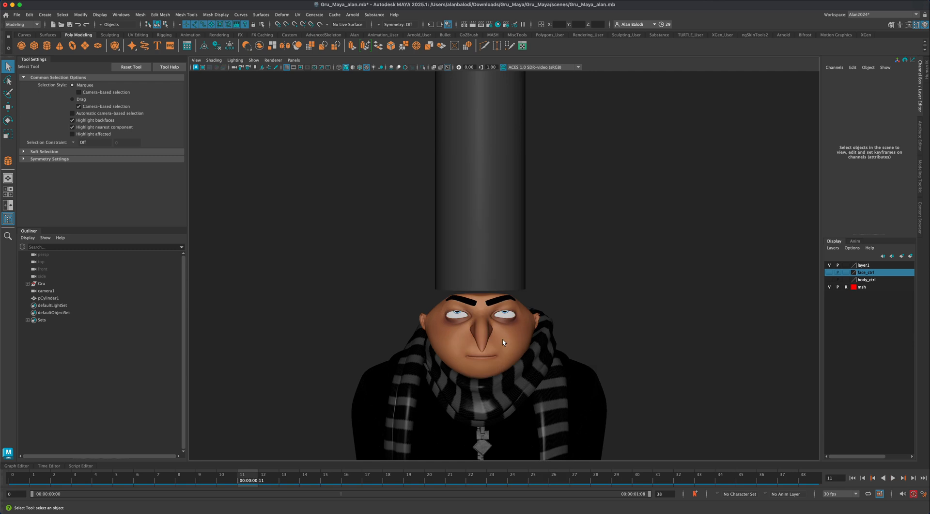
{"action": "left_click", "coordinate": [830, 272]}
{"action": "left_click", "coordinate": [721, 322]}
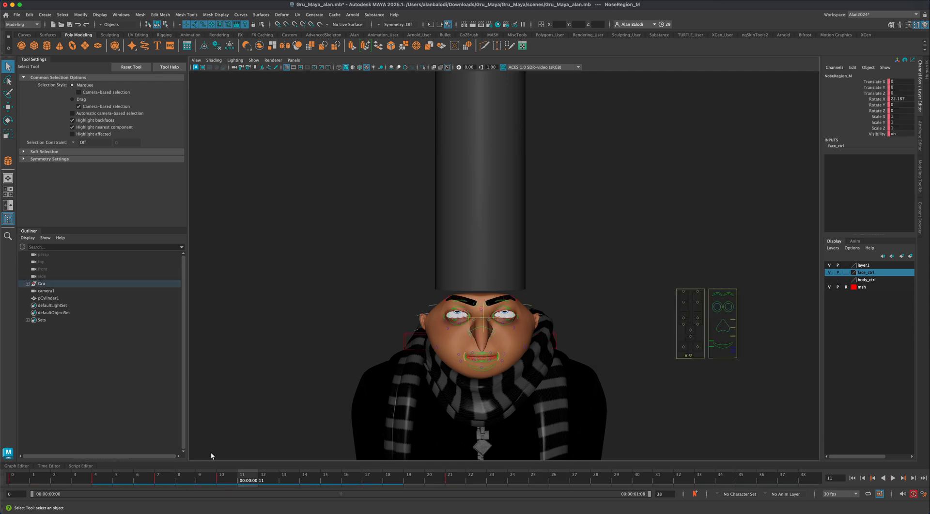
{"action": "double_click", "coordinate": [103, 479]}
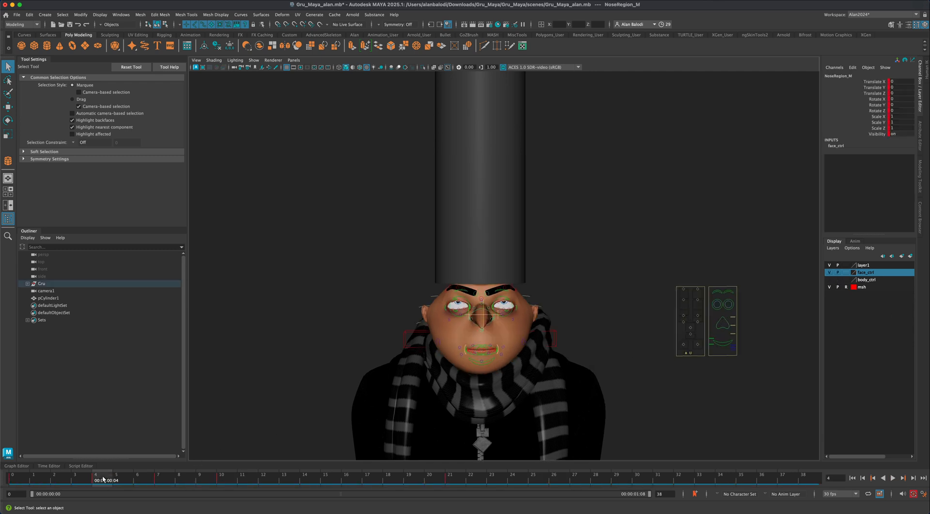
{"action": "left_click_drag", "start_coordinate": [88, 482], "coordinate": [157, 481]}
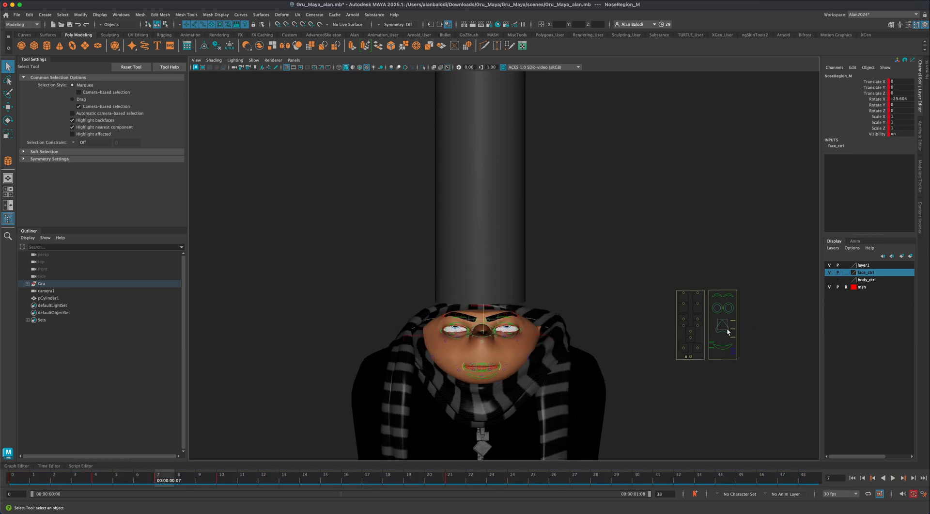
{"action": "key", "text": "e"}
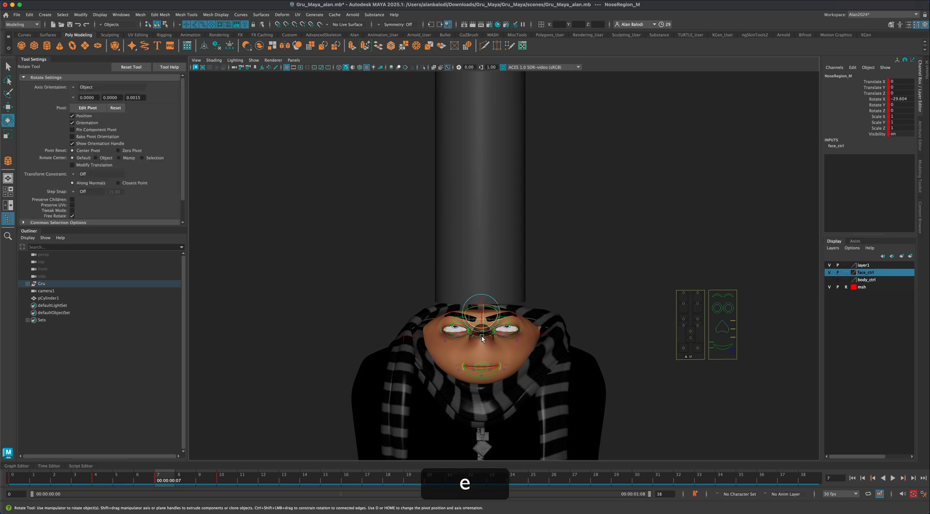
{"action": "left_click_drag", "start_coordinate": [482, 310], "coordinate": [482, 323]}
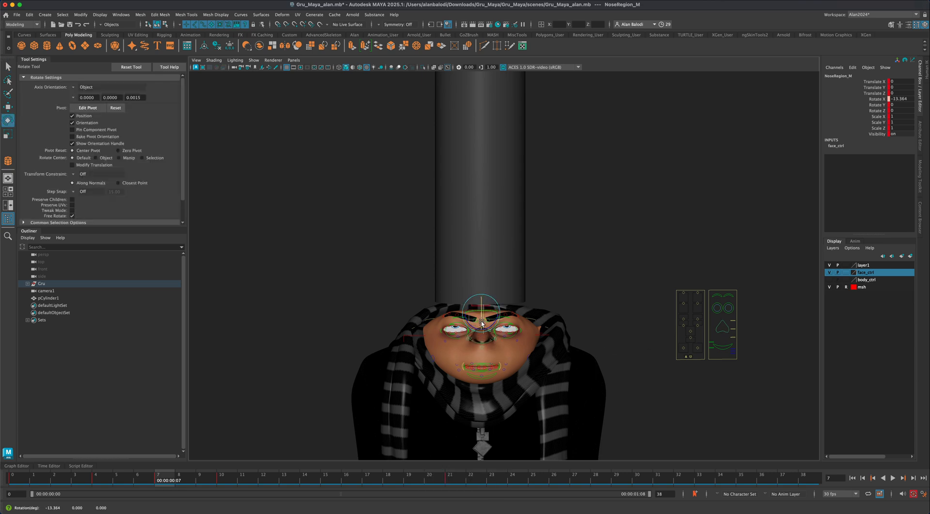
{"action": "key", "text": "s"}
{"action": "key", "text": "alt+v"}
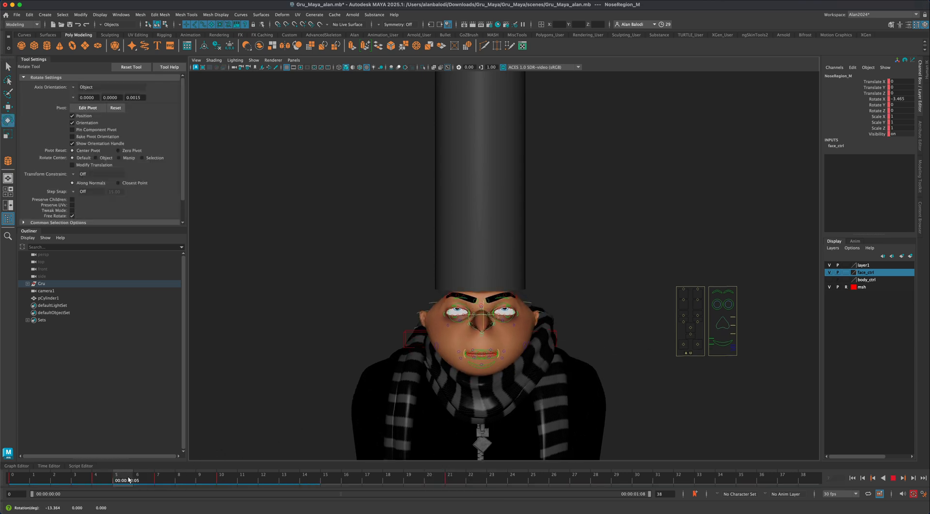
- Check the NoseRegion_M key at frame 10, hide the face_ctrl layer and play the animation to review the nose motion
{"action": "left_click_drag", "start_coordinate": [129, 479], "coordinate": [224, 480]}
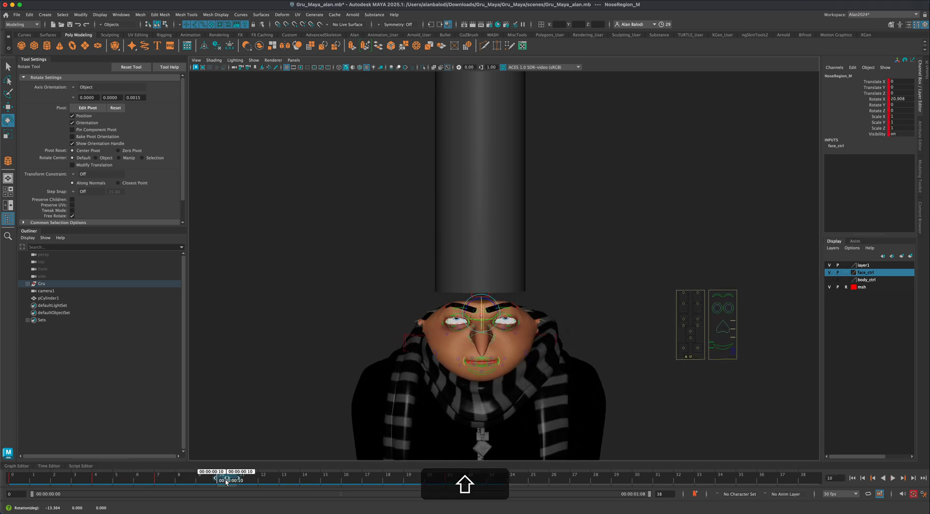
{"action": "double_click", "coordinate": [227, 479], "text": "shift"}
{"action": "left_click", "coordinate": [228, 478]}
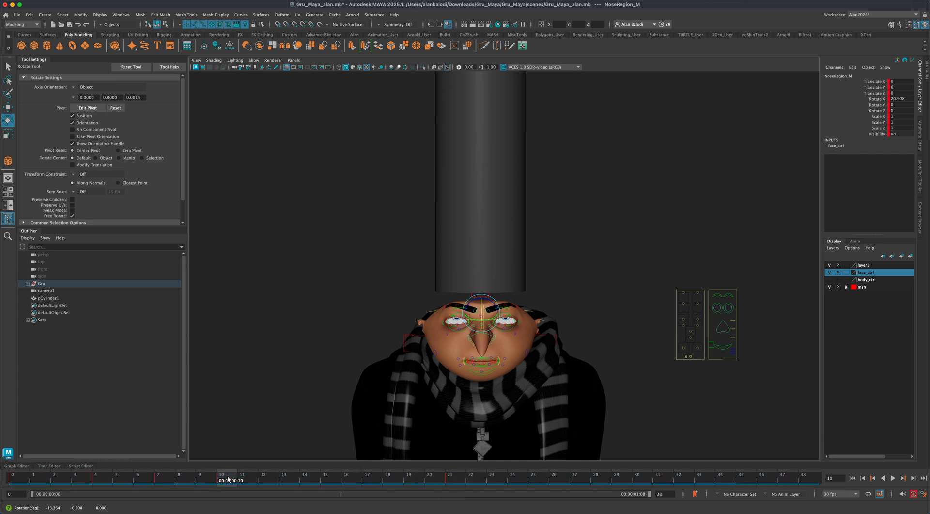
{"action": "left_click", "coordinate": [227, 479], "text": "shift"}
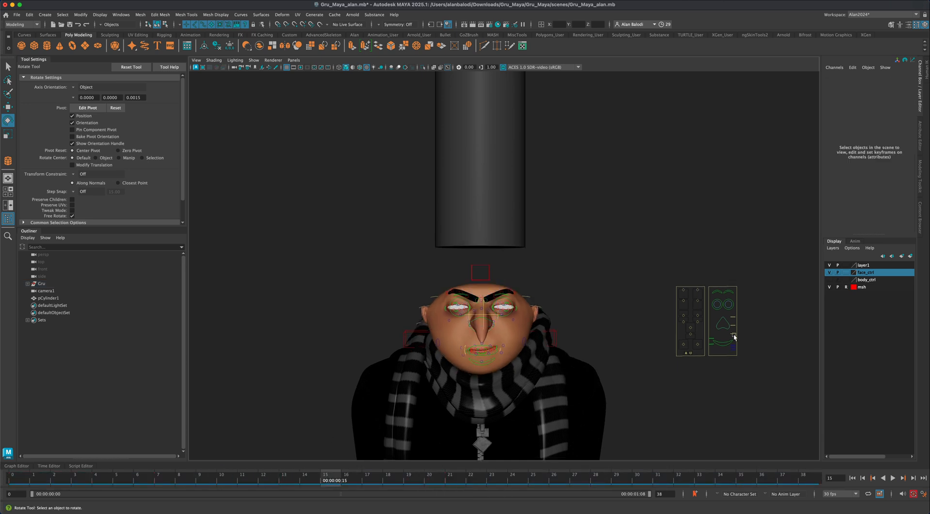
{"action": "left_click", "coordinate": [829, 272]}
{"action": "left_click", "coordinate": [892, 478]}
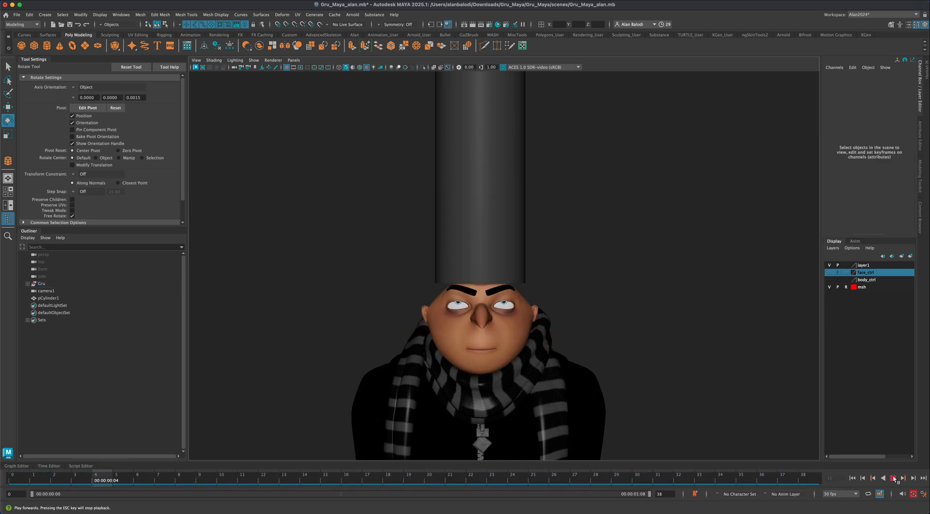
{"action": "left_click", "coordinate": [893, 477]}
- Show the face_ctrl layer to scrub the smirk up to about frame 23, and hide it again for a playback review
{"action": "left_click", "coordinate": [829, 272]}
{"action": "left_click", "coordinate": [733, 334]}
{"action": "left_click", "coordinate": [280, 480]}
{"action": "left_click_drag", "start_coordinate": [280, 480], "coordinate": [508, 481]}
{"action": "left_click", "coordinate": [829, 273]}
{"action": "left_click", "coordinate": [894, 478]}
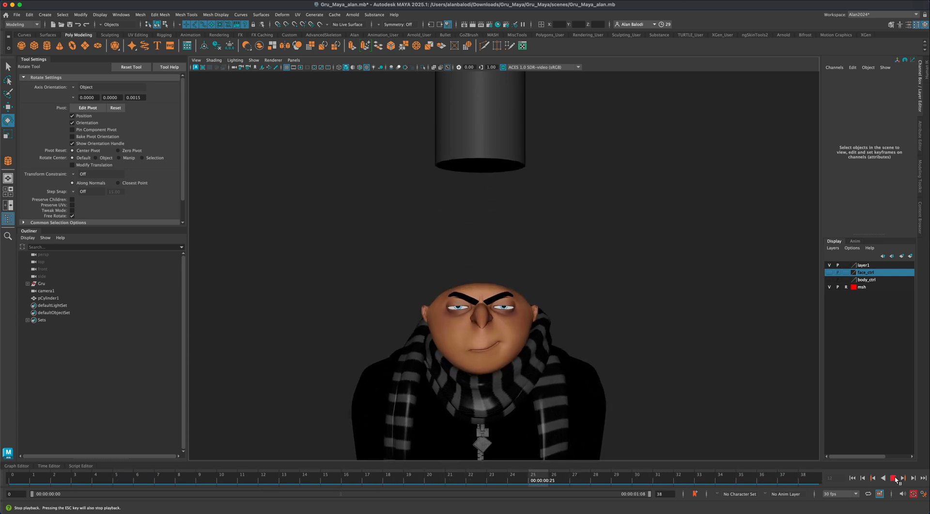
{"action": "left_click", "coordinate": [896, 479]}
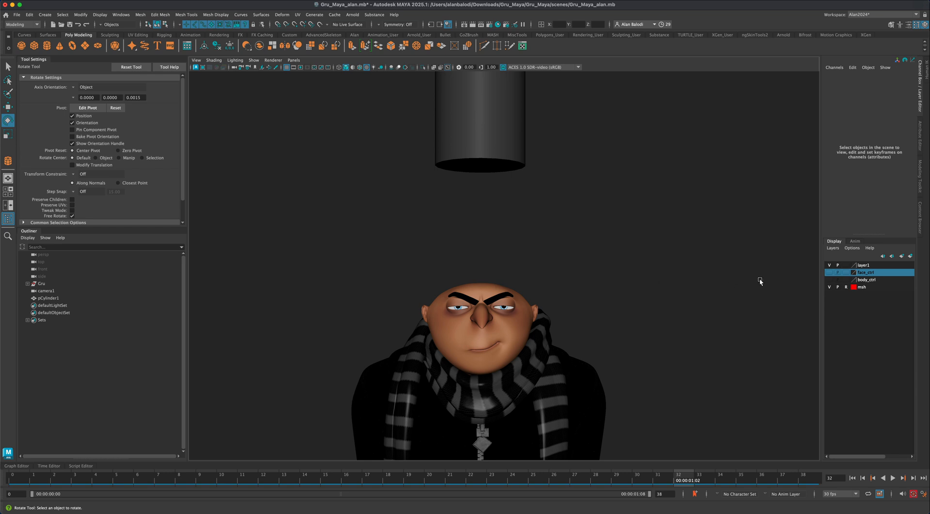
- Show the face_ctrl layer and select both lower eyelid controls, lowerLid_L and lowerLid_R
{"action": "left_click", "coordinate": [830, 272]}
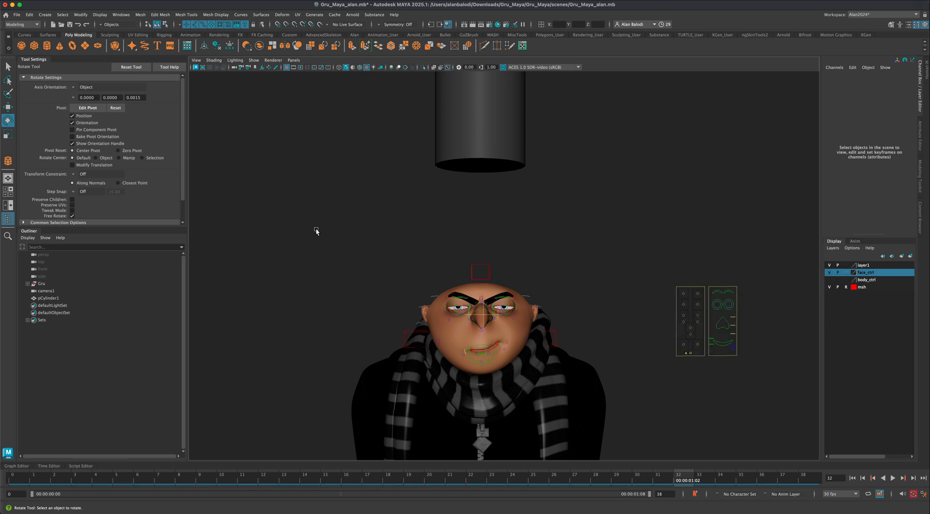
{"action": "left_click", "coordinate": [8, 67]}
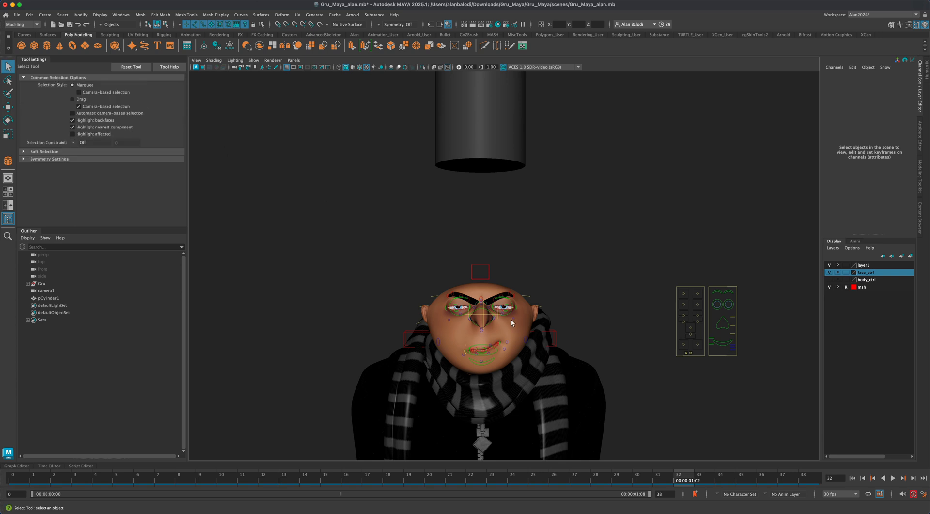
{"action": "scroll", "coordinate": [498, 321], "scroll_direction": "up", "scroll_amount": 3}
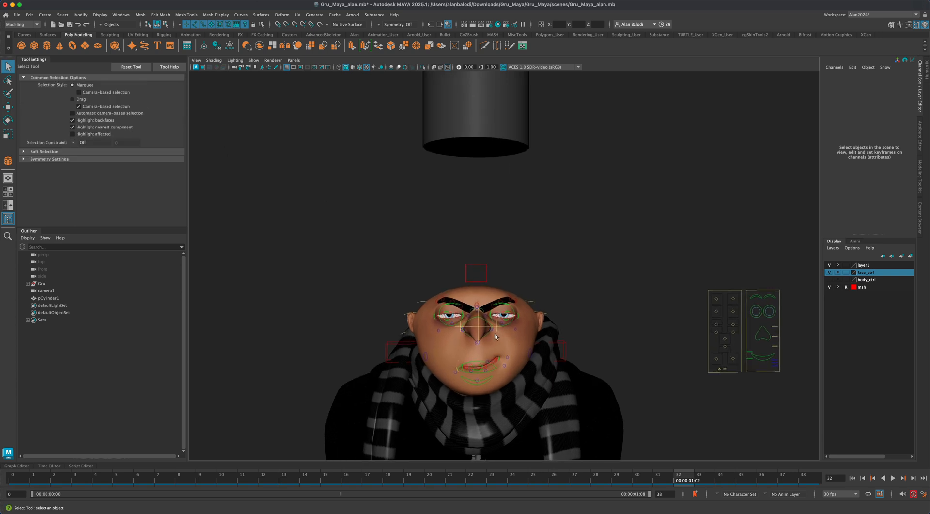
{"action": "left_click", "coordinate": [448, 324]}
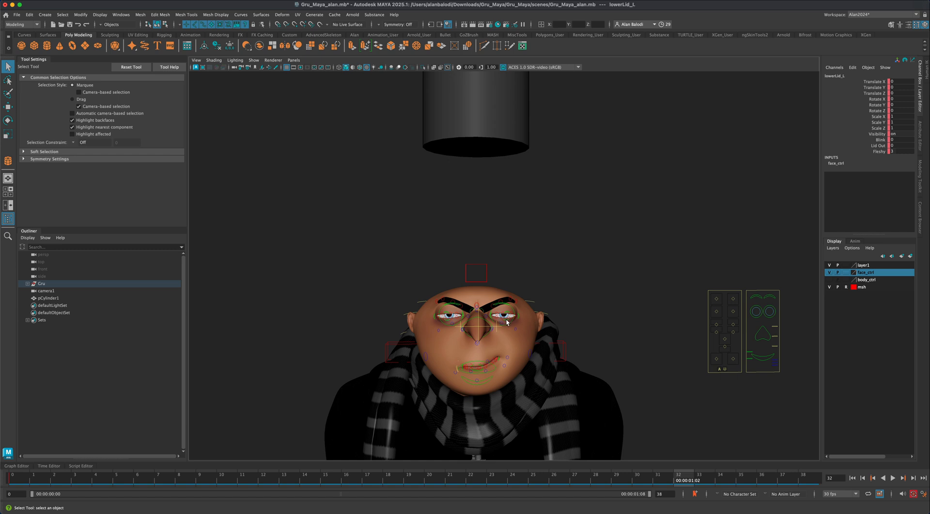
{"action": "scroll", "coordinate": [485, 382], "scroll_direction": "up", "scroll_amount": 1}
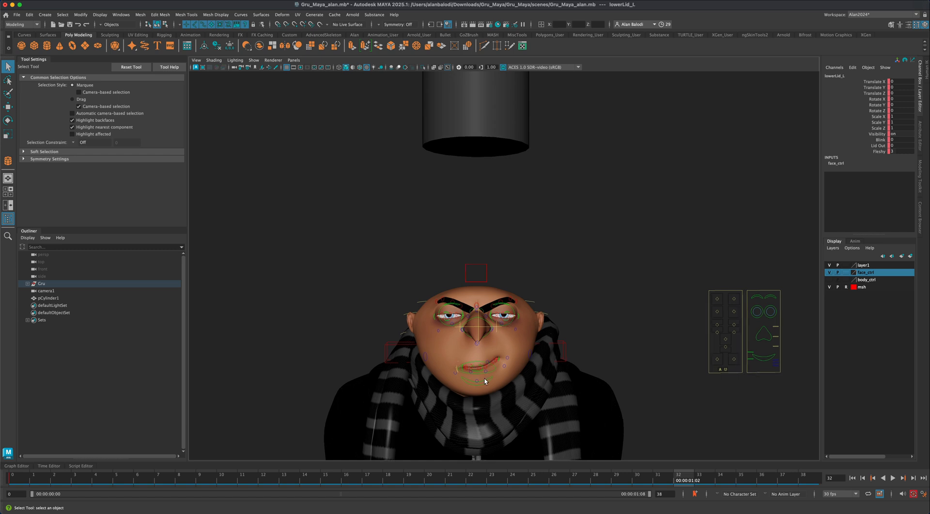
{"action": "left_click", "coordinate": [603, 324]}
{"action": "left_click", "coordinate": [506, 324]}
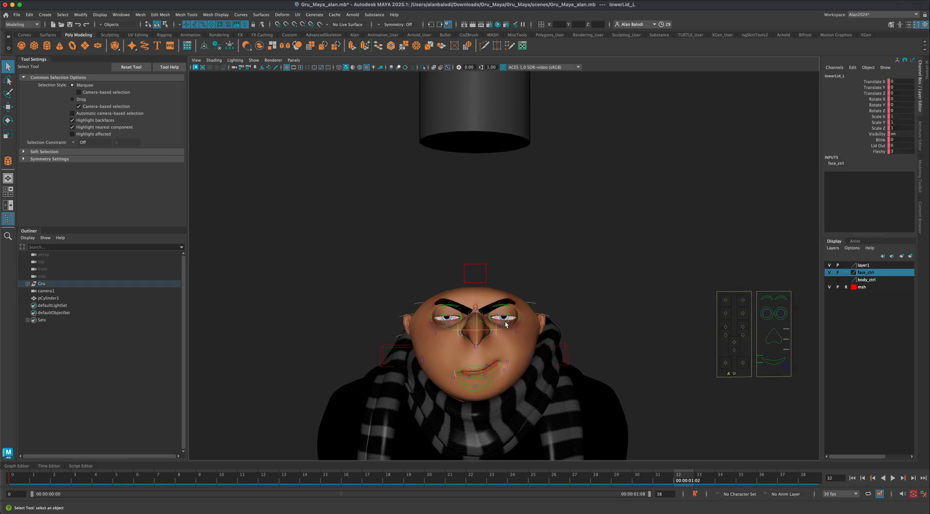
{"action": "left_click", "coordinate": [444, 324], "text": "shift"}
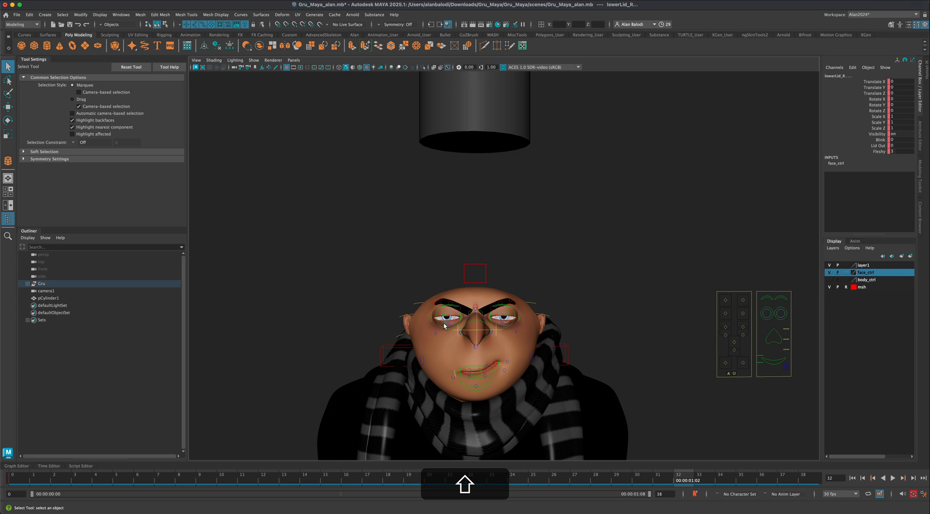
{"action": "key", "text": "w"}
{"action": "left_click_drag", "start_coordinate": [446, 300], "coordinate": [446, 297]}
{"action": "key", "text": "super+z"}
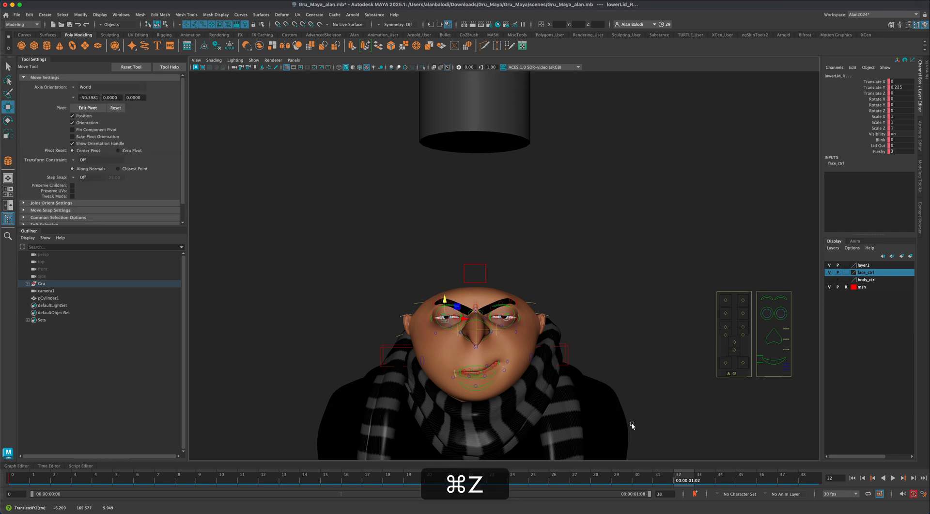
- Key both lower eyelids at frames 29, 32 and 38, and raise them to about 0.338 in Translate Y at frame 32
{"action": "left_click_drag", "start_coordinate": [637, 481], "coordinate": [691, 481]}
{"action": "key", "text": "s"}
{"action": "key", "text": "s"}
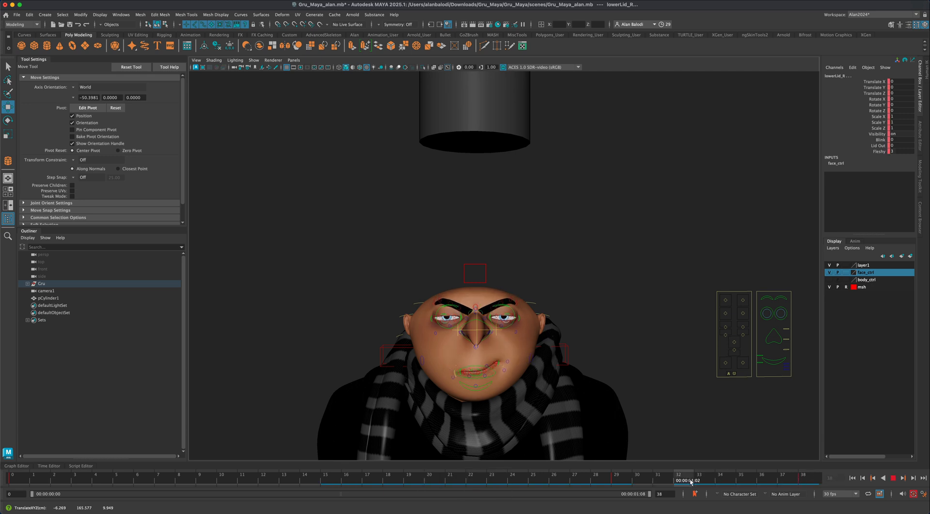
{"action": "key", "text": "s"}
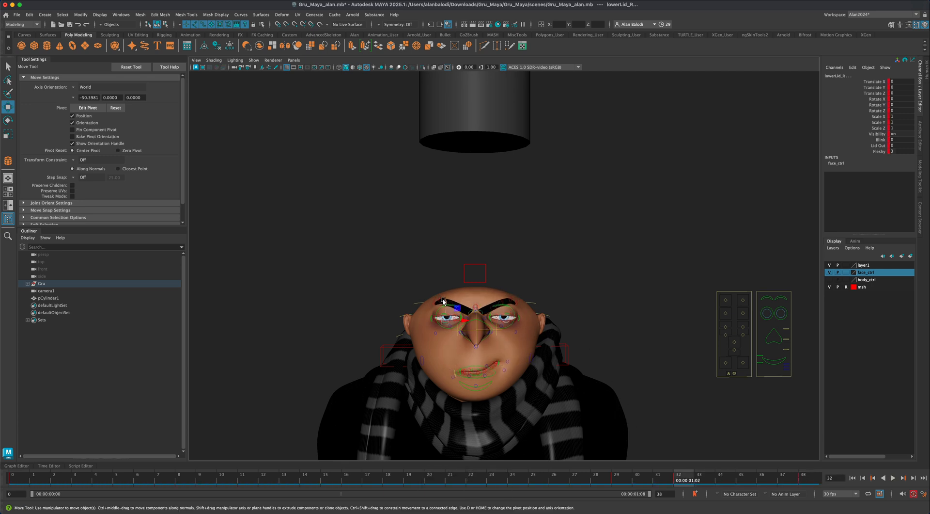
{"action": "left_click_drag", "start_coordinate": [445, 301], "coordinate": [444, 297]}
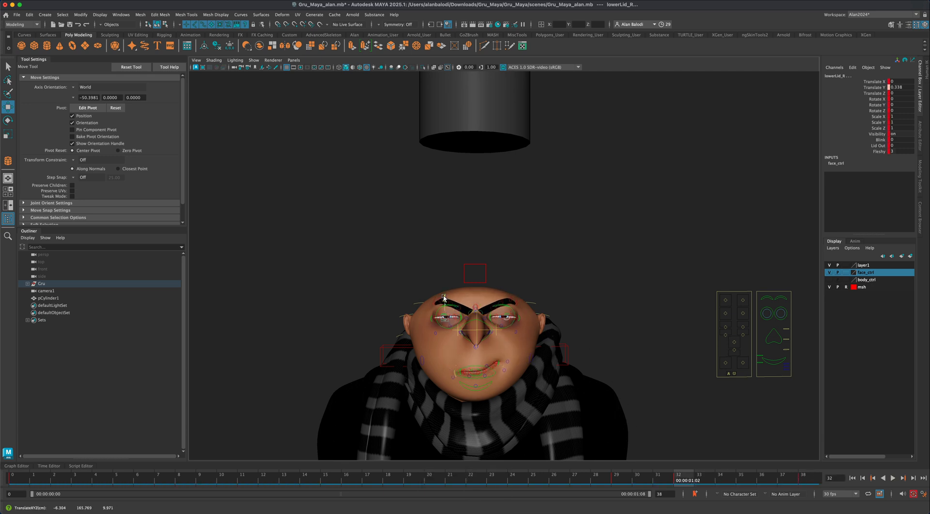
{"action": "key", "text": "q"}
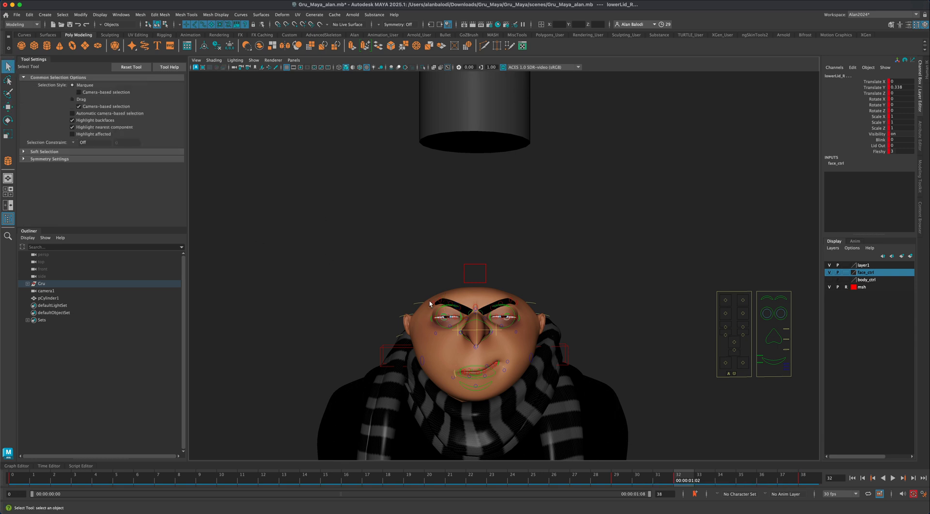
- Select both upper eyelid controls, upperLid_R and upperLid_L
{"action": "left_click", "coordinate": [445, 317]}
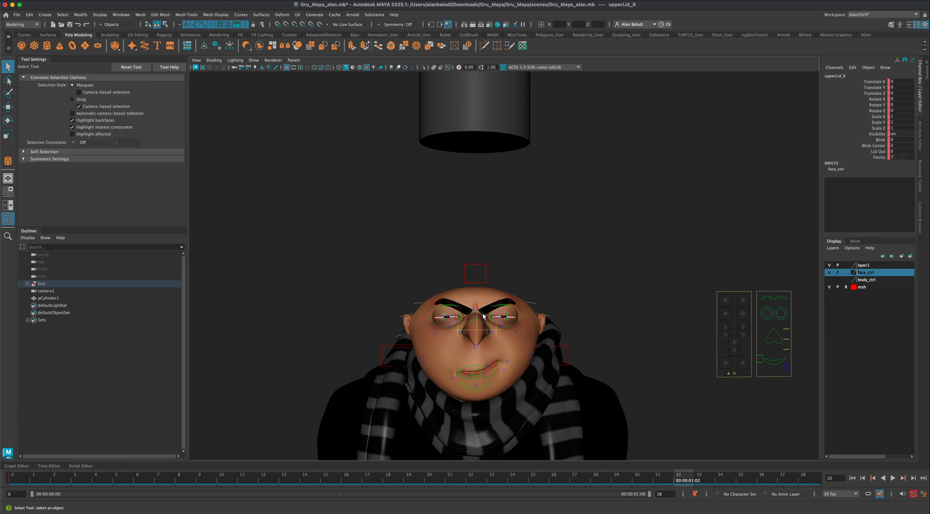
{"action": "left_click", "coordinate": [504, 316], "text": "shift"}
{"action": "key", "text": "w"}
{"action": "left_click_drag", "start_coordinate": [505, 293], "coordinate": [508, 296]}
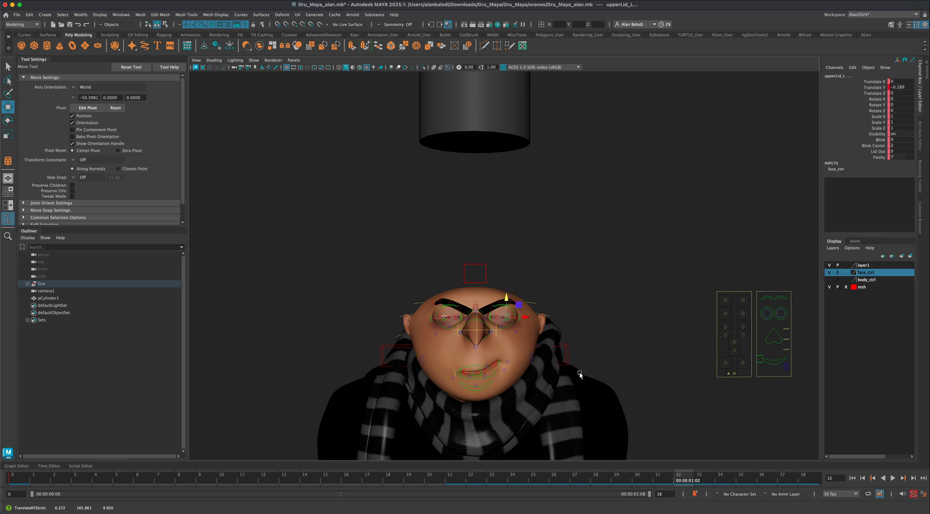
{"action": "key", "text": "super+z"}
{"action": "key", "text": "super+z"}
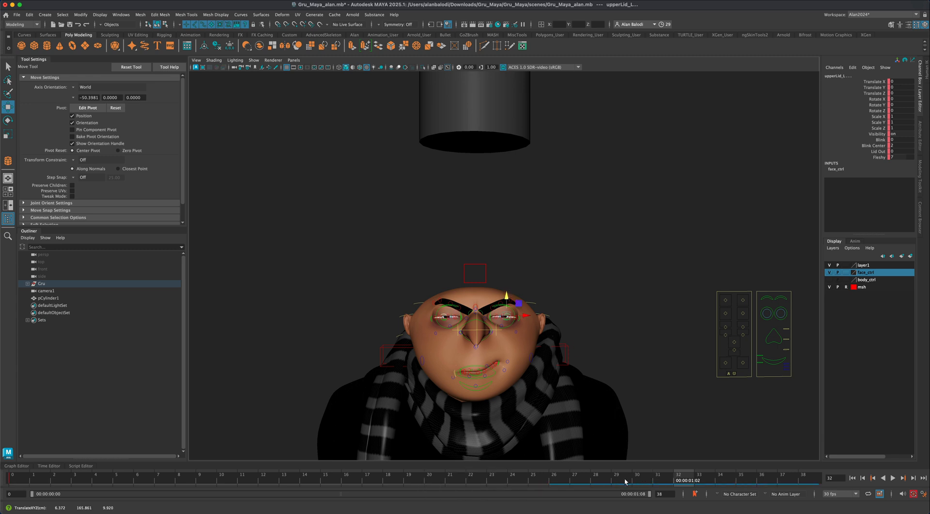
- Key both upper eyelids at frames 29, 32 and 38, and lower them to about -0.34 in Translate Y at frame 32
{"action": "left_click", "coordinate": [625, 482]}
{"action": "key", "text": "s"}
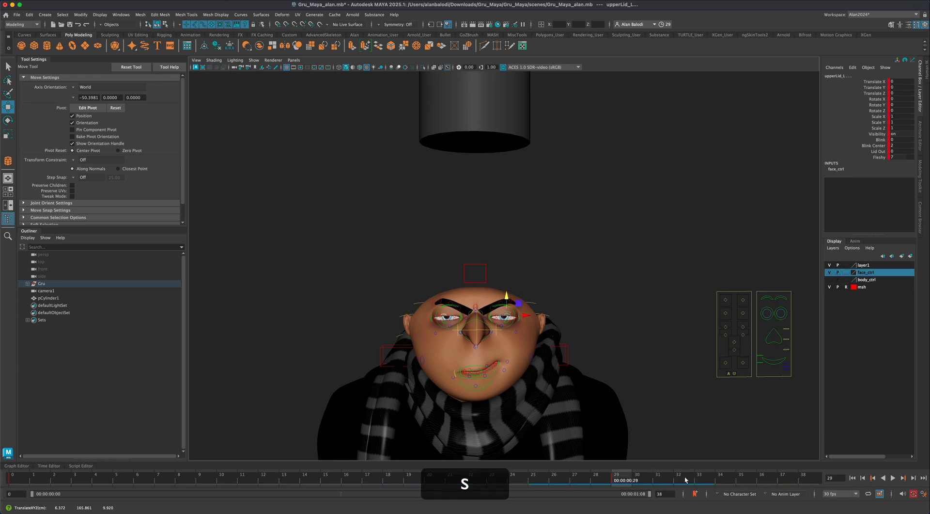
{"action": "left_click", "coordinate": [812, 480]}
{"action": "left_click", "coordinate": [684, 482]}
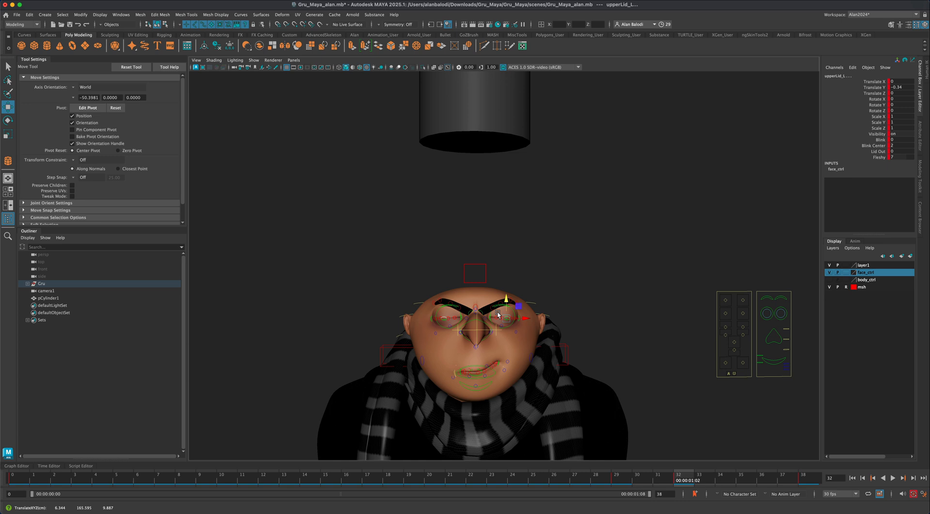
{"action": "left_click", "coordinate": [8, 69]}
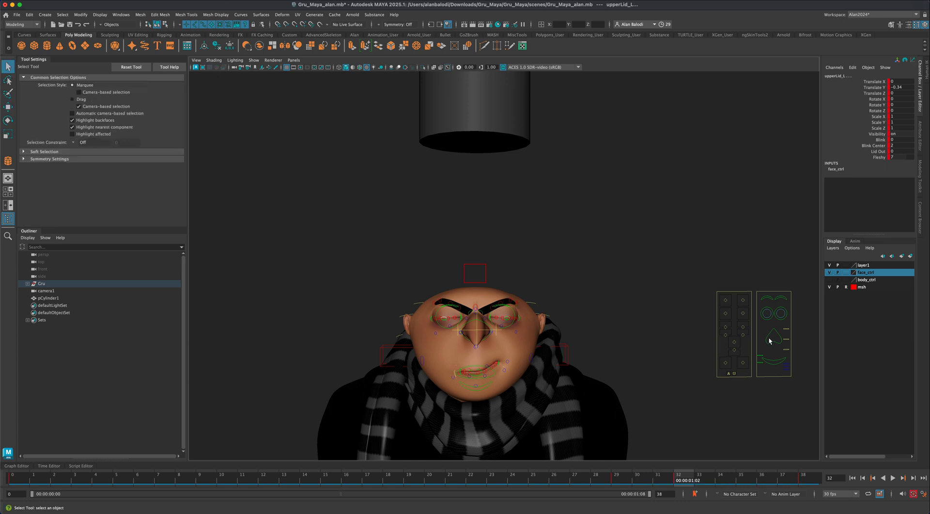
- Hide the face_ctrl layer, clear the selection and play the animation to review the blink
{"action": "left_click", "coordinate": [830, 272]}
{"action": "left_click", "coordinate": [720, 434]}
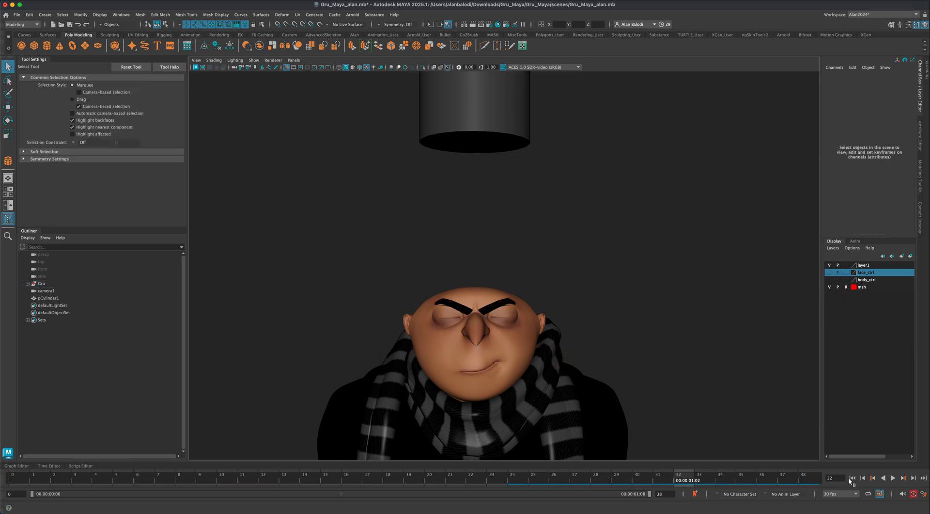
{"action": "left_click", "coordinate": [893, 477]}
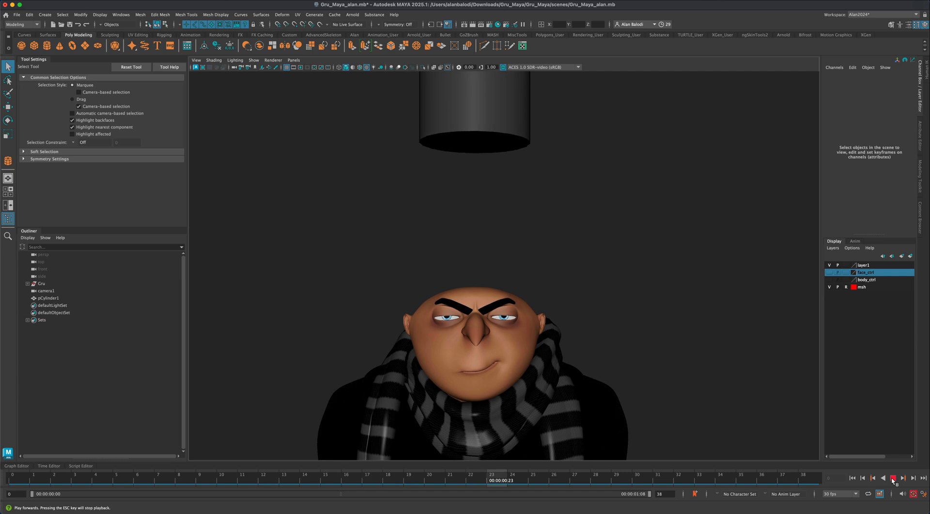